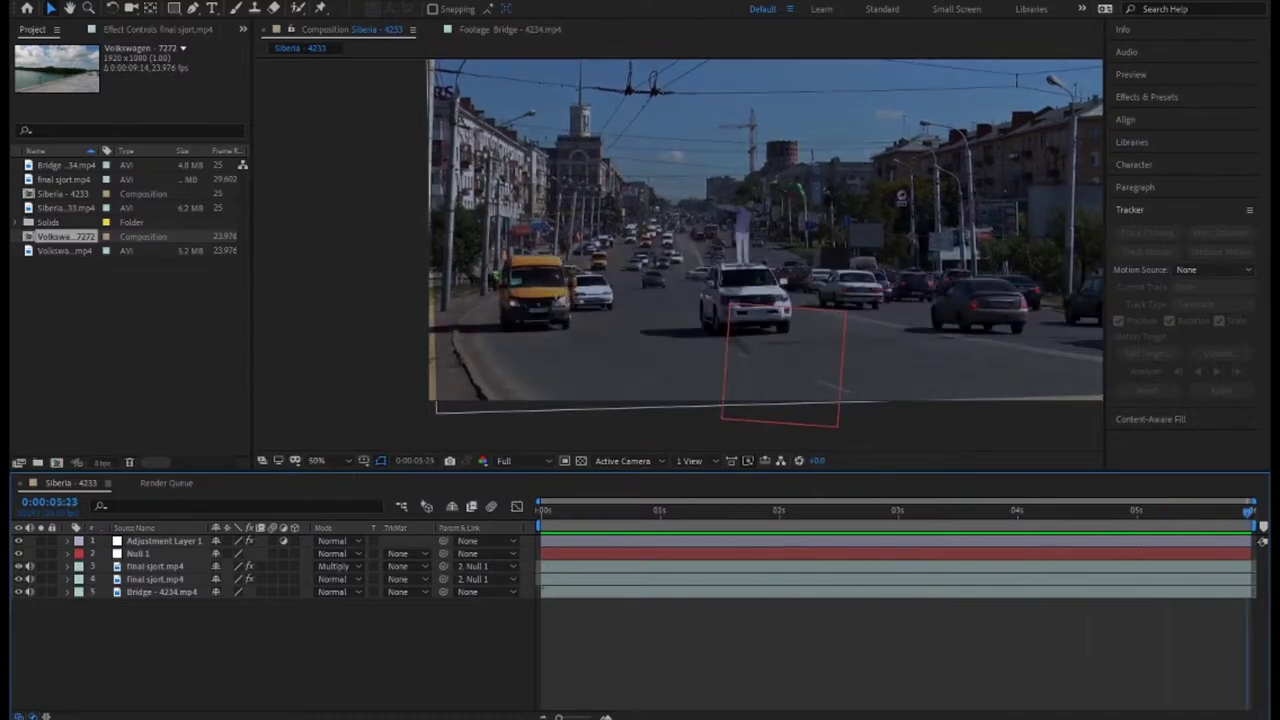
Step: Stop the composition playback and preview the Siberia clip in the Footage viewer
{"action": "left_click", "coordinate": [93, 277]}
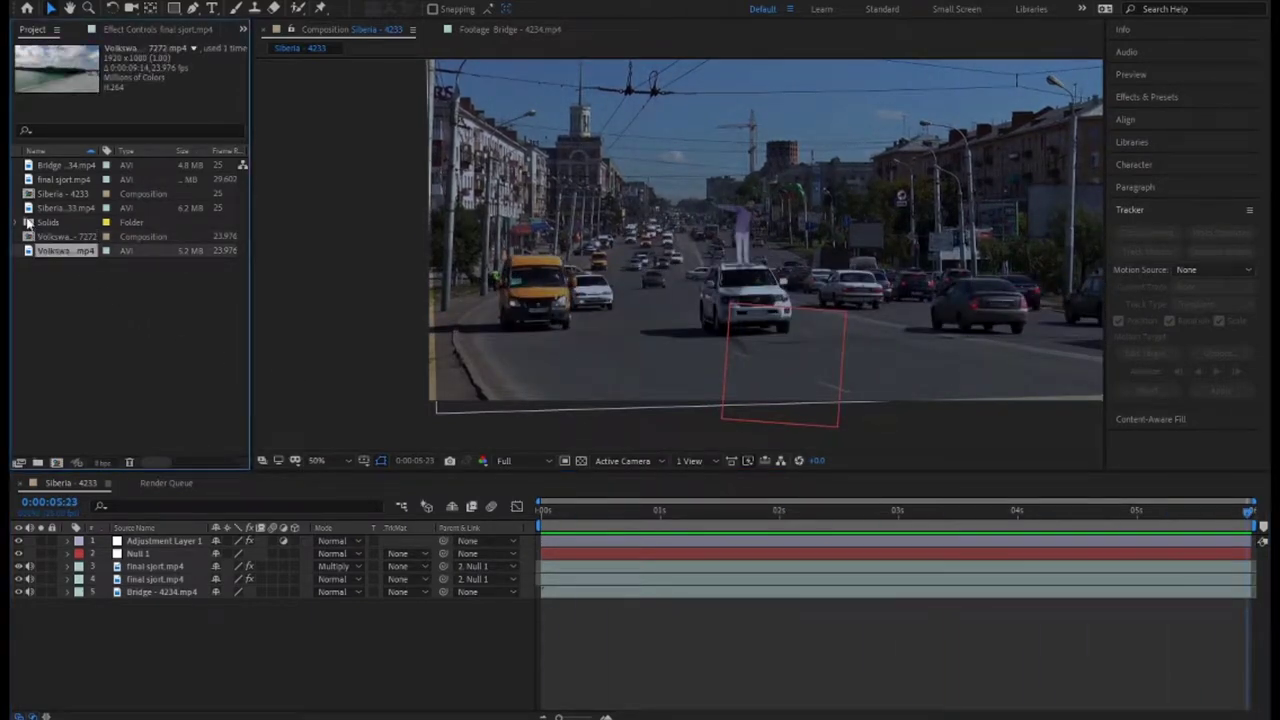
{"action": "double_click", "coordinate": [62, 207]}
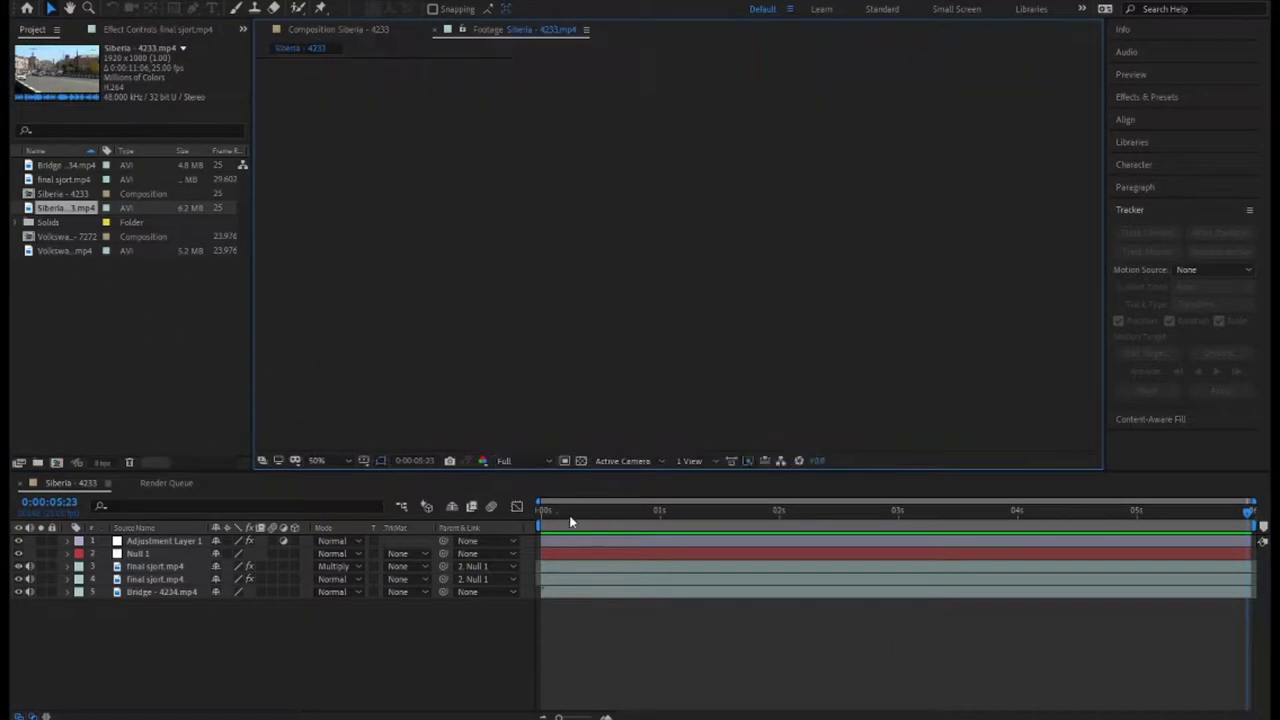
{"action": "left_click", "coordinate": [812, 511]}
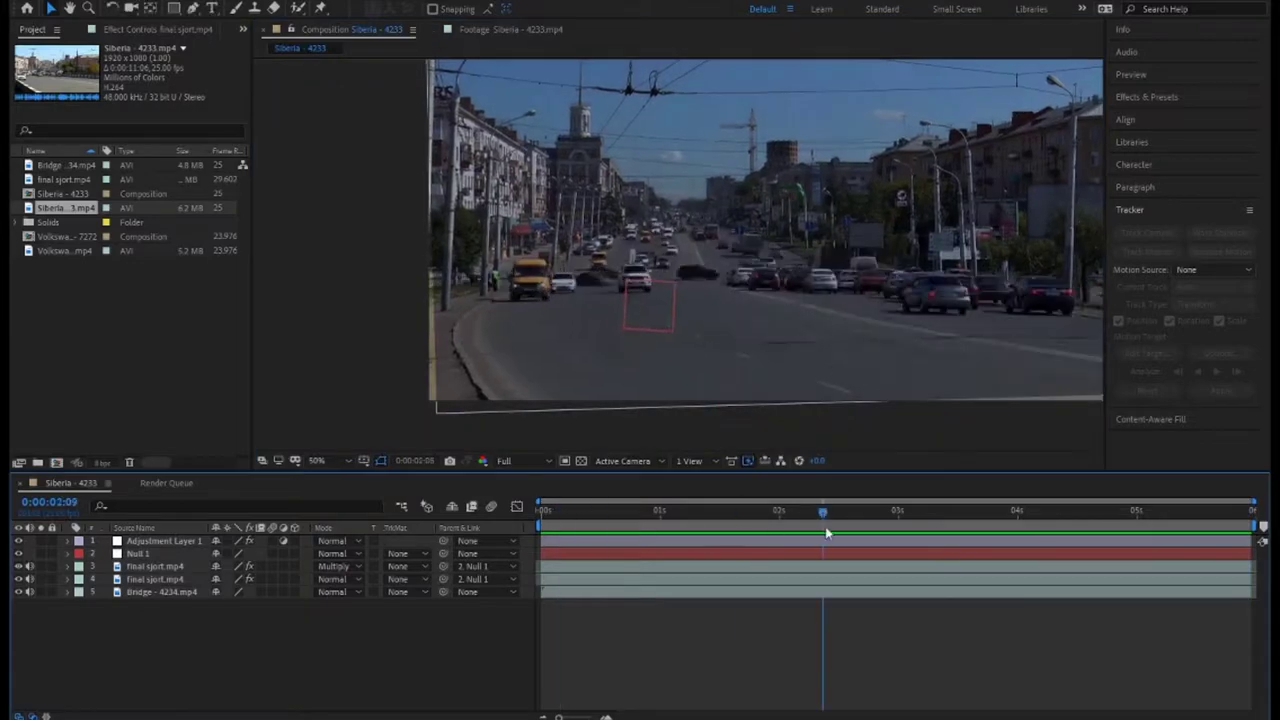
{"action": "key", "text": "space"}
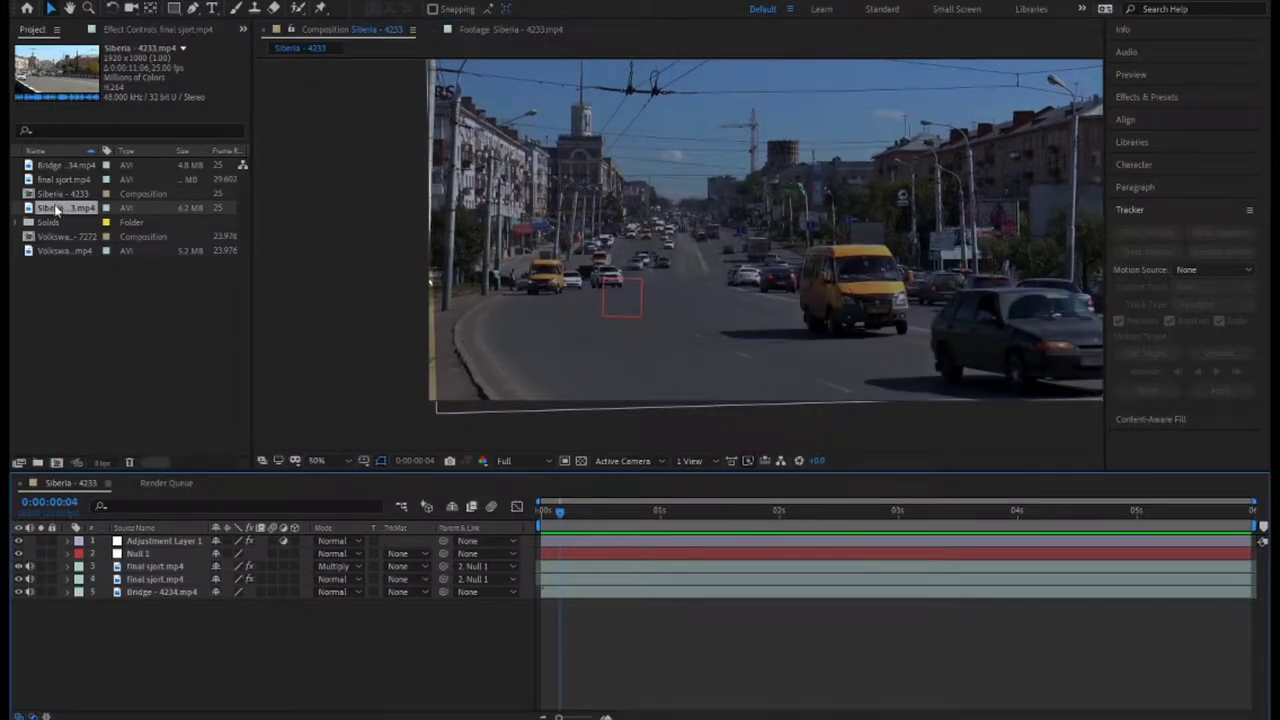
{"action": "double_click", "coordinate": [57, 209]}
{"action": "left_click_drag", "start_coordinate": [456, 437], "coordinate": [482, 428]}
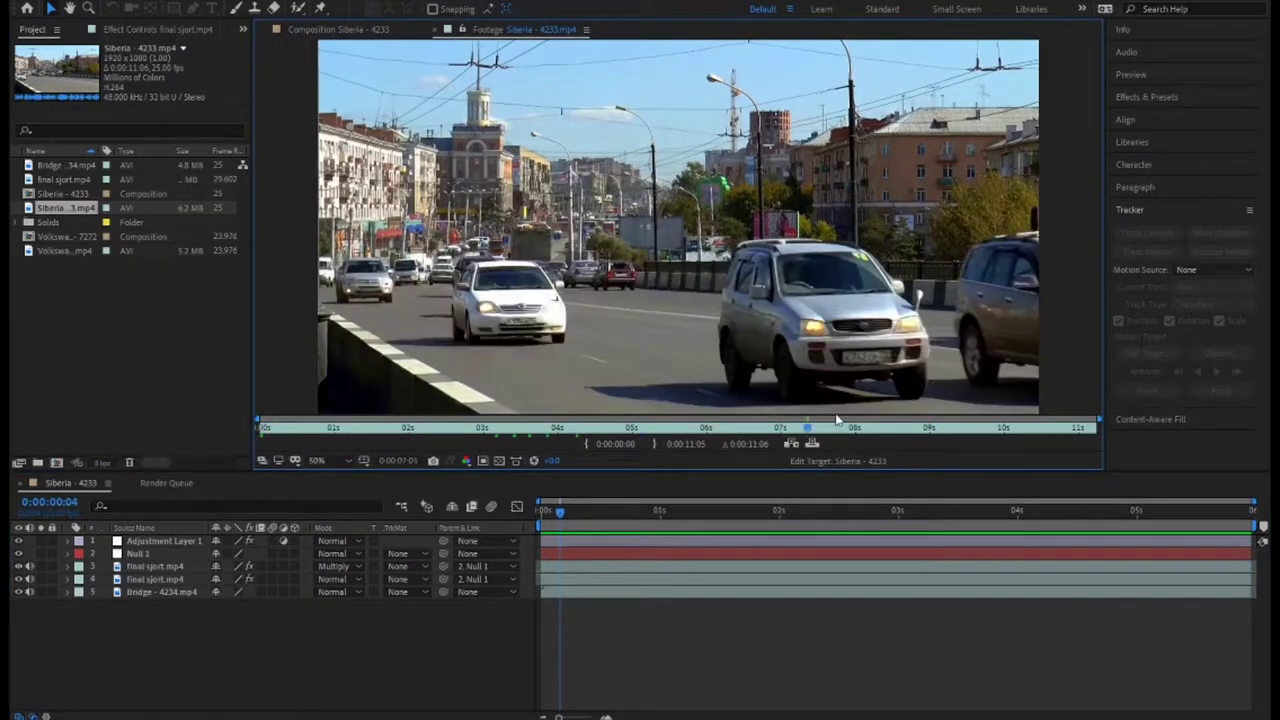
Step: Preview the Bridge 4234.mp4 clip, then open and scrub the green-screen clip final sjort.mp4
{"action": "left_click", "coordinate": [50, 166]}
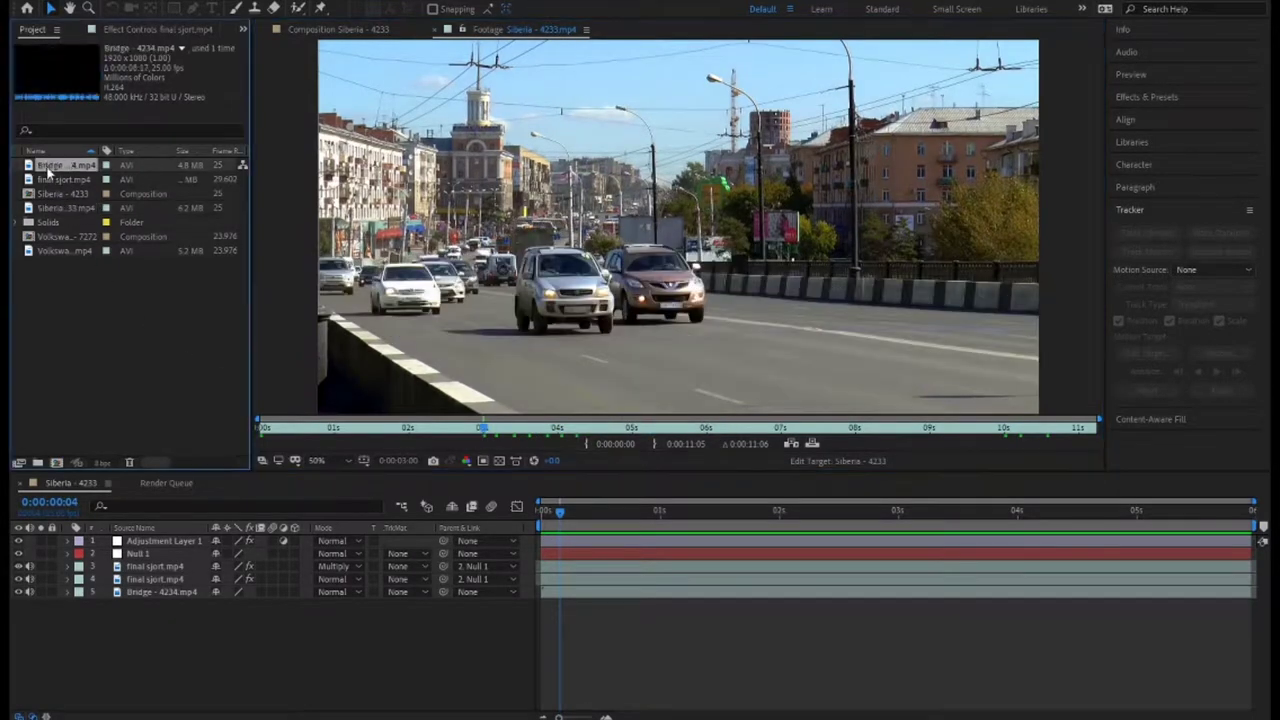
{"action": "double_click", "coordinate": [45, 167]}
{"action": "left_click_drag", "start_coordinate": [341, 435], "coordinate": [644, 430]}
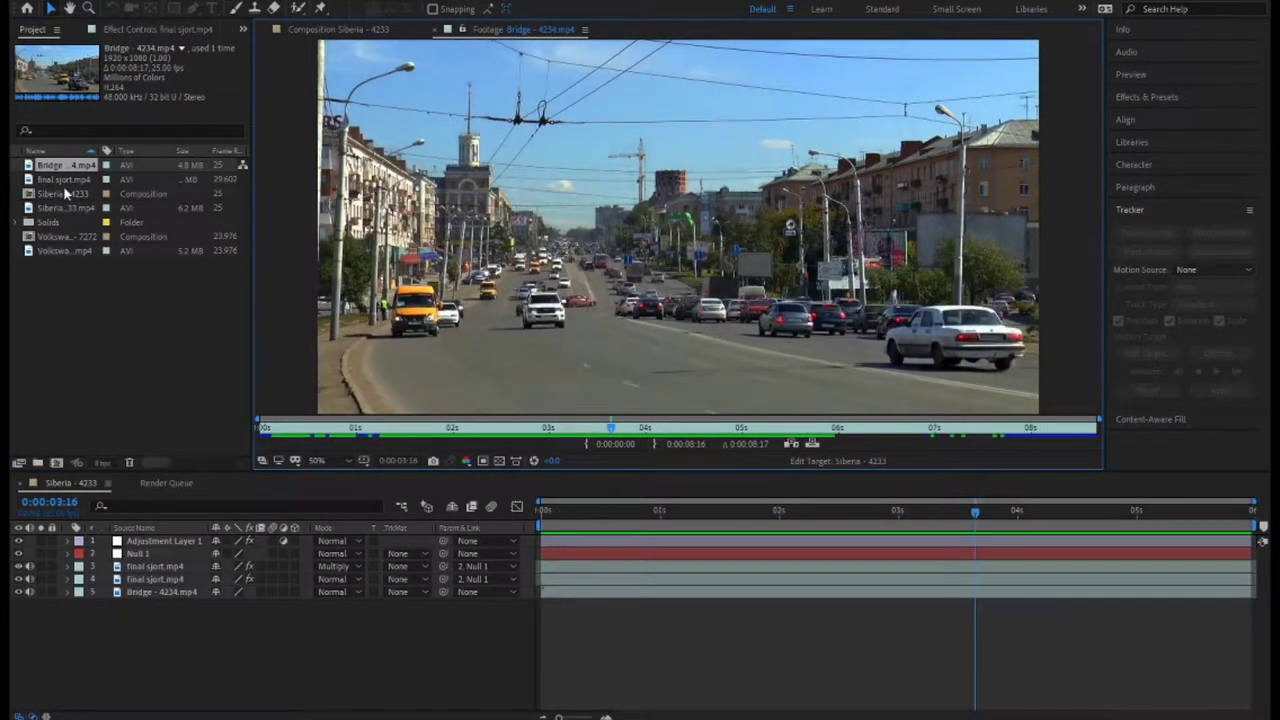
{"action": "left_click", "coordinate": [65, 179]}
{"action": "double_click", "coordinate": [65, 179]}
{"action": "mouse_move", "coordinate": [378, 432]}
{"action": "left_mouse_down"}
{"action": "mouse_move", "coordinate": [930, 436]}
{"action": "mouse_move", "coordinate": [397, 440]}
{"action": "mouse_move", "coordinate": [853, 418]}
{"action": "mouse_move", "coordinate": [1033, 440]}
{"action": "left_mouse_up"}
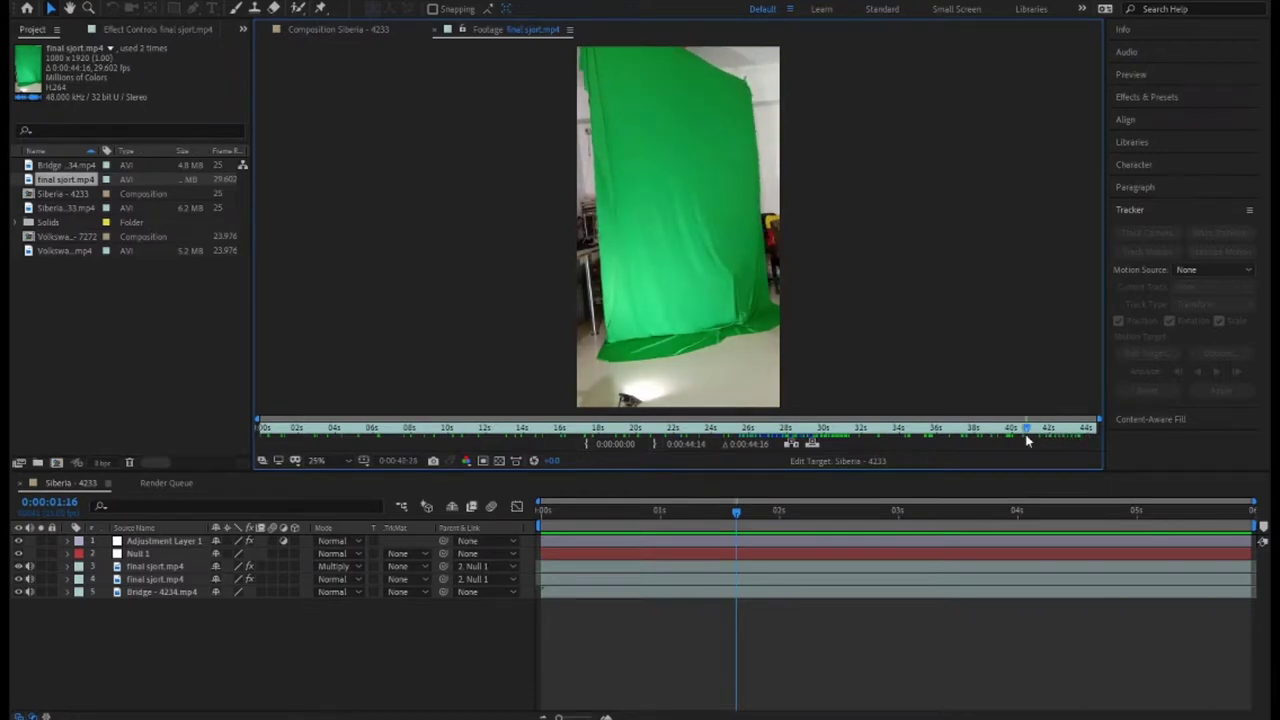
Step: Scrub final sjort.mp4 back to where the man stands on the sheet, then reopen the Siberia clip
{"action": "left_click_drag", "start_coordinate": [1033, 440], "coordinate": [428, 440]}
{"action": "left_click", "coordinate": [95, 369]}
{"action": "left_click", "coordinate": [48, 165]}
{"action": "left_click", "coordinate": [30, 180]}
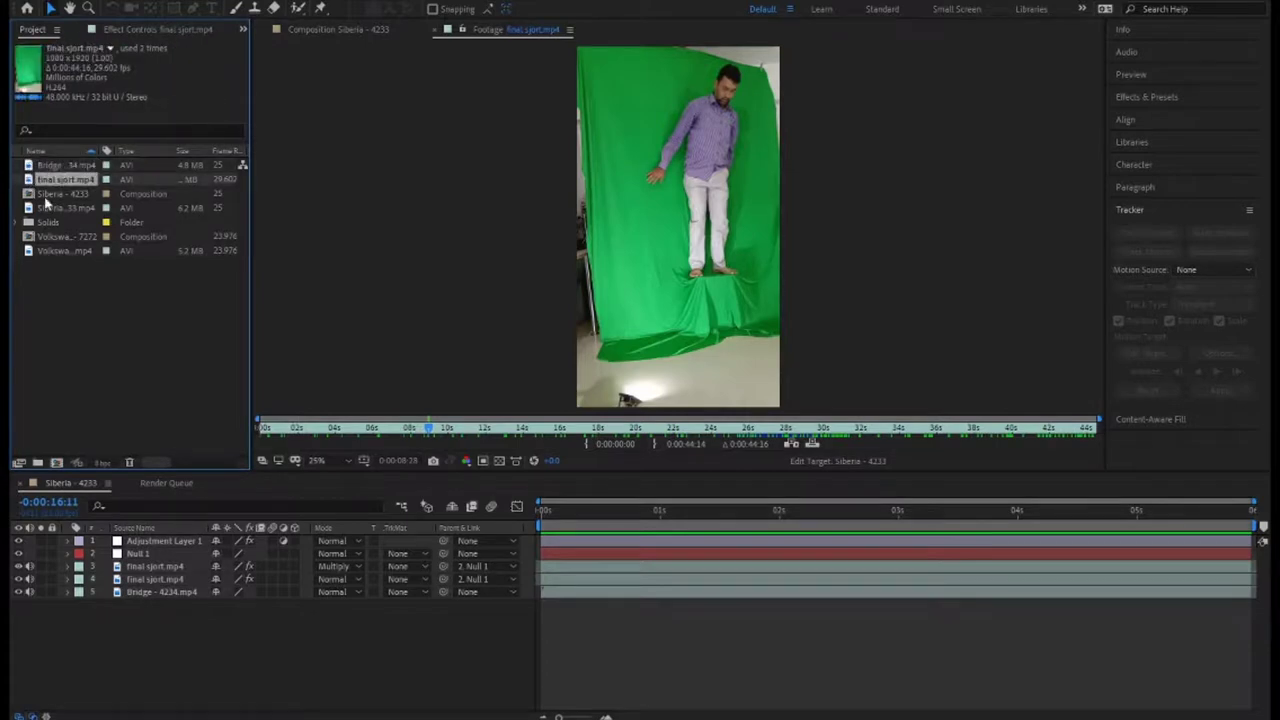
{"action": "left_click", "coordinate": [47, 207]}
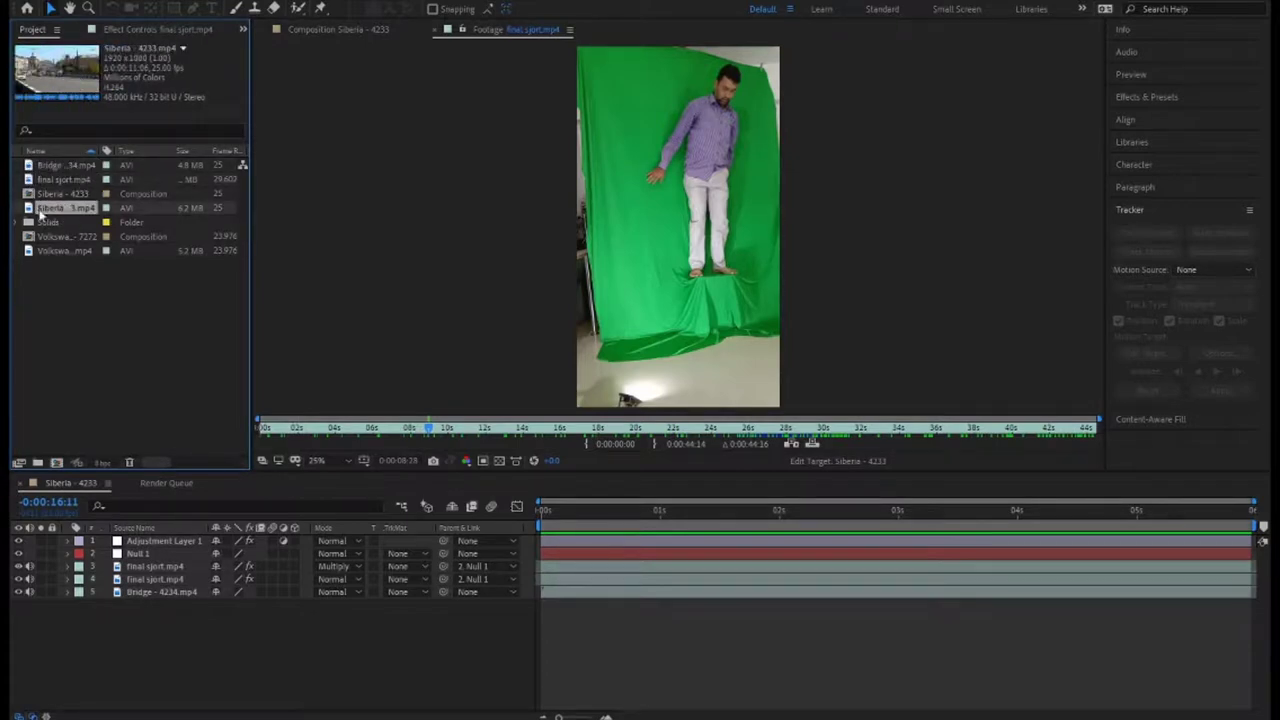
{"action": "double_click", "coordinate": [33, 207]}
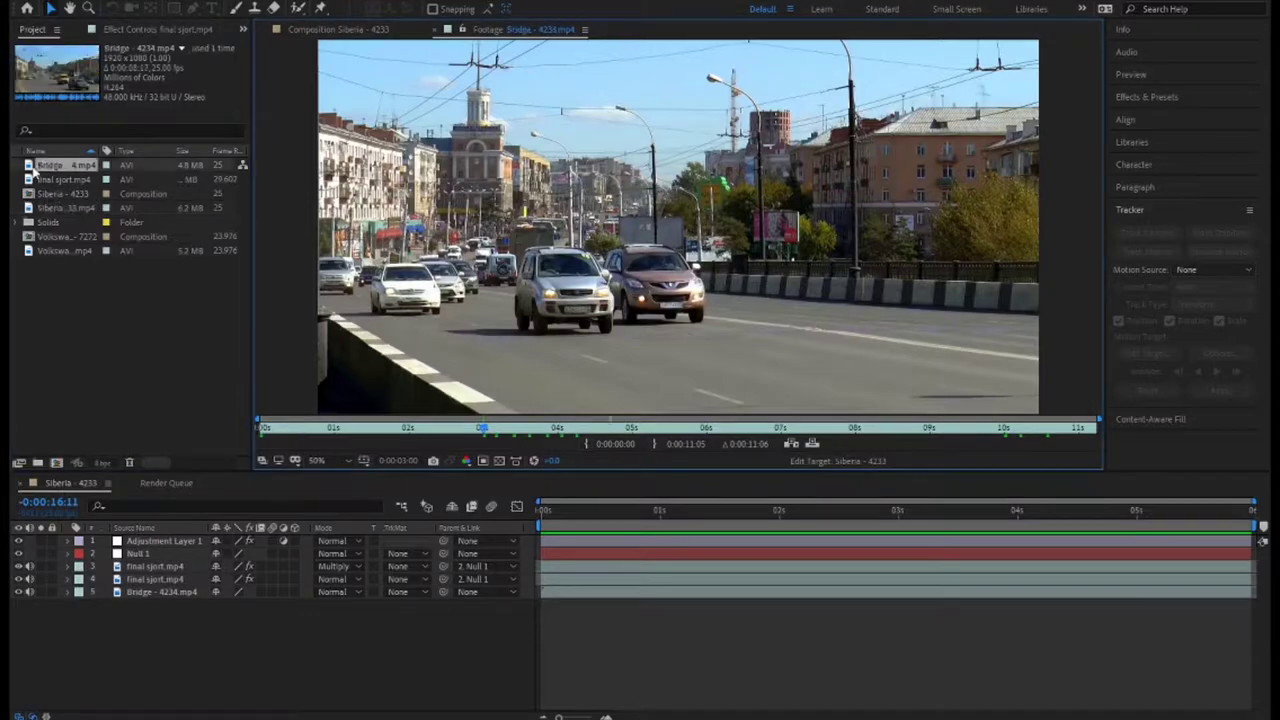
Step: Open Bridge - 4234.mp4, play it, and make a new composition from it
{"action": "double_click", "coordinate": [40, 165]}
{"action": "key", "text": "space"}
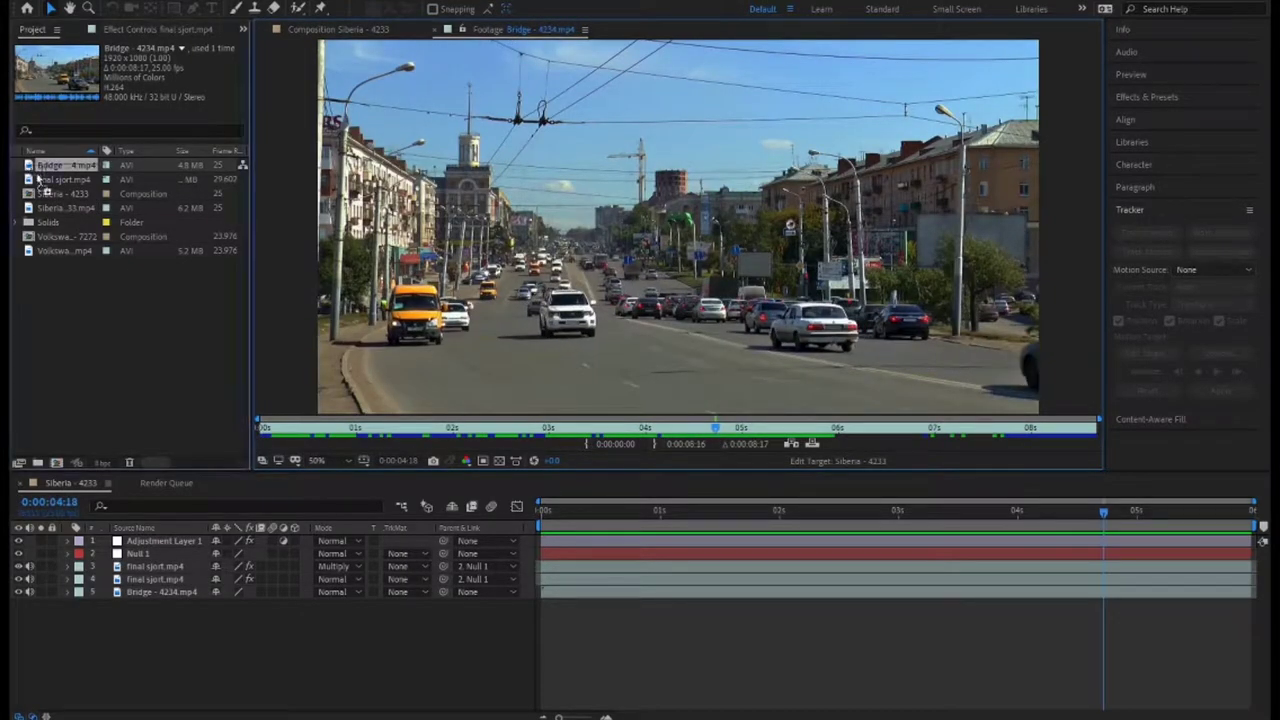
{"action": "left_click_drag", "start_coordinate": [57, 460], "coordinate": [56, 462]}
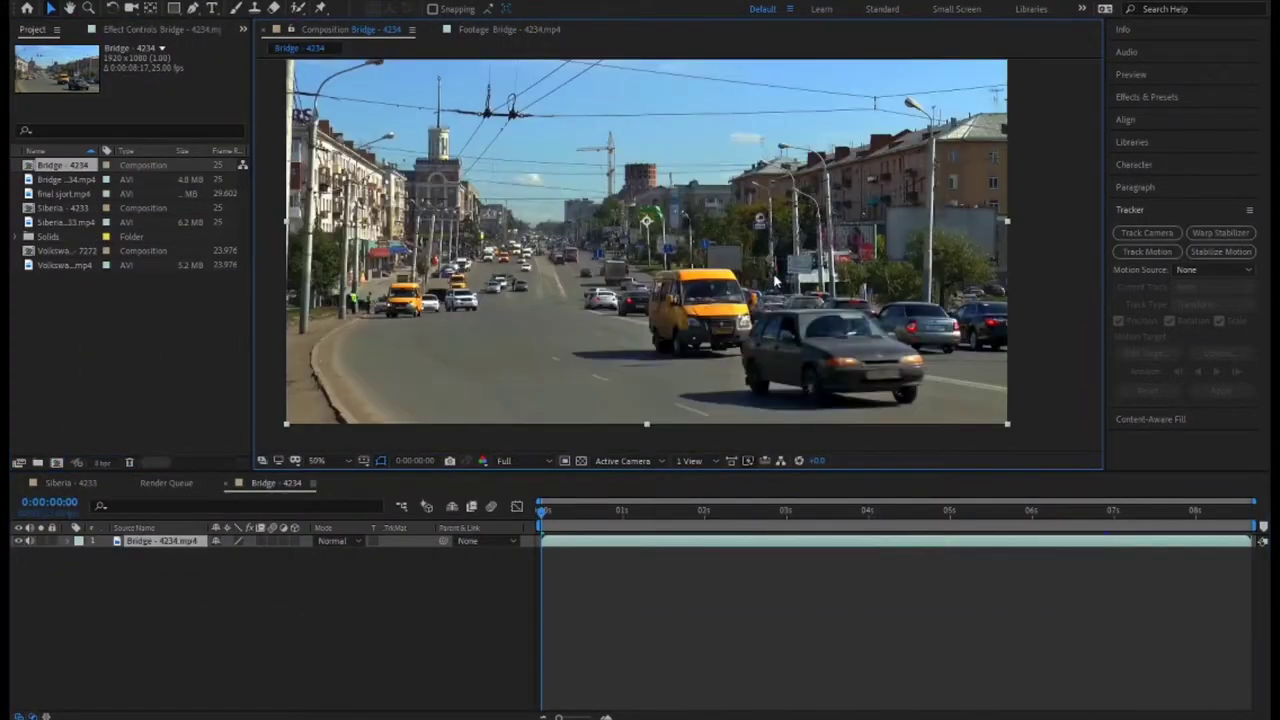
Step: Scrub through the Bridge composition at 100% to find the frame where the SUV leaves, about 6:23
{"action": "mouse_move", "coordinate": [543, 510]}
{"action": "left_mouse_down"}
{"action": "mouse_move", "coordinate": [1263, 524]}
{"action": "mouse_move", "coordinate": [521, 515]}
{"action": "left_mouse_up"}
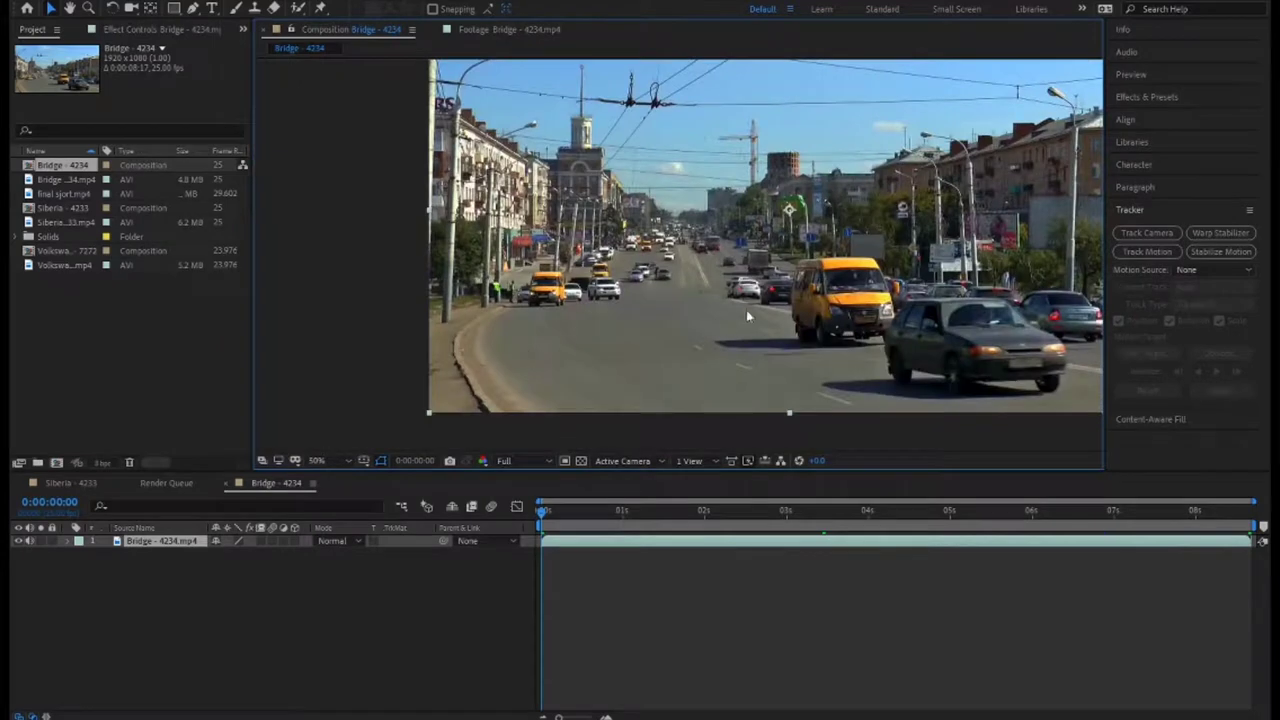
{"action": "scroll", "coordinate": [598, 329], "scroll_direction": "up", "scroll_amount": 2}
{"action": "left_click", "coordinate": [570, 510]}
{"action": "left_click", "coordinate": [620, 510]}
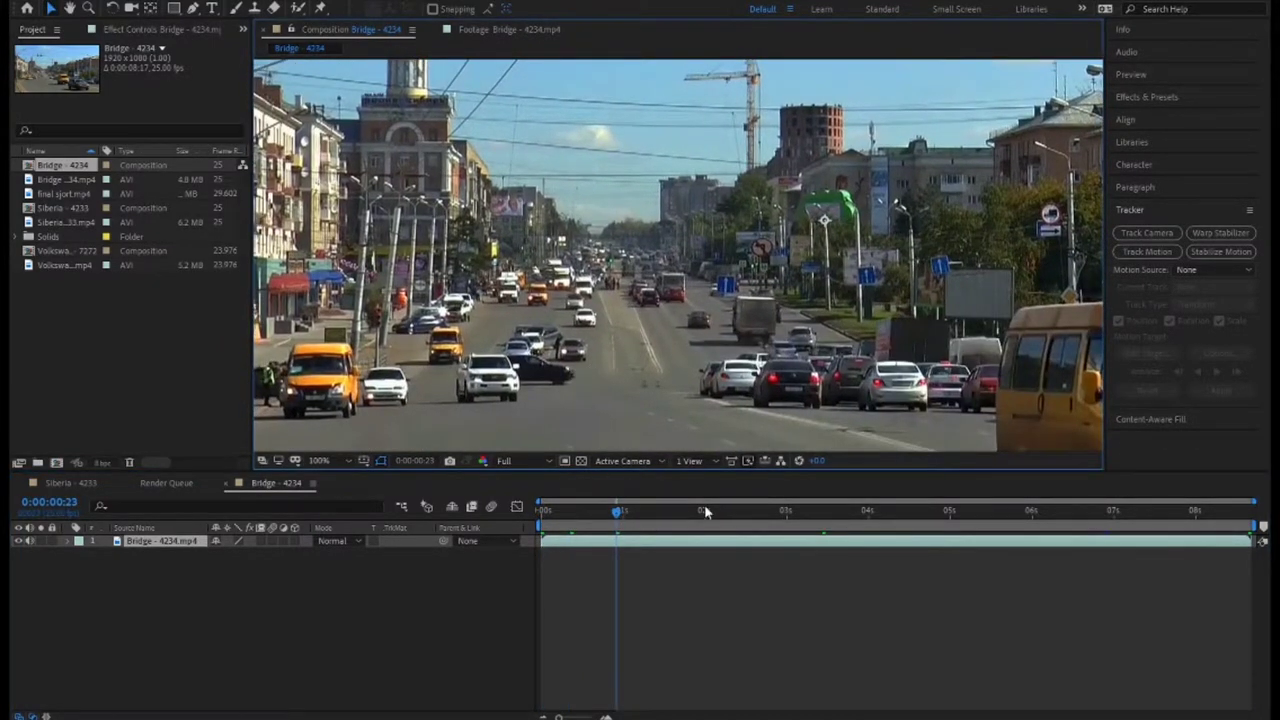
{"action": "left_click", "coordinate": [704, 510]}
{"action": "left_click", "coordinate": [814, 510]}
{"action": "left_click", "coordinate": [967, 510]}
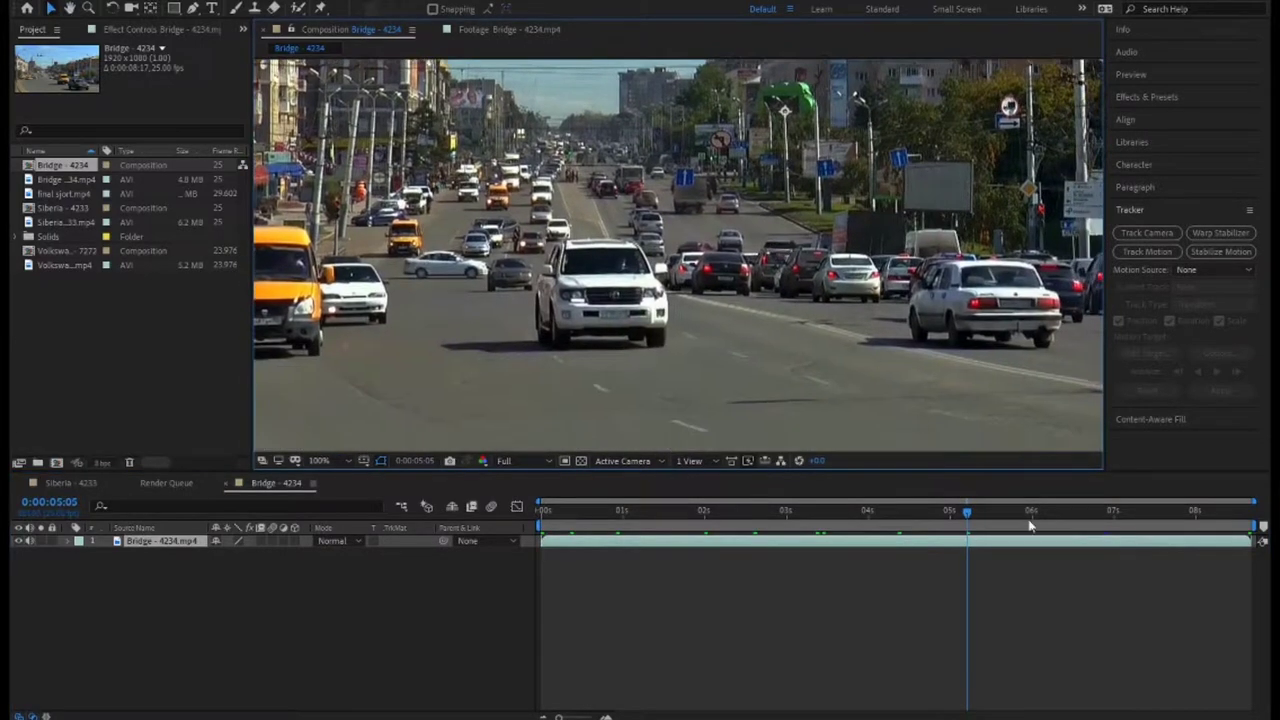
{"action": "left_click", "coordinate": [1037, 510]}
{"action": "left_click", "coordinate": [1088, 510]}
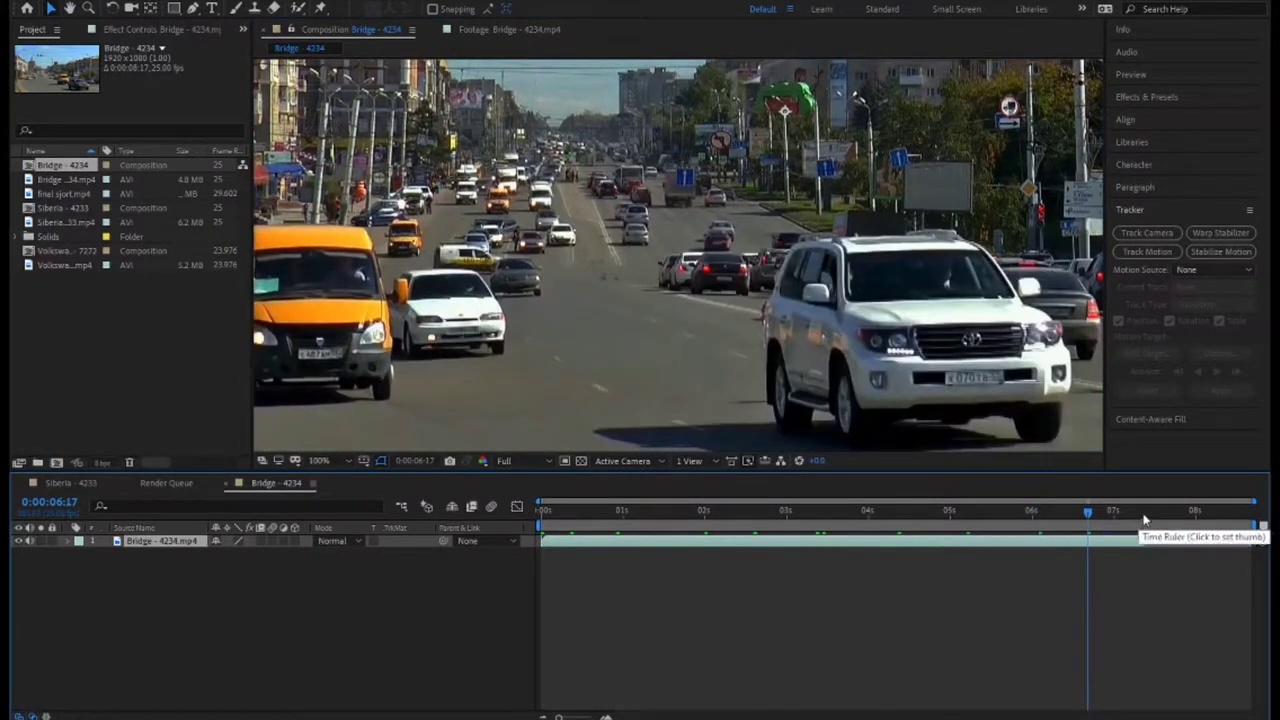
{"action": "left_click", "coordinate": [1145, 512]}
{"action": "left_click", "coordinate": [1090, 512]}
{"action": "left_click", "coordinate": [1110, 512]}
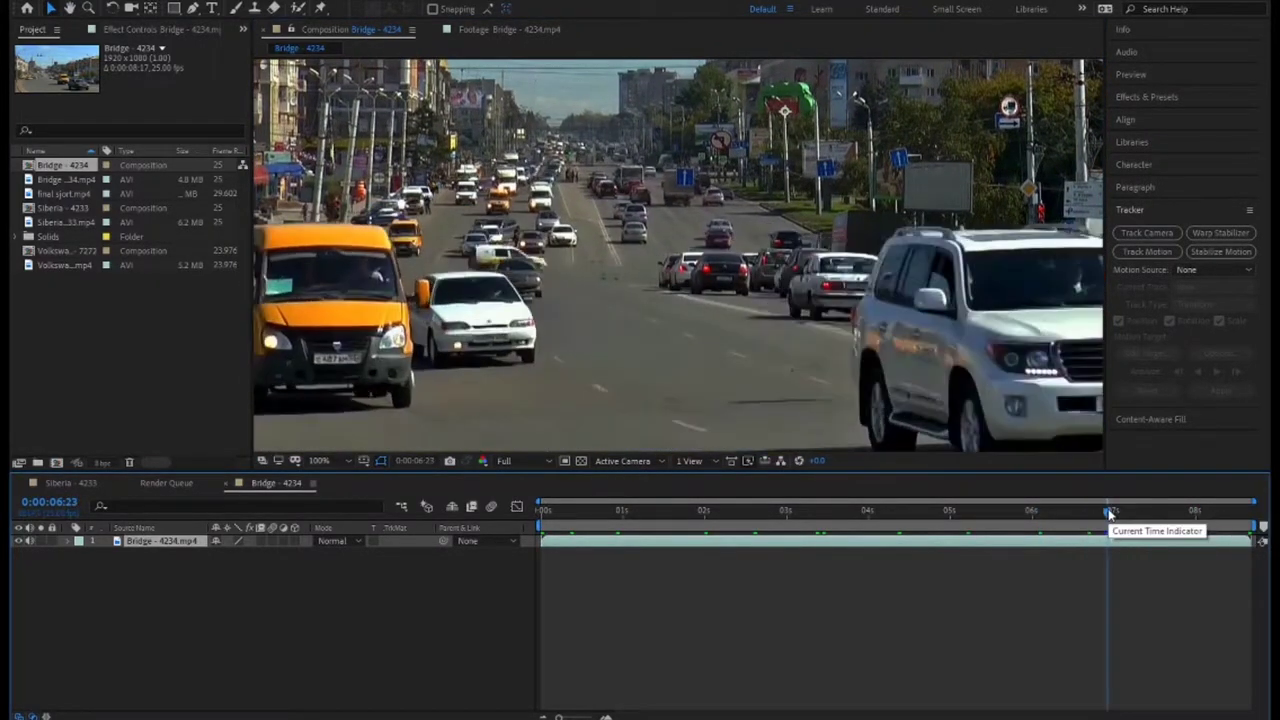
Step: End the work area near 6:12 and trim the composition to the work area
{"action": "left_click_drag", "start_coordinate": [1255, 540], "coordinate": [1072, 540]}
{"action": "left_click", "coordinate": [1063, 512]}
{"action": "left_click", "coordinate": [1072, 512]}
{"action": "left_click", "coordinate": [975, 512]}
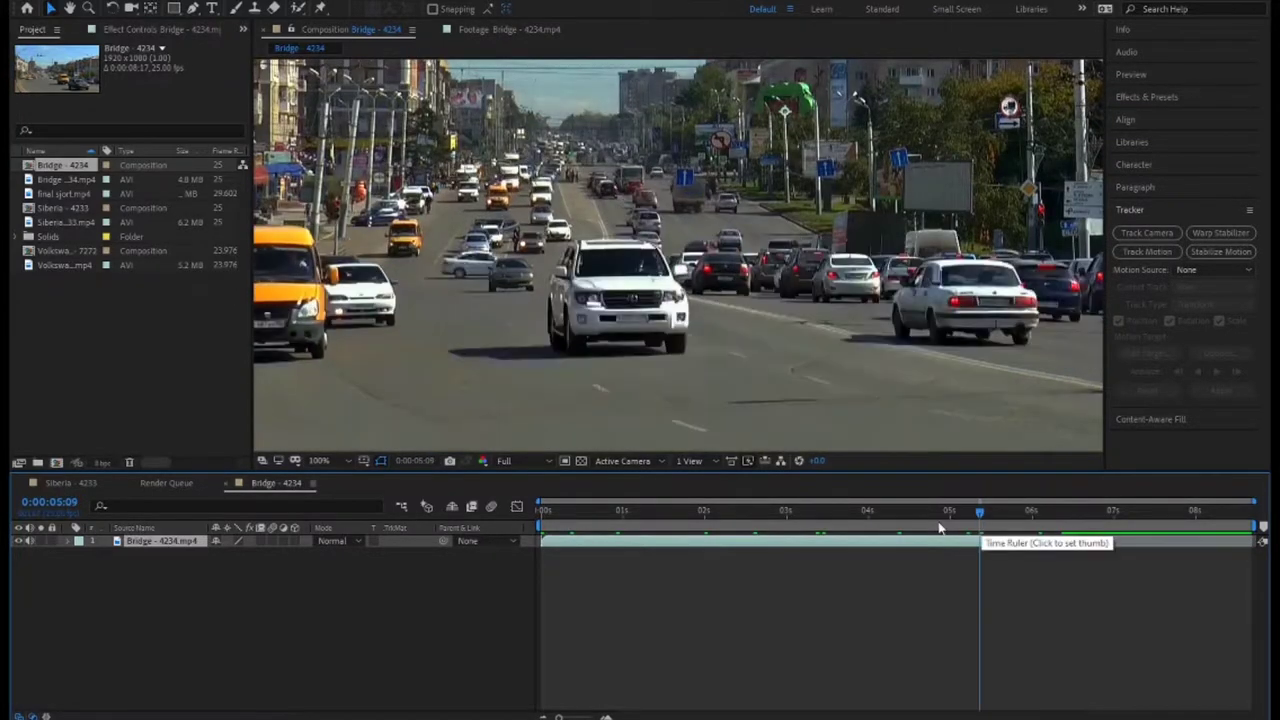
{"action": "left_click", "coordinate": [940, 512]}
{"action": "right_click", "coordinate": [958, 526]}
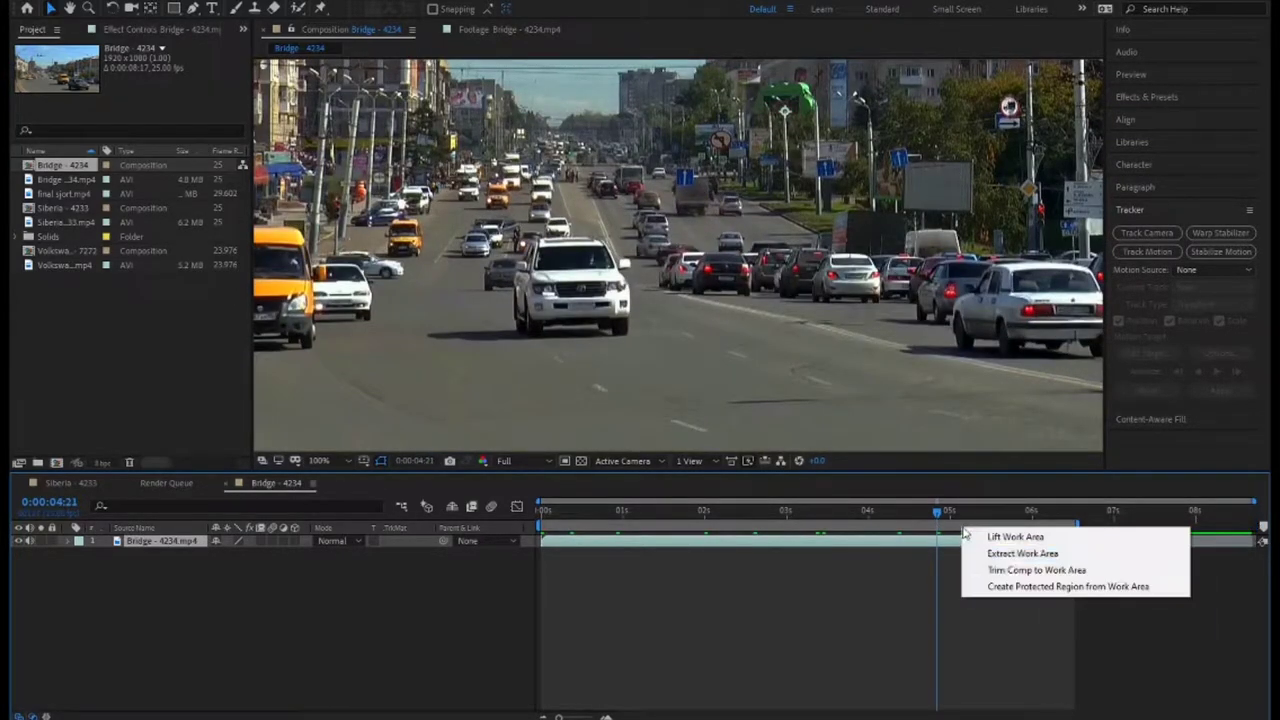
{"action": "left_click", "coordinate": [1010, 569]}
Step: Play back the trimmed composition and return toward its start
{"action": "key", "text": "space"}
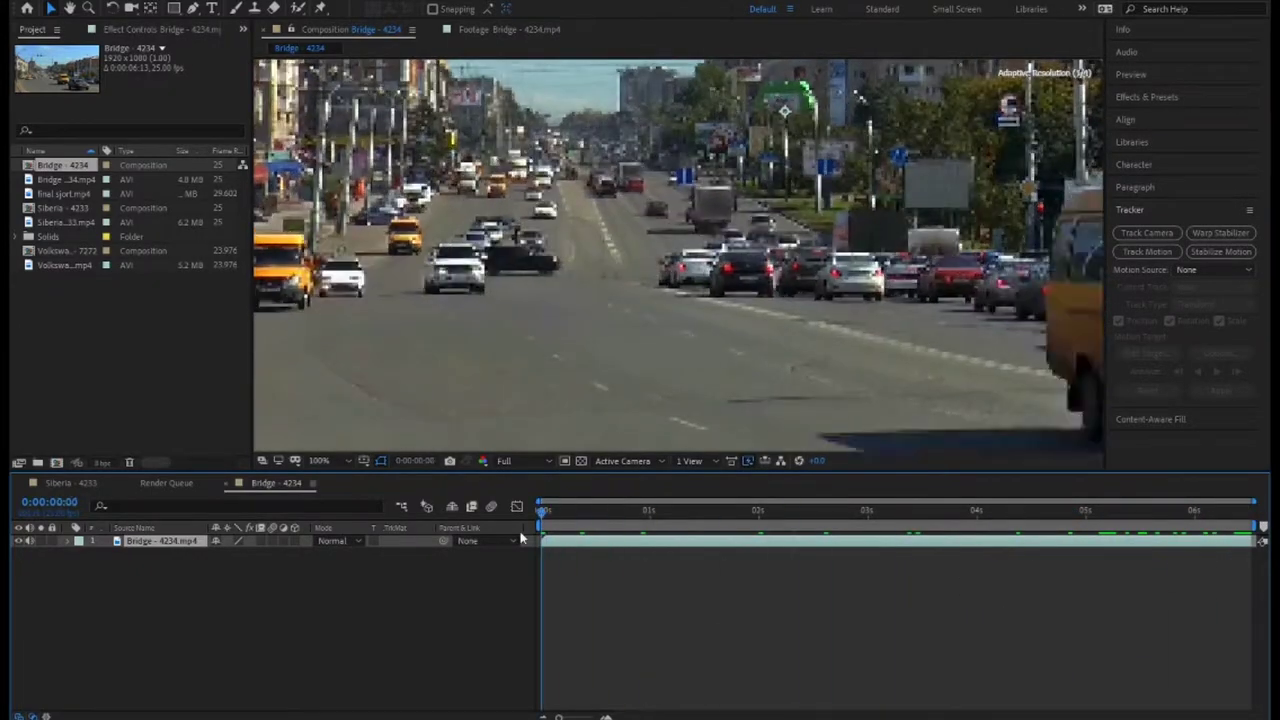
{"action": "left_click_drag", "start_coordinate": [1247, 512], "coordinate": [595, 511]}
{"action": "scroll", "coordinate": [547, 407], "scroll_direction": "up", "scroll_amount": 2}
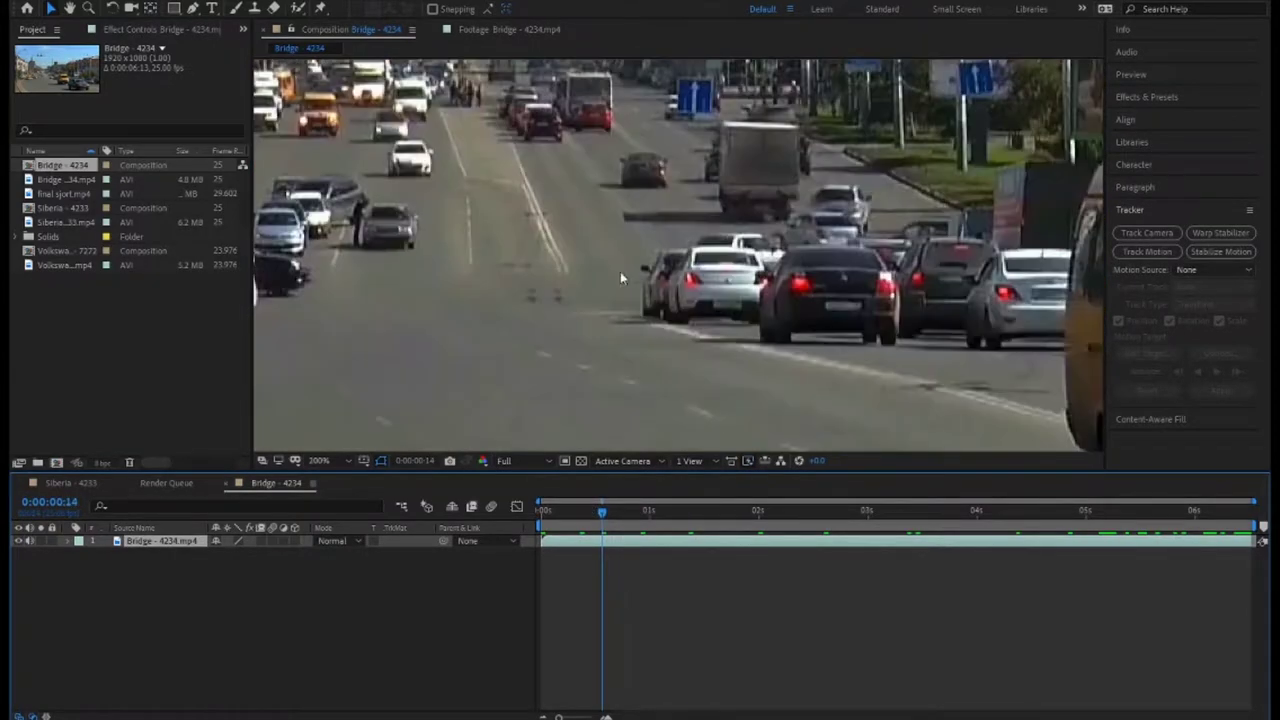
{"action": "scroll", "coordinate": [547, 407], "scroll_direction": "up", "scroll_amount": 2}
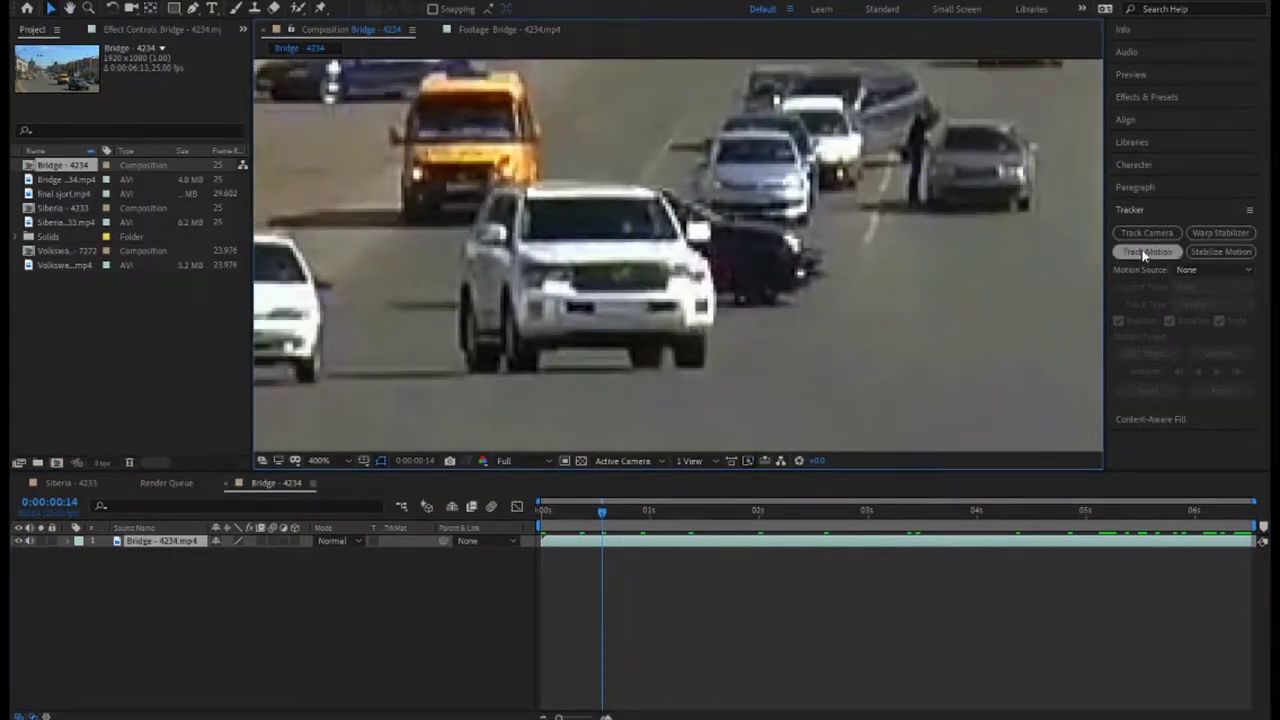
Step: Start Track Motion on the Bridge footage, set Track Point 2 beside Track Point 1, and go to 4:16
{"action": "left_click", "coordinate": [1146, 252]}
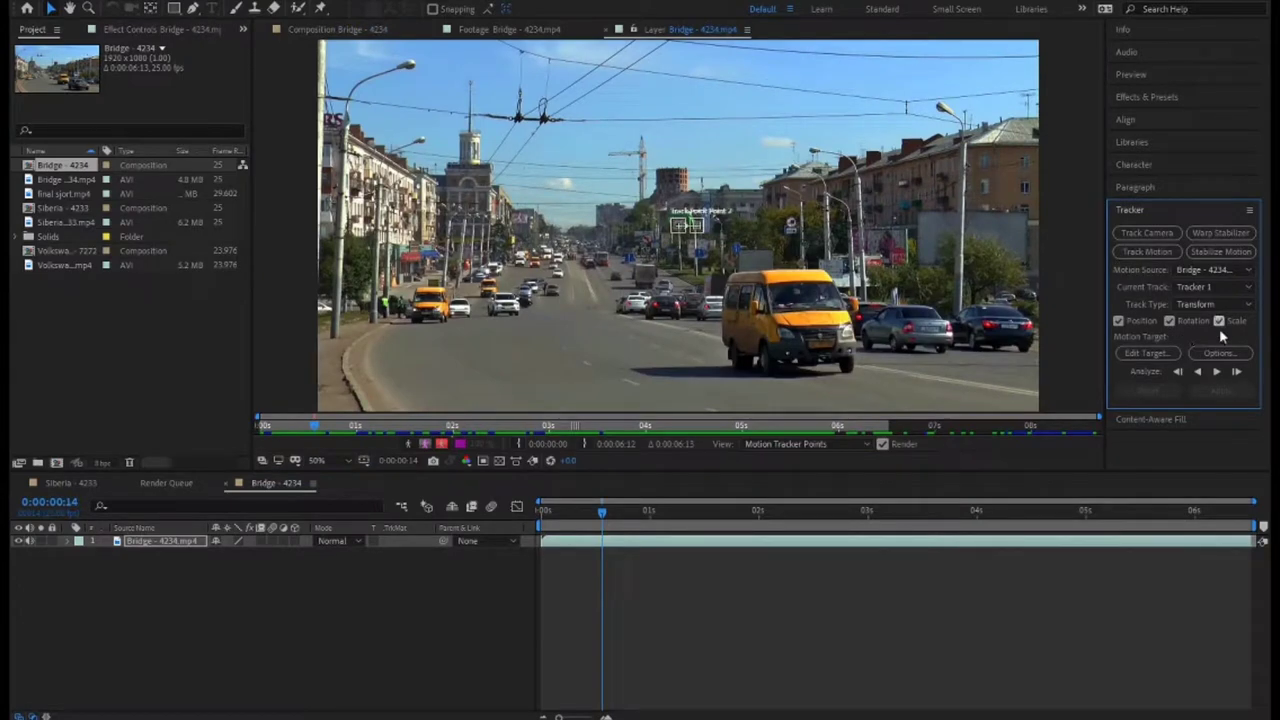
{"action": "left_click_drag", "start_coordinate": [616, 346], "coordinate": [745, 218]}
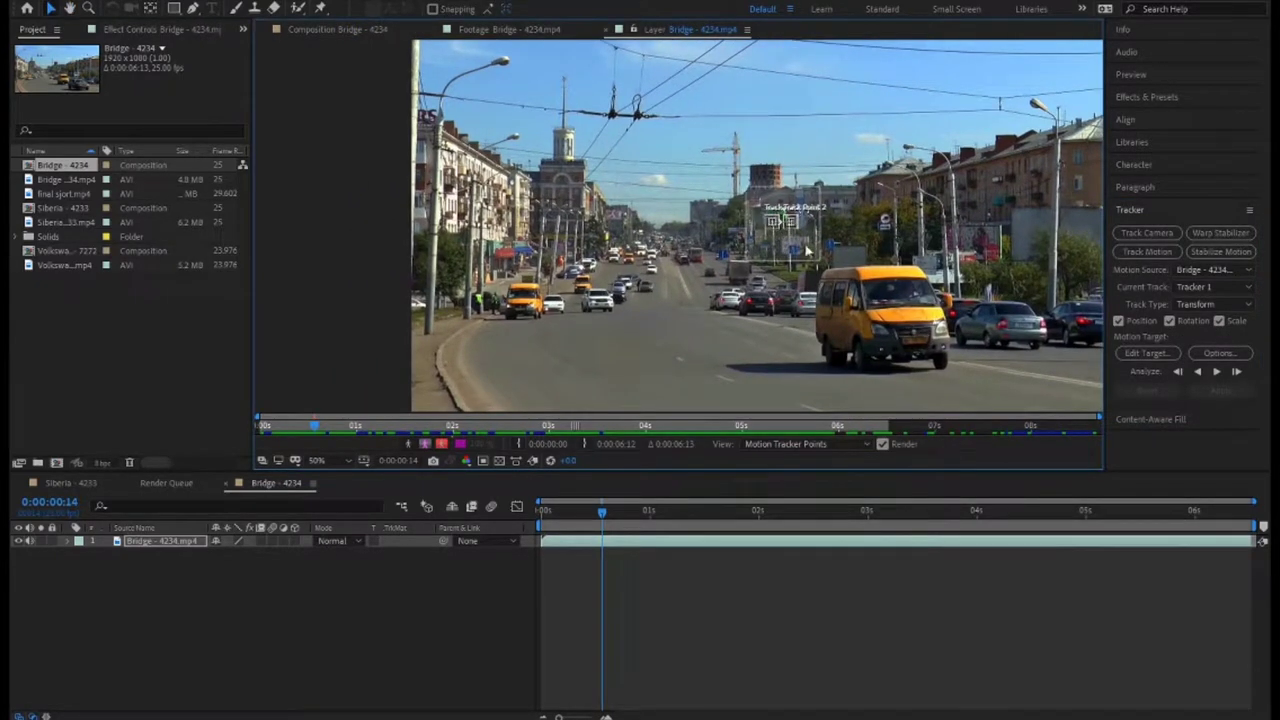
{"action": "left_click_drag", "start_coordinate": [619, 323], "coordinate": [830, 326]}
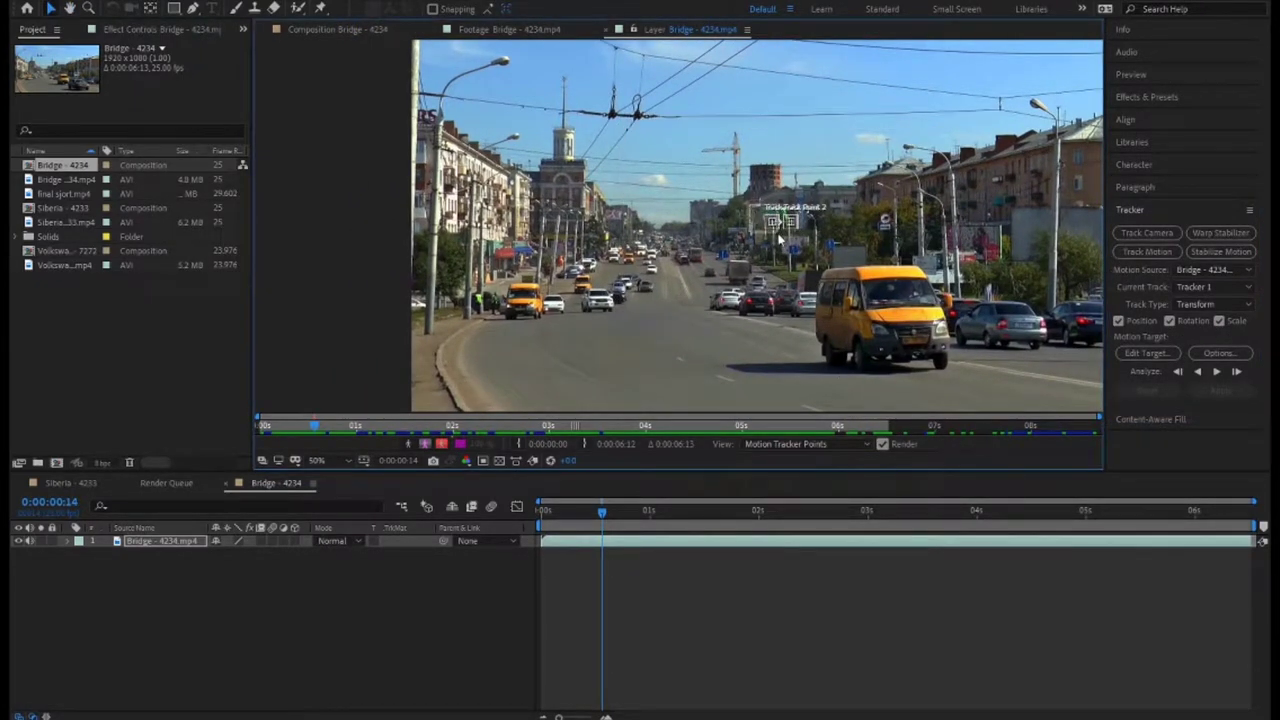
{"action": "left_click_drag", "start_coordinate": [808, 511], "coordinate": [1046, 511]}
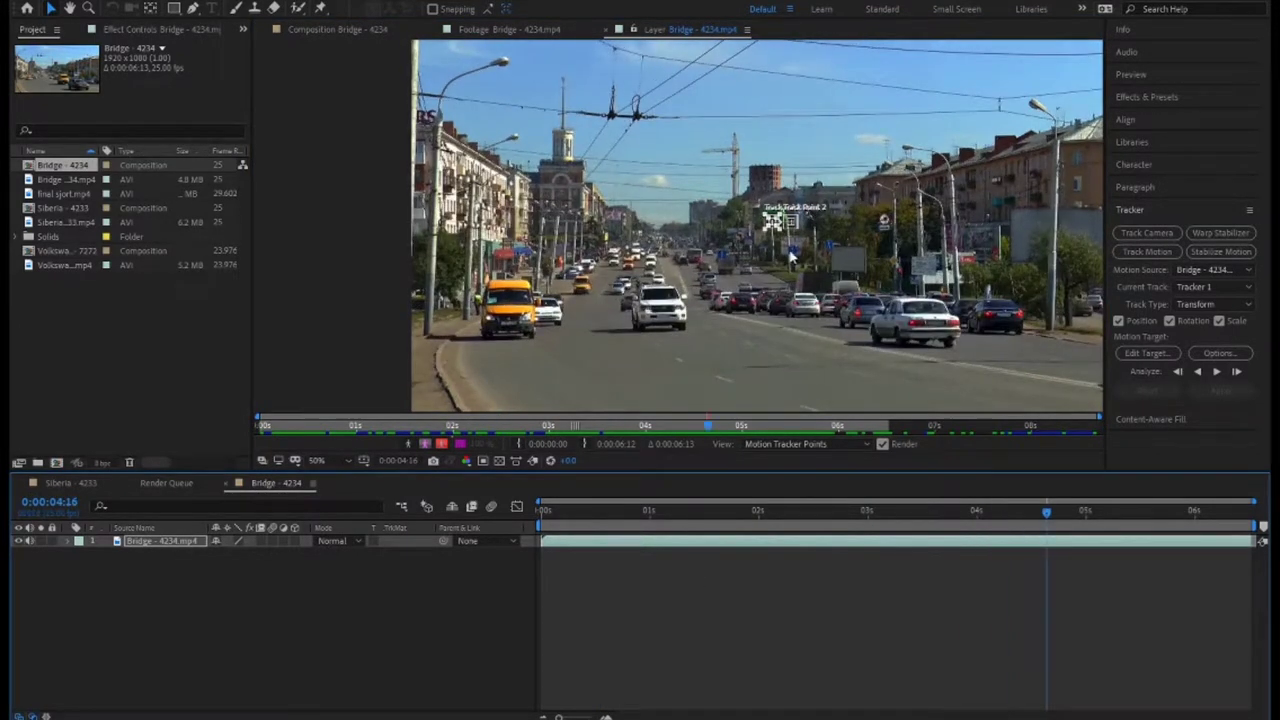
Step: Place the track points on the white SUV's front and analyze the track backward
{"action": "left_click_drag", "start_coordinate": [773, 220], "coordinate": [648, 328]}
{"action": "scroll", "coordinate": [648, 330], "scroll_direction": "up", "scroll_amount": 4}
{"action": "scroll", "coordinate": [680, 310], "scroll_direction": "up", "scroll_amount": 2}
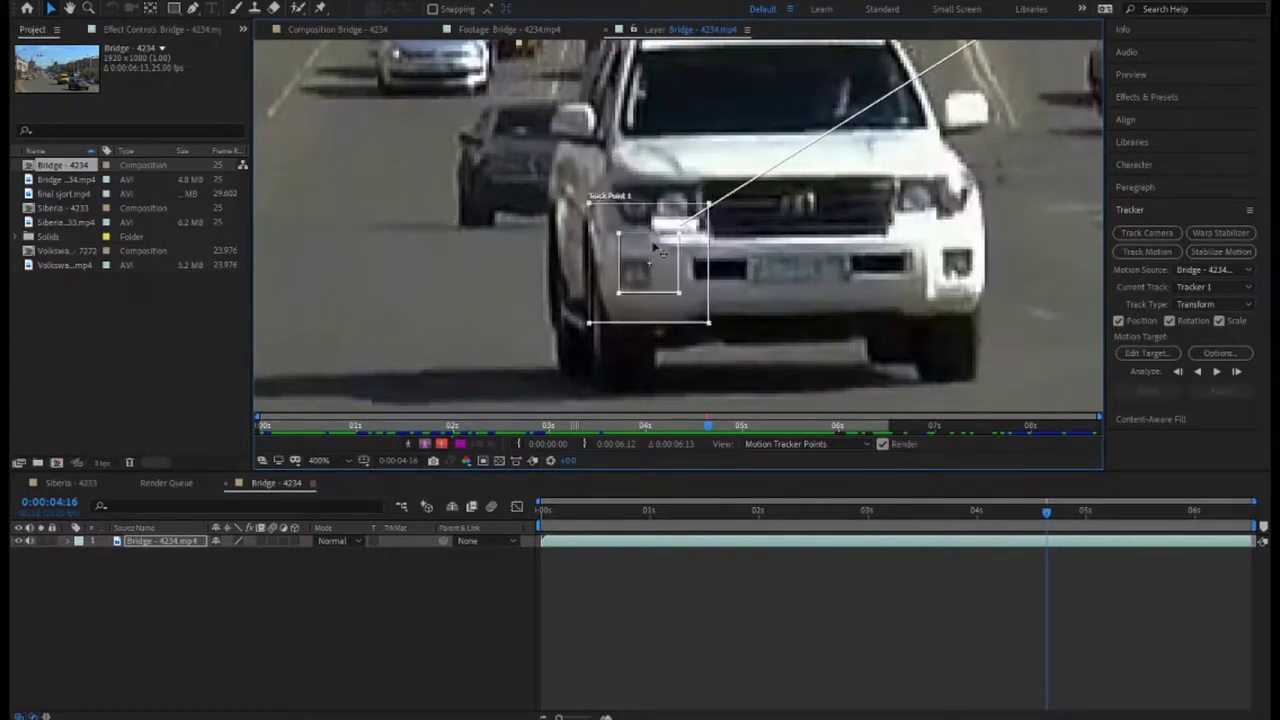
{"action": "scroll", "coordinate": [880, 170], "scroll_direction": "down", "scroll_amount": 4}
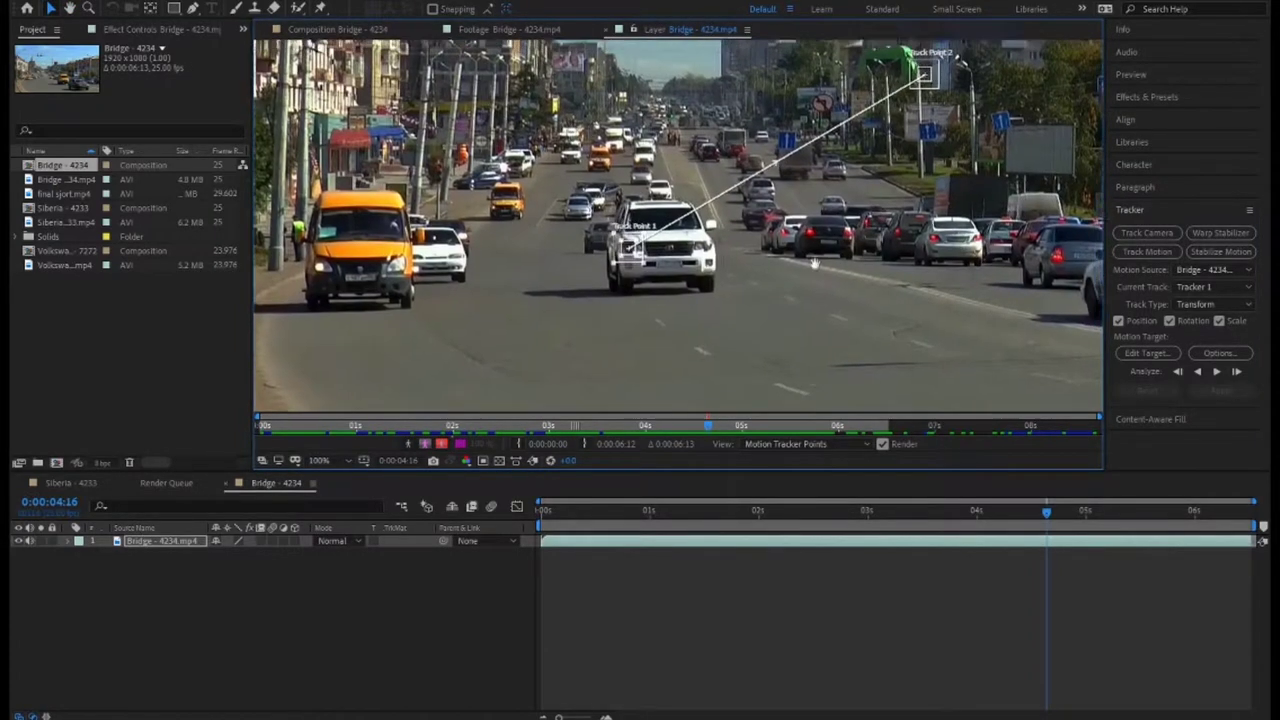
{"action": "mouse_move", "coordinate": [883, 155]}
{"action": "left_mouse_down"}
{"action": "mouse_move", "coordinate": [657, 301]}
{"action": "mouse_move", "coordinate": [672, 308]}
{"action": "mouse_move", "coordinate": [872, 118]}
{"action": "mouse_move", "coordinate": [670, 300]}
{"action": "left_mouse_up"}
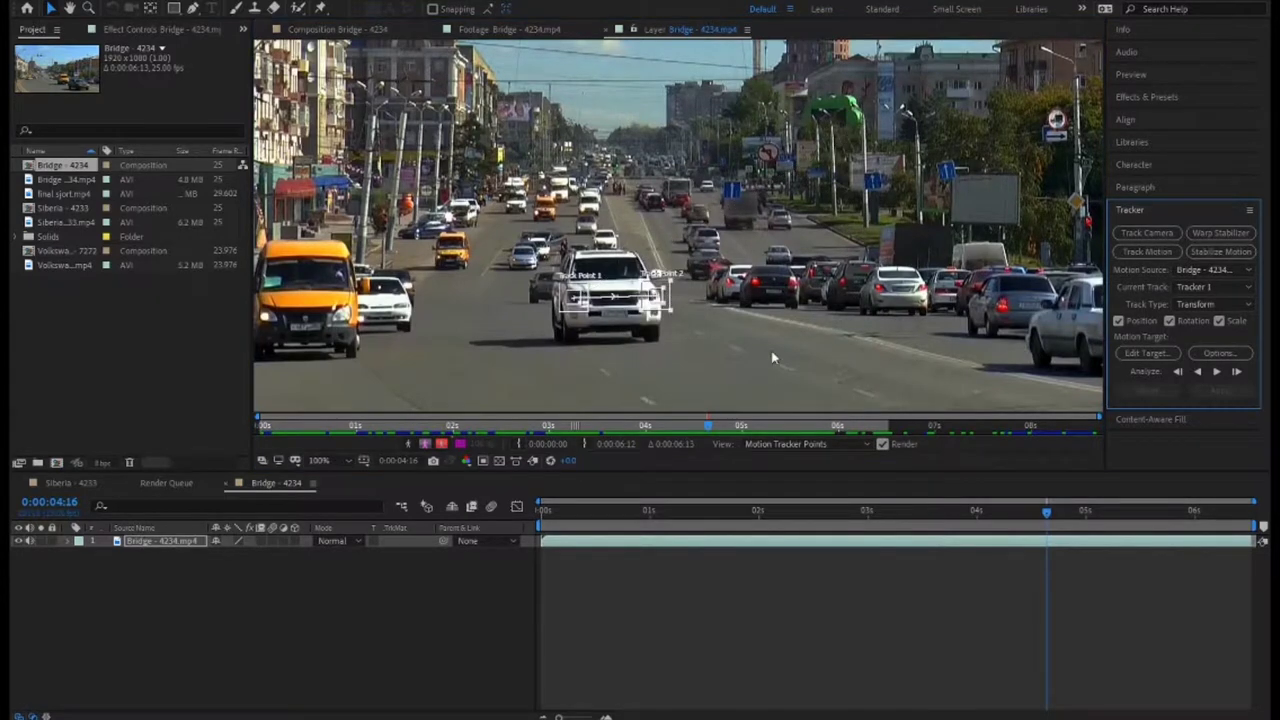
{"action": "left_click", "coordinate": [1199, 373]}
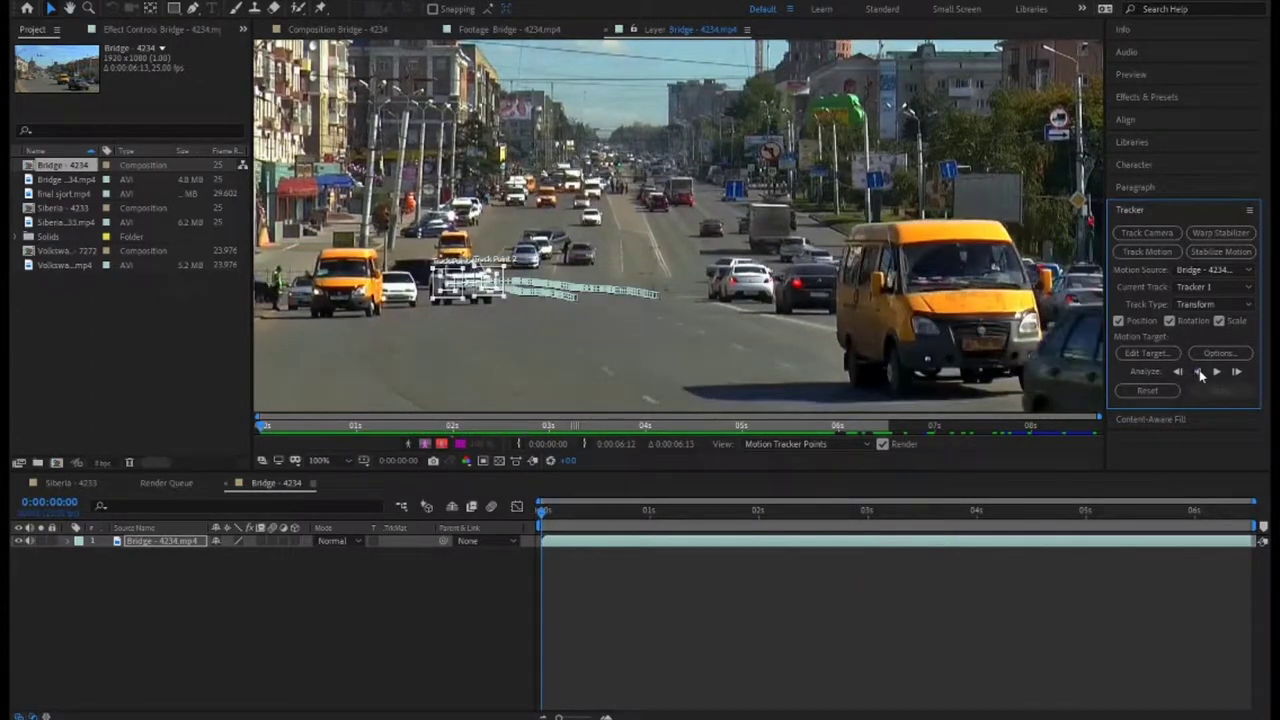
Step: Analyze the SUV track forward, then put Track Point 2 on the grille and Track Point 1 on the left headlight
{"action": "left_click", "coordinate": [1217, 372]}
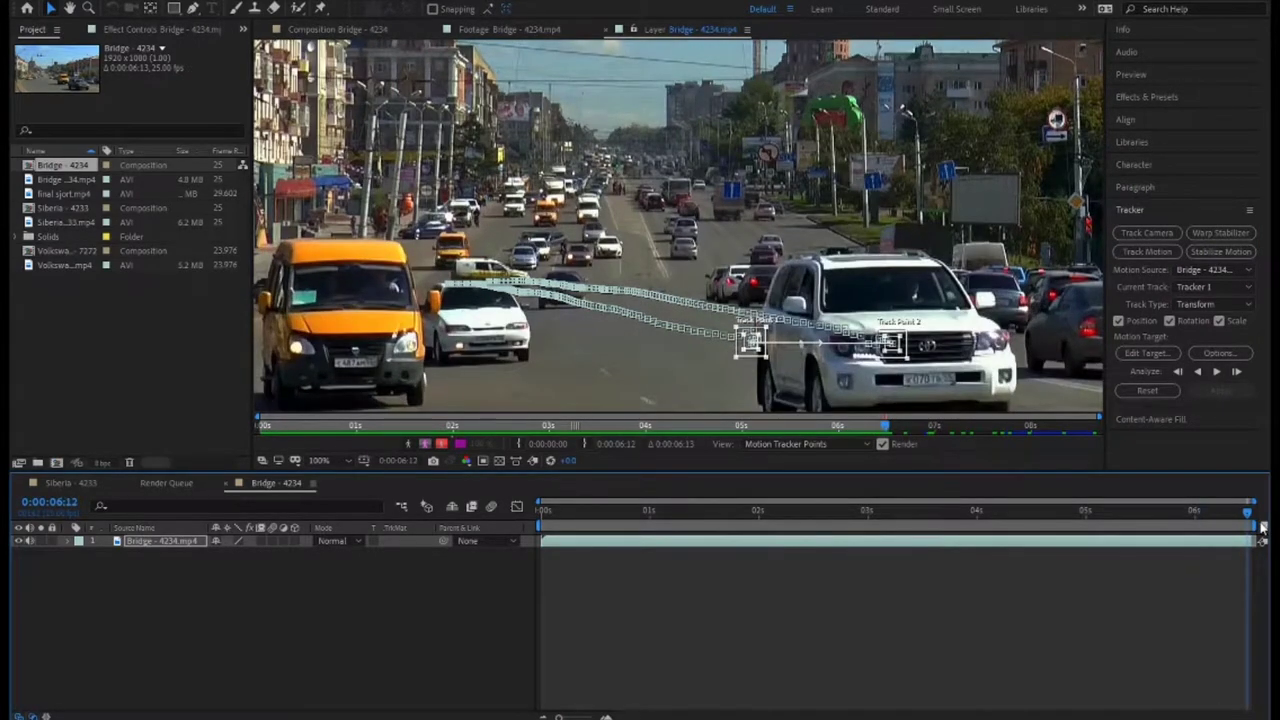
{"action": "left_click_drag", "start_coordinate": [1247, 512], "coordinate": [1198, 512]}
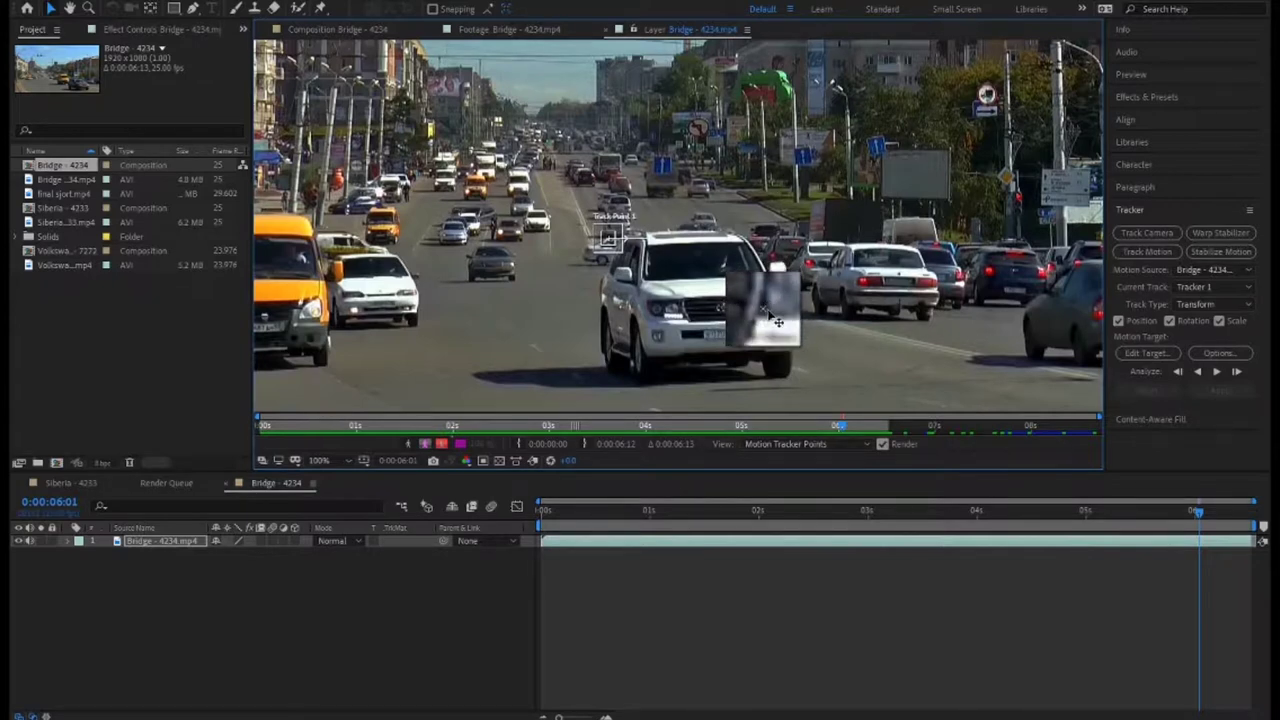
{"action": "left_click_drag", "start_coordinate": [776, 318], "coordinate": [760, 294]}
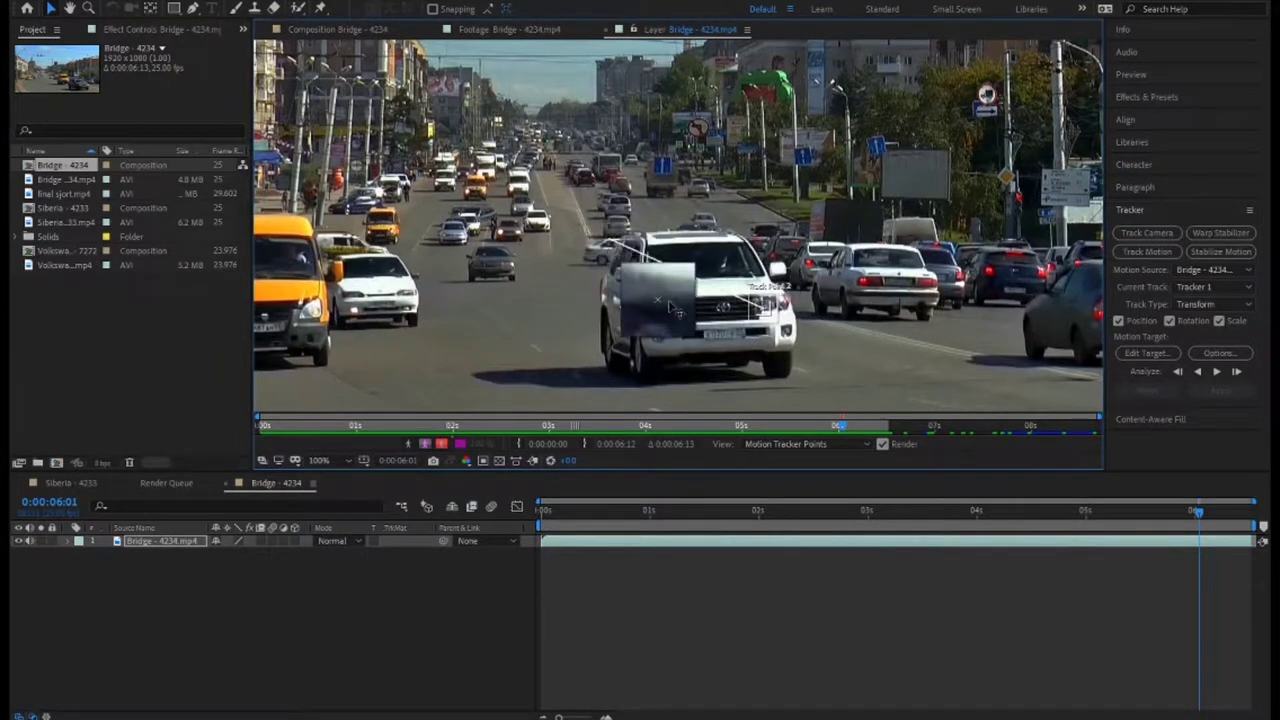
{"action": "left_click_drag", "start_coordinate": [688, 316], "coordinate": [686, 314]}
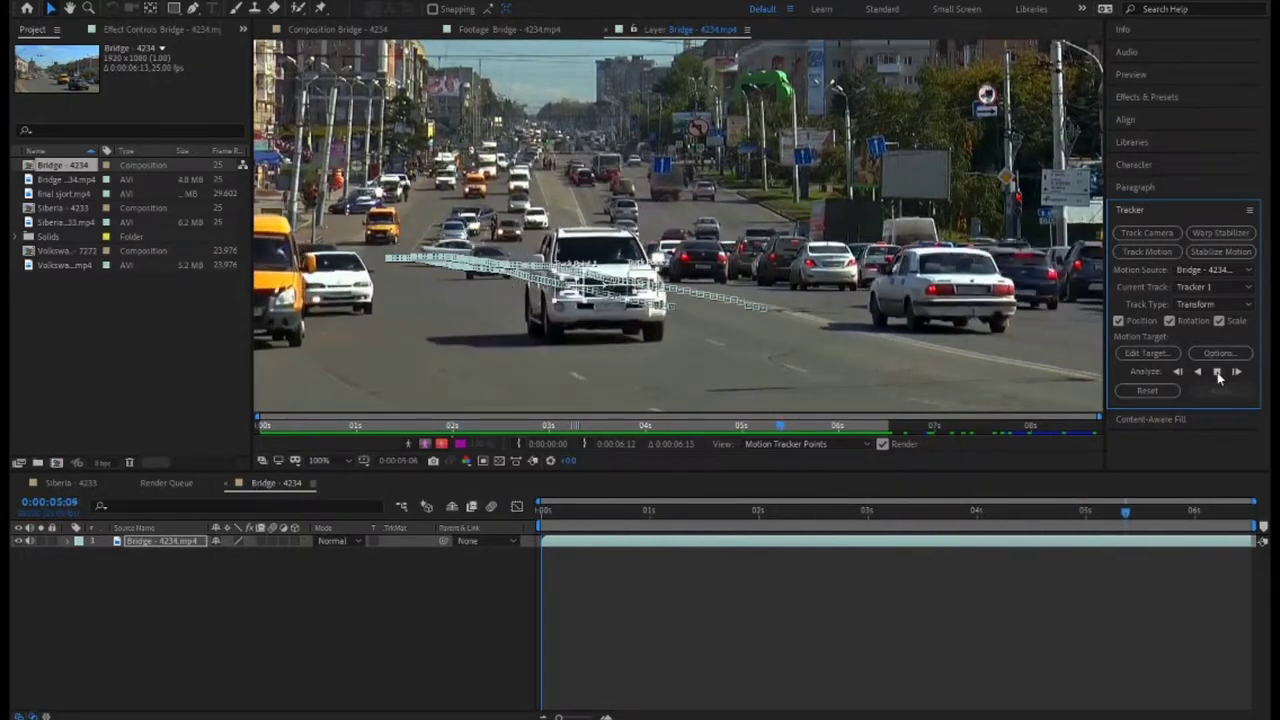
Step: Continue tracking forward toward the clip end, then step the track back and forward a few frames
{"action": "left_click", "coordinate": [1218, 372]}
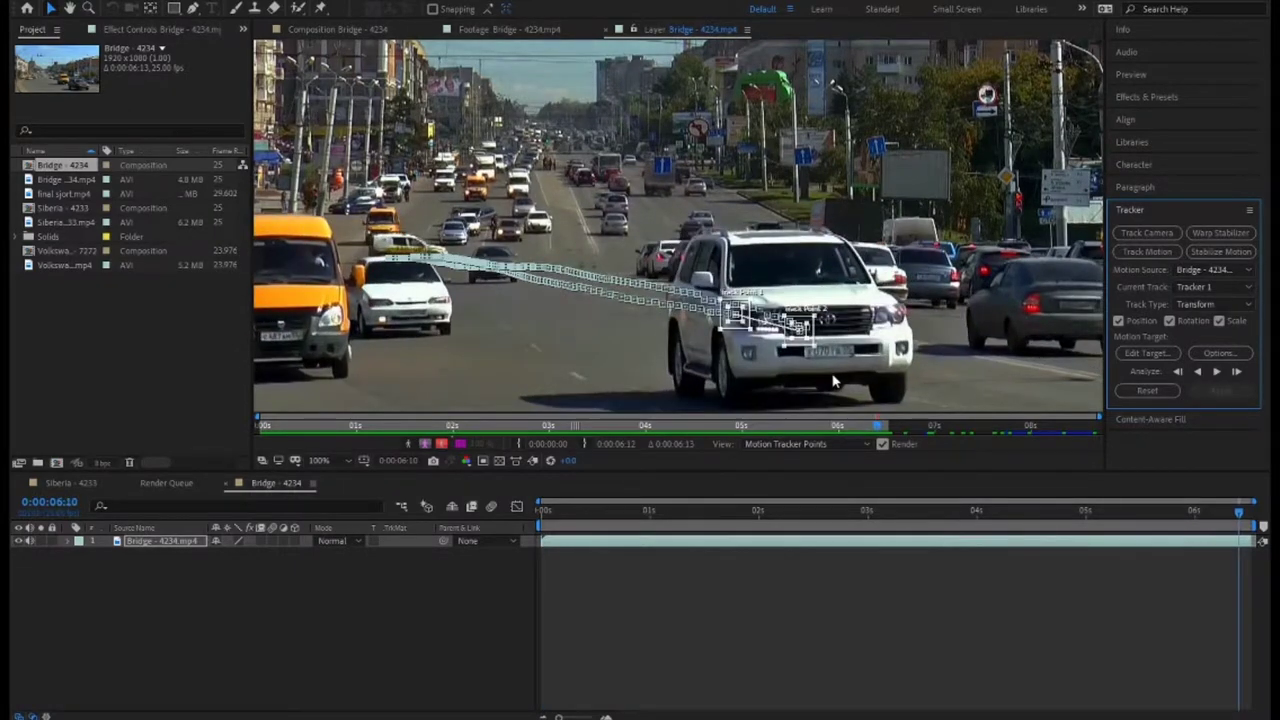
{"action": "scroll", "coordinate": [800, 362], "scroll_direction": "up", "scroll_amount": 2}
{"action": "scroll", "coordinate": [763, 340], "scroll_direction": "down", "scroll_amount": 1}
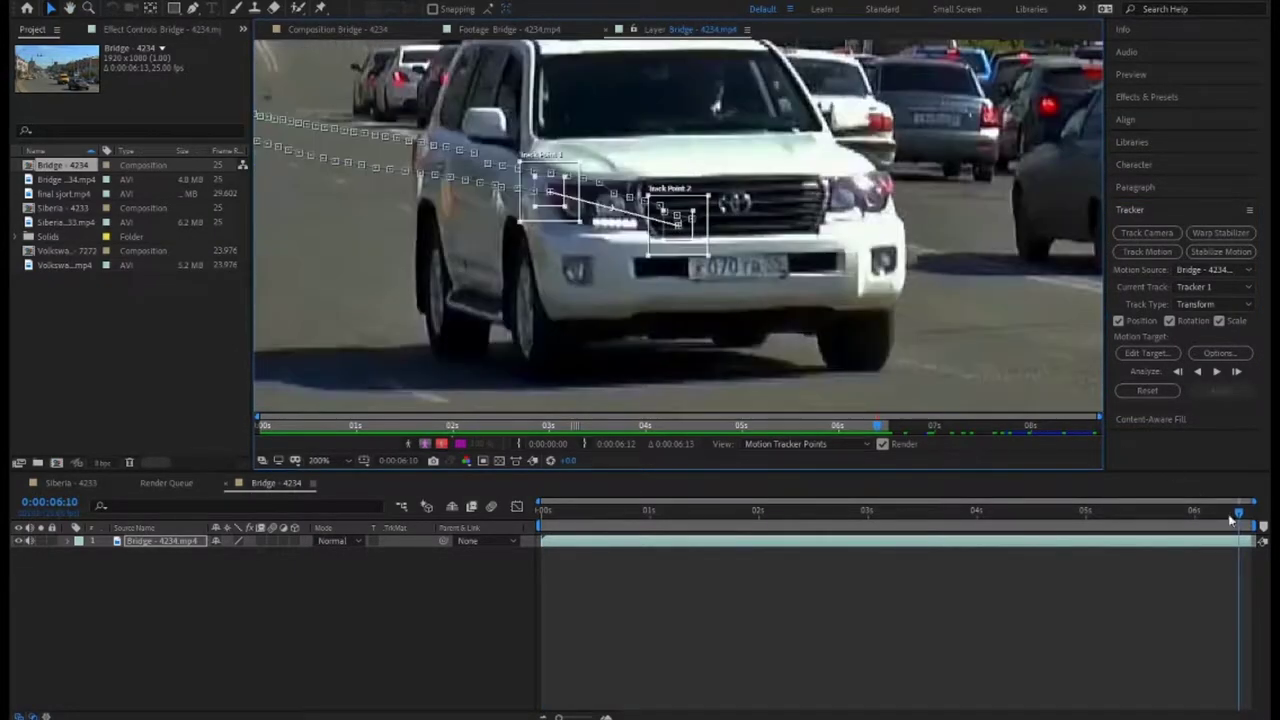
{"action": "right_click", "coordinate": [354, 604]}
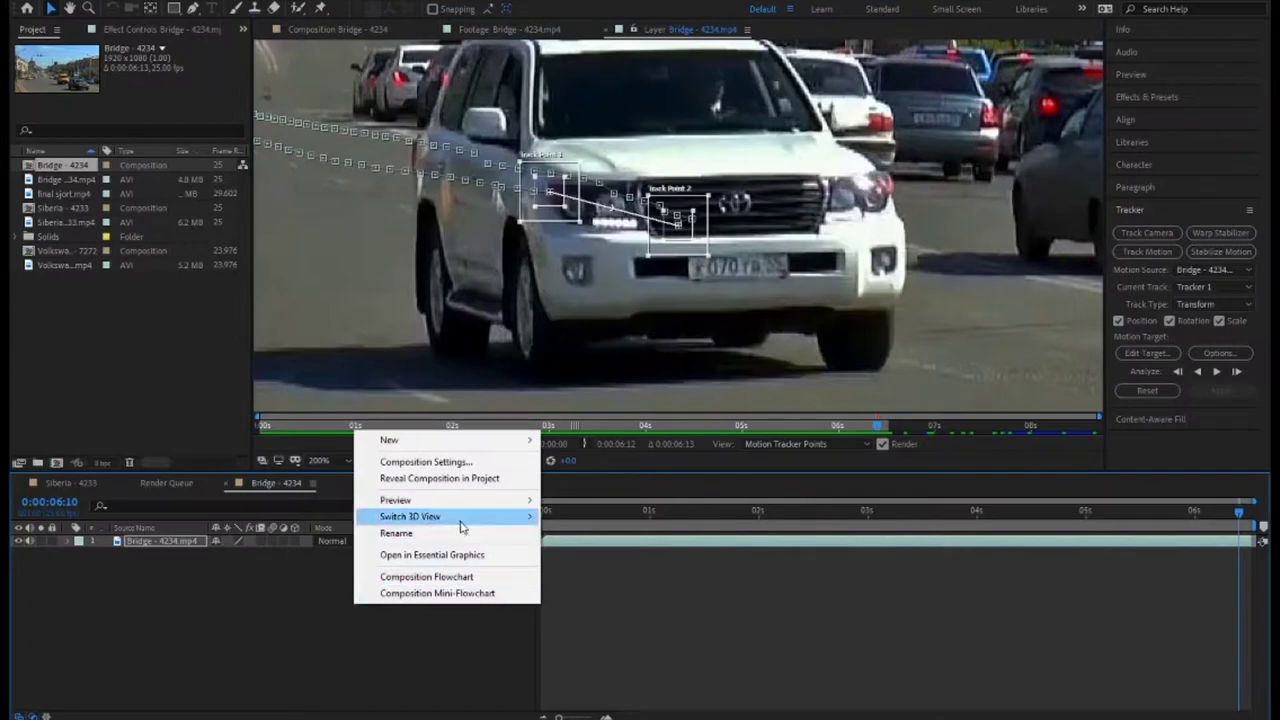
{"action": "left_click", "coordinate": [779, 517]}
{"action": "left_click", "coordinate": [780, 540]}
{"action": "left_click", "coordinate": [1178, 371]}
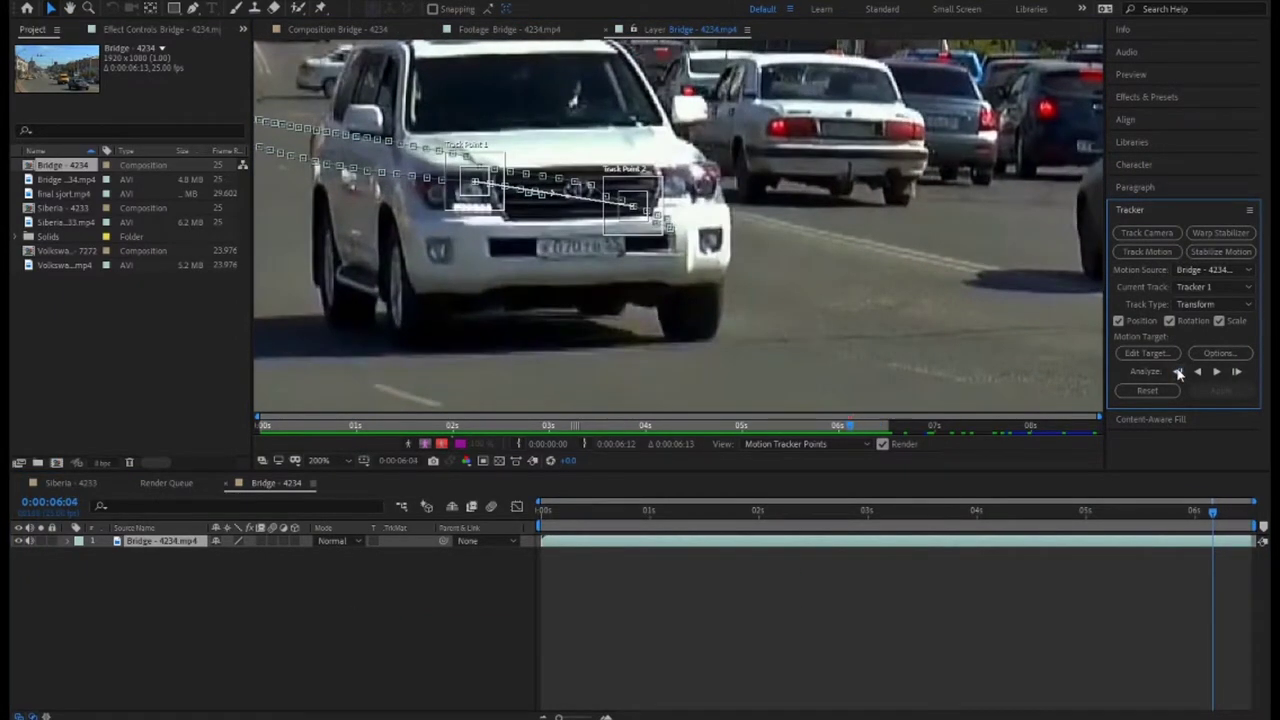
{"action": "left_click", "coordinate": [1235, 372]}
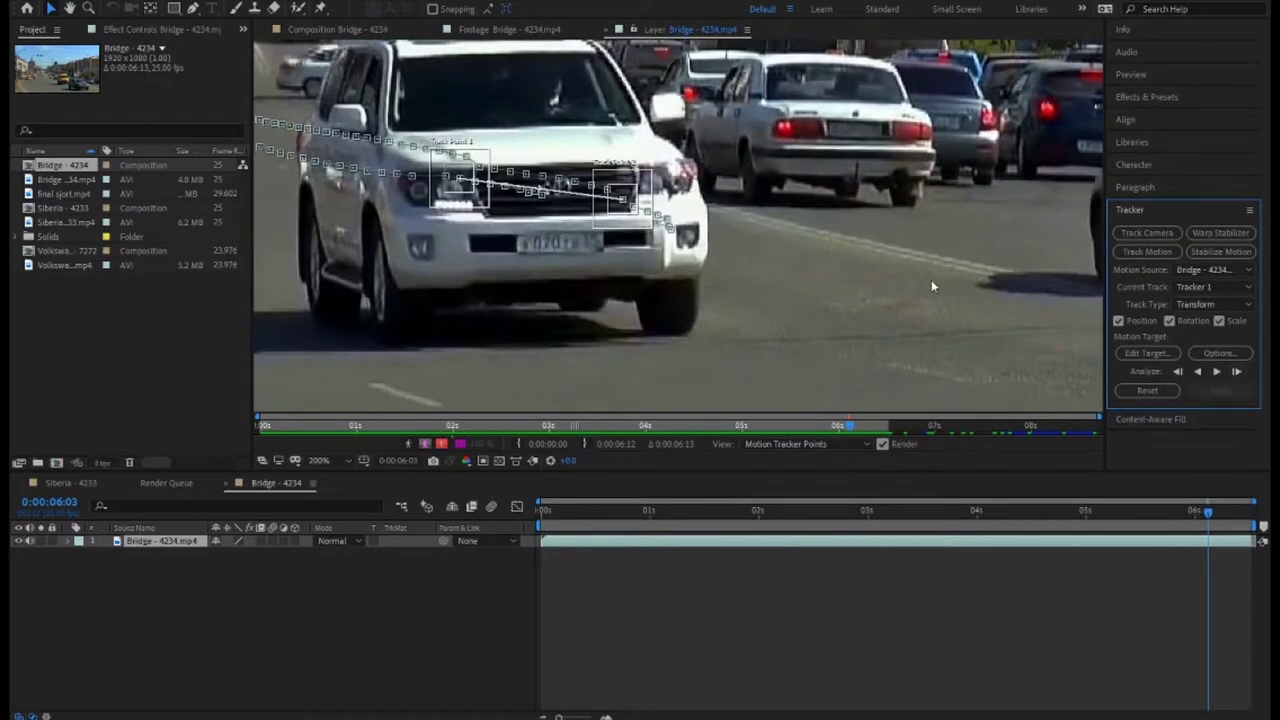
Step: Move Track Point 2 back onto the SUV's grille while stepping the track frame by frame near 6:10
{"action": "left_click", "coordinate": [626, 202]}
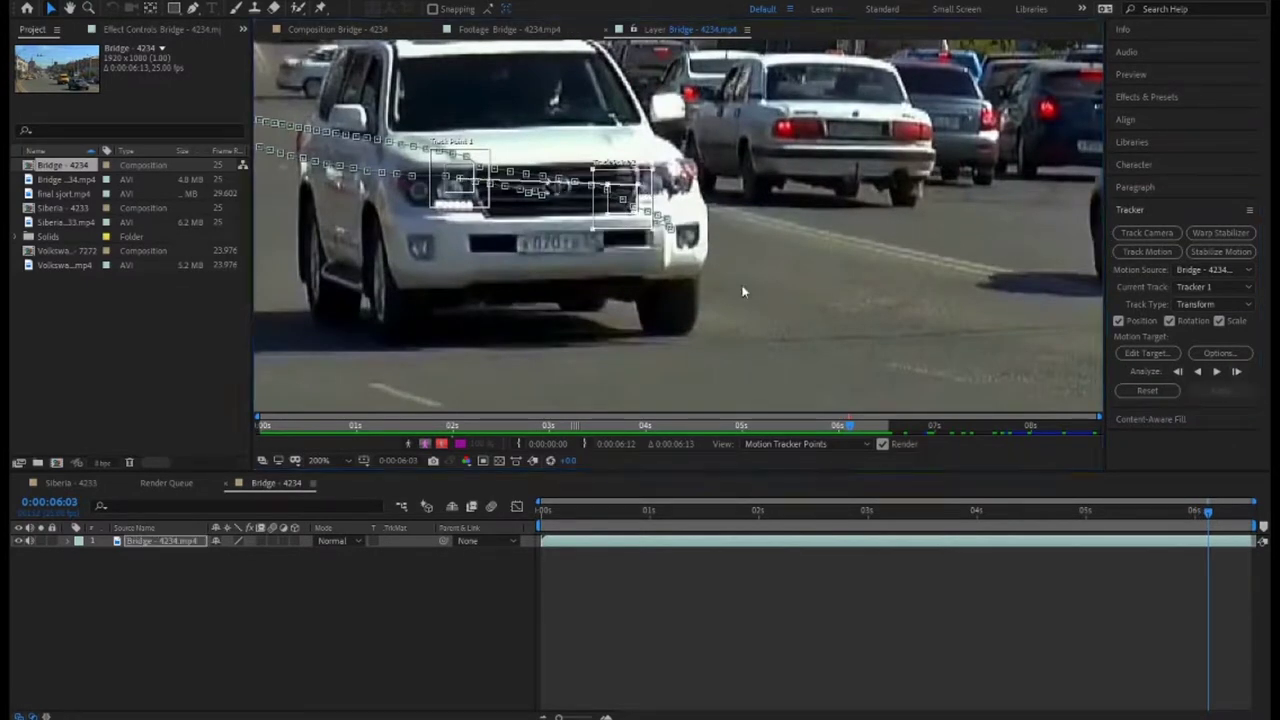
{"action": "left_click_drag", "start_coordinate": [630, 215], "coordinate": [640, 197]}
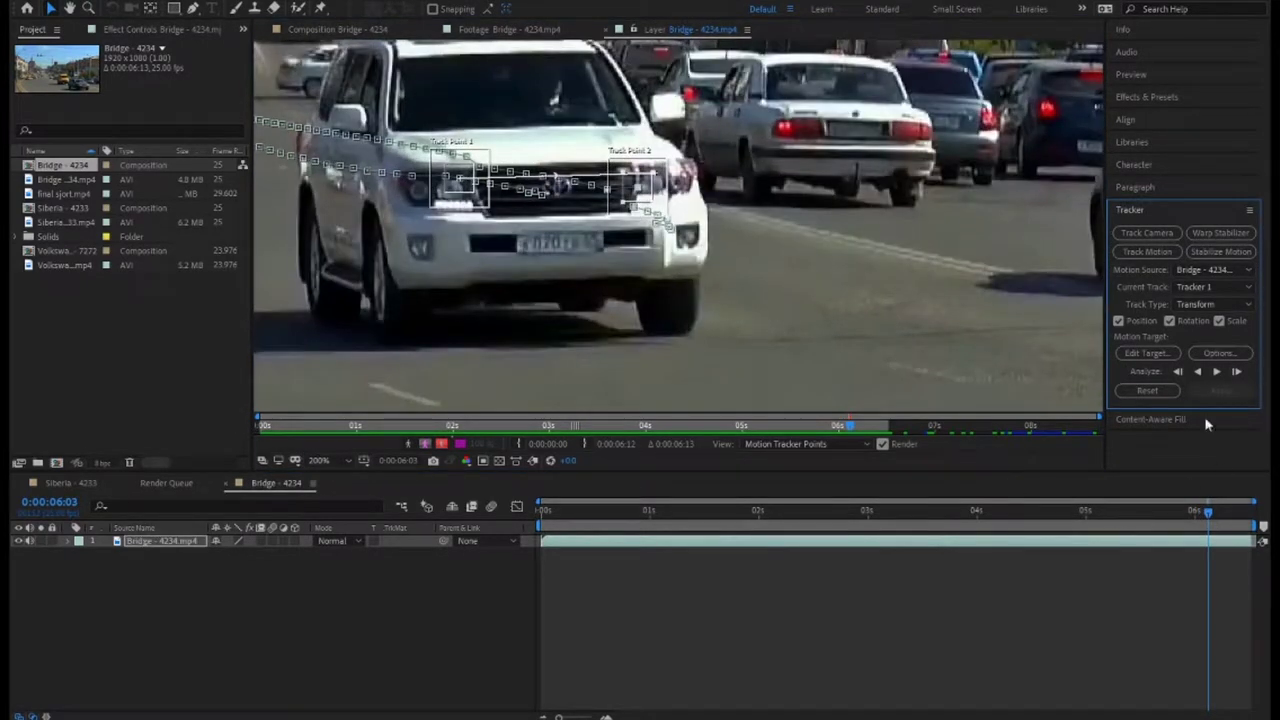
{"action": "left_click", "coordinate": [1217, 373]}
{"action": "left_click", "coordinate": [1196, 372]}
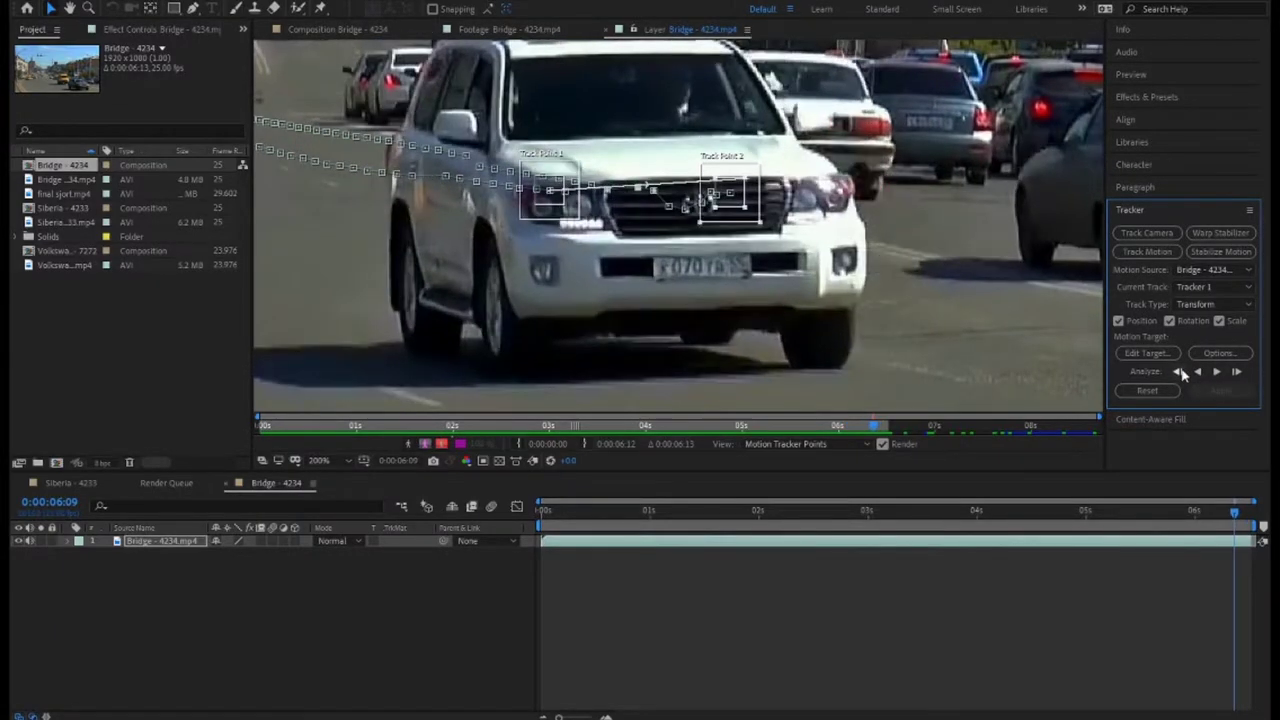
{"action": "left_click", "coordinate": [1196, 372]}
{"action": "left_click", "coordinate": [1237, 372]}
{"action": "left_click", "coordinate": [1237, 372]}
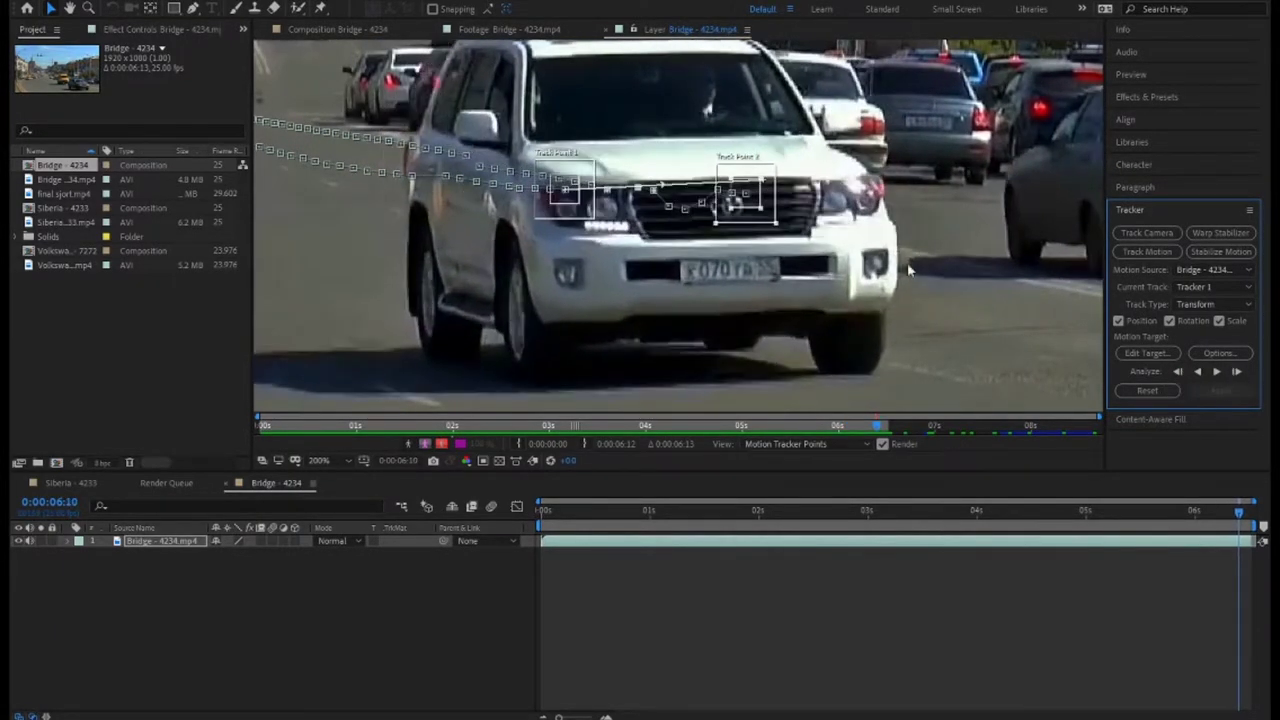
{"action": "left_click_drag", "start_coordinate": [760, 205], "coordinate": [777, 213]}
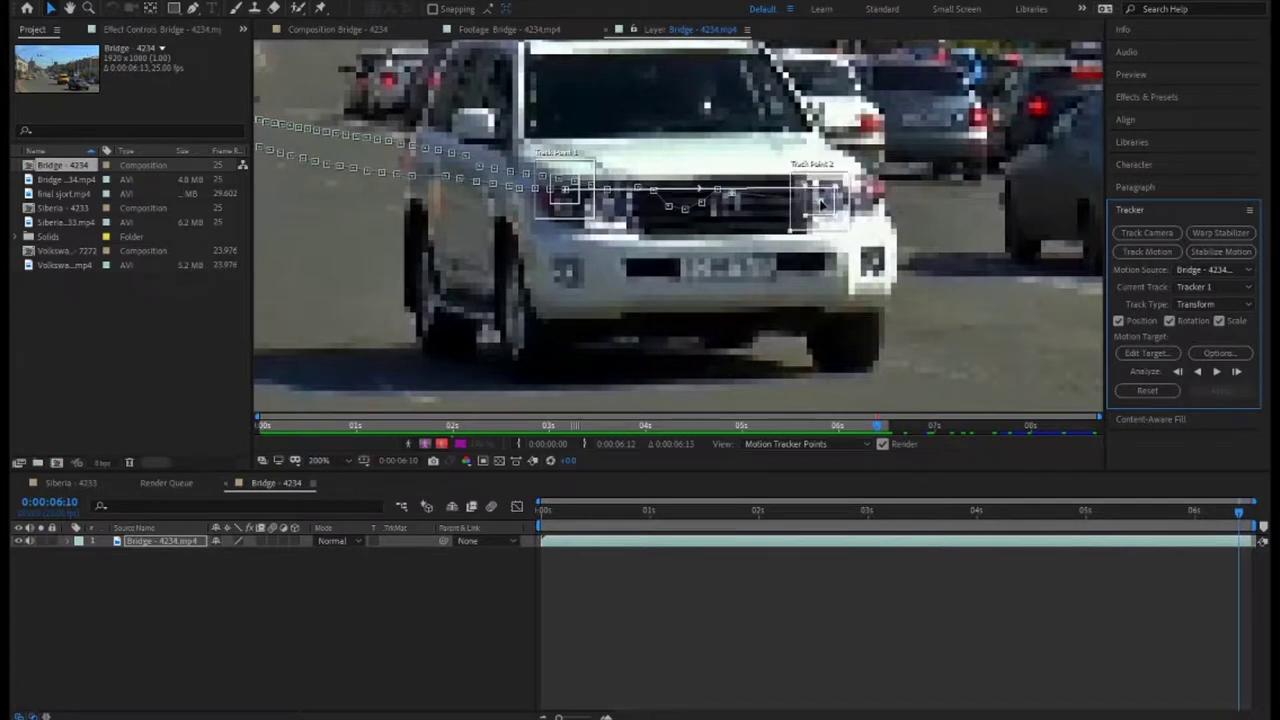
{"action": "left_click", "coordinate": [1180, 372]}
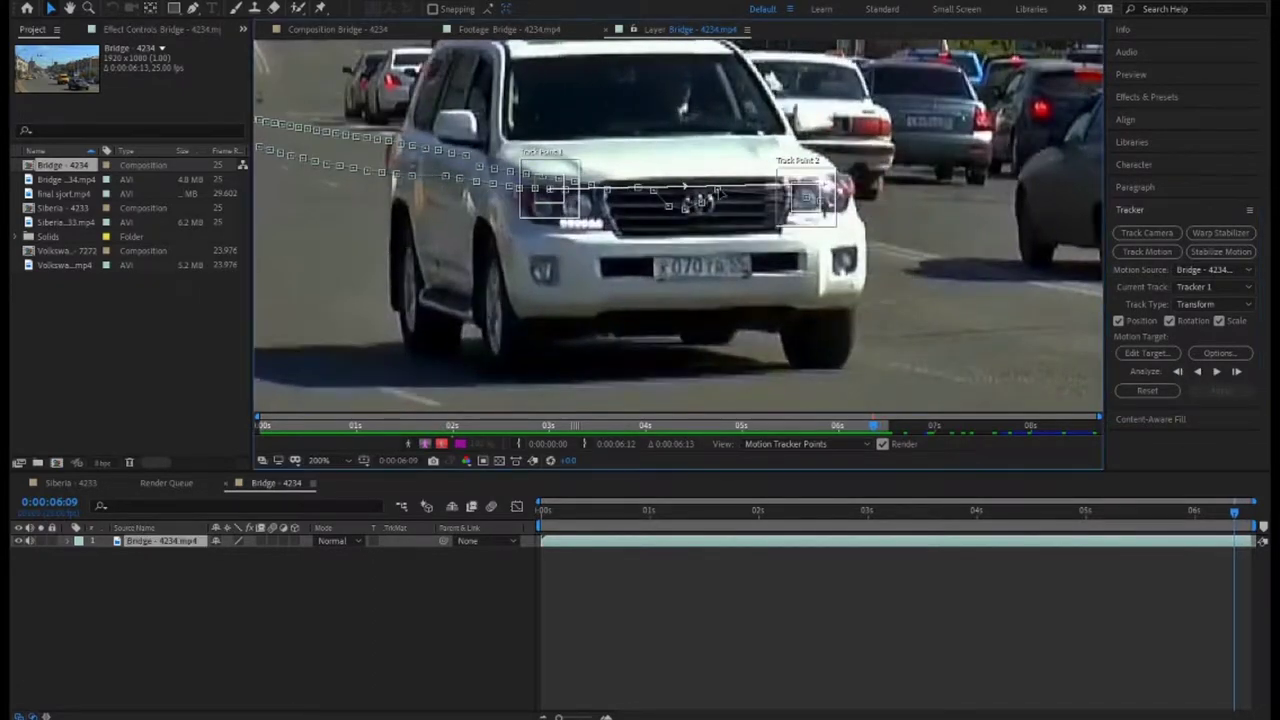
{"action": "left_click", "coordinate": [1178, 372]}
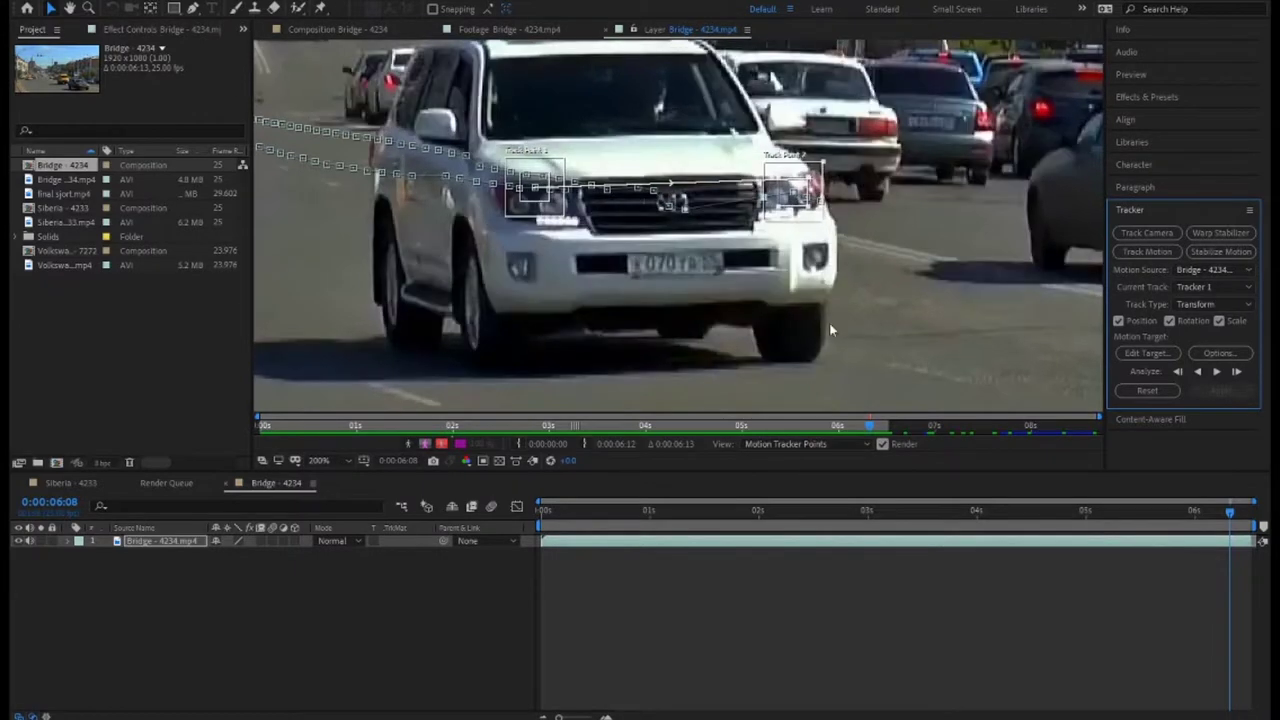
Step: End the work area at about 5:18, just before the bad frames, and trim the composition to it
{"action": "left_click_drag", "start_coordinate": [1182, 512], "coordinate": [1164, 512]}
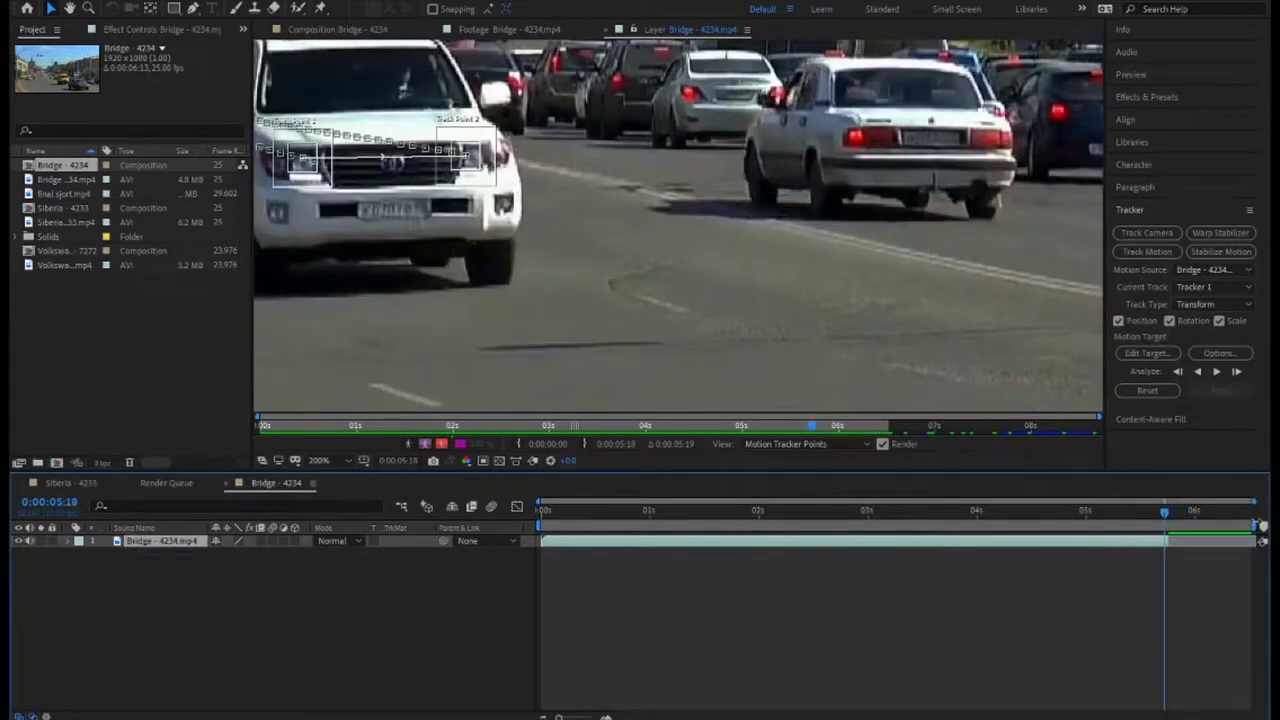
{"action": "left_click_drag", "start_coordinate": [1262, 525], "coordinate": [1156, 526]}
{"action": "right_click", "coordinate": [1100, 540]}
{"action": "left_click", "coordinate": [1110, 546]}
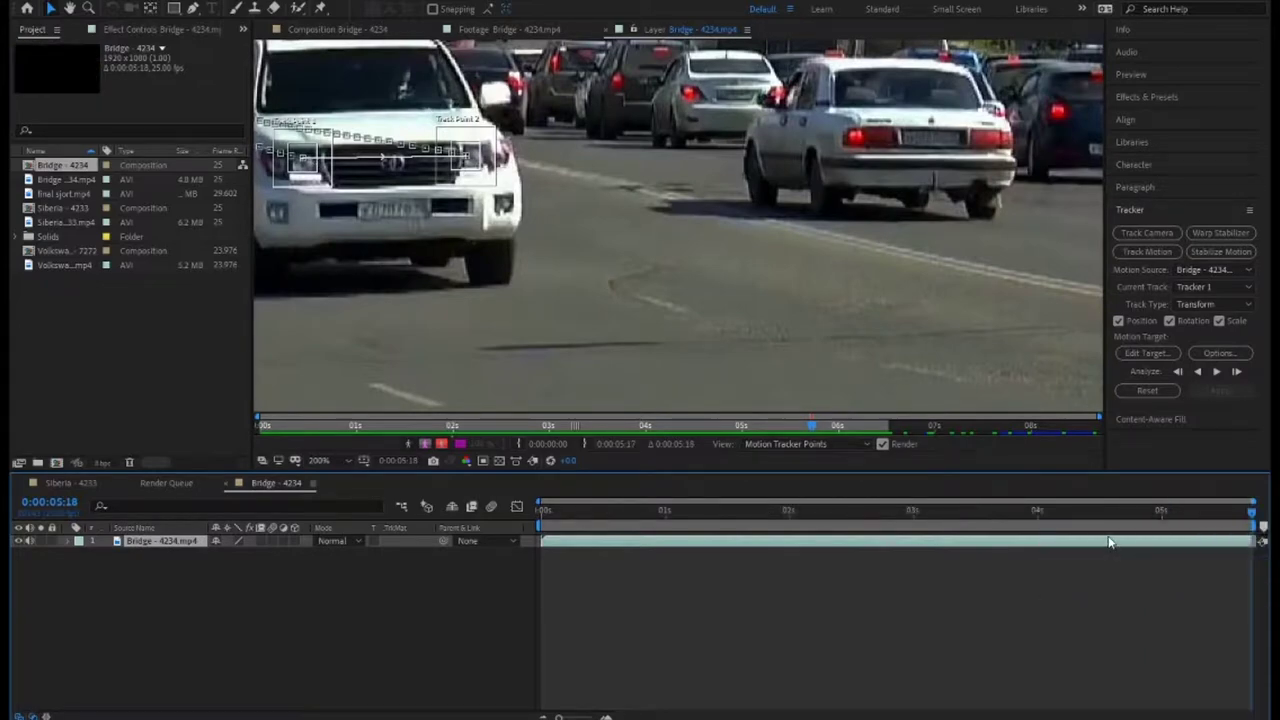
{"action": "left_click", "coordinate": [993, 512]}
Step: Analyze the SUV track backward from 5:17 to the clip's start
{"action": "left_click", "coordinate": [724, 512]}
{"action": "scroll", "coordinate": [712, 319], "scroll_direction": "down", "scroll_amount": 2}
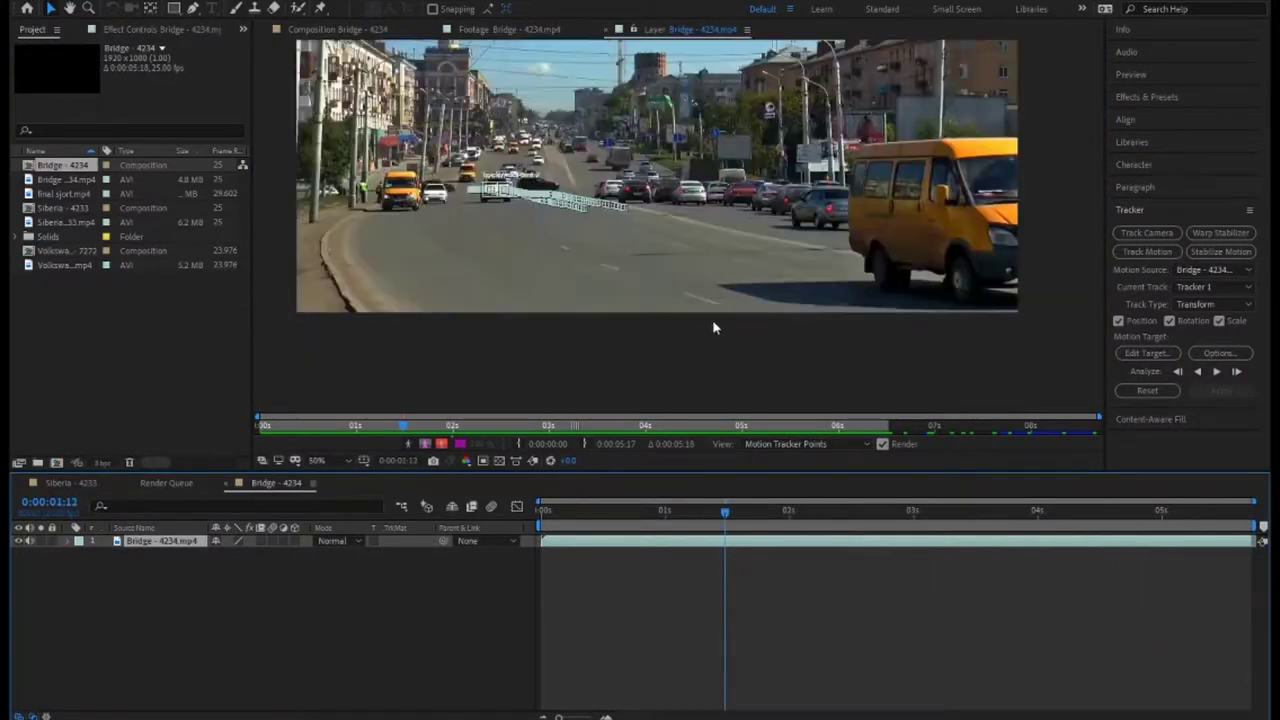
{"action": "mouse_move", "coordinate": [700, 516]}
{"action": "left_mouse_down"}
{"action": "mouse_move", "coordinate": [548, 512]}
{"action": "mouse_move", "coordinate": [1246, 510]}
{"action": "left_mouse_up"}
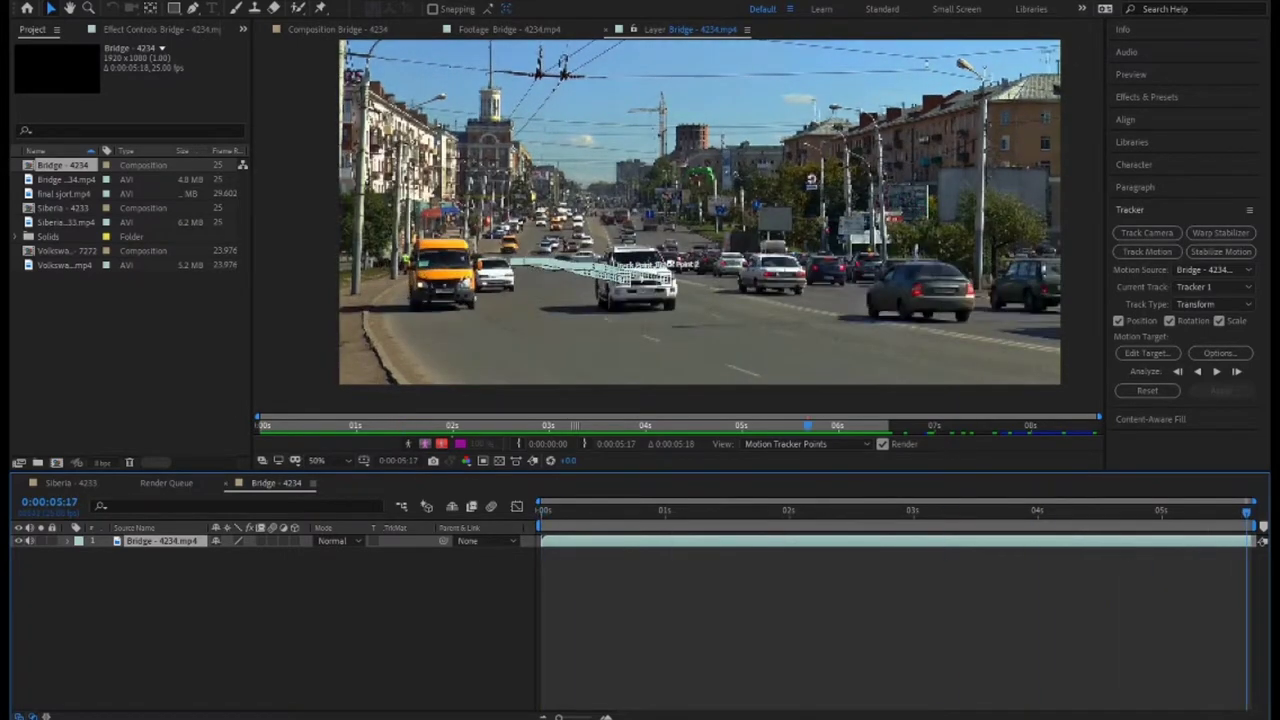
{"action": "left_click", "coordinate": [1199, 371]}
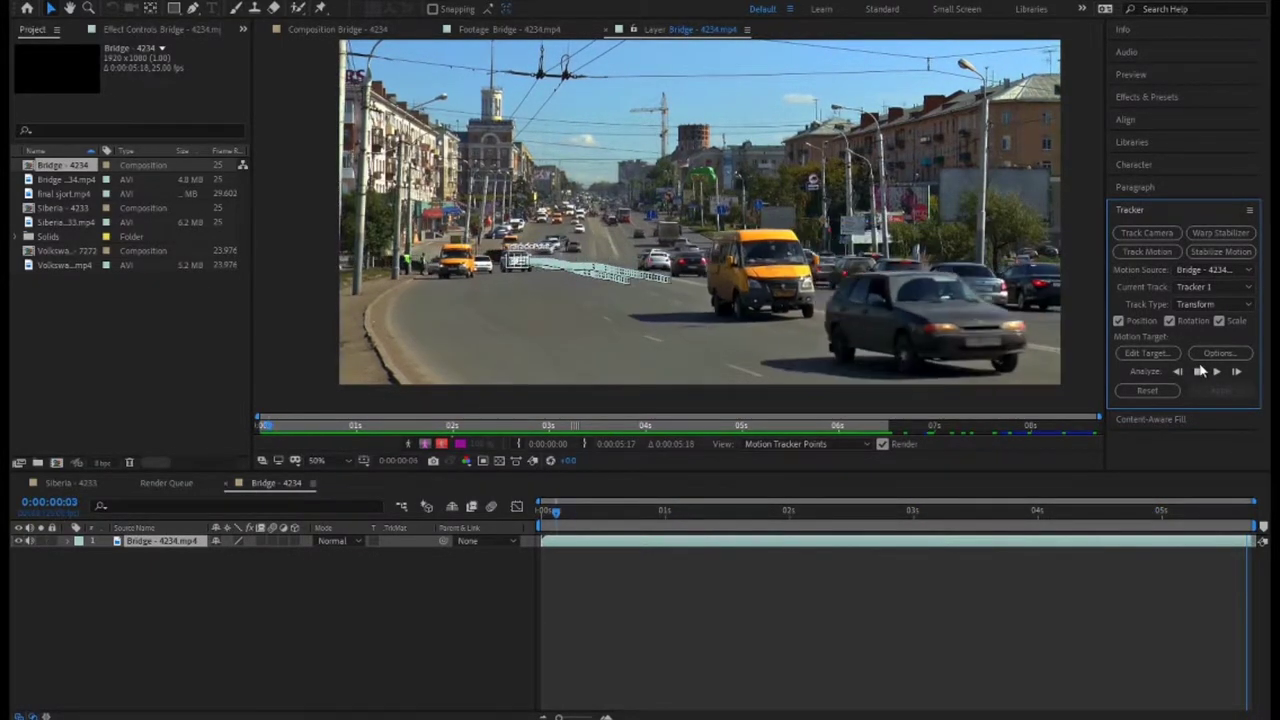
{"action": "right_click", "coordinate": [163, 541]}
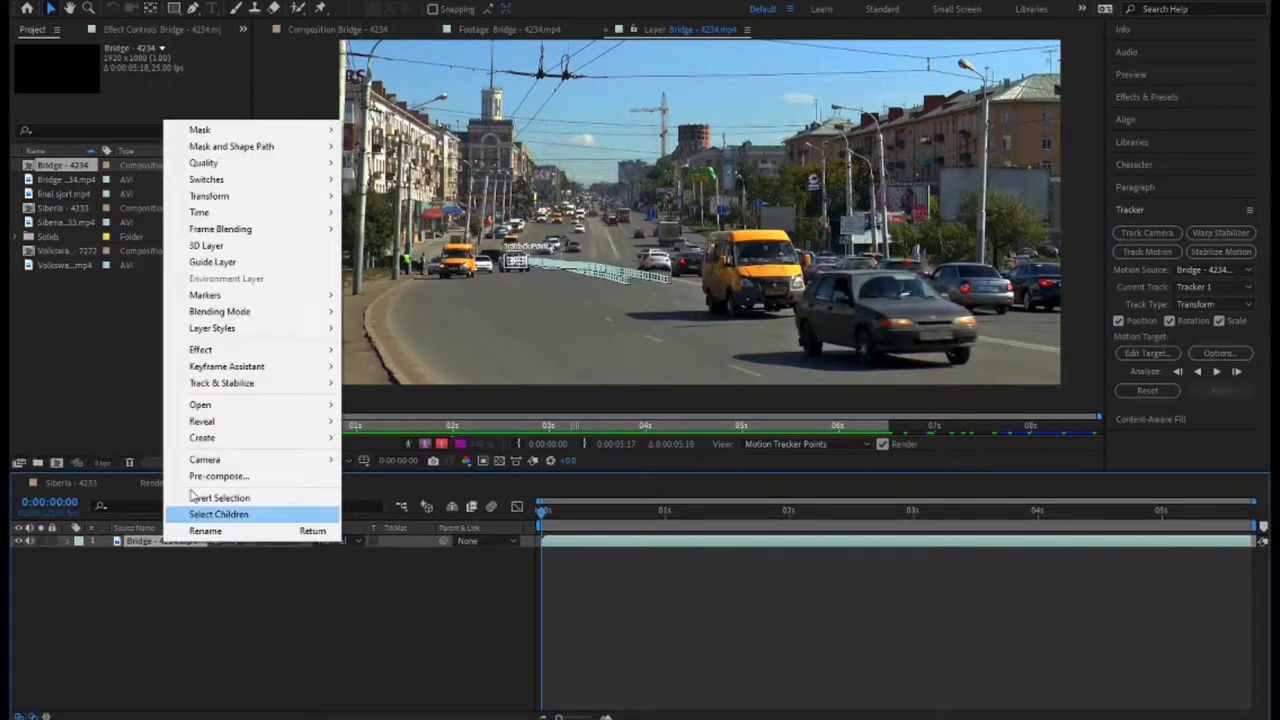
Step: Duplicate the Bridge footage layer and make the top copy start around 4 seconds
{"action": "left_click", "coordinate": [185, 545]}
{"action": "left_click", "coordinate": [183, 545]}
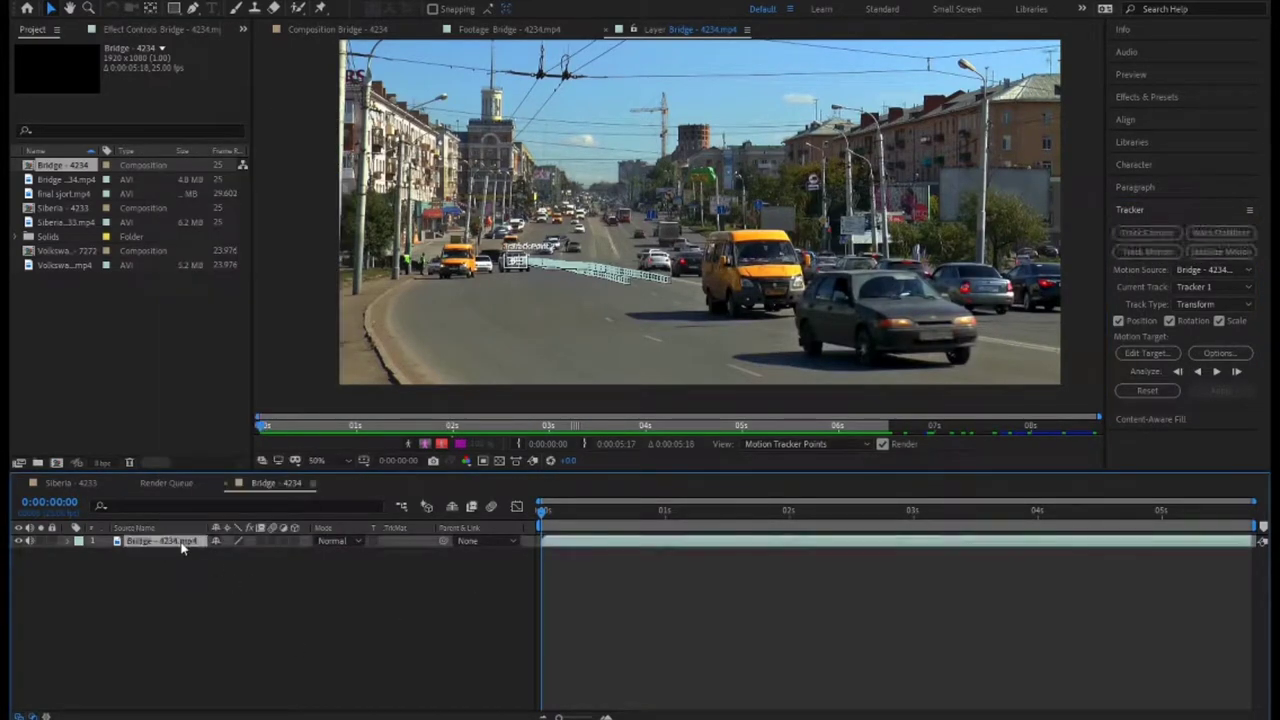
{"action": "key", "text": "ctrl+d"}
{"action": "left_click_drag", "start_coordinate": [558, 546], "coordinate": [1130, 537]}
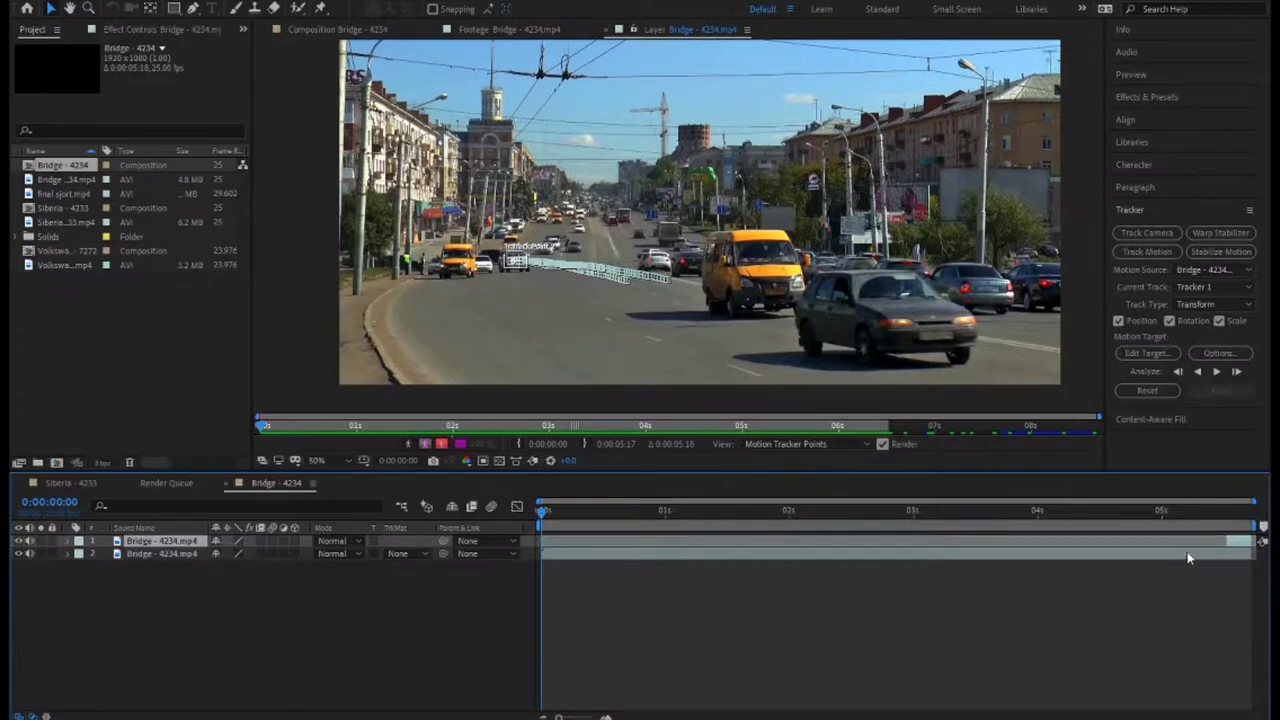
{"action": "left_click", "coordinate": [1246, 512]}
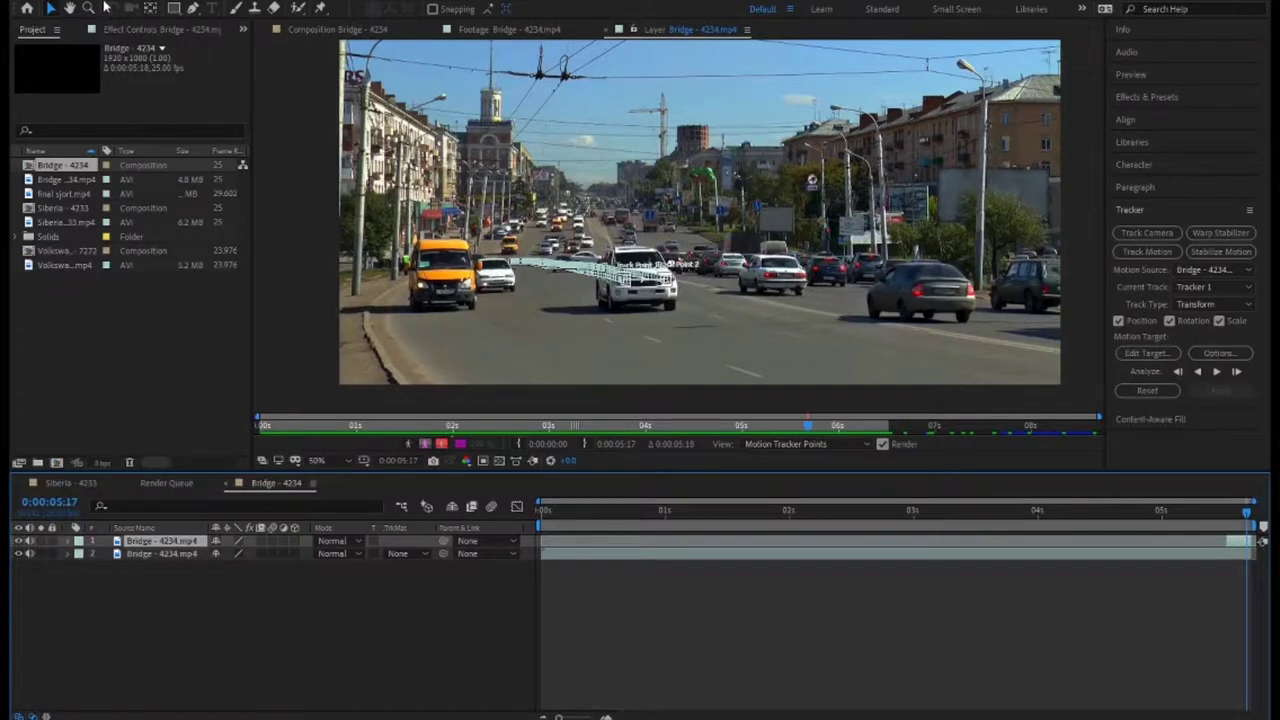
Step: Edit the composition's duration in Composition Settings
{"action": "left_click", "coordinate": [108, 5]}
{"action": "left_click", "coordinate": [140, 28]}
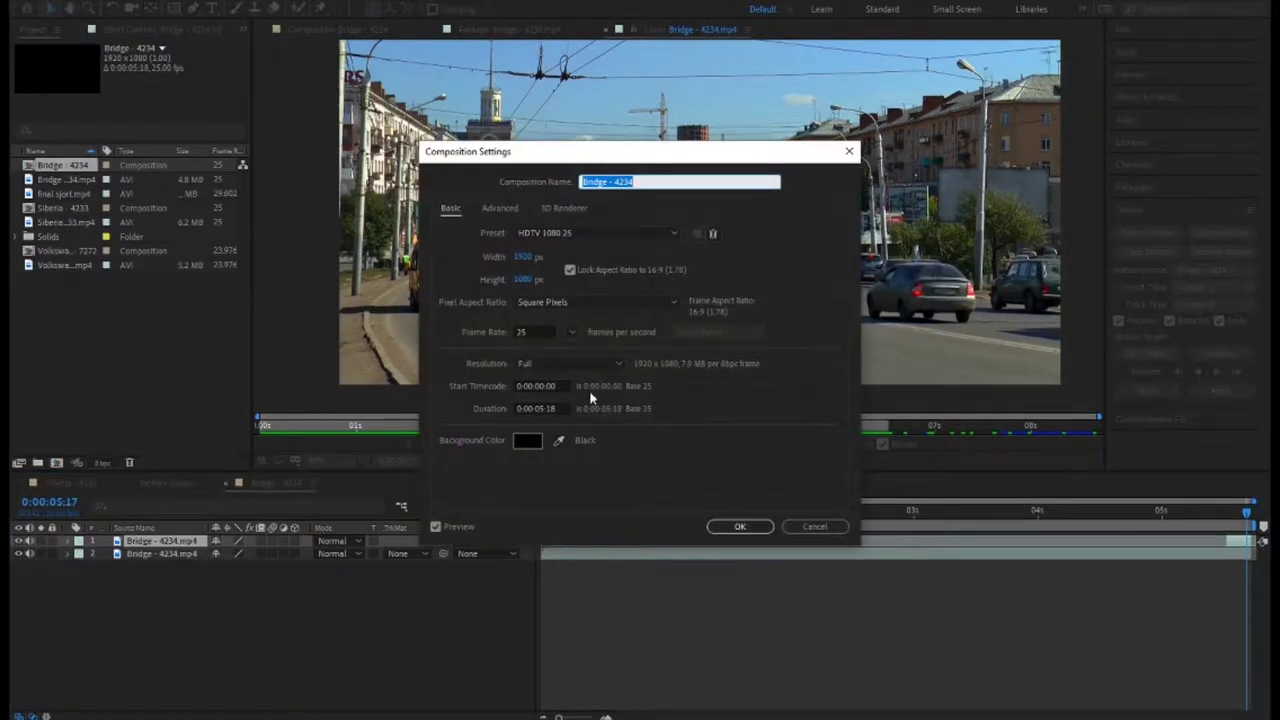
{"action": "left_click", "coordinate": [549, 408]}
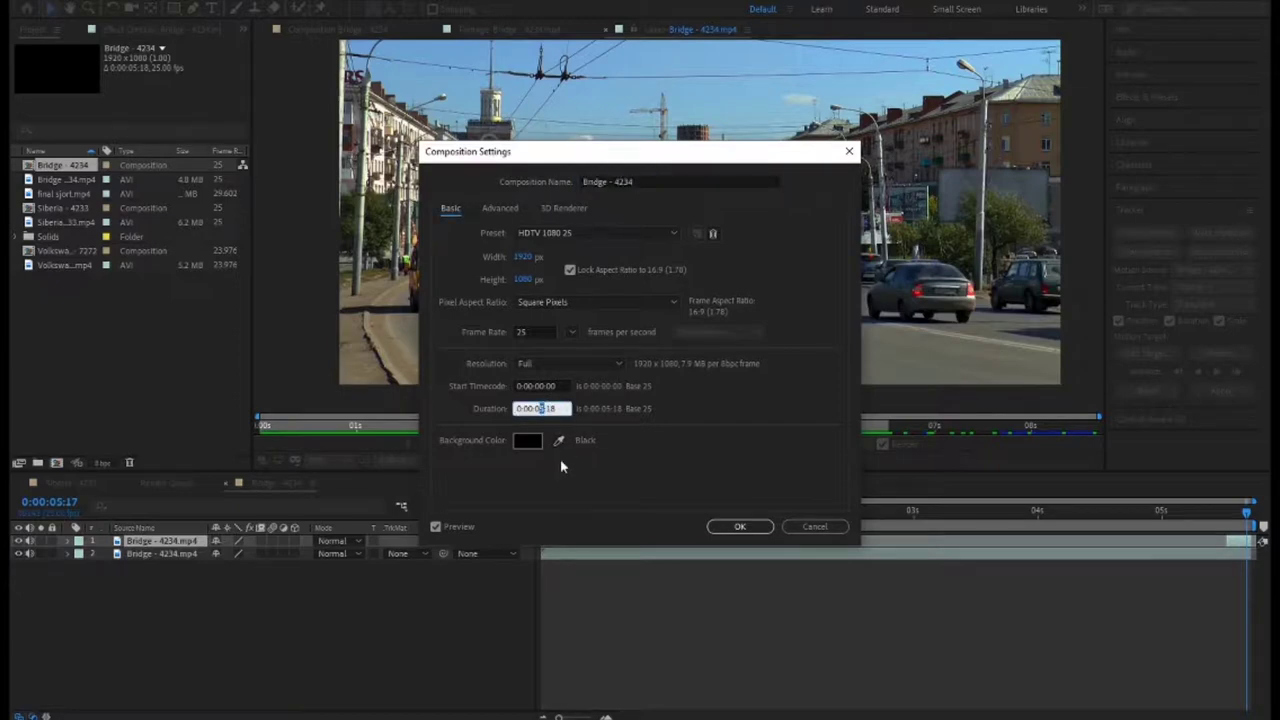
{"action": "type", "text": "6"}
{"action": "left_click", "coordinate": [740, 526]}
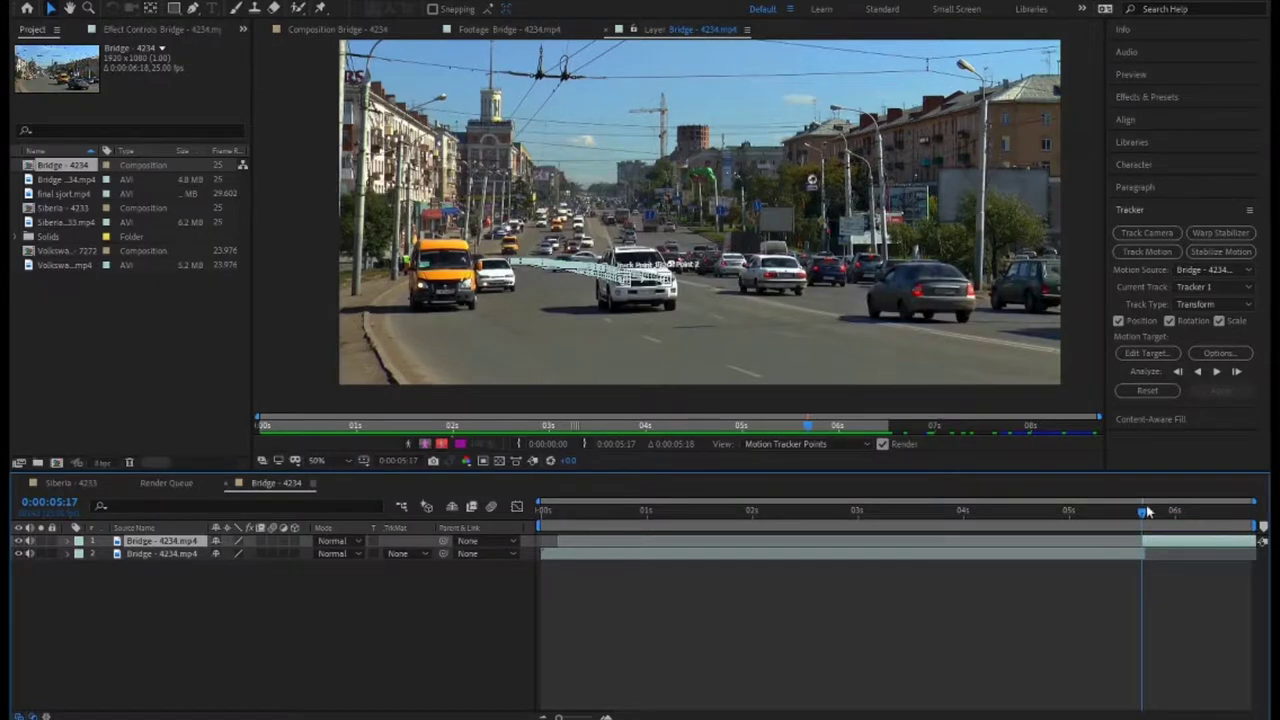
Step: Return to 0:00:05:17, step one frame forward, and select the lower Bridge footage layer
{"action": "left_click_drag", "start_coordinate": [1148, 512], "coordinate": [1227, 520]}
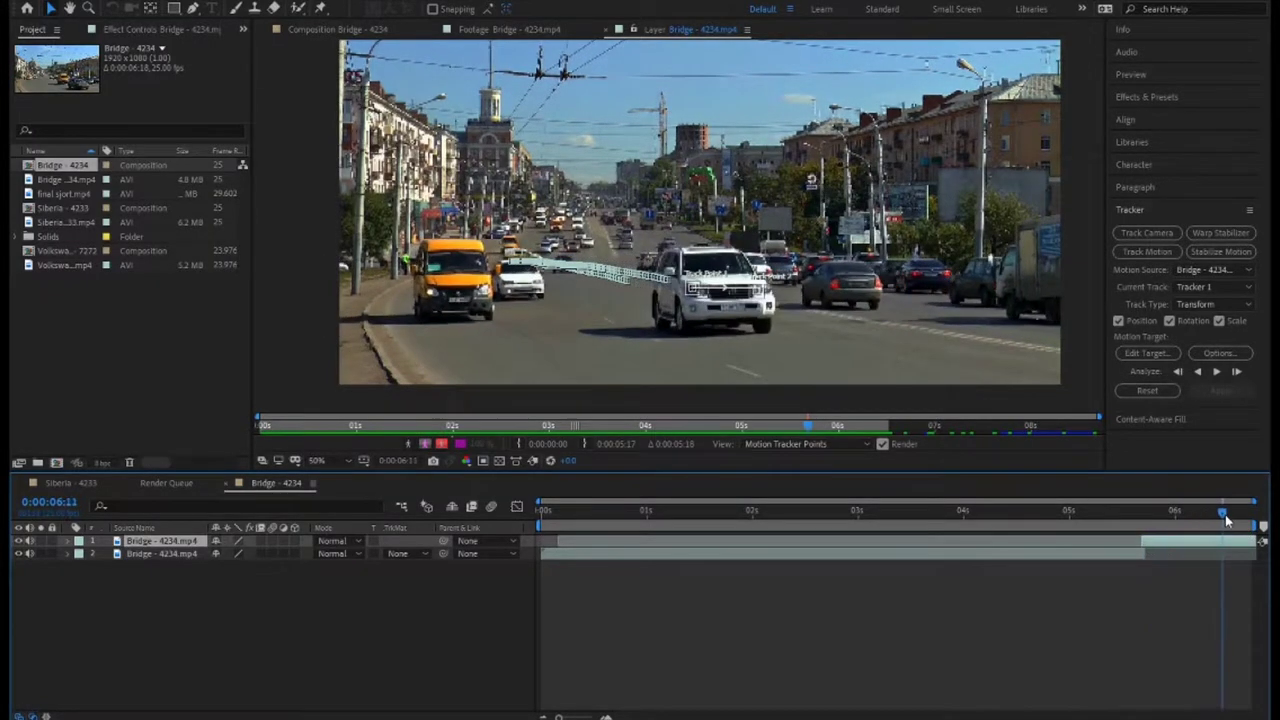
{"action": "left_click_drag", "start_coordinate": [1227, 520], "coordinate": [1146, 518]}
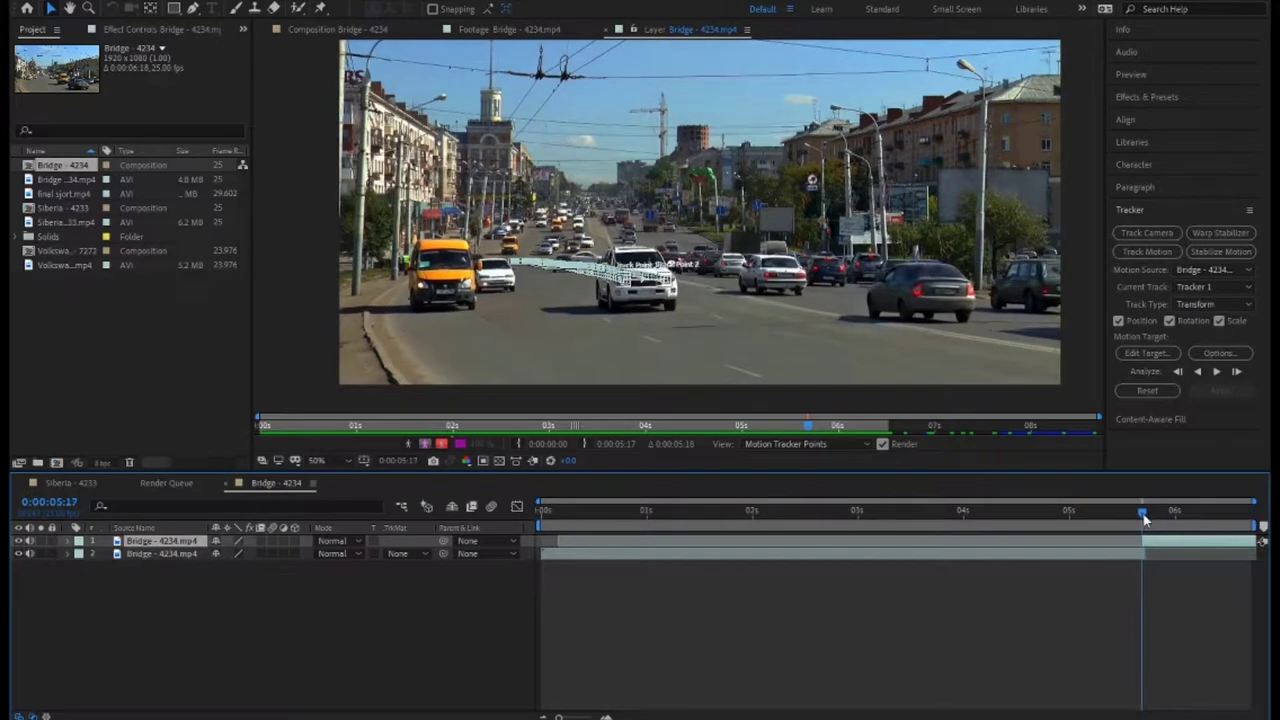
{"action": "key", "text": "Page_Down"}
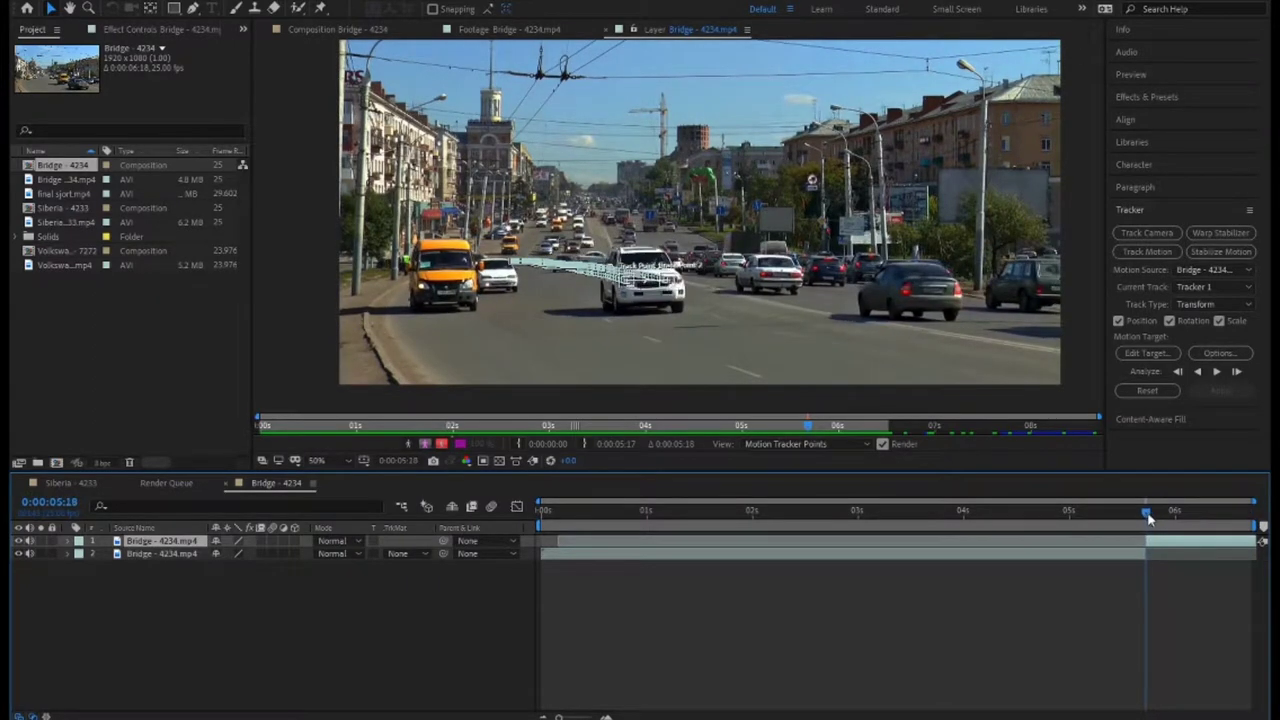
{"action": "left_click", "coordinate": [190, 555]}
Step: Add a null object and apply the SUV tracking data to it, with Null 2 as the motion target
{"action": "right_click", "coordinate": [279, 607]}
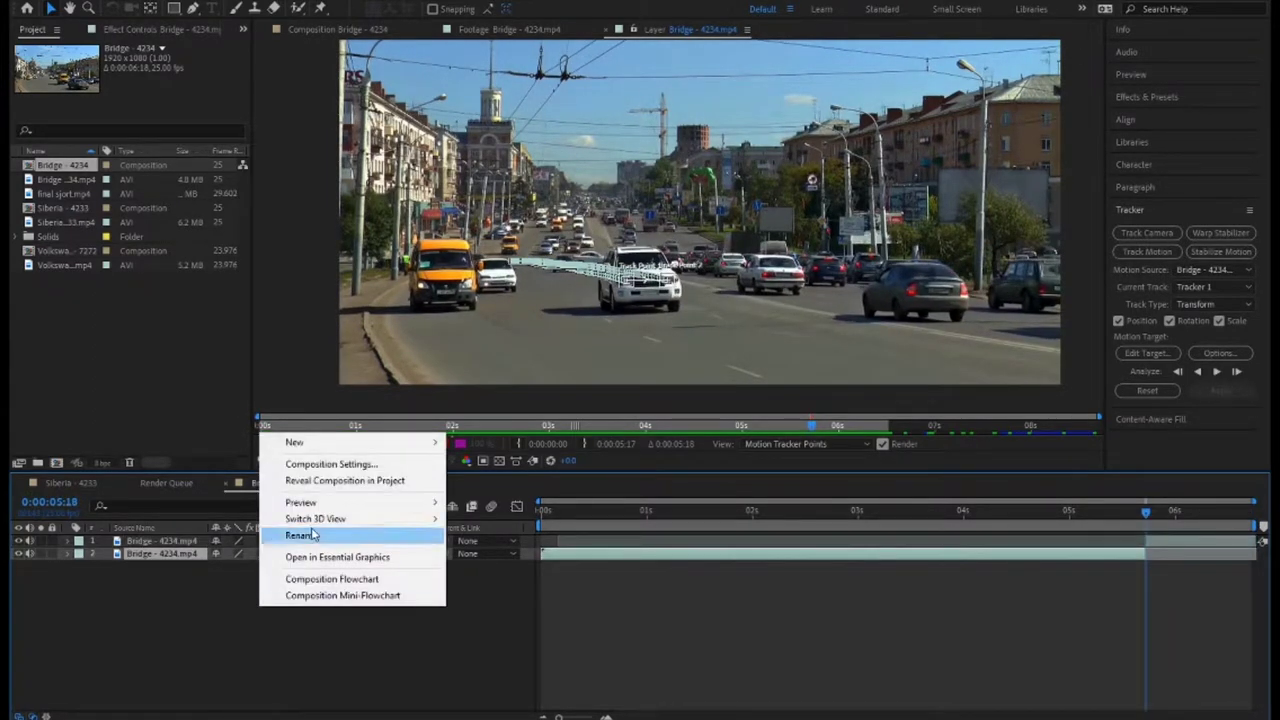
{"action": "mouse_move", "coordinate": [286, 440]}
{"action": "left_click", "coordinate": [486, 529]}
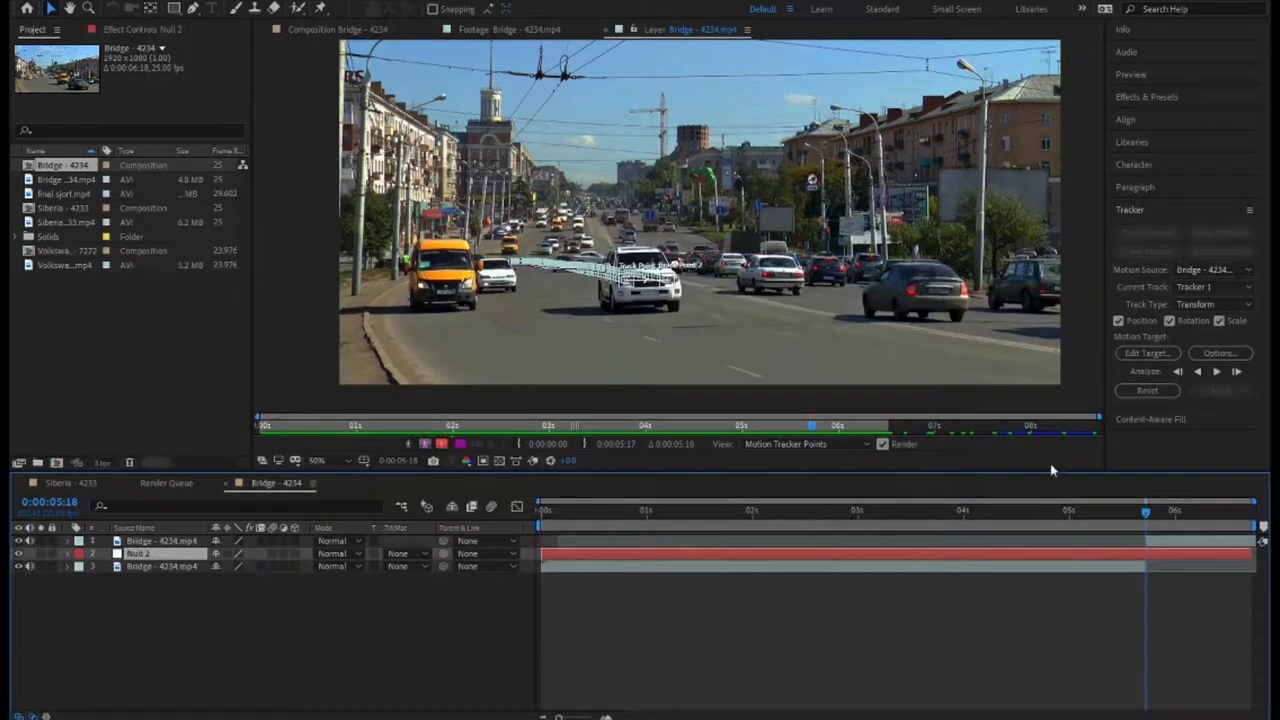
{"action": "left_click", "coordinate": [1148, 354]}
{"action": "left_click", "coordinate": [645, 332]}
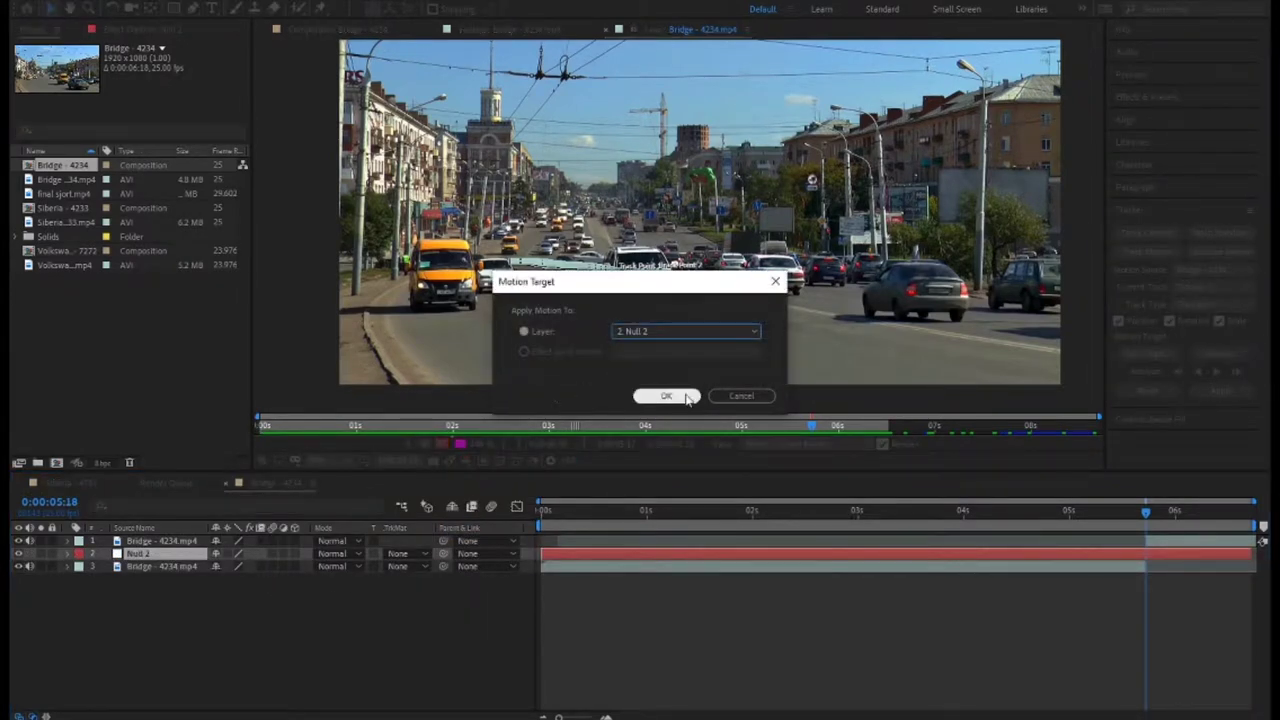
{"action": "left_click", "coordinate": [667, 396]}
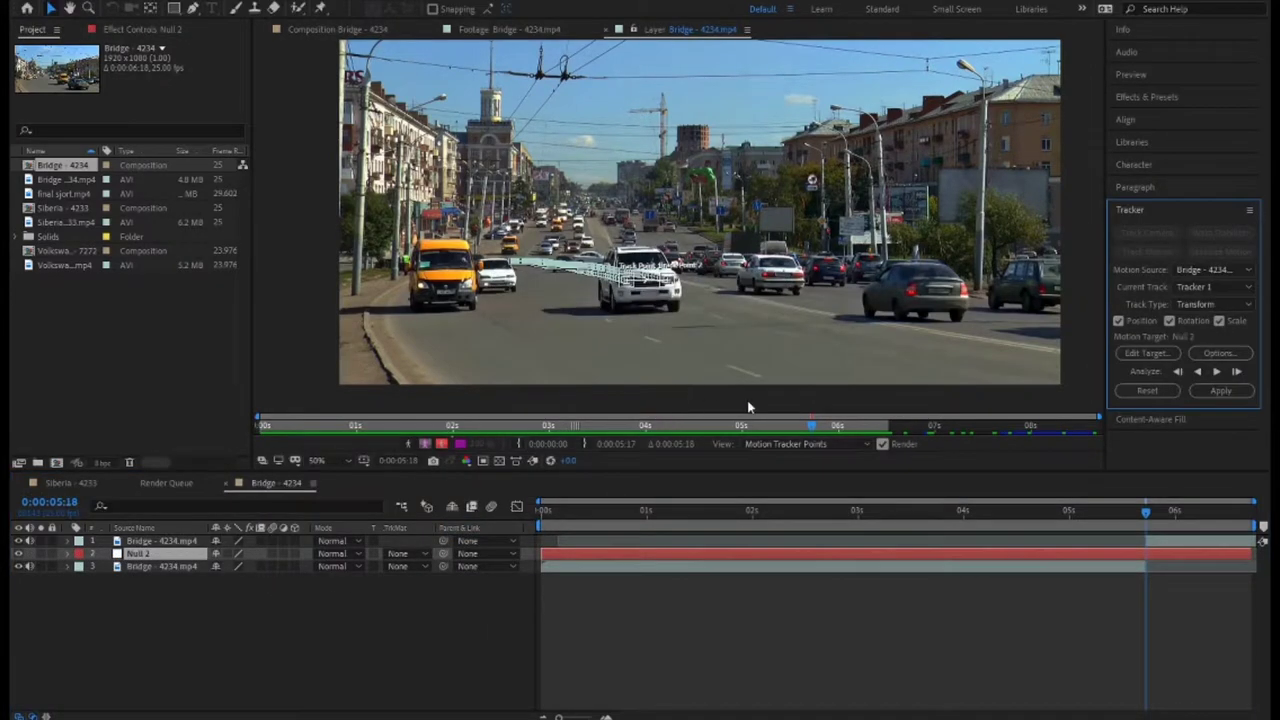
{"action": "left_click", "coordinate": [1222, 391]}
{"action": "left_click", "coordinate": [640, 368]}
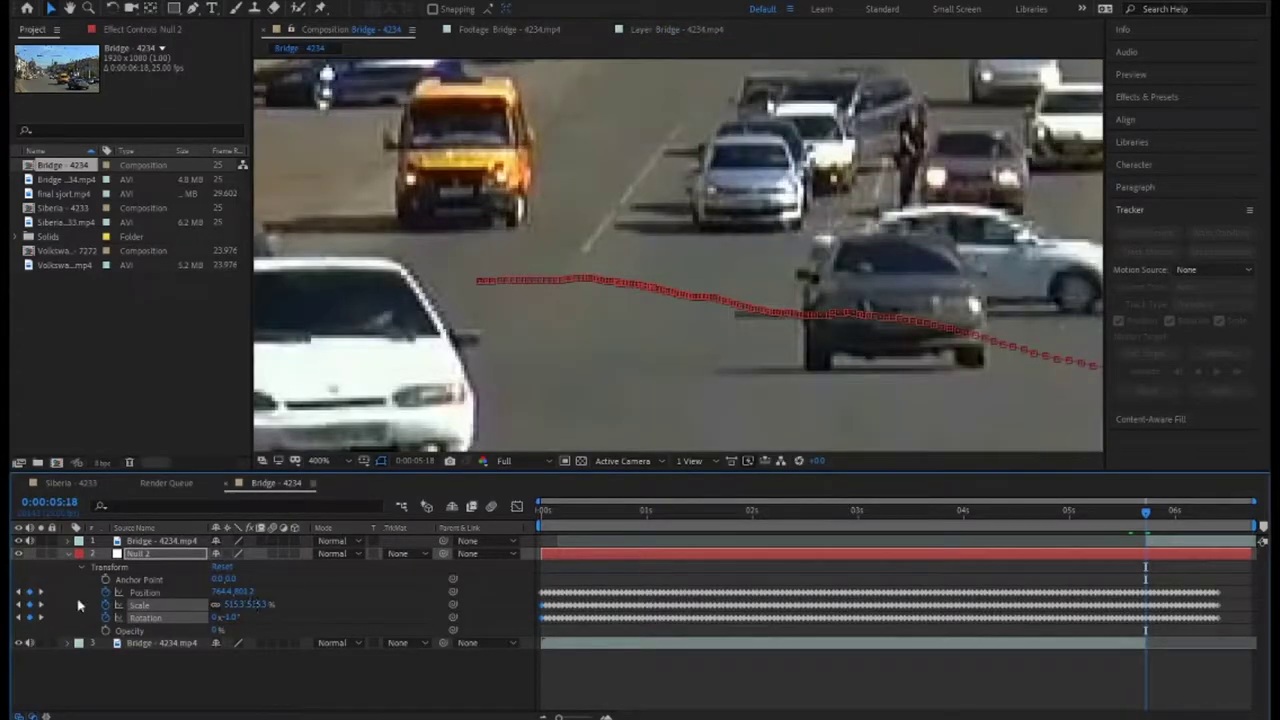
Step: Collapse Null 2's properties and scrub from the start to check it follows the SUV
{"action": "left_click", "coordinate": [70, 555]}
{"action": "key", "text": "Home"}
{"action": "scroll", "coordinate": [852, 352], "scroll_direction": "down", "scroll_amount": 2}
{"action": "scroll", "coordinate": [852, 352], "scroll_direction": "down", "scroll_amount": 2}
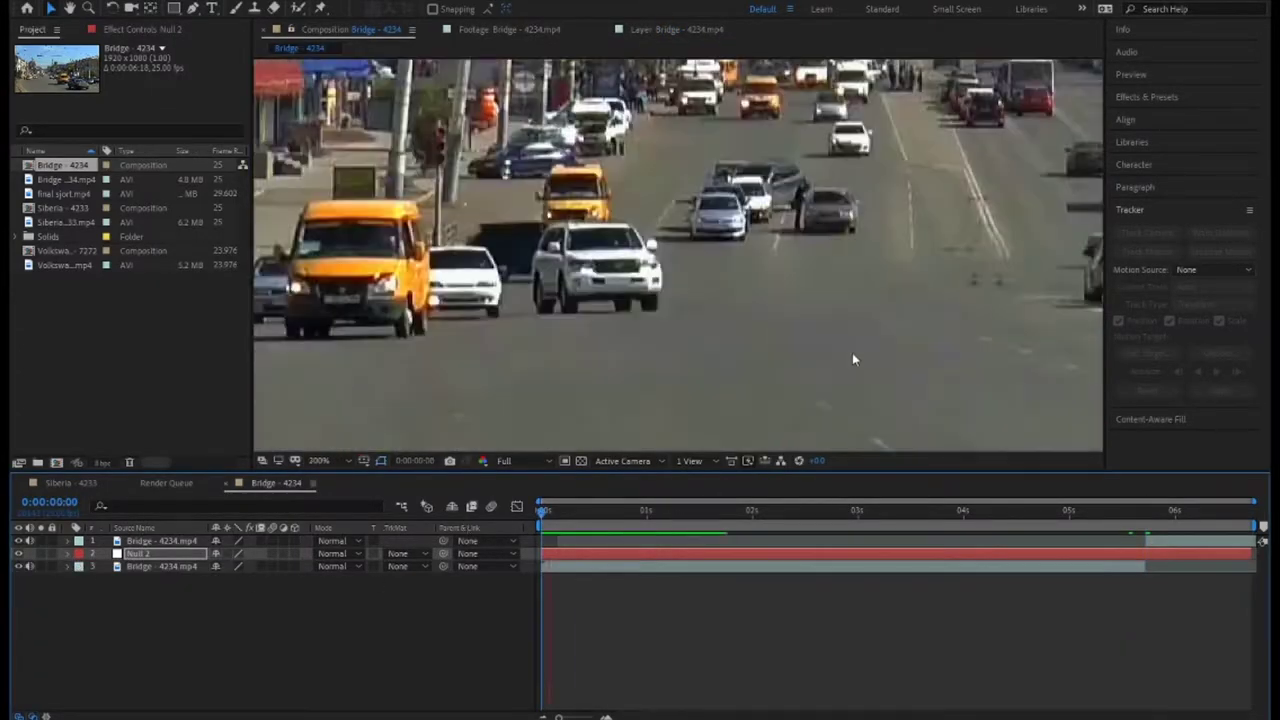
{"action": "scroll", "coordinate": [852, 352], "scroll_direction": "down", "scroll_amount": 2}
{"action": "scroll", "coordinate": [852, 352], "scroll_direction": "down", "scroll_amount": 2}
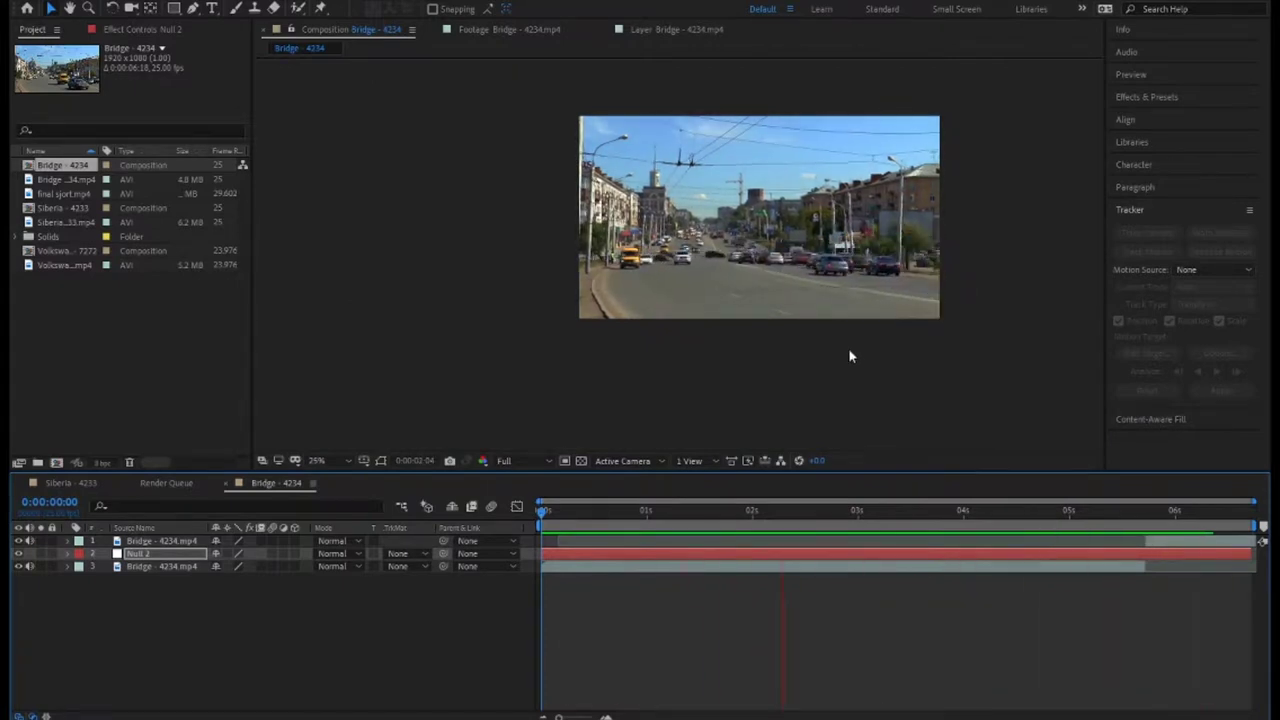
{"action": "left_click_drag", "start_coordinate": [600, 512], "coordinate": [1143, 553]}
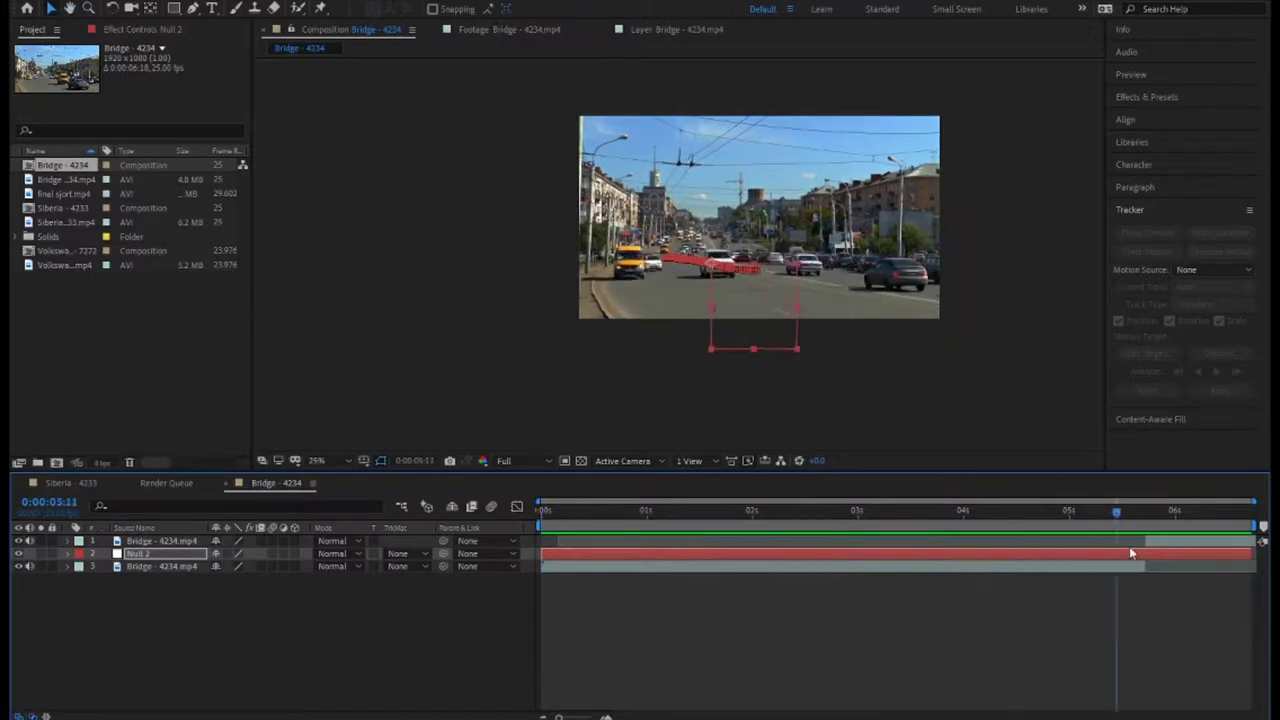
Step: Select the top Bridge footage layer and move to frame 0:00:05:24
{"action": "left_click", "coordinate": [1162, 540]}
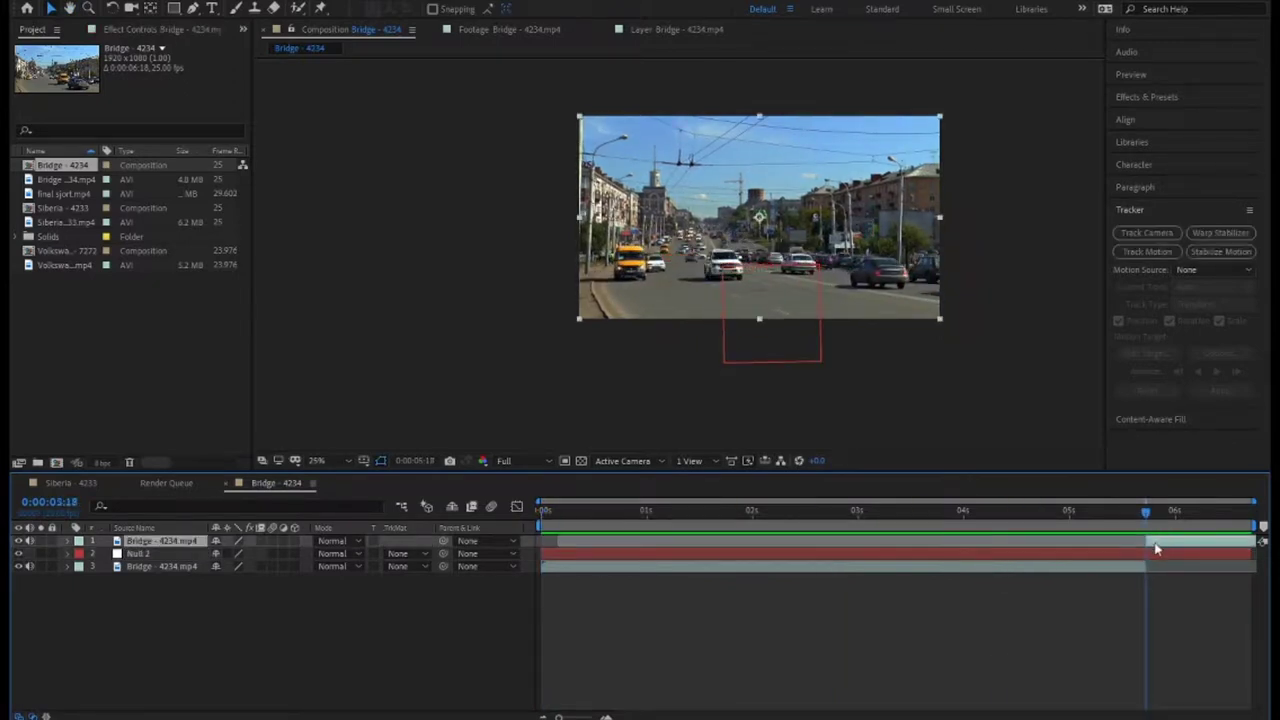
{"action": "scroll", "coordinate": [790, 302], "scroll_direction": "up", "scroll_amount": 2}
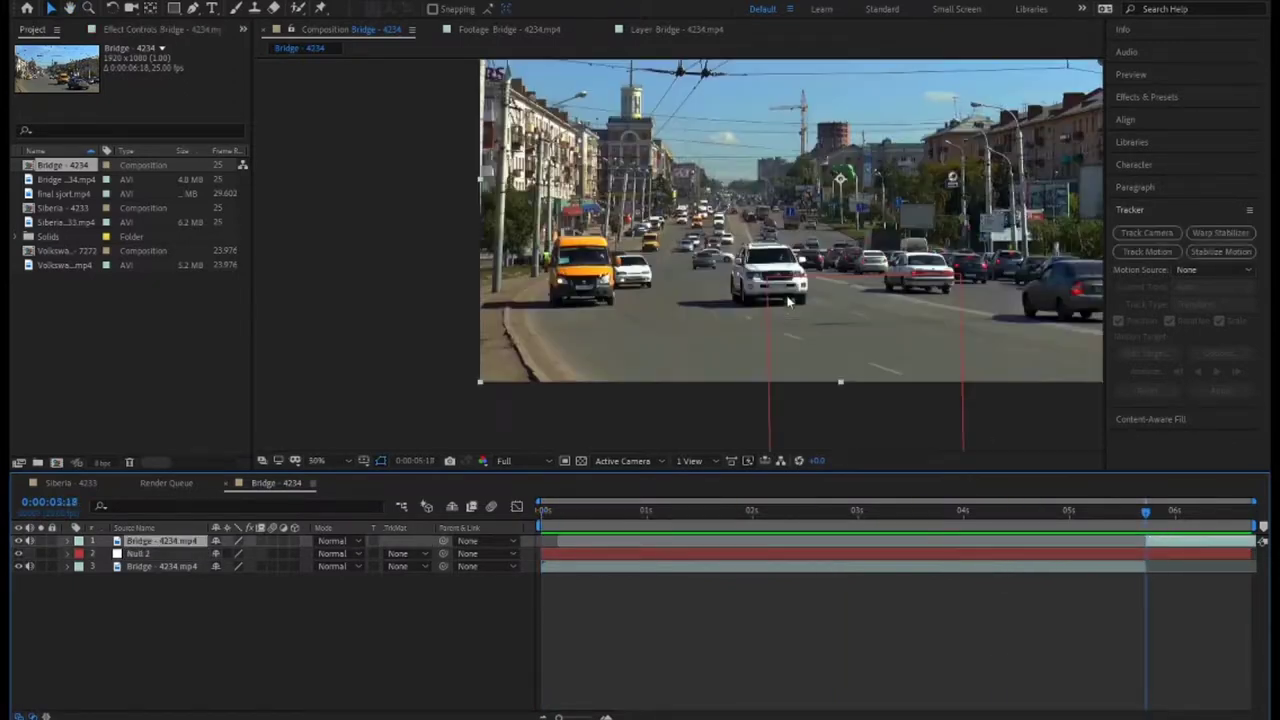
{"action": "left_click", "coordinate": [1155, 515]}
{"action": "left_click_drag", "start_coordinate": [1152, 533], "coordinate": [1186, 543]}
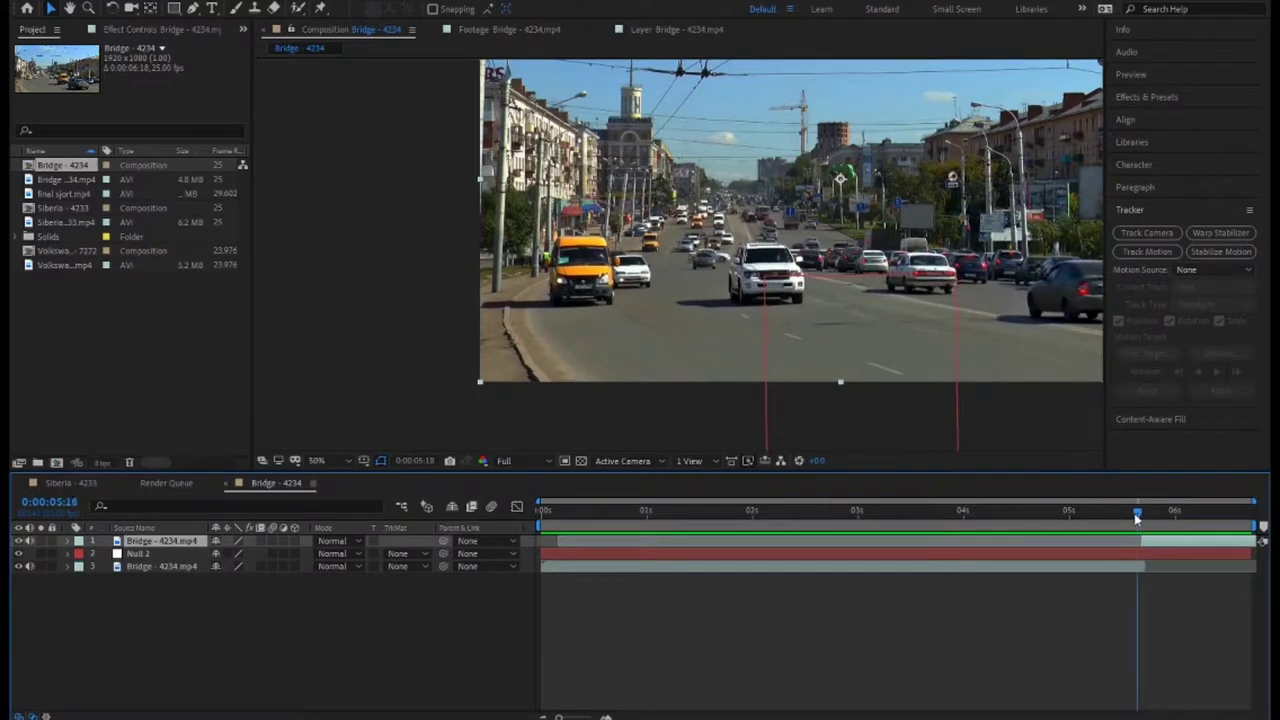
Step: Start a new motion track with Rotation and Scale, place both points on the SUV, and analyze backward
{"action": "left_click", "coordinate": [1148, 253]}
{"action": "scroll", "coordinate": [668, 374], "scroll_direction": "up", "scroll_amount": 1}
{"action": "scroll", "coordinate": [820, 292], "scroll_direction": "up", "scroll_amount": 1}
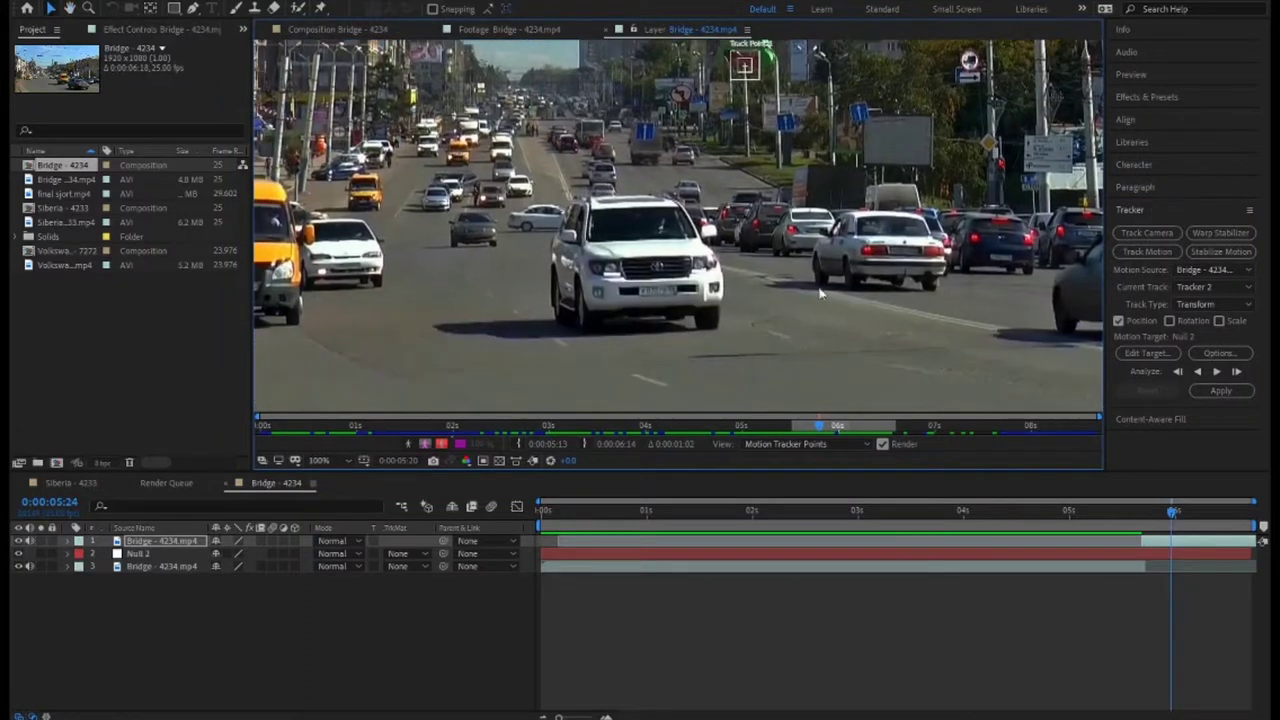
{"action": "left_click", "coordinate": [1169, 320]}
{"action": "left_click", "coordinate": [1219, 320]}
{"action": "mouse_move", "coordinate": [712, 220]}
{"action": "left_mouse_down"}
{"action": "mouse_move", "coordinate": [628, 287]}
{"action": "mouse_move", "coordinate": [622, 272]}
{"action": "left_mouse_up"}
{"action": "mouse_move", "coordinate": [743, 65]}
{"action": "left_mouse_down"}
{"action": "mouse_move", "coordinate": [727, 280]}
{"action": "mouse_move", "coordinate": [707, 266]}
{"action": "left_mouse_up"}
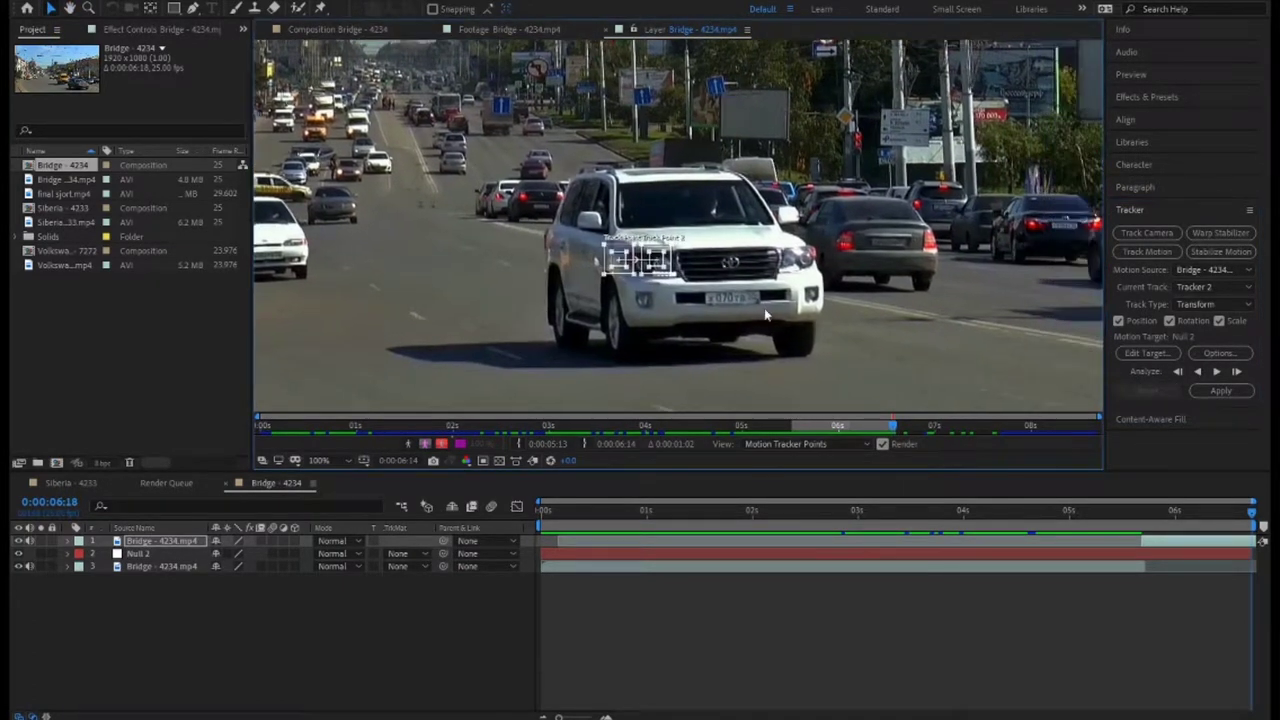
{"action": "left_click_drag", "start_coordinate": [655, 260], "coordinate": [782, 212]}
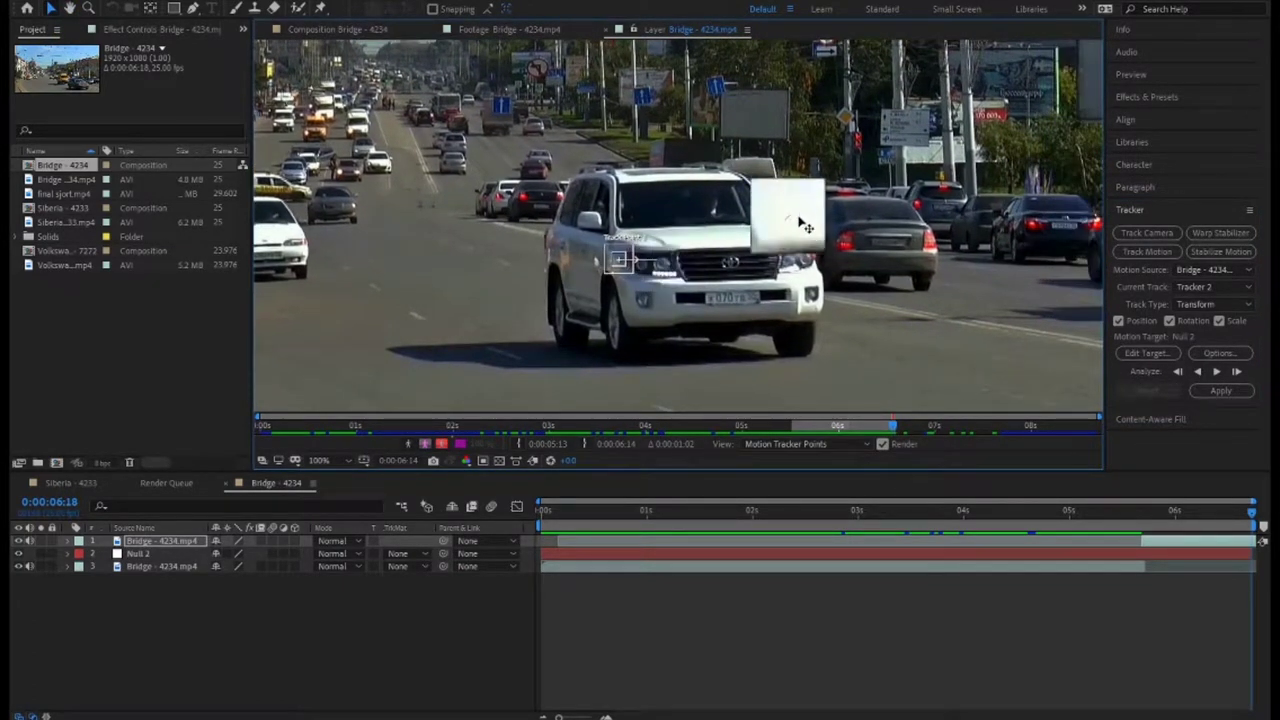
{"action": "left_click_drag", "start_coordinate": [639, 275], "coordinate": [597, 220]}
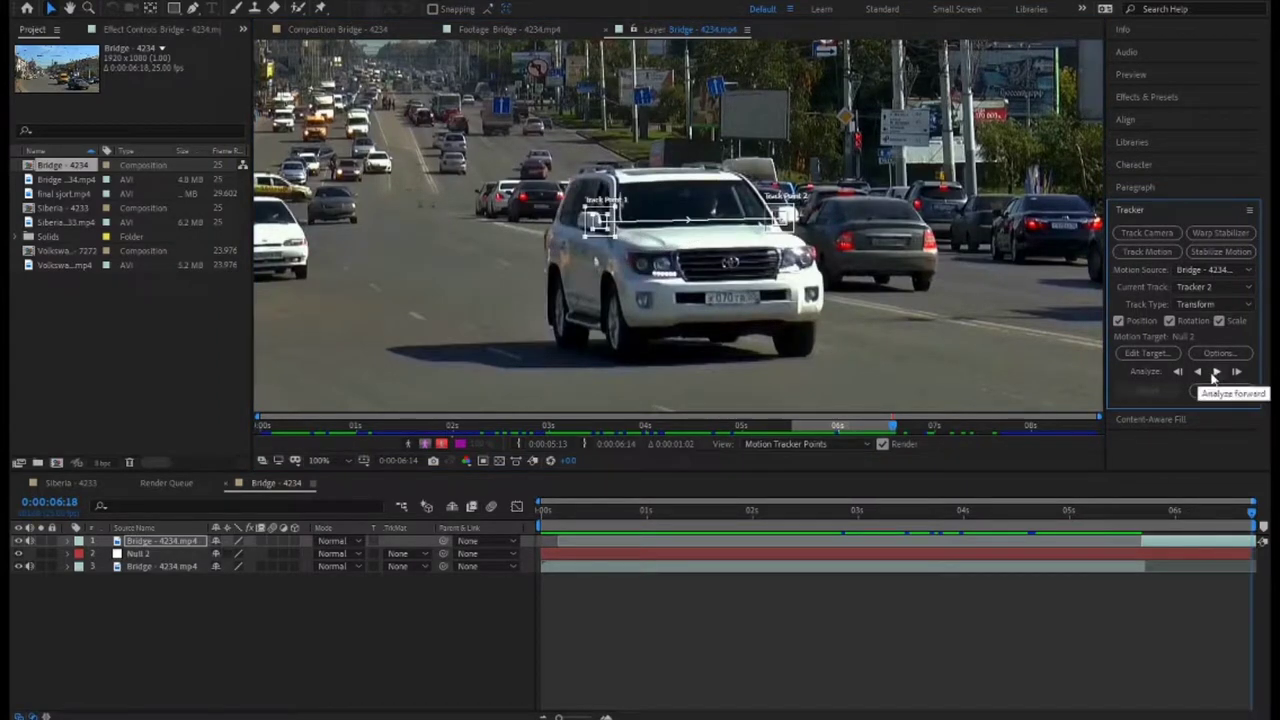
{"action": "left_click", "coordinate": [1199, 373]}
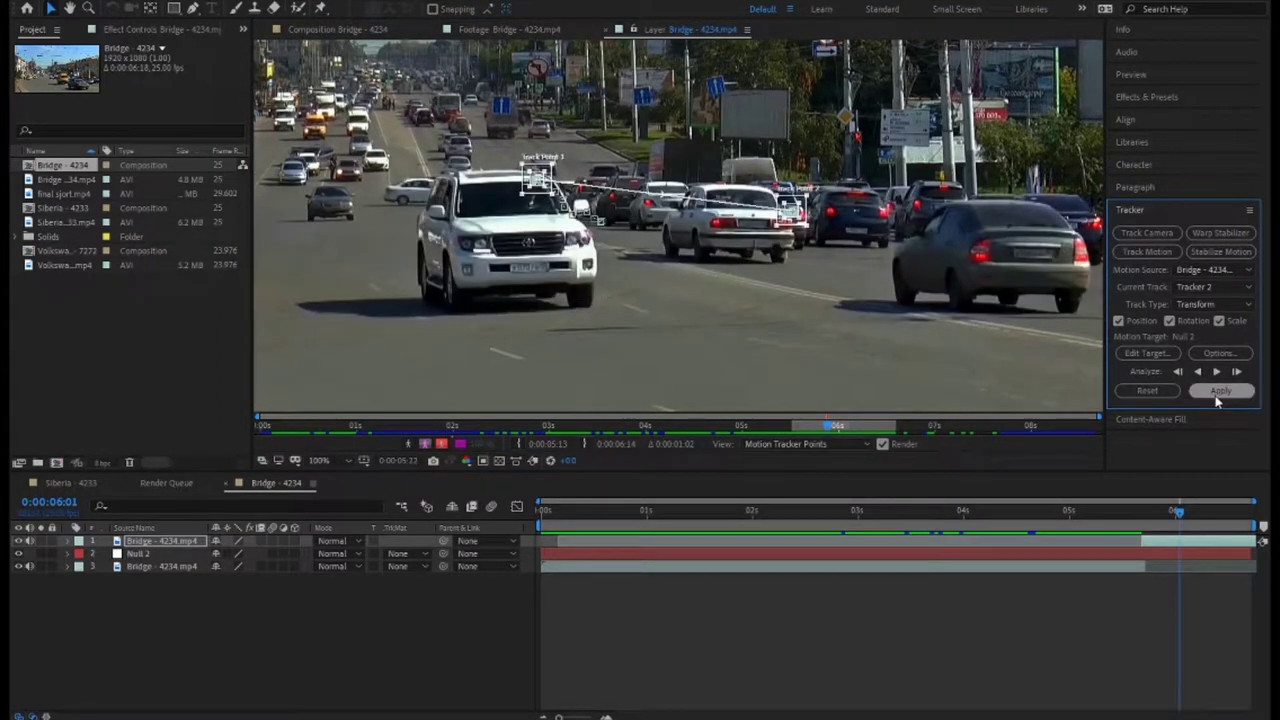
Step: Move both track points onto the SUV's windshield and analyze the track forward to the end
{"action": "scroll", "coordinate": [754, 265], "scroll_direction": "up", "scroll_amount": 2}
{"action": "left_click_drag", "start_coordinate": [754, 265], "coordinate": [993, 318]}
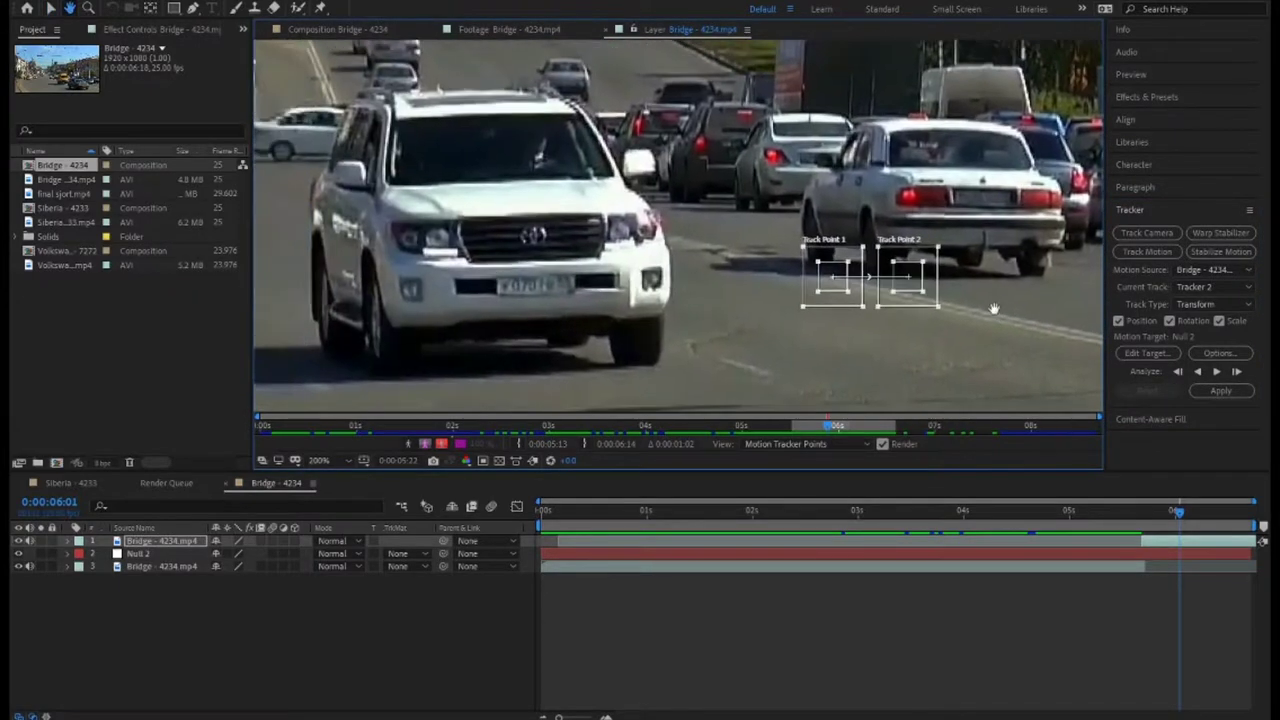
{"action": "left_click_drag", "start_coordinate": [833, 277], "coordinate": [421, 200]}
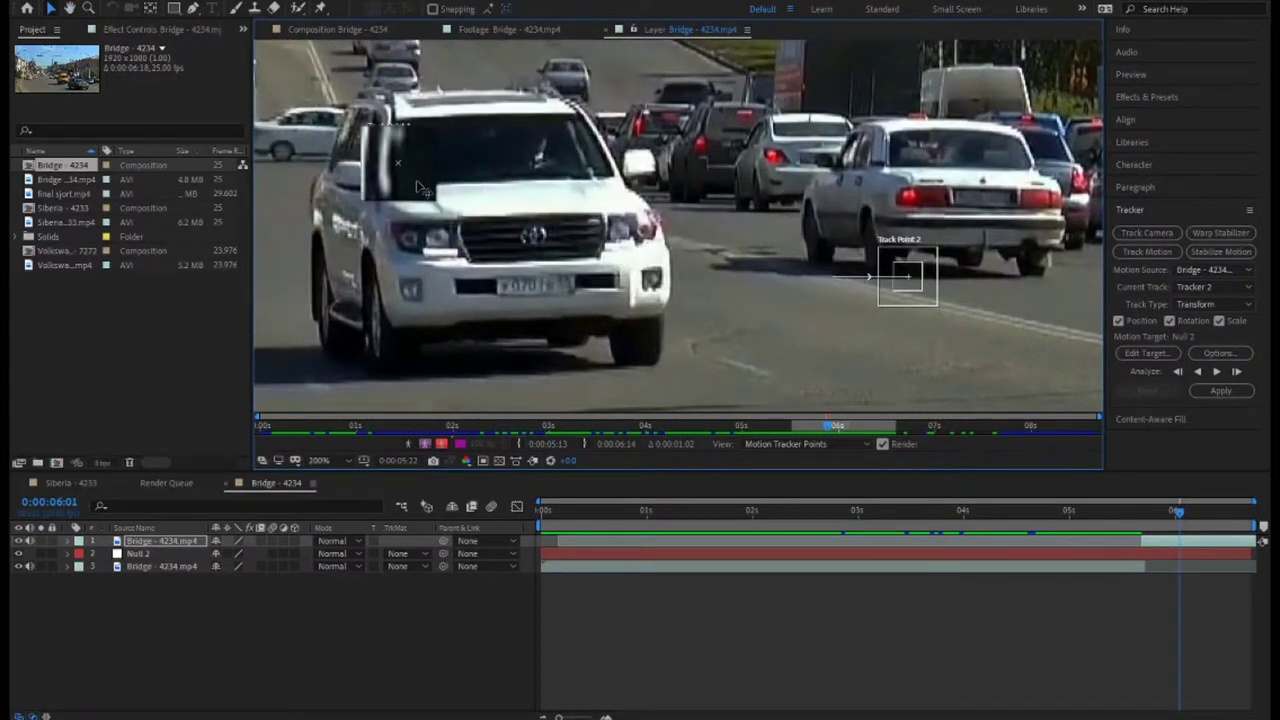
{"action": "left_click_drag", "start_coordinate": [907, 275], "coordinate": [540, 156]}
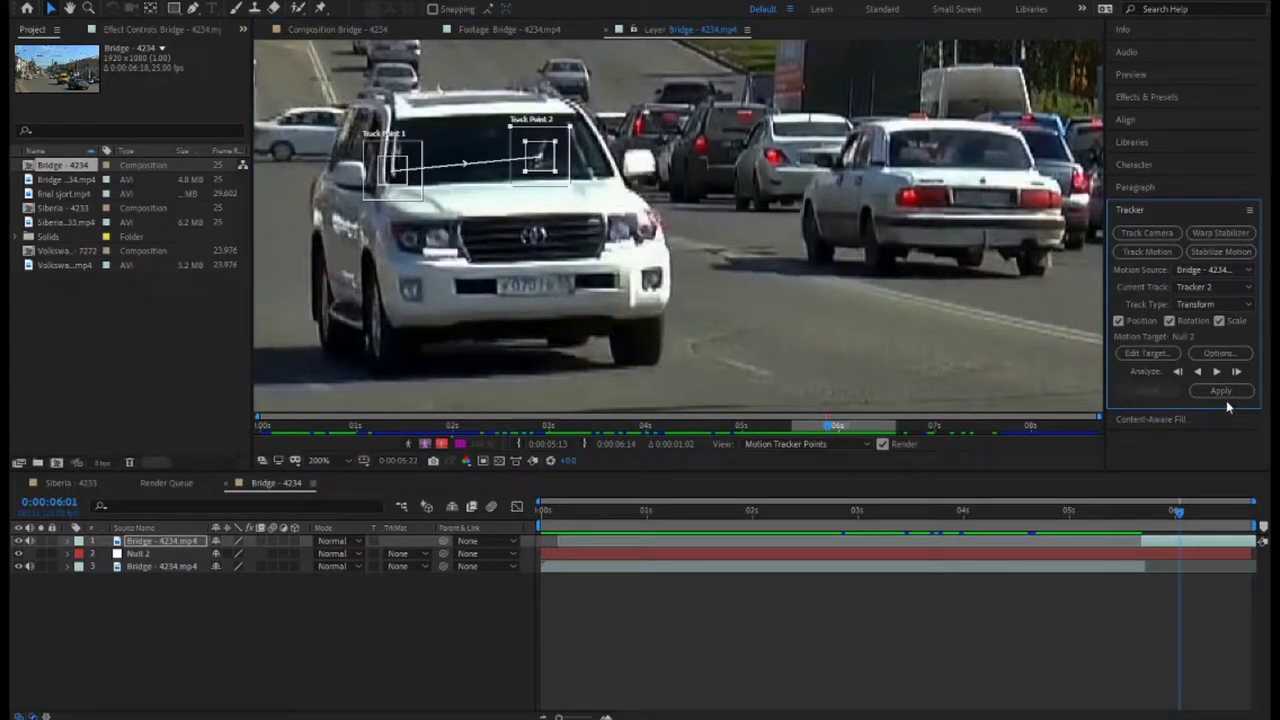
{"action": "left_click", "coordinate": [1217, 372]}
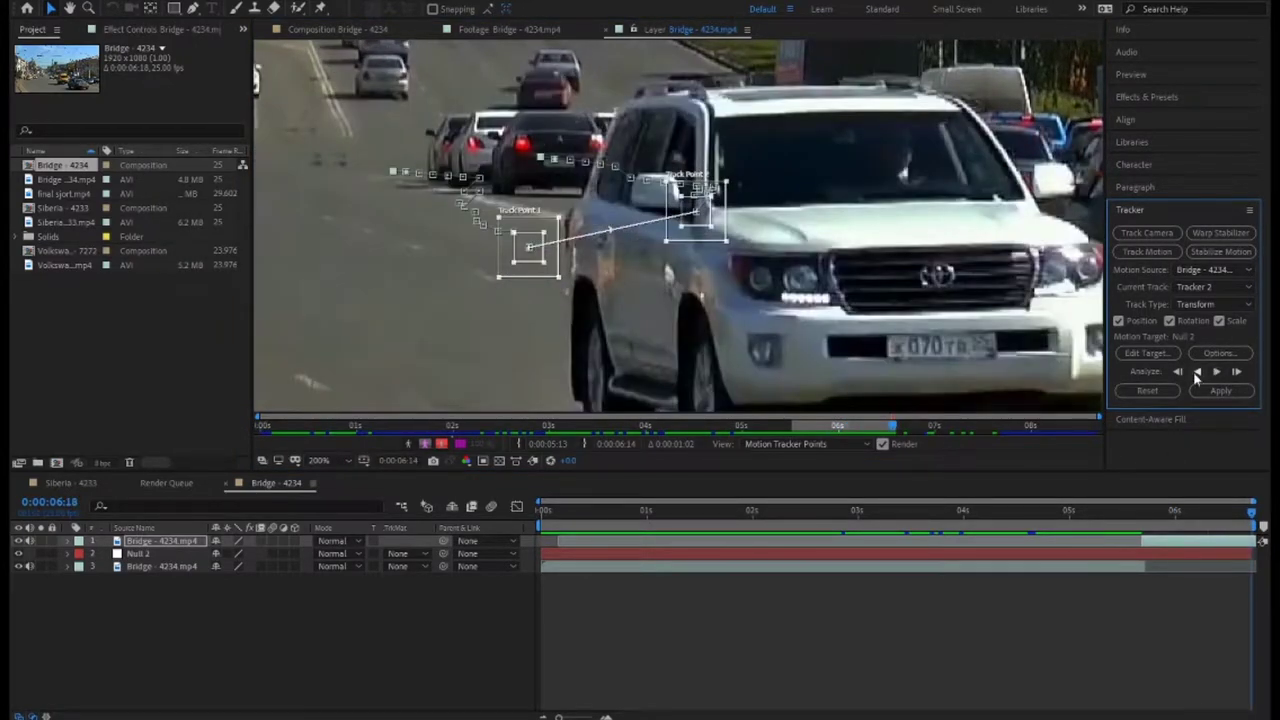
Step: Clear the bad track, set both track points on the SUV grille, and analyze to 0:00:06:18 and backward
{"action": "left_click", "coordinate": [1197, 372]}
{"action": "left_click", "coordinate": [1150, 391]}
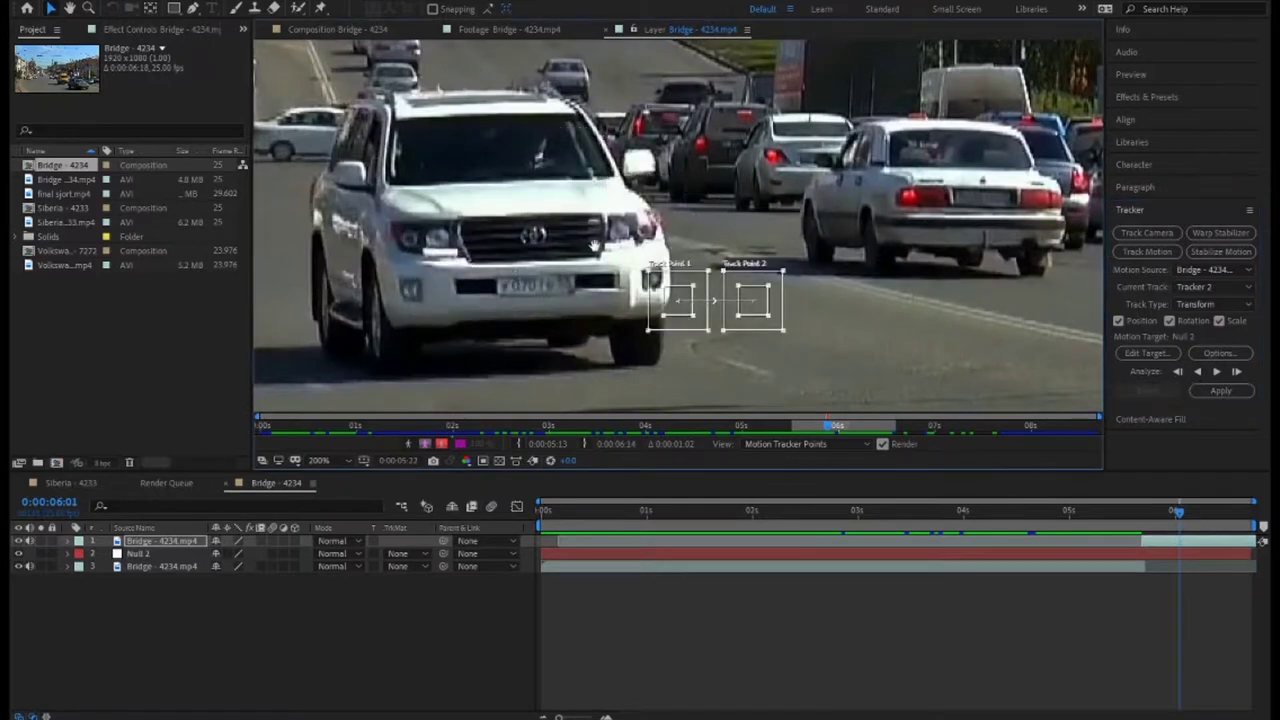
{"action": "mouse_move", "coordinate": [805, 345]}
{"action": "left_mouse_down"}
{"action": "mouse_move", "coordinate": [648, 272]}
{"action": "mouse_move", "coordinate": [535, 283]}
{"action": "left_mouse_up"}
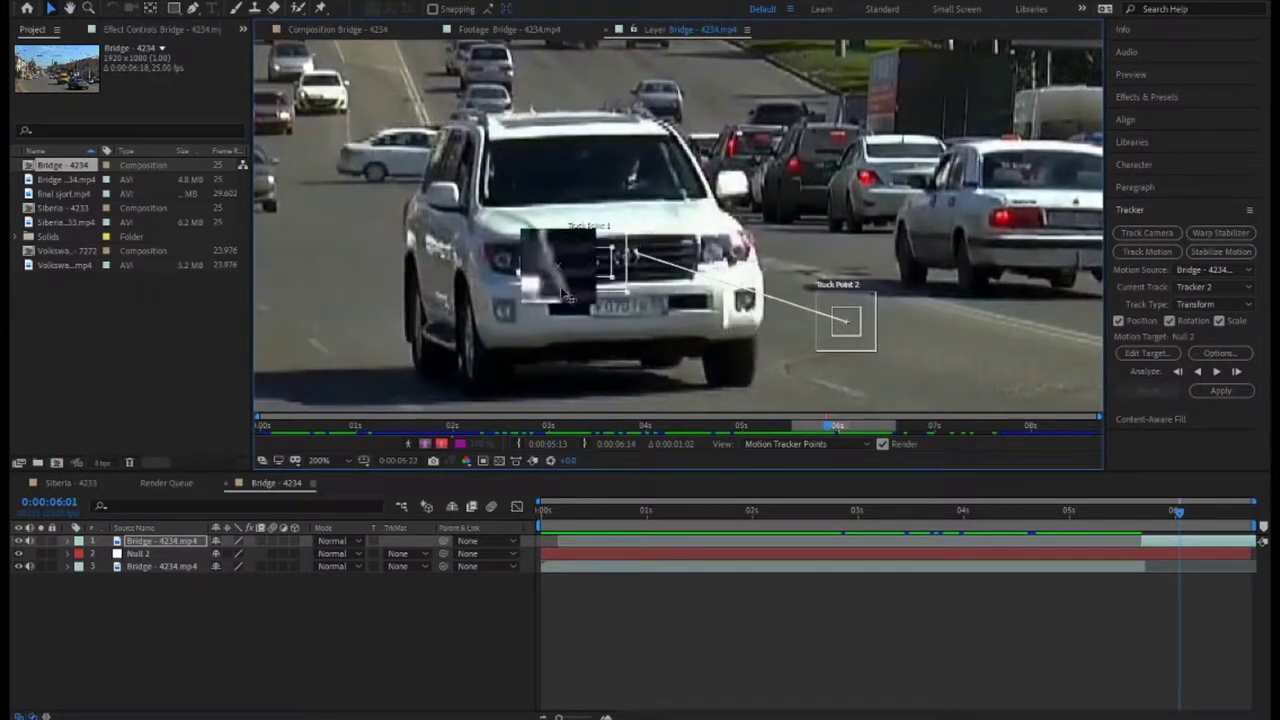
{"action": "left_click_drag", "start_coordinate": [873, 348], "coordinate": [656, 286]}
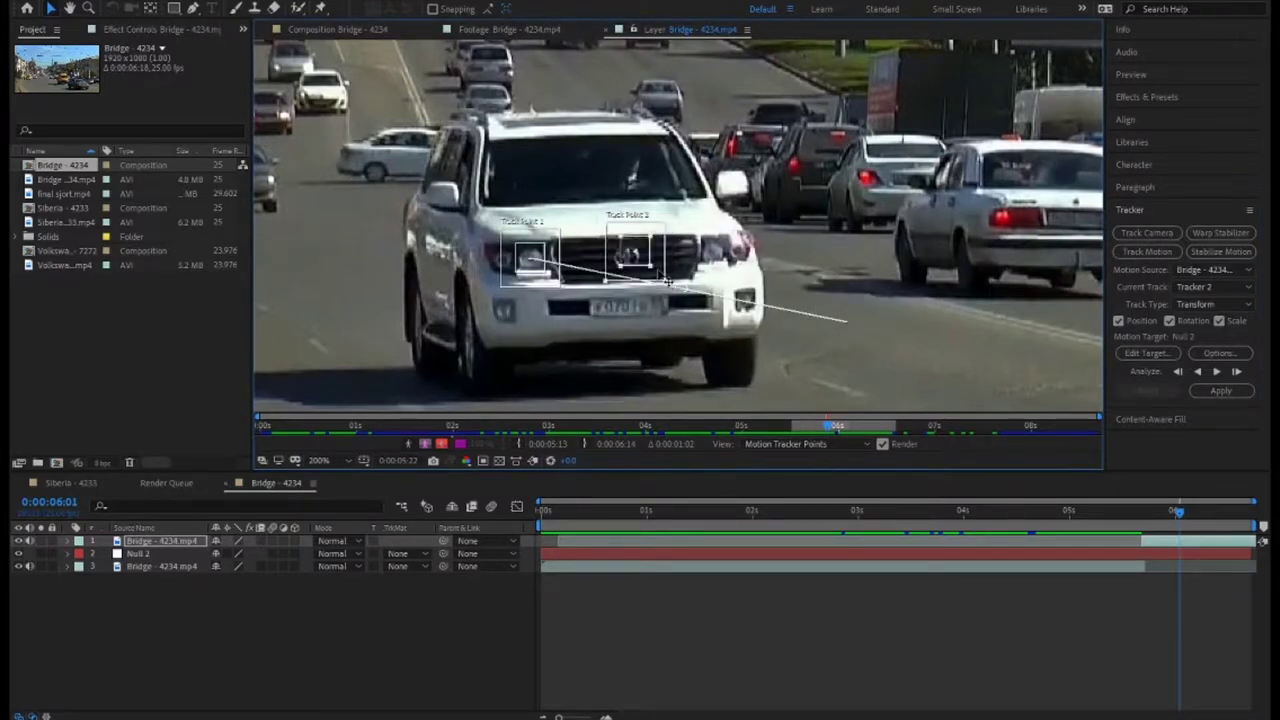
{"action": "left_click", "coordinate": [1219, 373]}
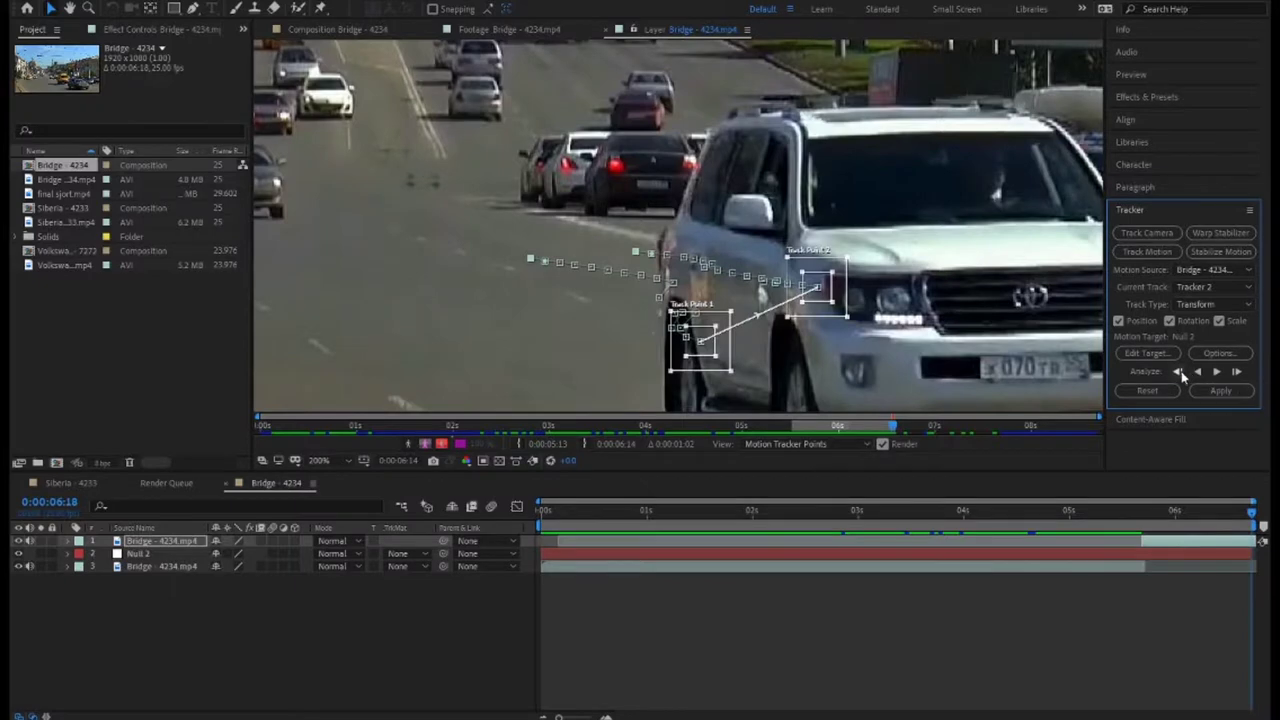
{"action": "left_click", "coordinate": [1181, 371]}
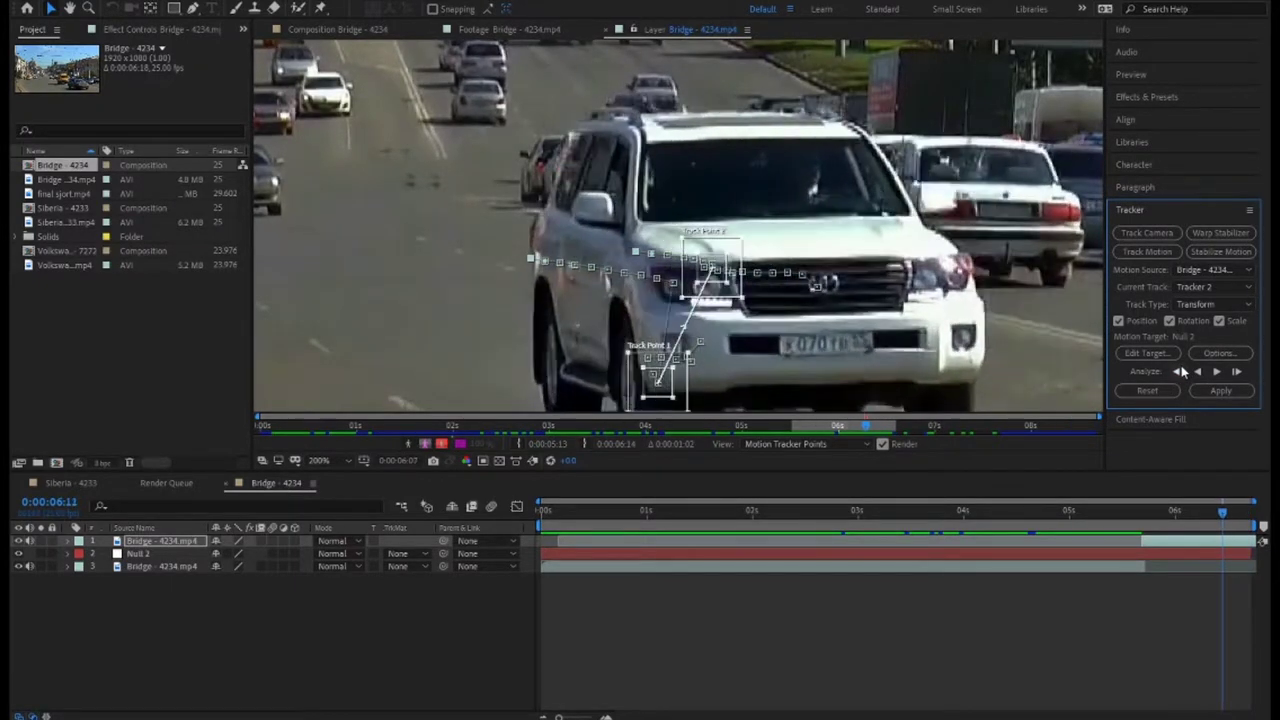
Step: Retry the track with Point 1 on the left headlight and Point 2 on the Toyota emblem
{"action": "left_click", "coordinate": [1149, 392]}
{"action": "left_click_drag", "start_coordinate": [694, 318], "coordinate": [592, 292]}
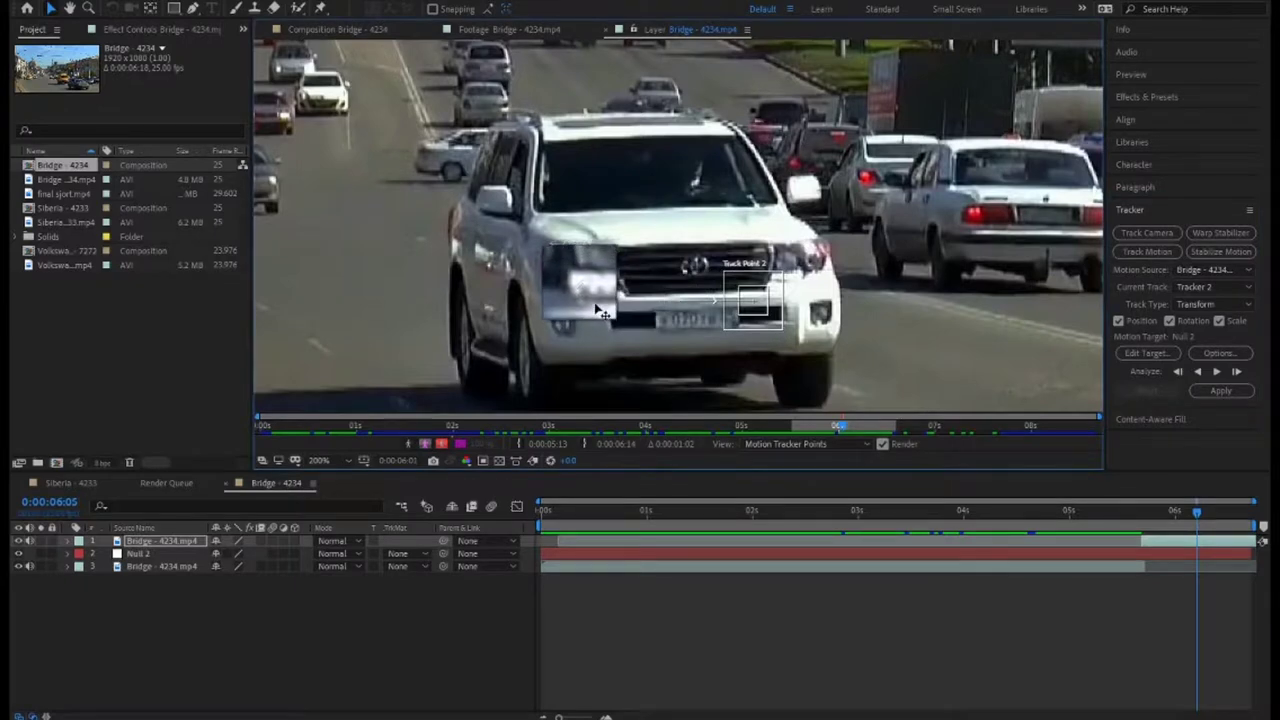
{"action": "left_click_drag", "start_coordinate": [773, 322], "coordinate": [724, 284]}
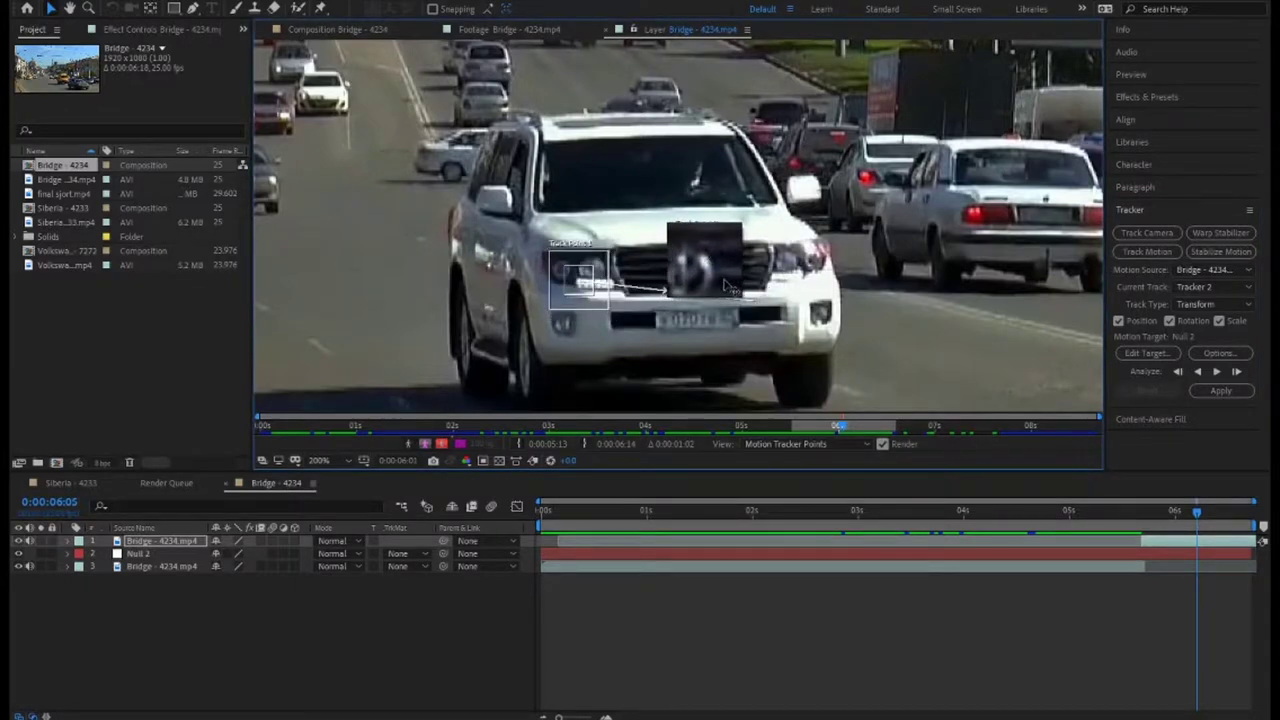
{"action": "left_click", "coordinate": [1216, 372]}
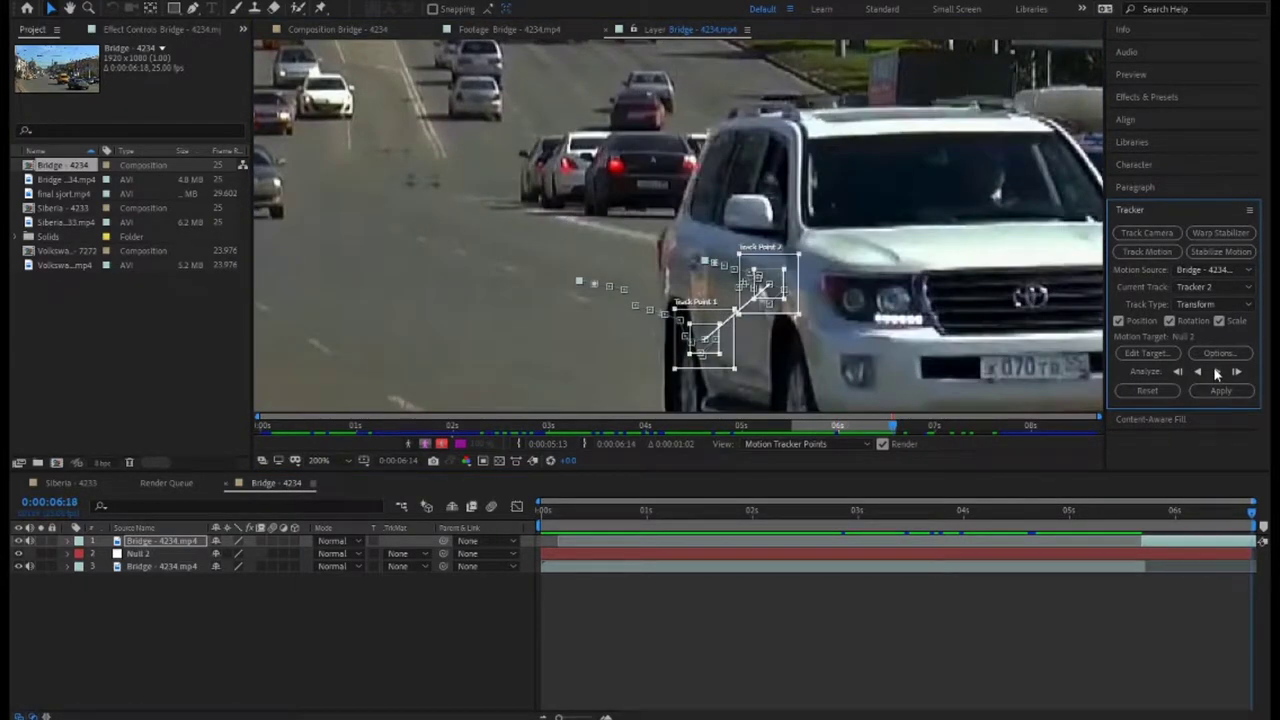
Step: Reset the track points to the lower bumper and grille and track the SUV backward
{"action": "left_click", "coordinate": [1158, 395]}
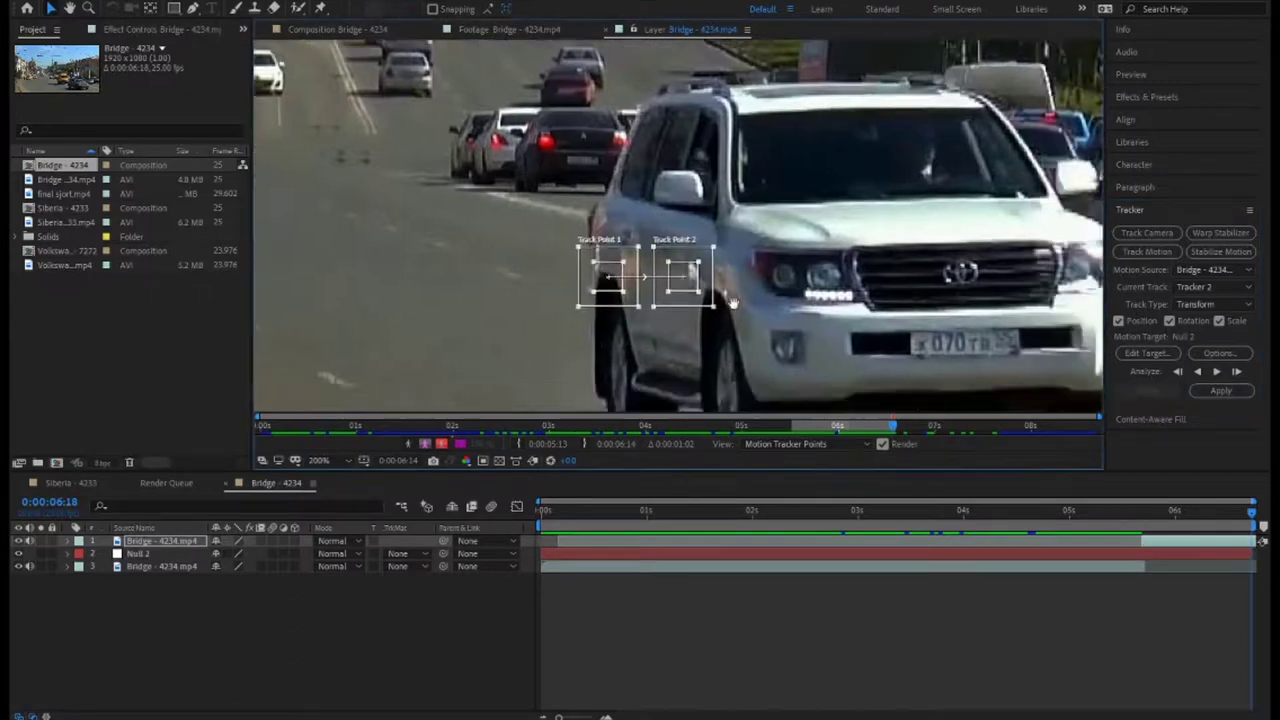
{"action": "mouse_move", "coordinate": [418, 212]}
{"action": "left_mouse_down"}
{"action": "mouse_move", "coordinate": [537, 160]}
{"action": "mouse_move", "coordinate": [708, 315]}
{"action": "left_mouse_up"}
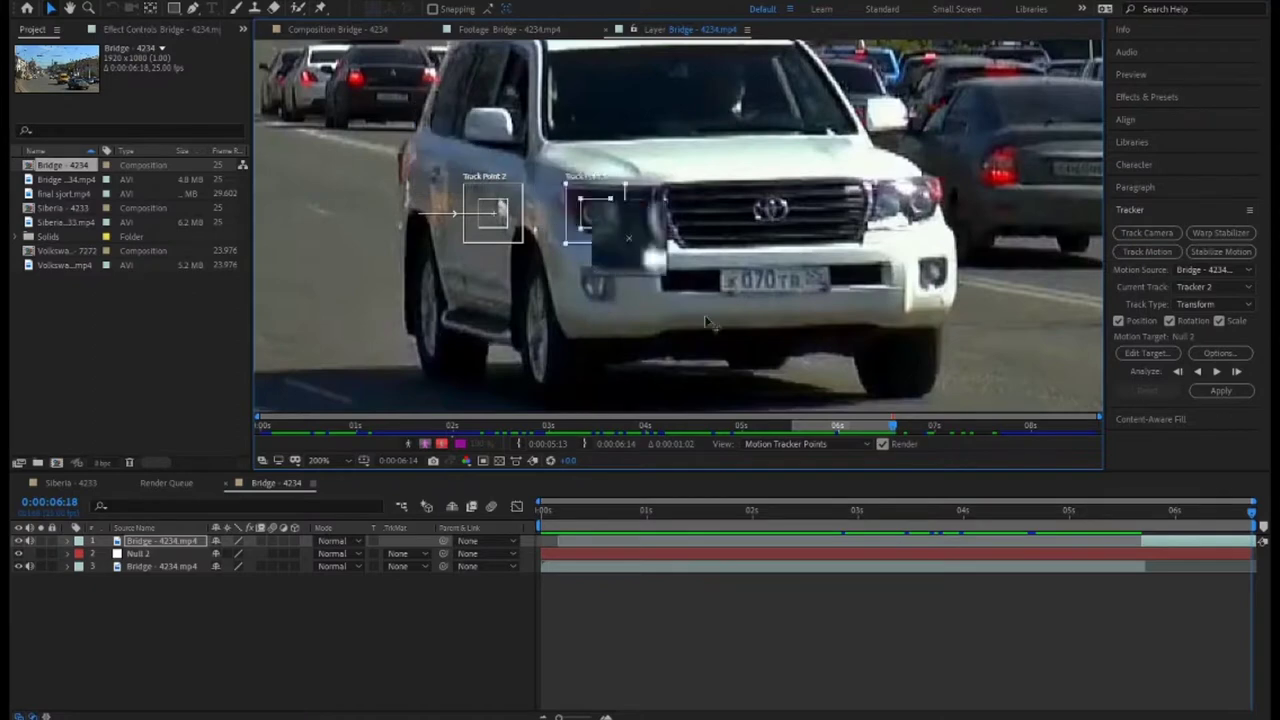
{"action": "mouse_move", "coordinate": [759, 304]}
{"action": "left_mouse_down"}
{"action": "mouse_move", "coordinate": [769, 300]}
{"action": "mouse_move", "coordinate": [612, 280]}
{"action": "left_mouse_up"}
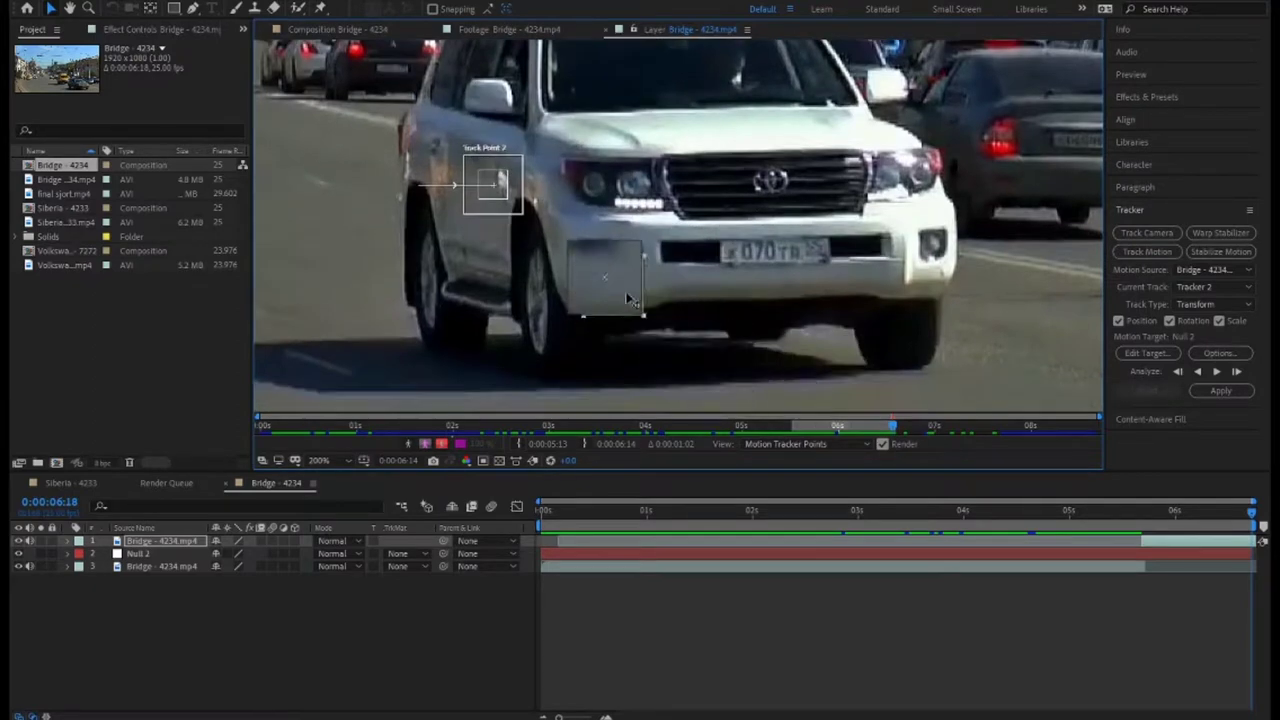
{"action": "left_click_drag", "start_coordinate": [630, 288], "coordinate": [628, 284]}
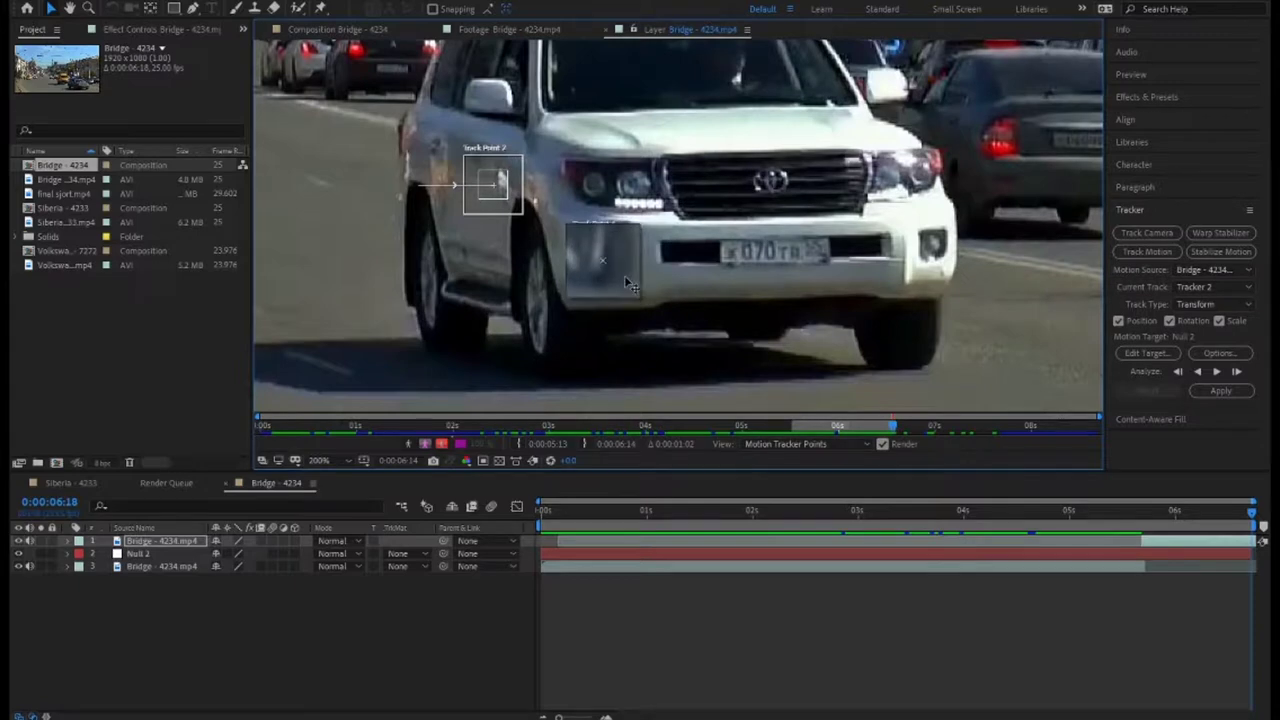
{"action": "mouse_move", "coordinate": [505, 195]}
{"action": "left_mouse_down"}
{"action": "mouse_move", "coordinate": [790, 205]}
{"action": "mouse_move", "coordinate": [955, 272]}
{"action": "left_mouse_up"}
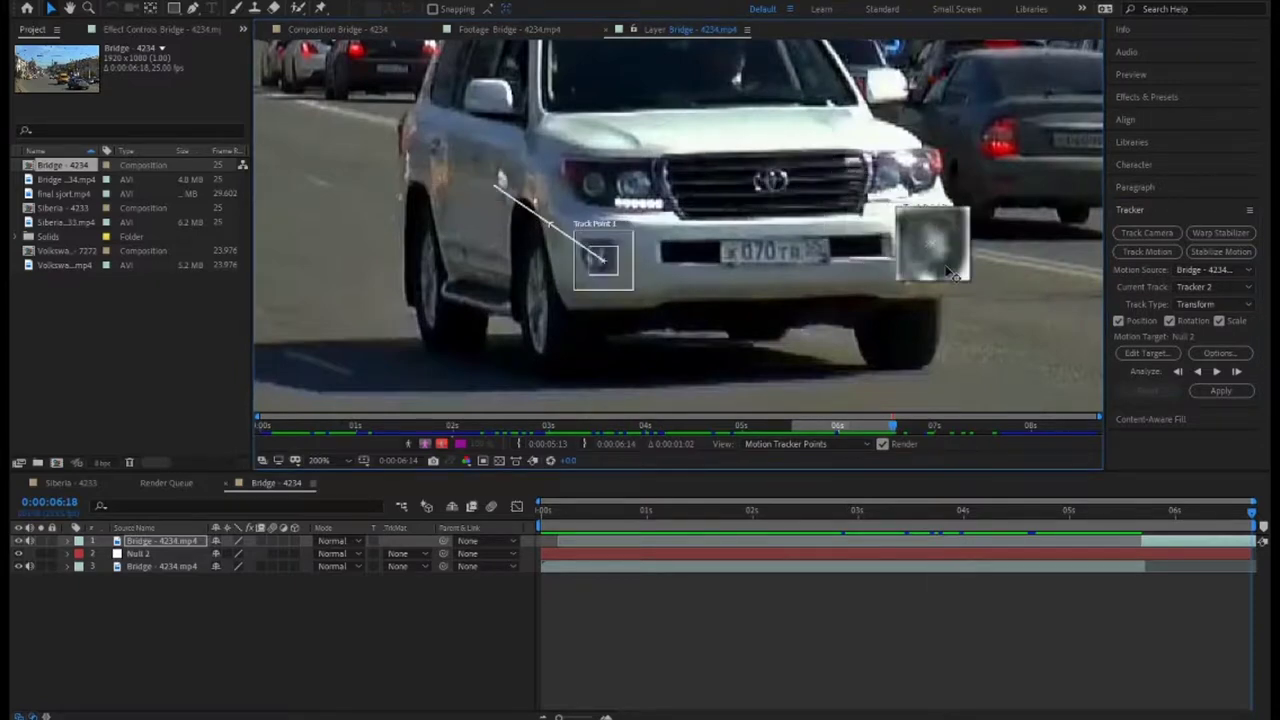
{"action": "left_click", "coordinate": [1198, 372]}
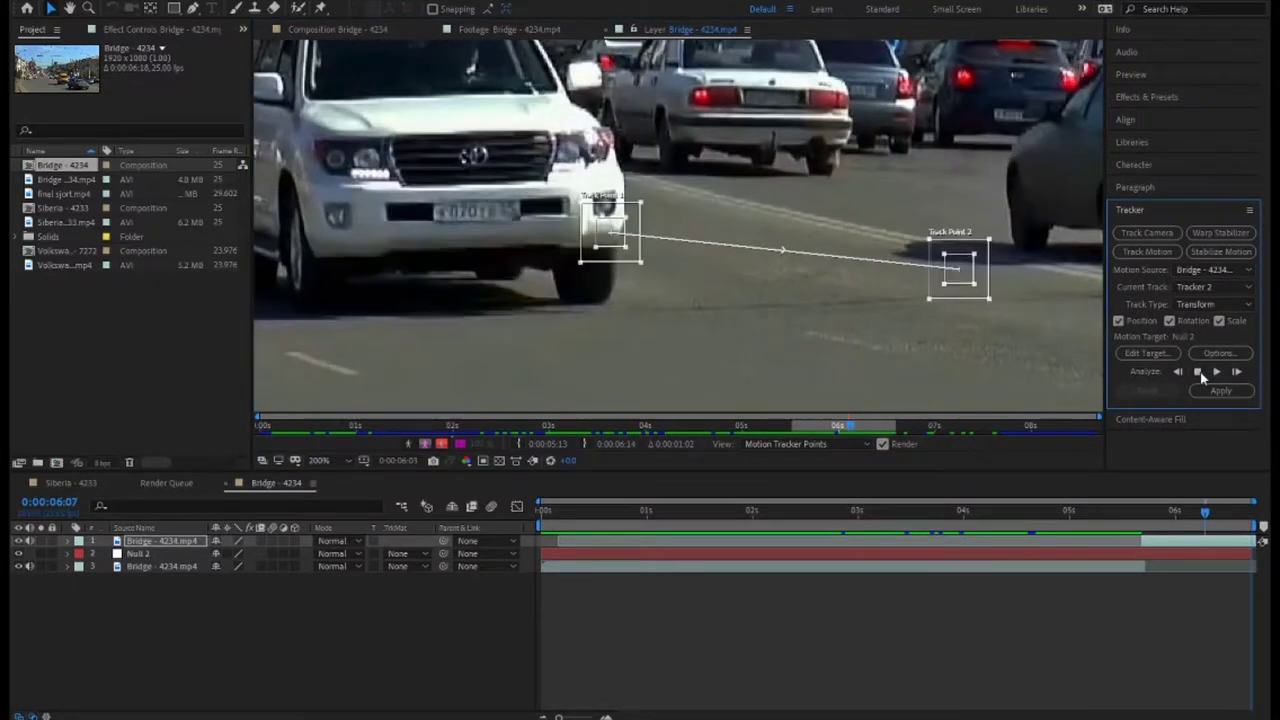
Step: Move the track points to the SUV's lower front and licence plate, then track forward and backward
{"action": "mouse_move", "coordinate": [897, 346]}
{"action": "left_mouse_down"}
{"action": "mouse_move", "coordinate": [465, 337]}
{"action": "mouse_move", "coordinate": [558, 264]}
{"action": "left_mouse_up"}
{"action": "left_click_drag", "start_coordinate": [947, 328], "coordinate": [655, 222]}
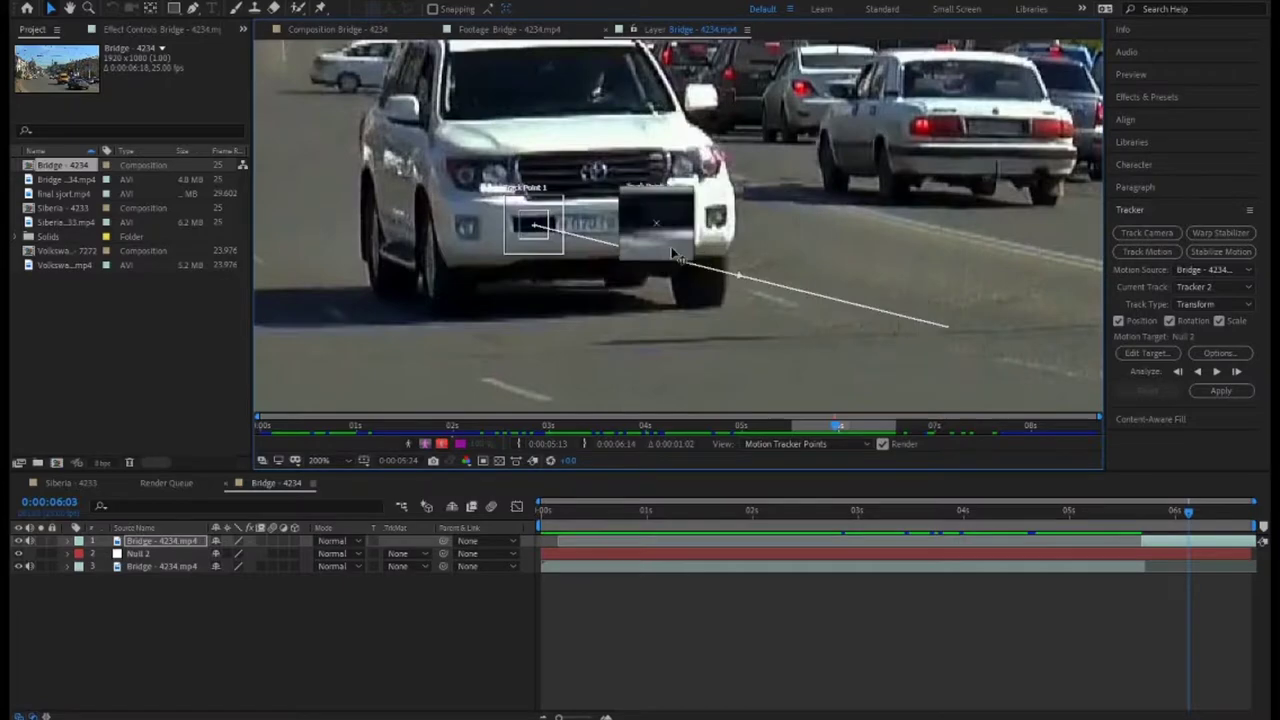
{"action": "left_click", "coordinate": [1216, 371]}
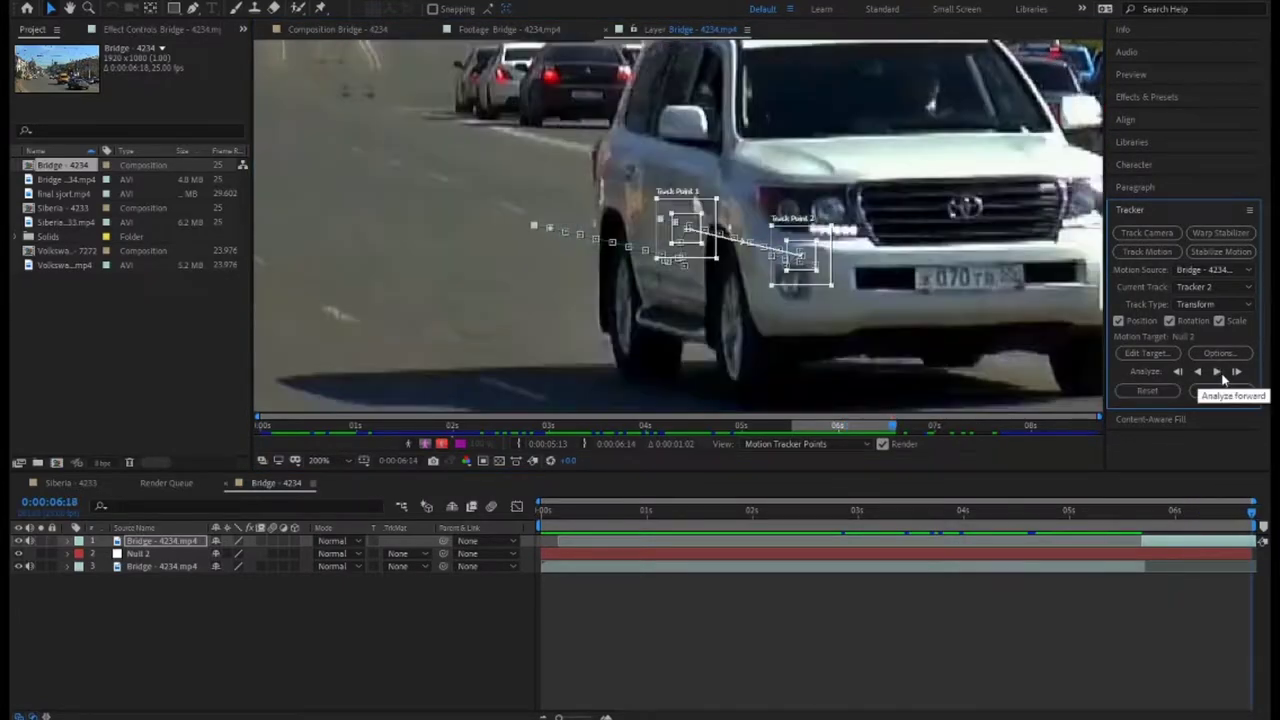
{"action": "left_click", "coordinate": [1181, 372]}
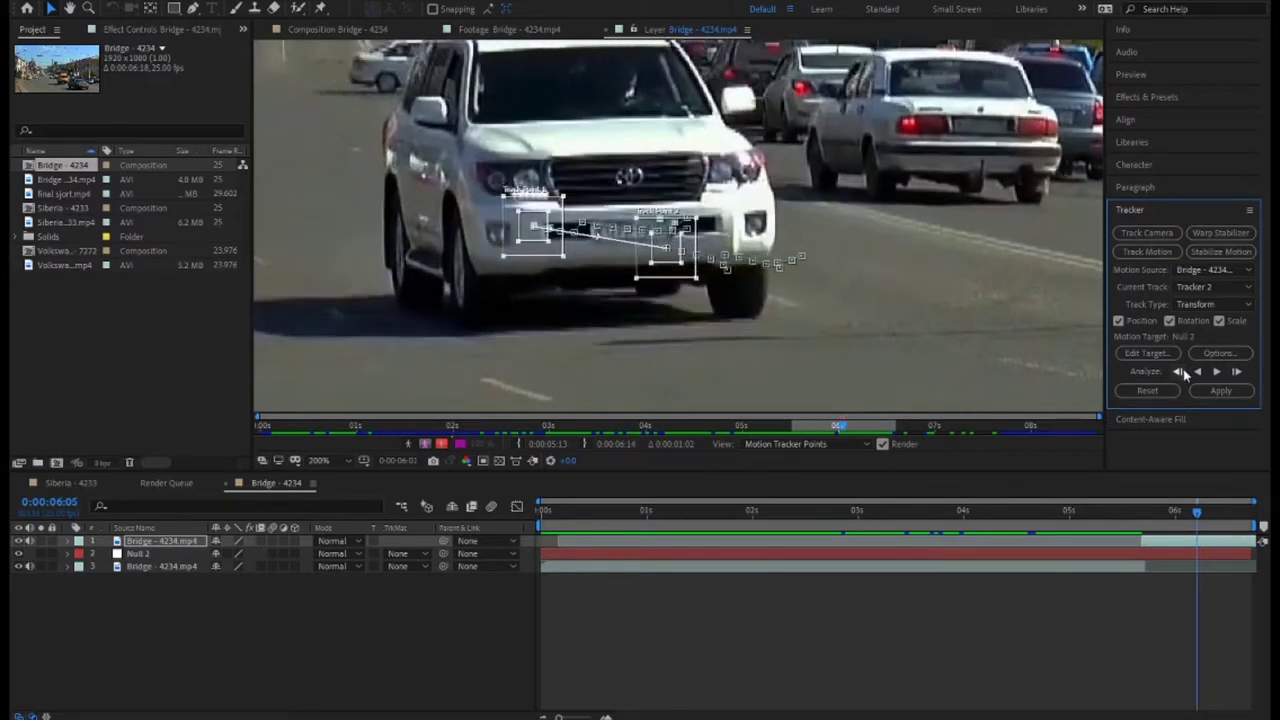
{"action": "left_click", "coordinate": [1181, 372]}
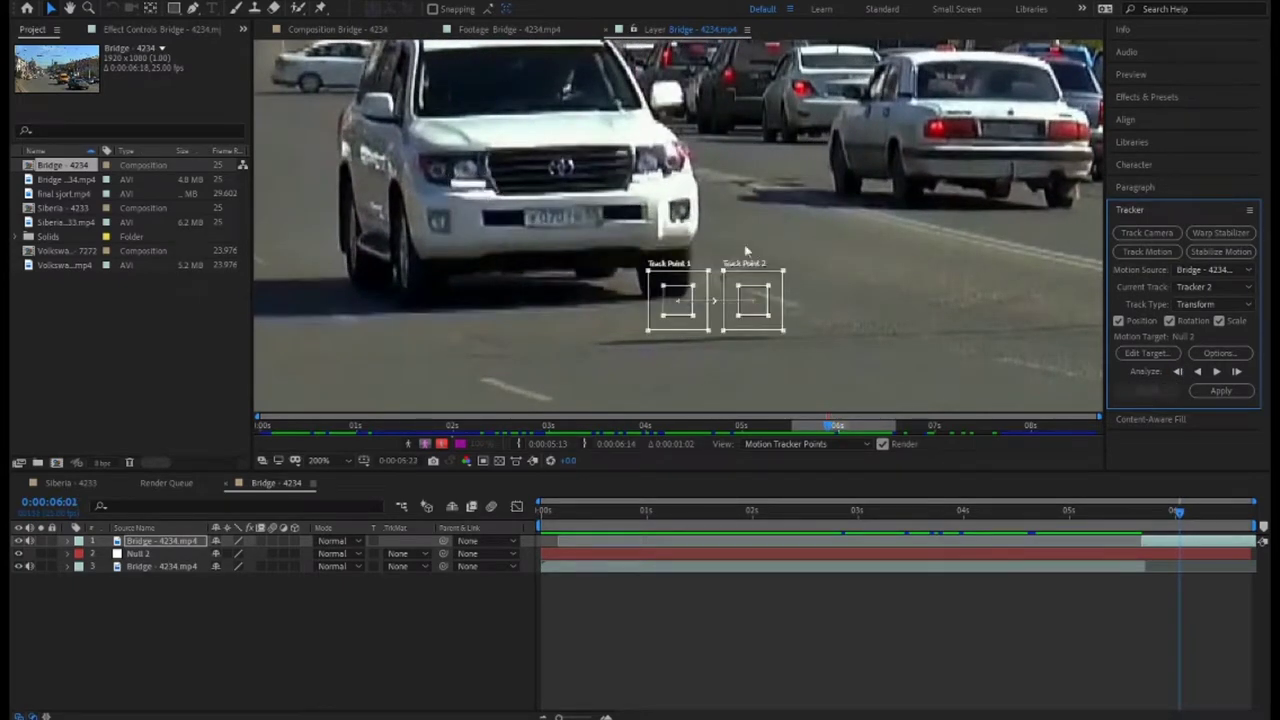
Step: Settle Point 2 on the grille and Point 1 on the left headlight, then track forward to the end
{"action": "left_click_drag", "start_coordinate": [788, 314], "coordinate": [630, 95]}
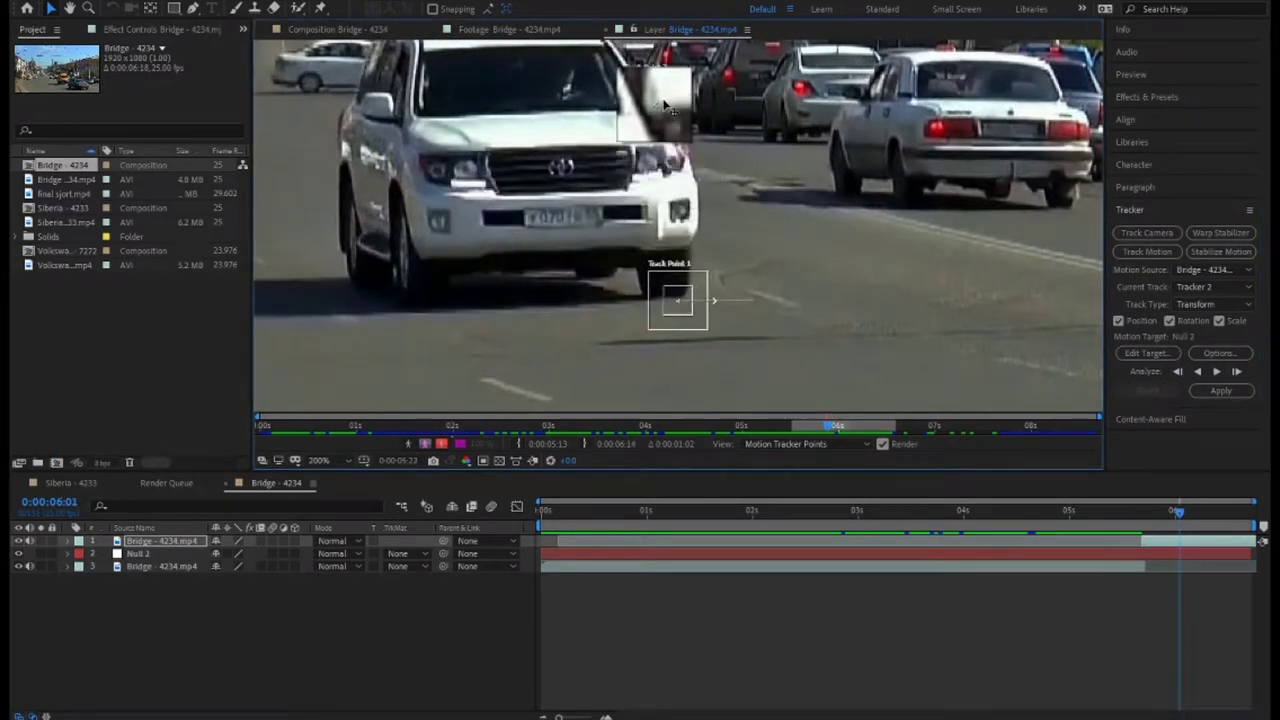
{"action": "mouse_move", "coordinate": [629, 95]}
{"action": "left_mouse_down"}
{"action": "mouse_move", "coordinate": [631, 155]}
{"action": "mouse_move", "coordinate": [568, 165]}
{"action": "left_mouse_up"}
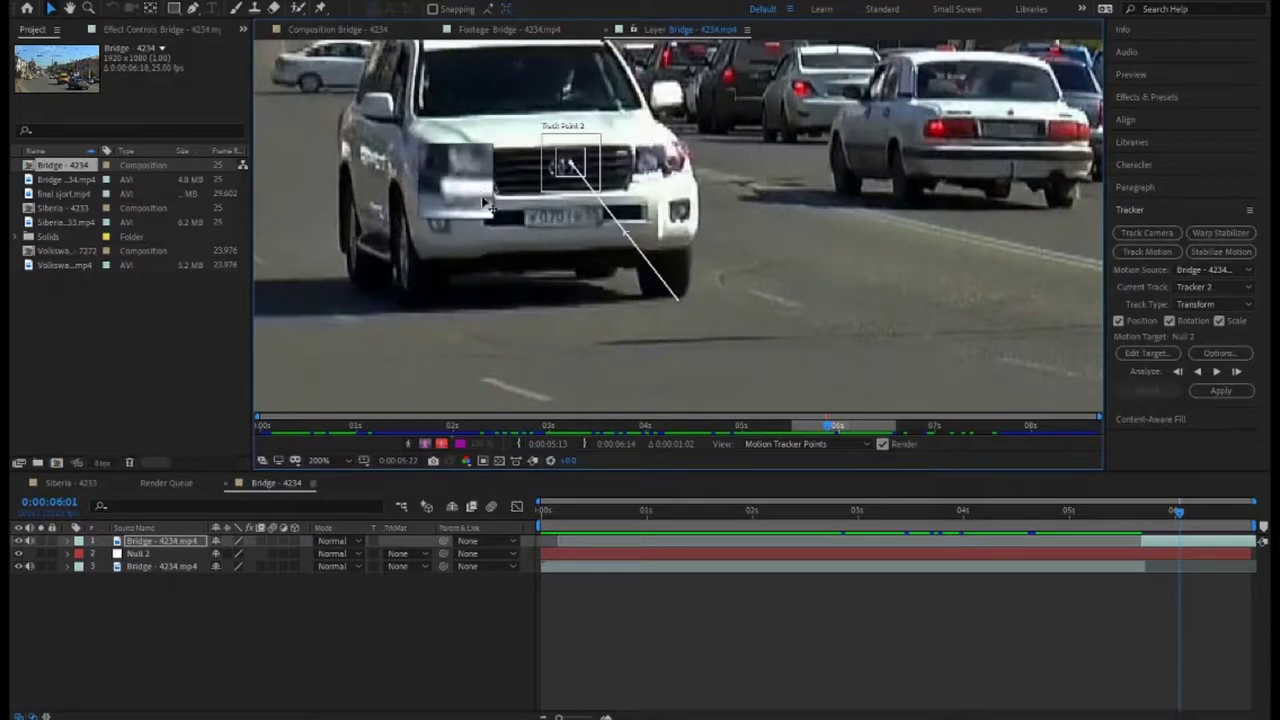
{"action": "left_click_drag", "start_coordinate": [486, 203], "coordinate": [484, 200]}
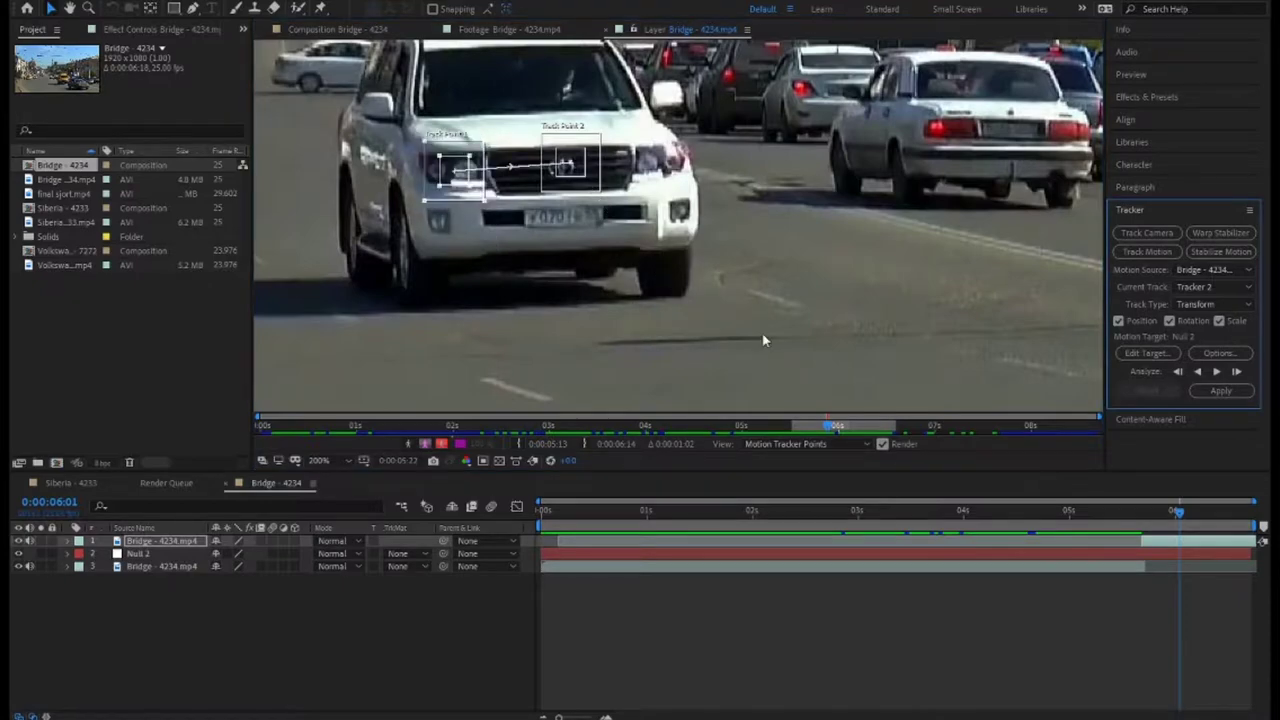
{"action": "left_click", "coordinate": [1218, 372]}
Step: Delete the duplicate top Bridge footage layer and return to the clip's start
{"action": "left_click", "coordinate": [172, 546]}
{"action": "key", "text": "Delete"}
{"action": "mouse_move", "coordinate": [1135, 519]}
{"action": "left_mouse_down"}
{"action": "mouse_move", "coordinate": [472, 485]}
{"action": "mouse_move", "coordinate": [1247, 510]}
{"action": "left_mouse_up"}
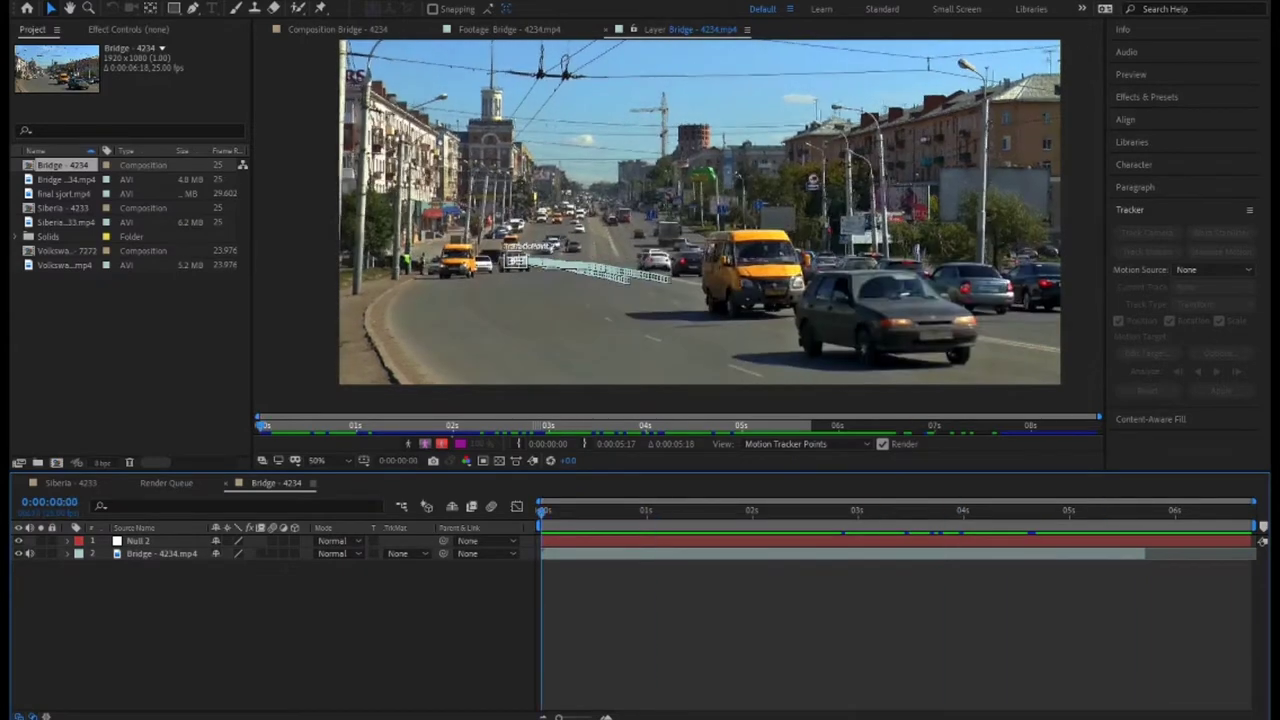
Step: End the work area at about five seconds and trim the comp to the work area
{"action": "left_click_drag", "start_coordinate": [1252, 503], "coordinate": [1140, 503]}
{"action": "right_click", "coordinate": [1140, 505]}
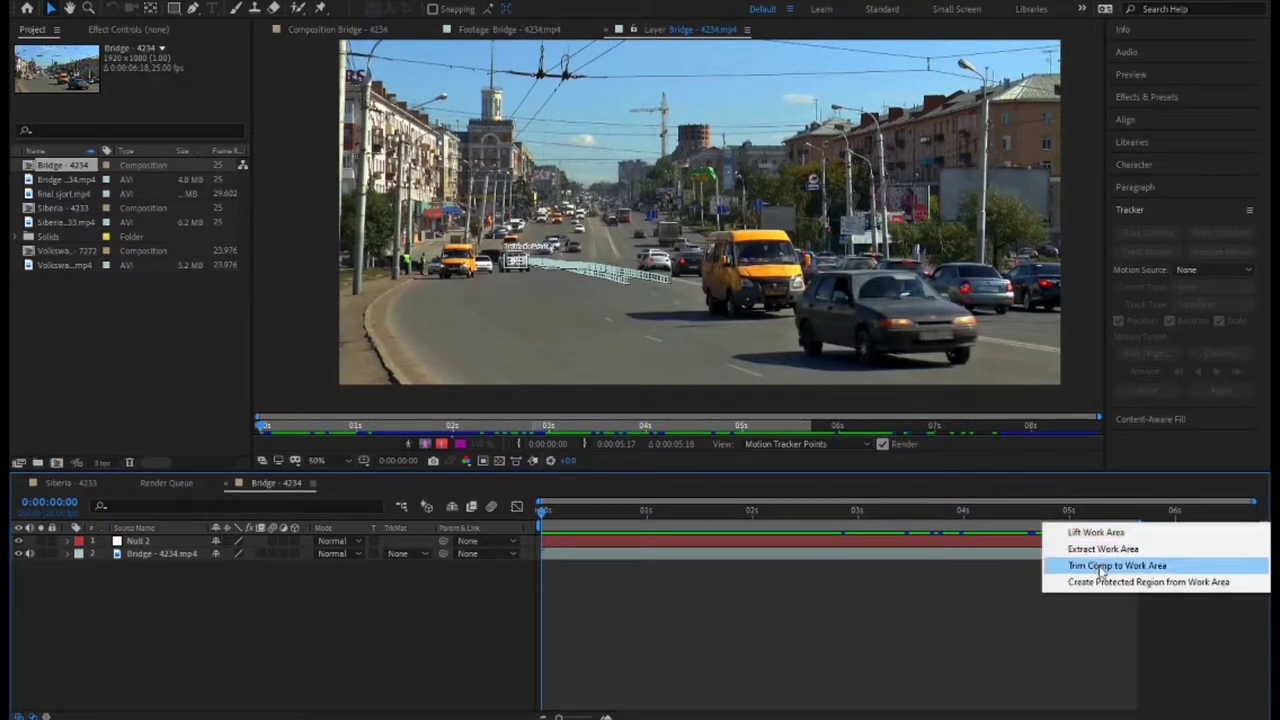
{"action": "left_click", "coordinate": [1100, 563]}
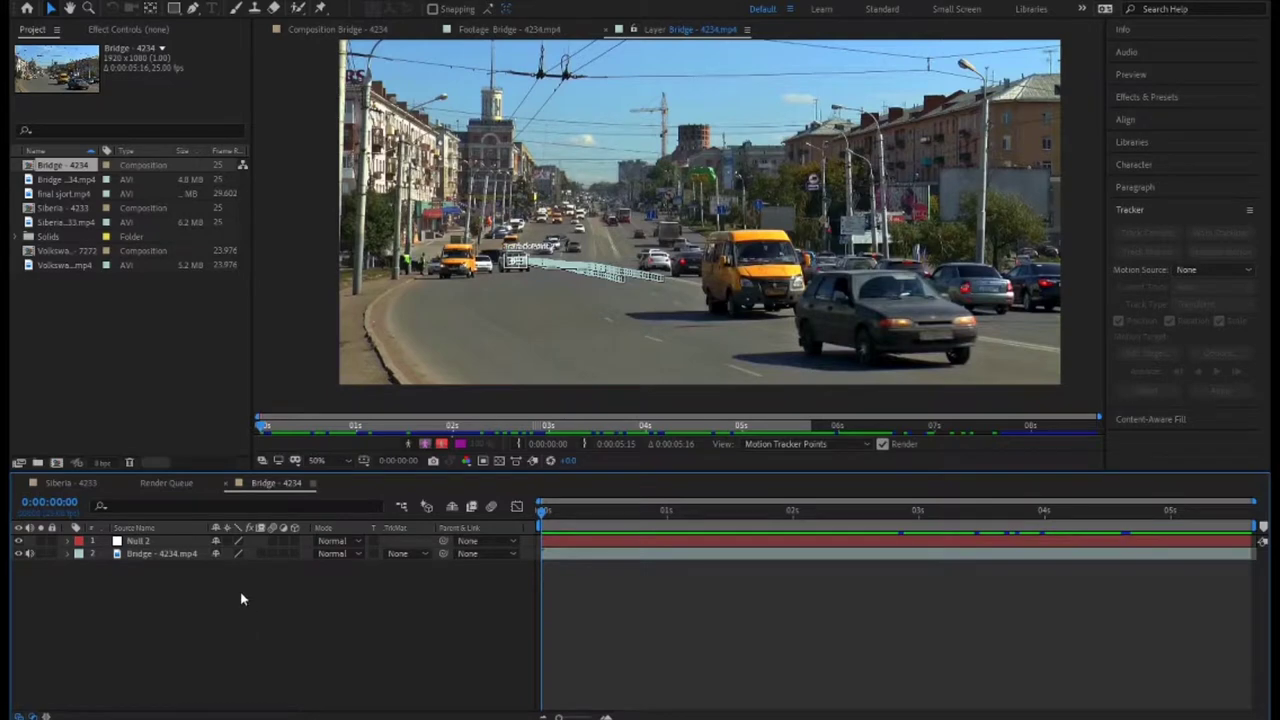
Step: Add final sjort.mp4 to the timeline, scale it down, and shift it left and down over the street
{"action": "right_click", "coordinate": [240, 642]}
{"action": "left_click", "coordinate": [63, 195]}
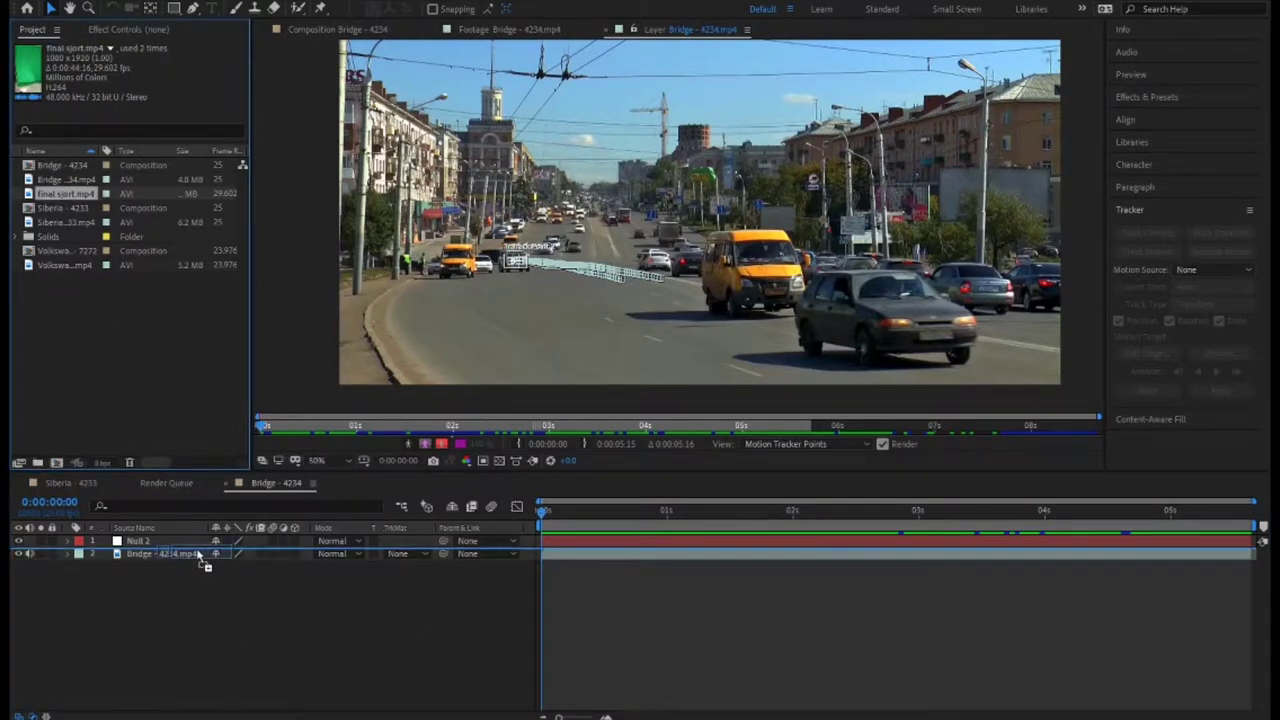
{"action": "left_click_drag", "start_coordinate": [203, 562], "coordinate": [203, 560]}
{"action": "scroll", "coordinate": [765, 157], "scroll_direction": "down", "scroll_amount": 4}
{"action": "left_click_drag", "start_coordinate": [755, 193], "coordinate": [750, 214]}
{"action": "scroll", "coordinate": [694, 241], "scroll_direction": "up", "scroll_amount": 4}
{"action": "left_click_drag", "start_coordinate": [840, 180], "coordinate": [632, 236]}
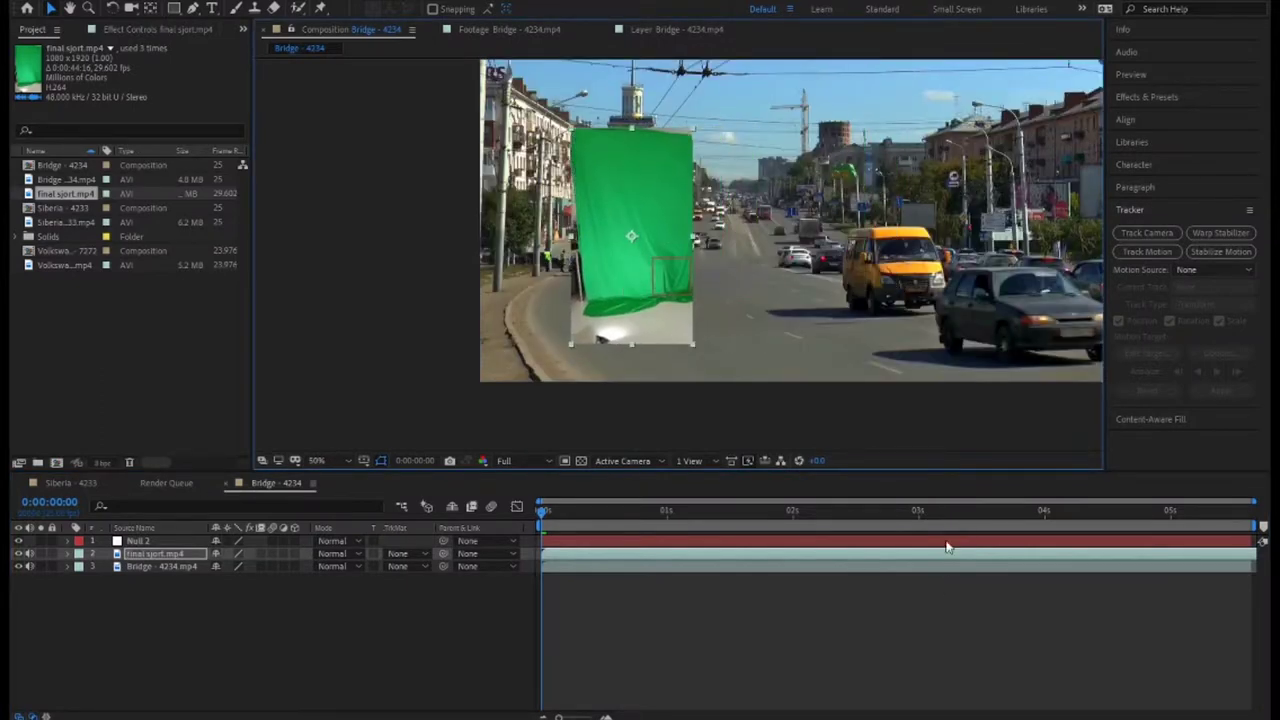
Step: Slide the final sjort.mp4 clip so the arms-out pose lands near 0:00:04:19, then preview it
{"action": "left_click", "coordinate": [1072, 512]}
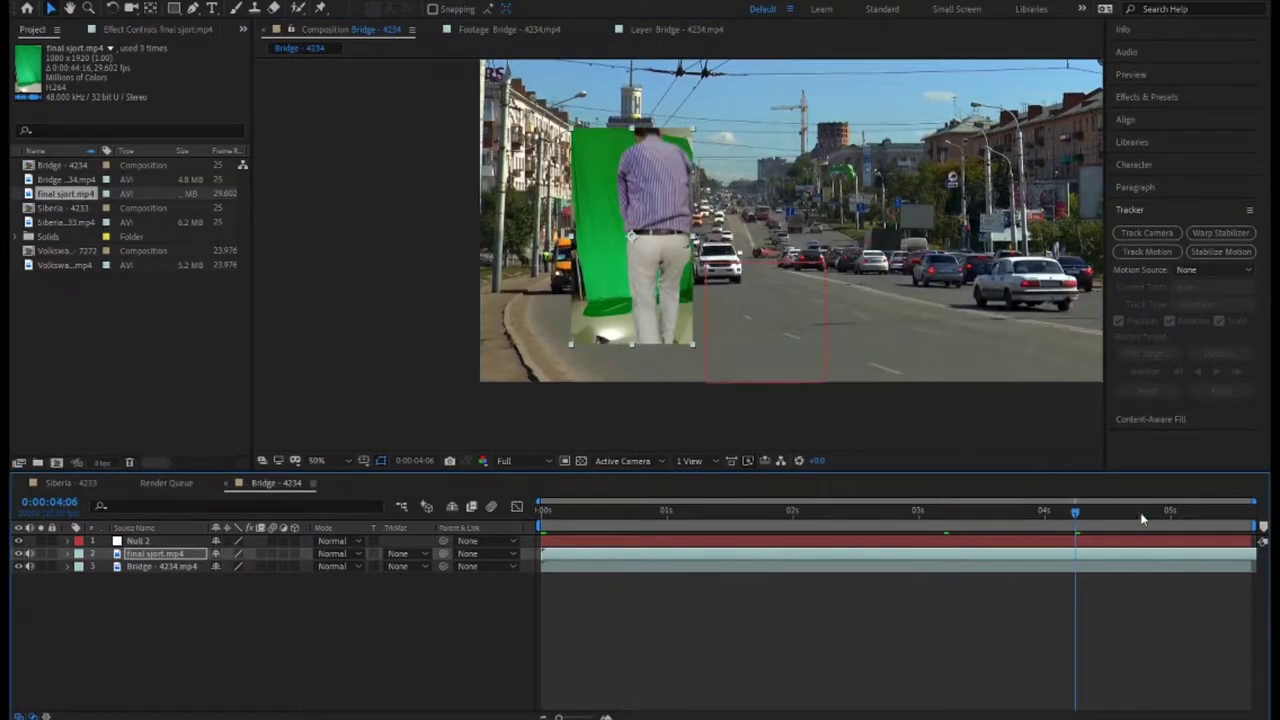
{"action": "left_click", "coordinate": [1141, 512]}
{"action": "left_click", "coordinate": [1077, 542]}
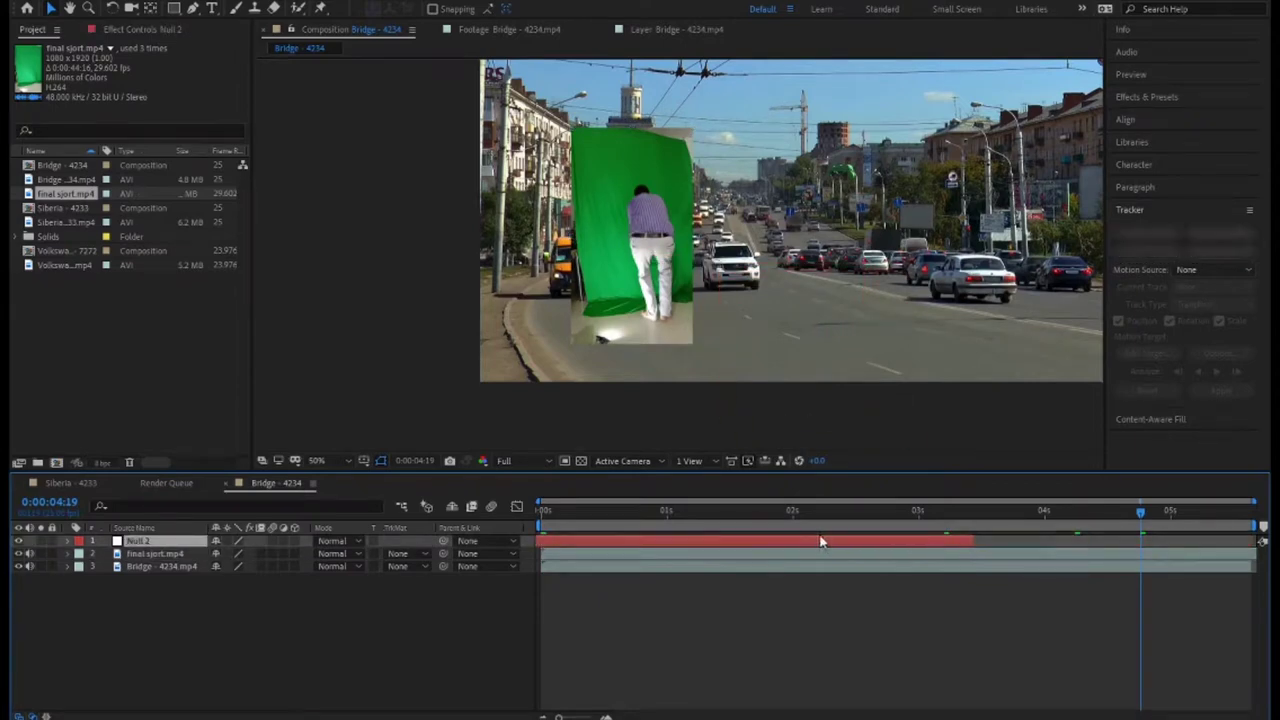
{"action": "left_click_drag", "start_coordinate": [1121, 552], "coordinate": [587, 612]}
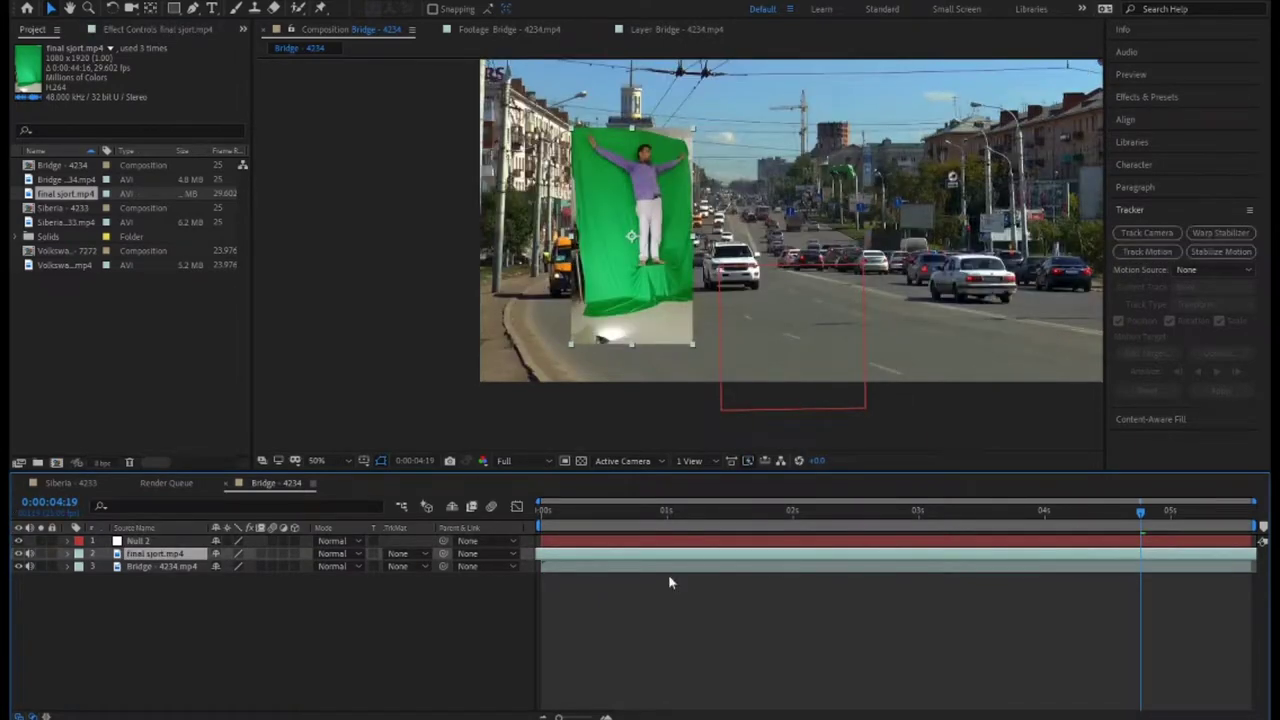
{"action": "key", "text": "space"}
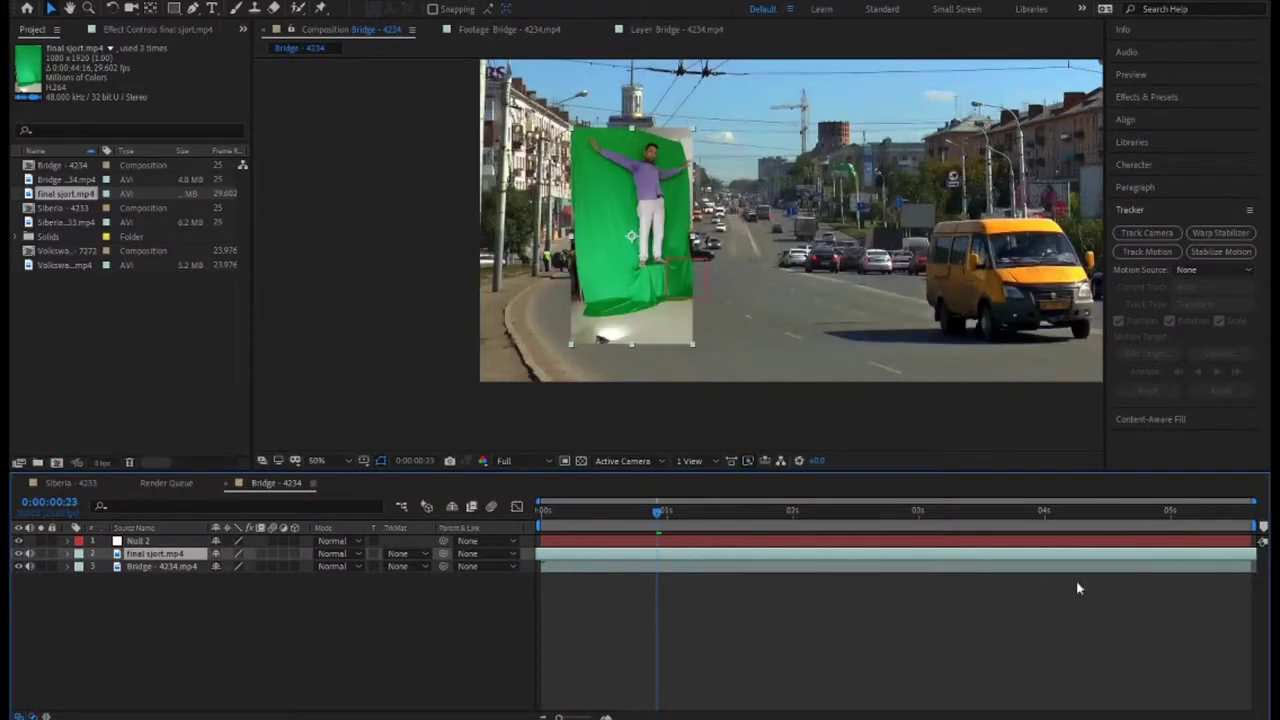
{"action": "mouse_move", "coordinate": [697, 518]}
{"action": "left_mouse_down"}
{"action": "mouse_move", "coordinate": [1262, 520]}
{"action": "mouse_move", "coordinate": [542, 514]}
{"action": "left_mouse_up"}
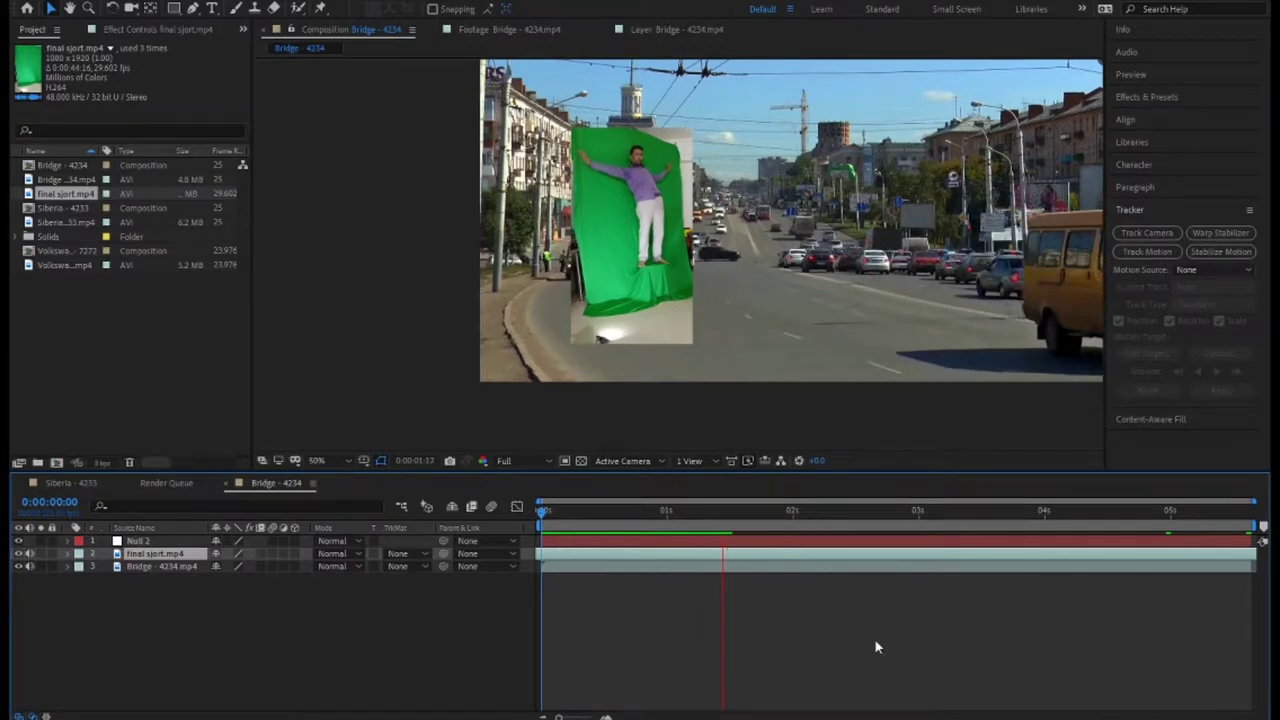
{"action": "key", "text": "space"}
{"action": "key", "text": "space"}
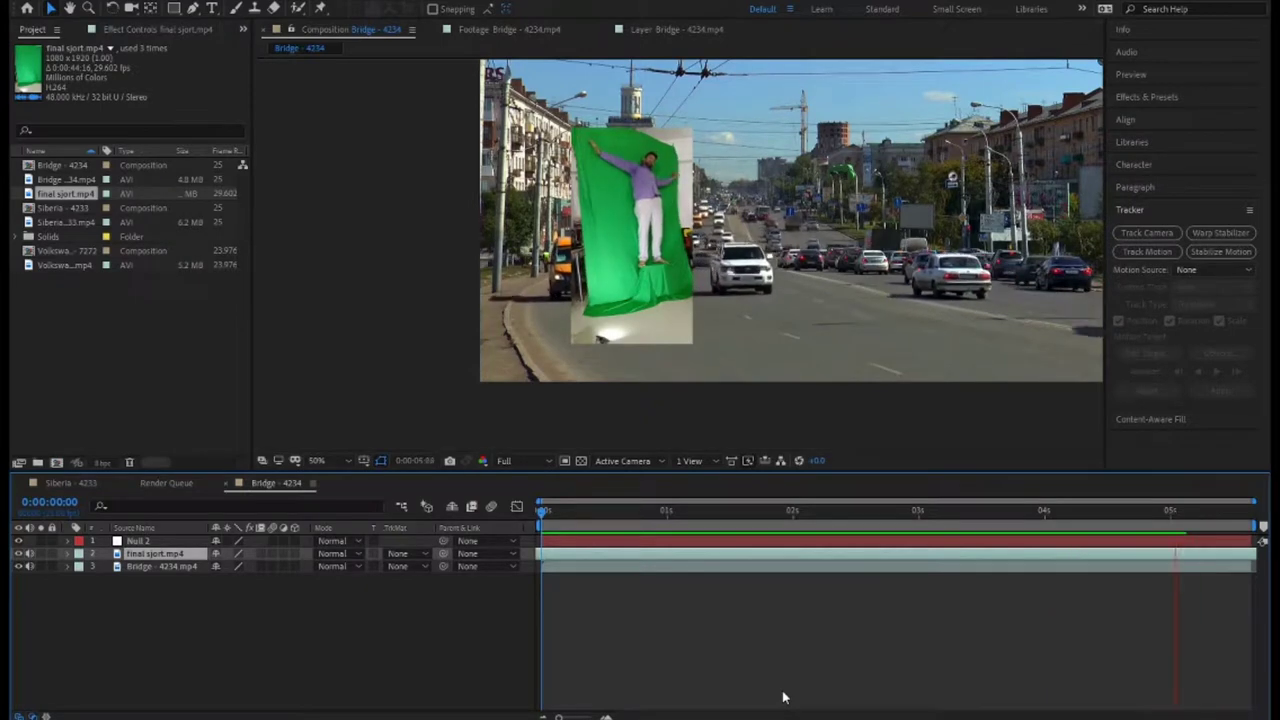
Step: Fine-tune the clip timing, replay from the start, and place the first Pen mask point around the man
{"action": "mouse_move", "coordinate": [610, 552]}
{"action": "left_mouse_down"}
{"action": "mouse_move", "coordinate": [805, 563]}
{"action": "mouse_move", "coordinate": [760, 556]}
{"action": "left_mouse_up"}
{"action": "key", "text": "Home"}
{"action": "key", "text": "space"}
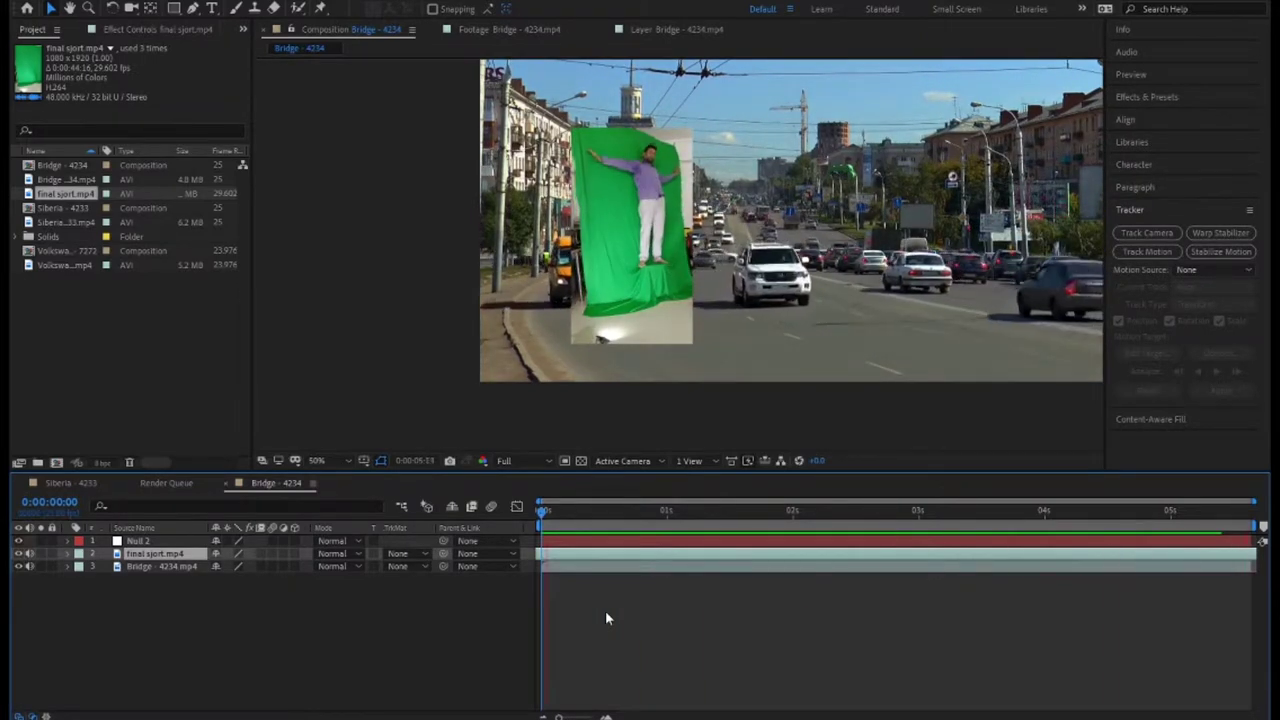
{"action": "key", "text": "space"}
{"action": "key", "text": "g"}
{"action": "left_click", "coordinate": [606, 279]}
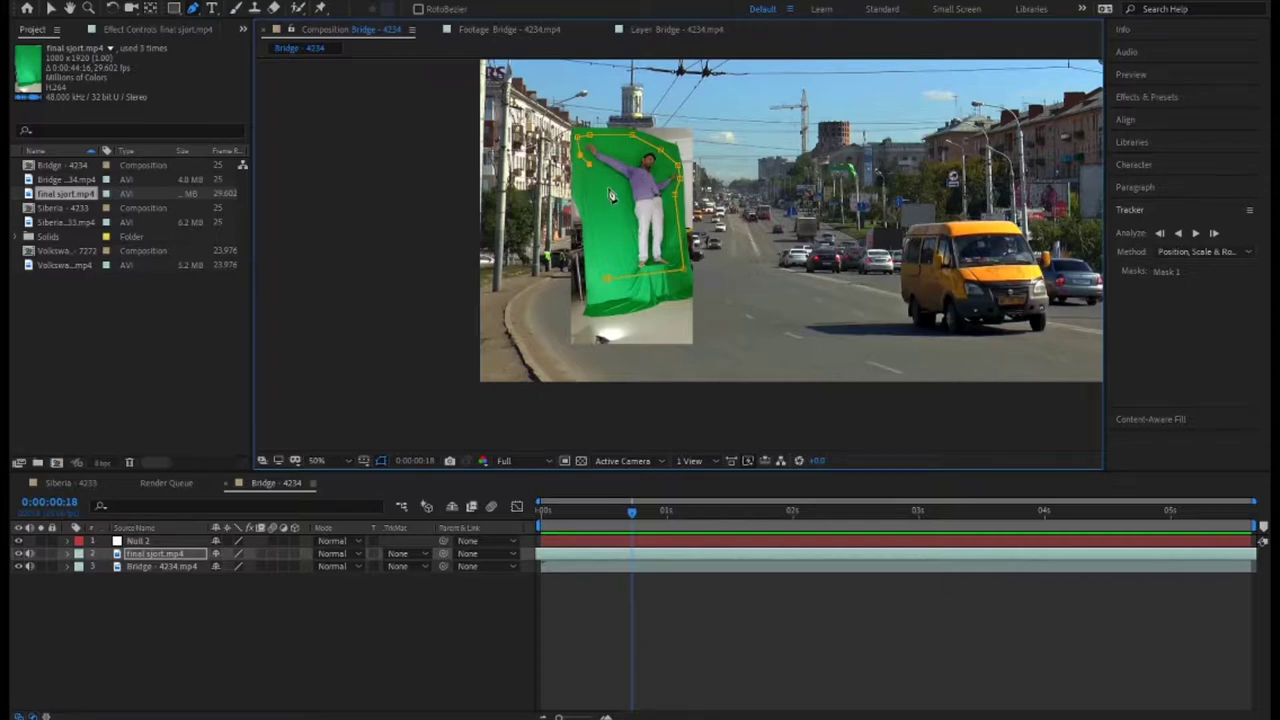
Step: Close the mask at its first vertex and nudge the masked layer slightly left and down
{"action": "left_click", "coordinate": [605, 281]}
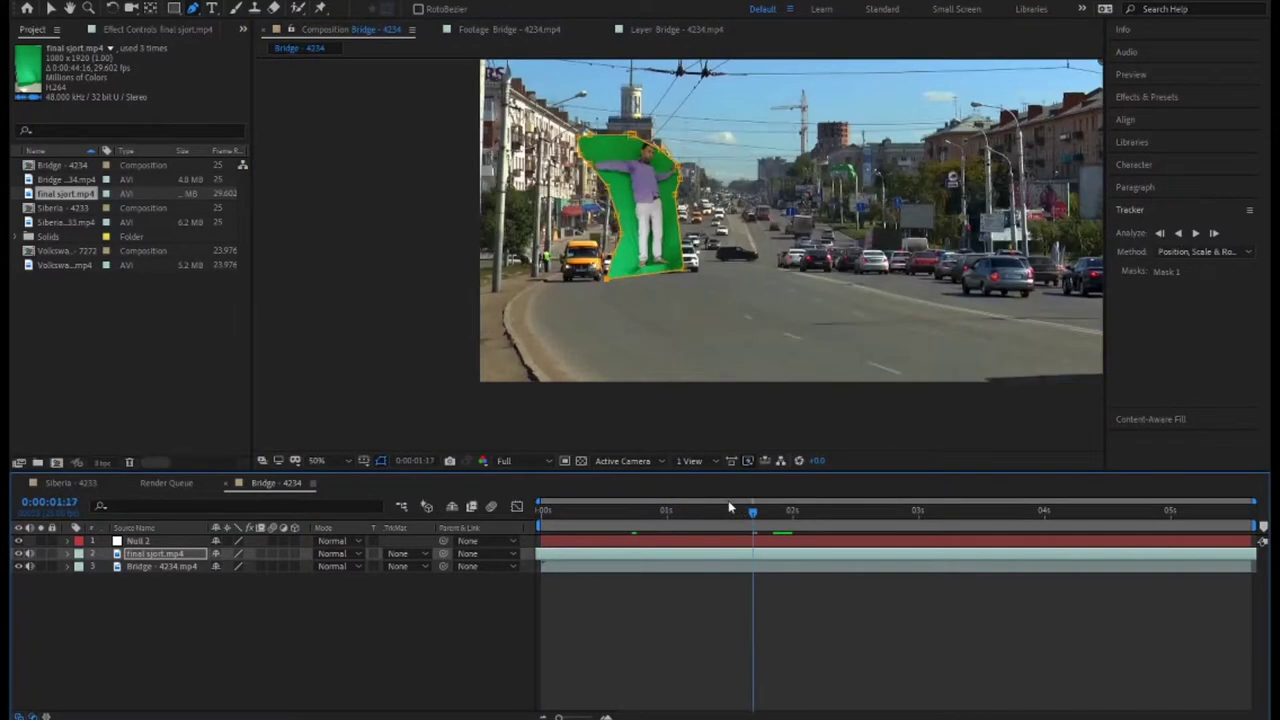
{"action": "left_click", "coordinate": [91, 25]}
{"action": "key", "text": "v"}
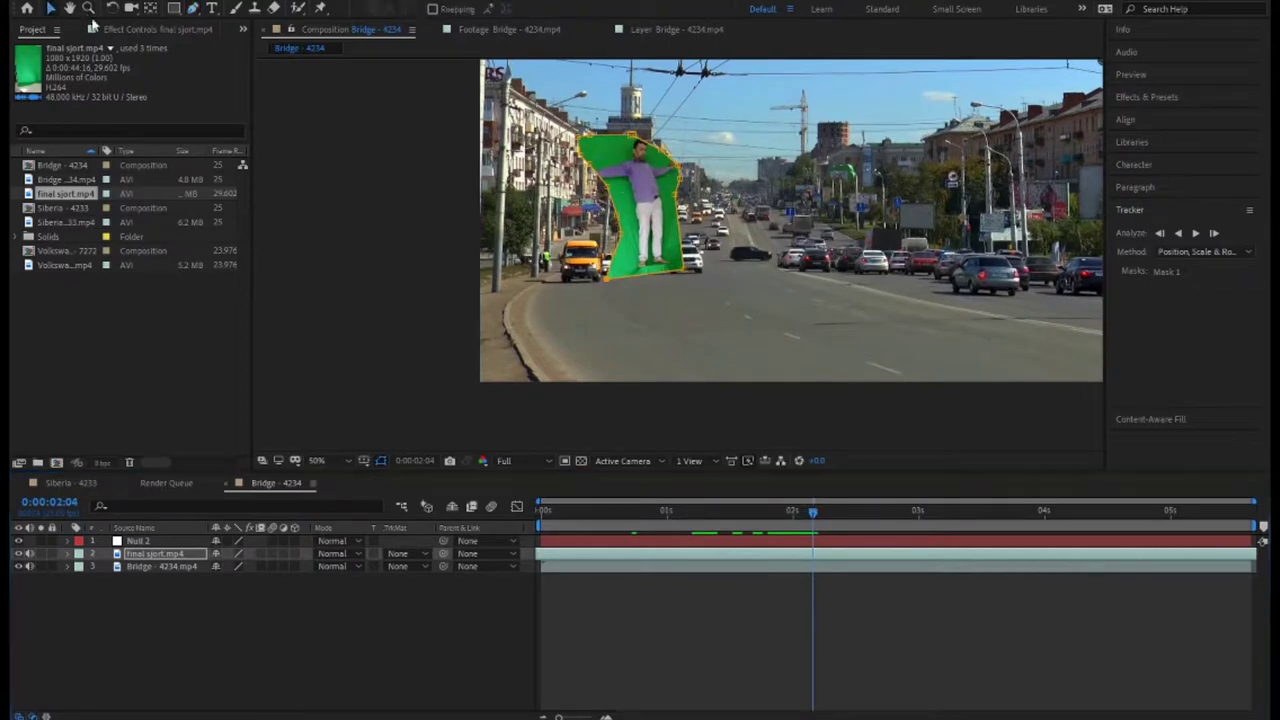
{"action": "left_click", "coordinate": [589, 203]}
{"action": "left_click_drag", "start_coordinate": [587, 166], "coordinate": [580, 176]}
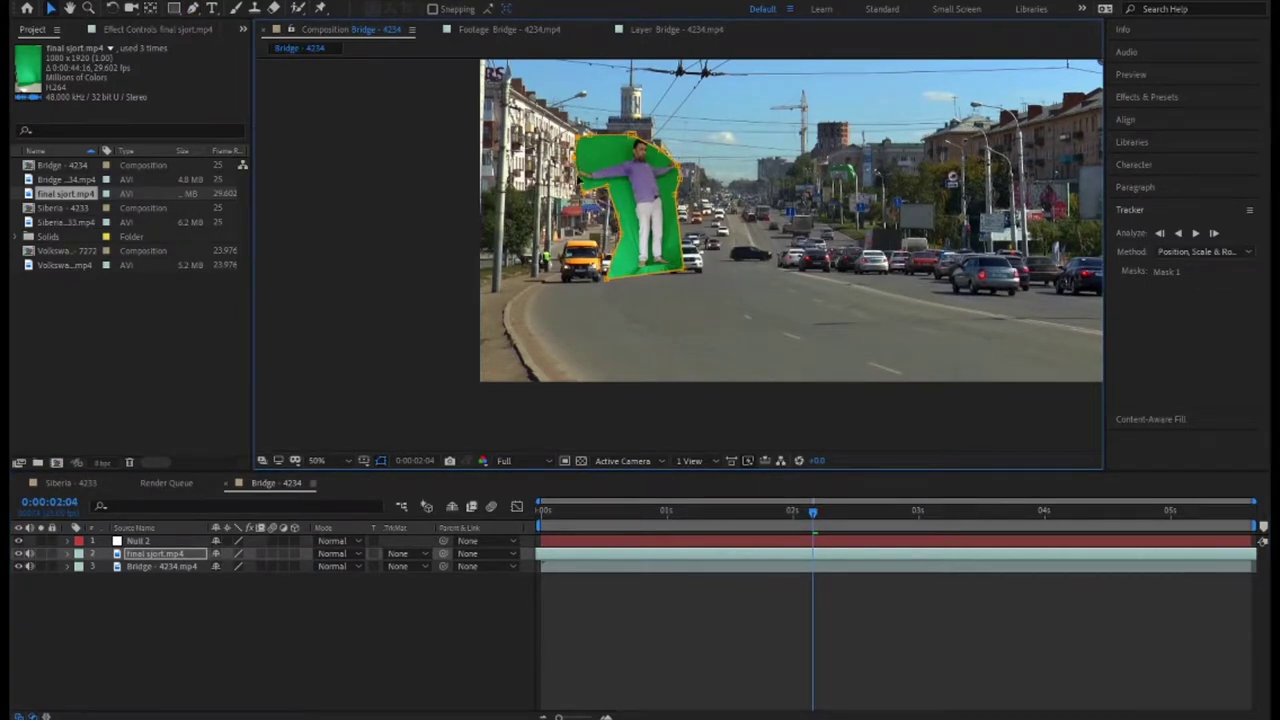
Step: Move to about four seconds and zoom the viewer to 200% to check the mask
{"action": "left_click_drag", "start_coordinate": [812, 512], "coordinate": [1105, 517]}
{"action": "left_click", "coordinate": [664, 150]}
{"action": "scroll", "coordinate": [760, 285], "scroll_direction": "up", "scroll_amount": 2}
{"action": "scroll", "coordinate": [760, 285], "scroll_direction": "up", "scroll_amount": 1}
{"action": "scroll", "coordinate": [760, 285], "scroll_direction": "up", "scroll_amount": 1}
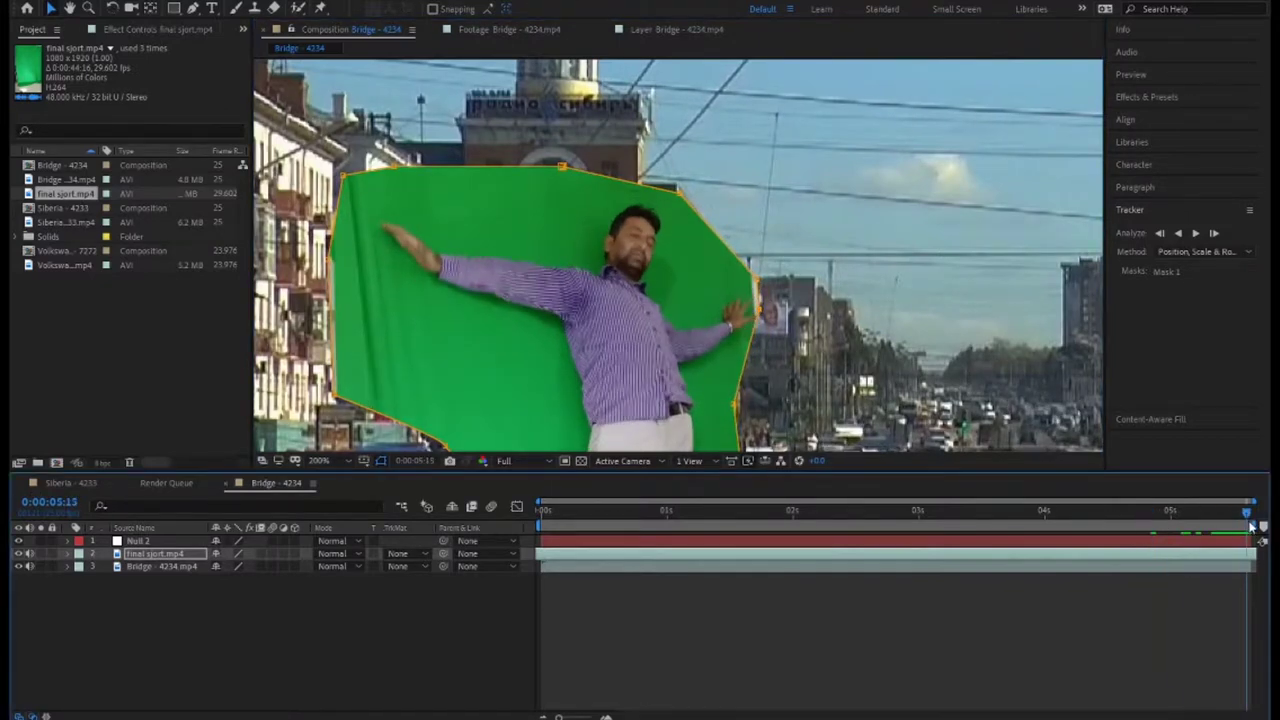
Step: At 0:00:04:15, reshape the mask's right edge to fit the green screen
{"action": "left_click", "coordinate": [1126, 555]}
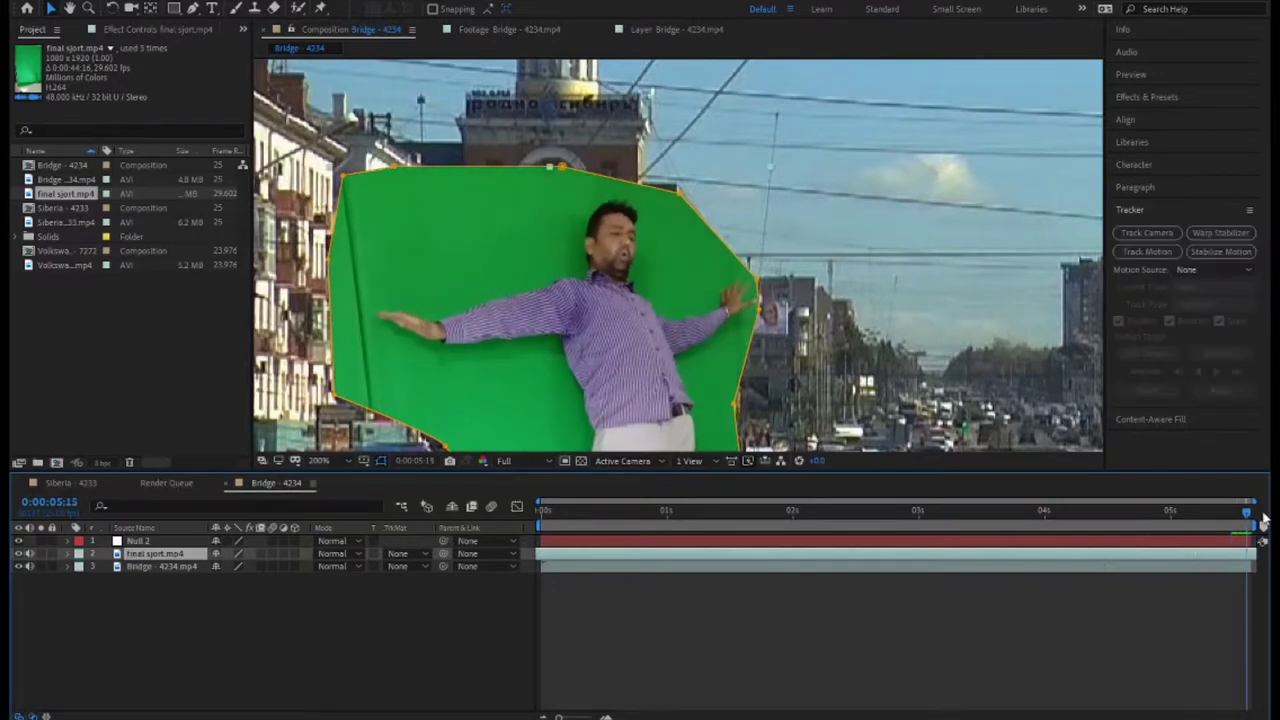
{"action": "left_click_drag", "start_coordinate": [1225, 519], "coordinate": [1120, 522]}
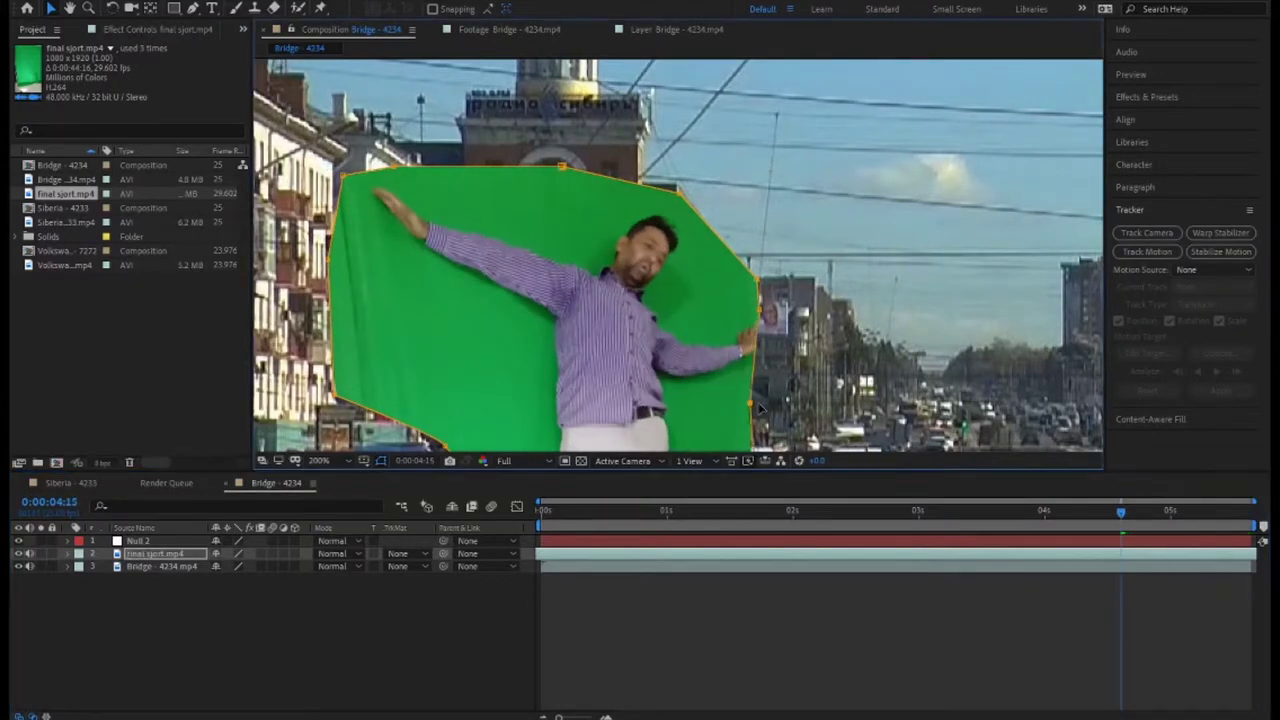
{"action": "left_click_drag", "start_coordinate": [730, 409], "coordinate": [759, 341]}
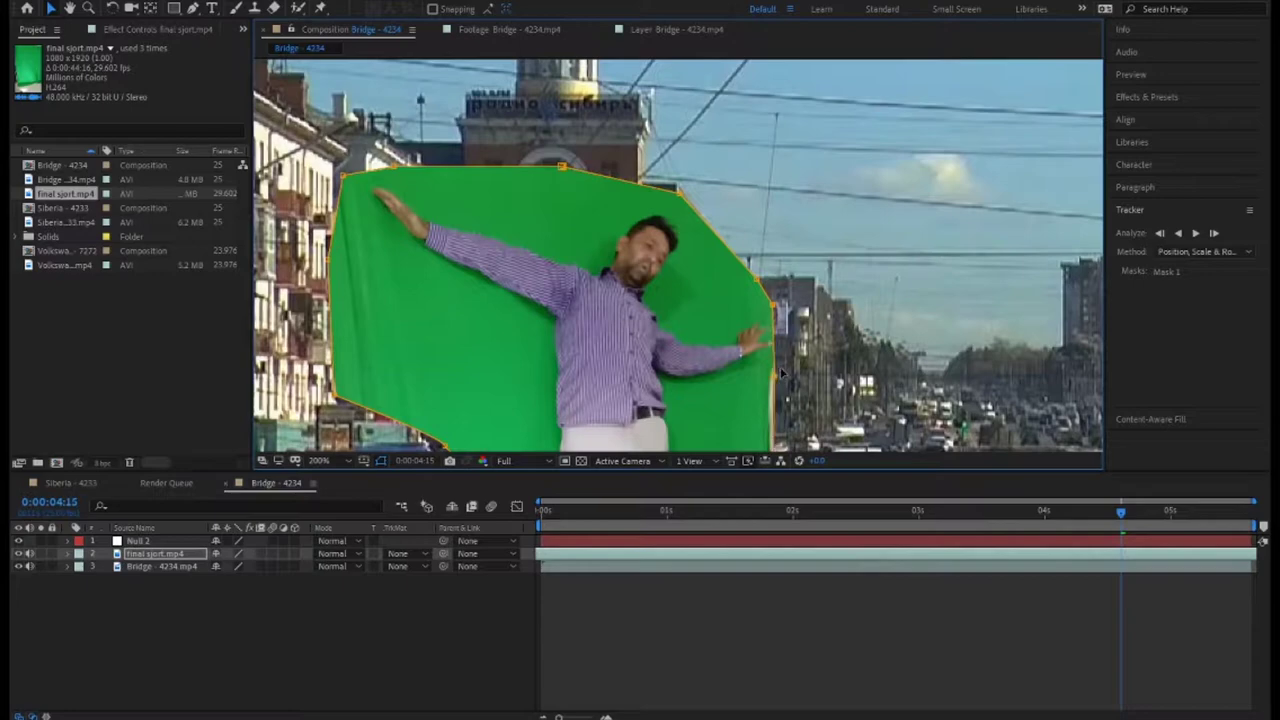
{"action": "key", "text": "comma"}
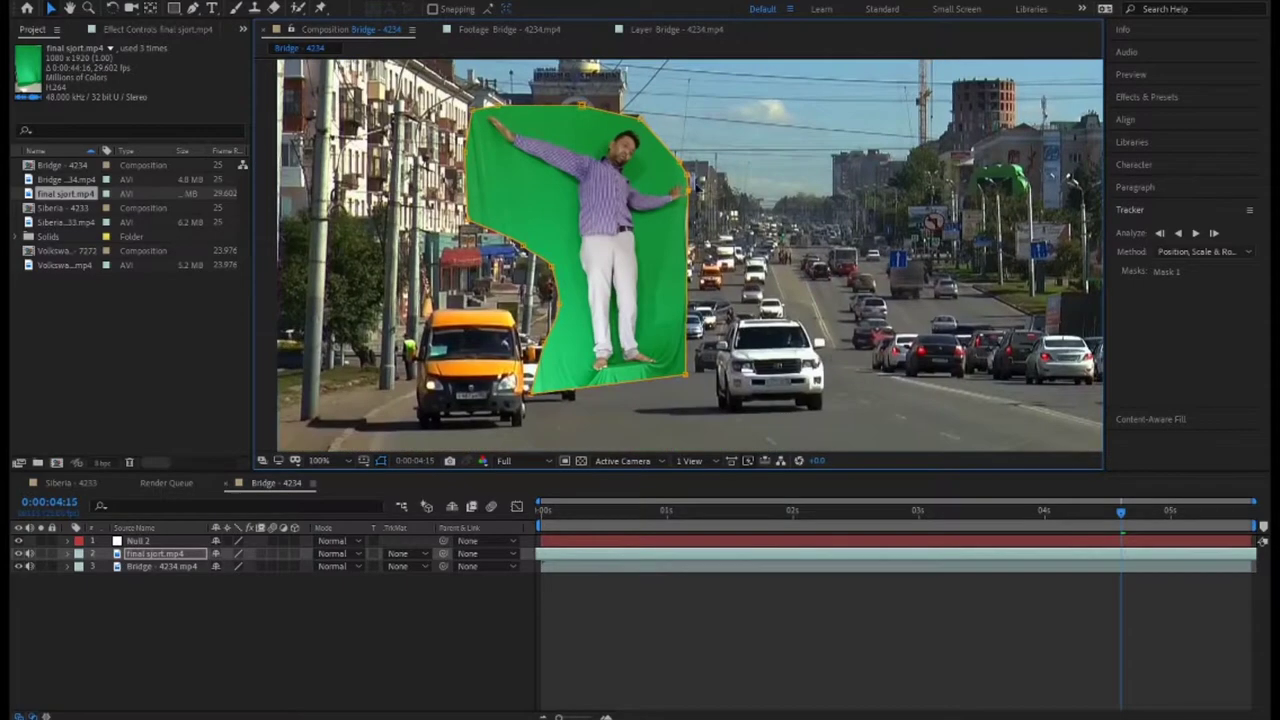
{"action": "left_click_drag", "start_coordinate": [696, 192], "coordinate": [658, 262]}
{"action": "scroll", "coordinate": [700, 172], "scroll_direction": "up", "scroll_amount": 2}
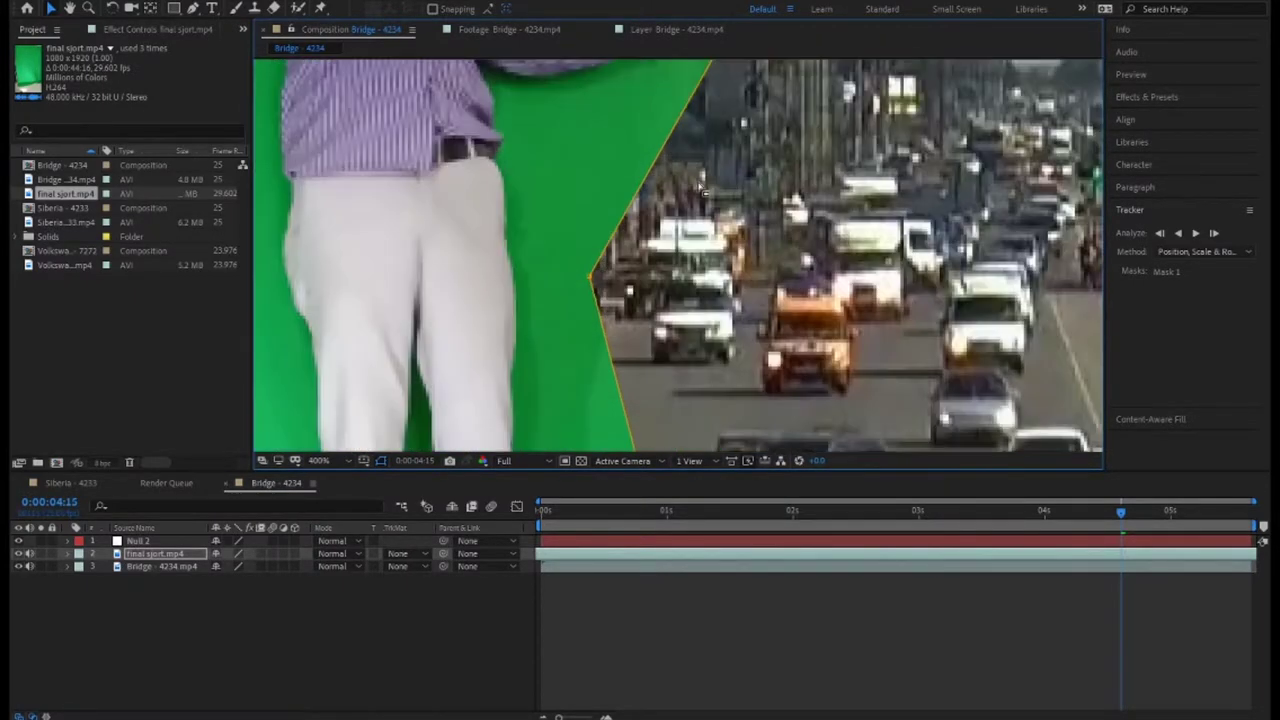
{"action": "scroll", "coordinate": [715, 168], "scroll_direction": "up", "scroll_amount": 2}
{"action": "scroll", "coordinate": [729, 165], "scroll_direction": "down", "scroll_amount": 2}
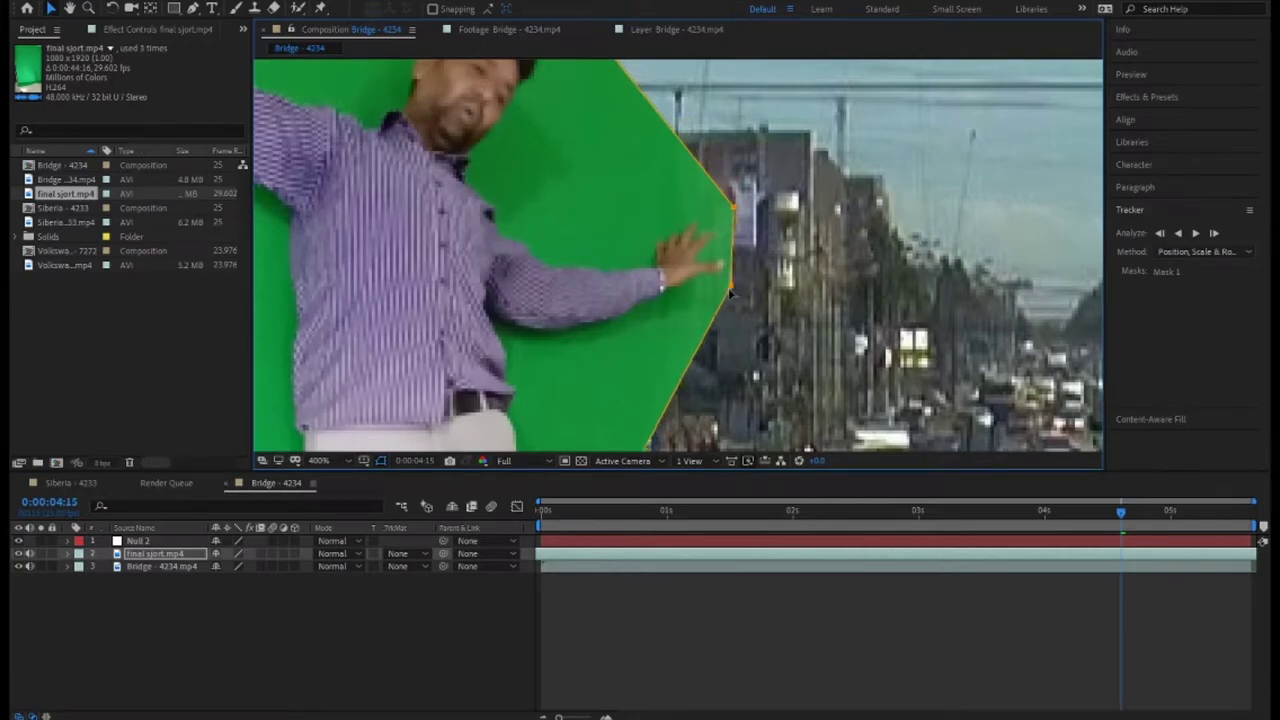
{"action": "scroll", "coordinate": [657, 200], "scroll_direction": "down", "scroll_amount": 2}
{"action": "left_click_drag", "start_coordinate": [727, 309], "coordinate": [772, 283]}
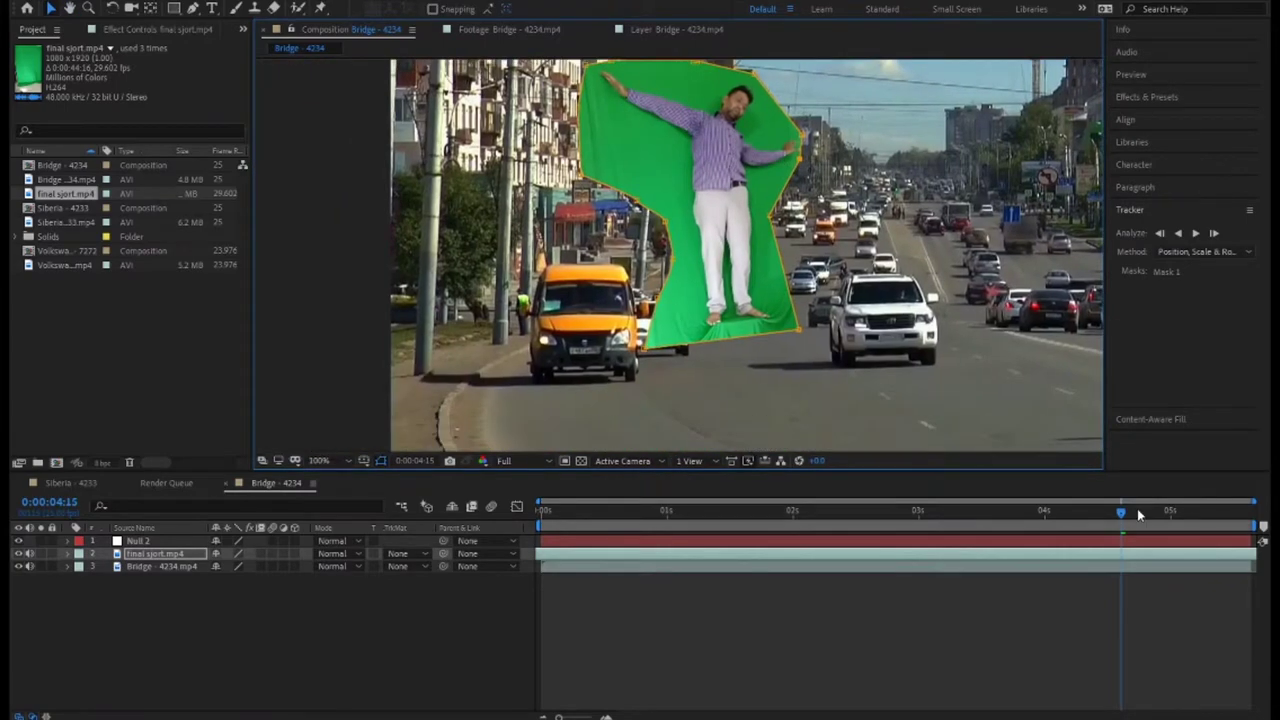
Step: Refit the mask's top-right corner at 0:00:05:10 and its top point at 0:00:04:11, then play to check
{"action": "left_click_drag", "start_coordinate": [1138, 514], "coordinate": [1221, 512]}
{"action": "scroll", "coordinate": [815, 330], "scroll_direction": "up", "scroll_amount": 2}
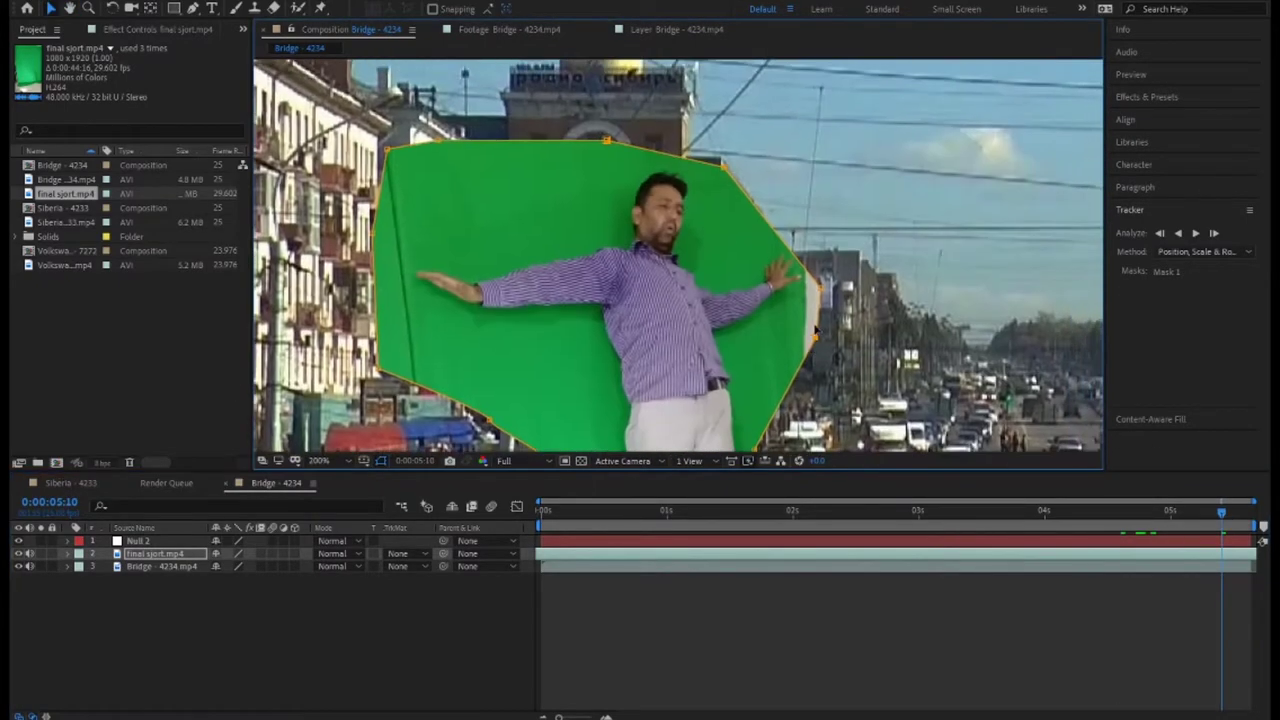
{"action": "left_click_drag", "start_coordinate": [725, 170], "coordinate": [790, 211]}
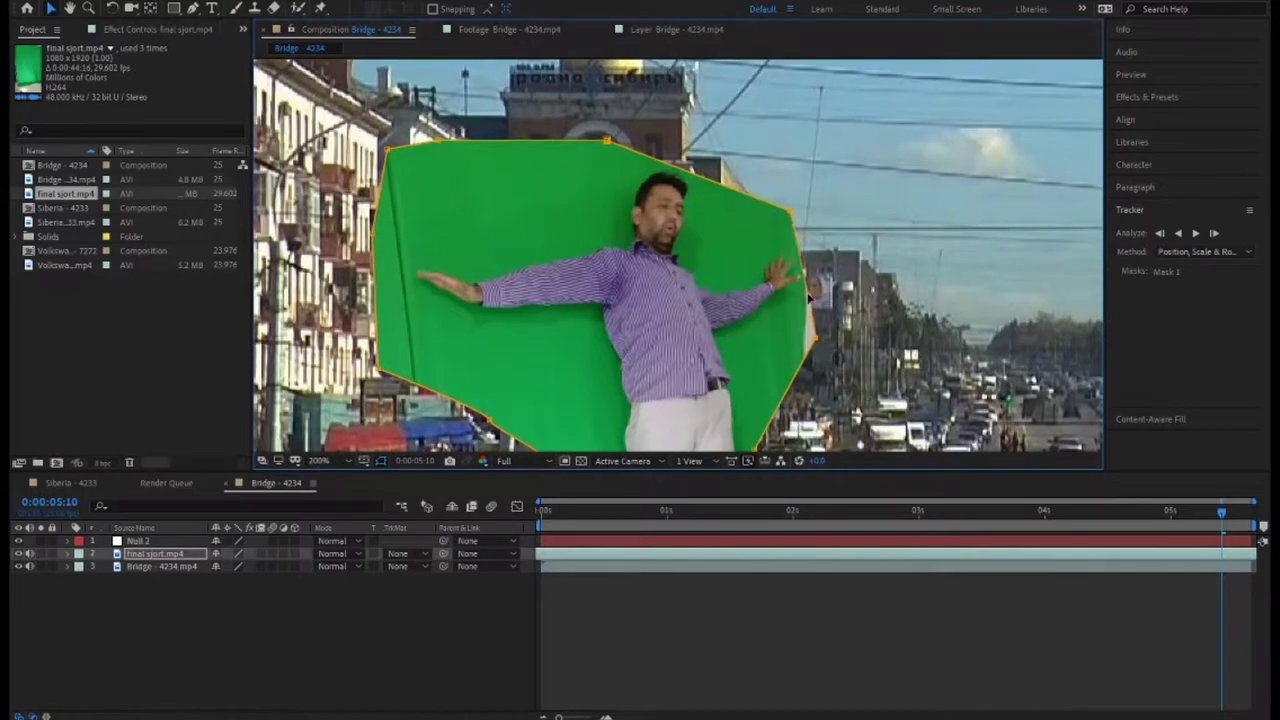
{"action": "left_click_drag", "start_coordinate": [817, 345], "coordinate": [805, 344]}
{"action": "left_click_drag", "start_coordinate": [1233, 533], "coordinate": [1102, 526]}
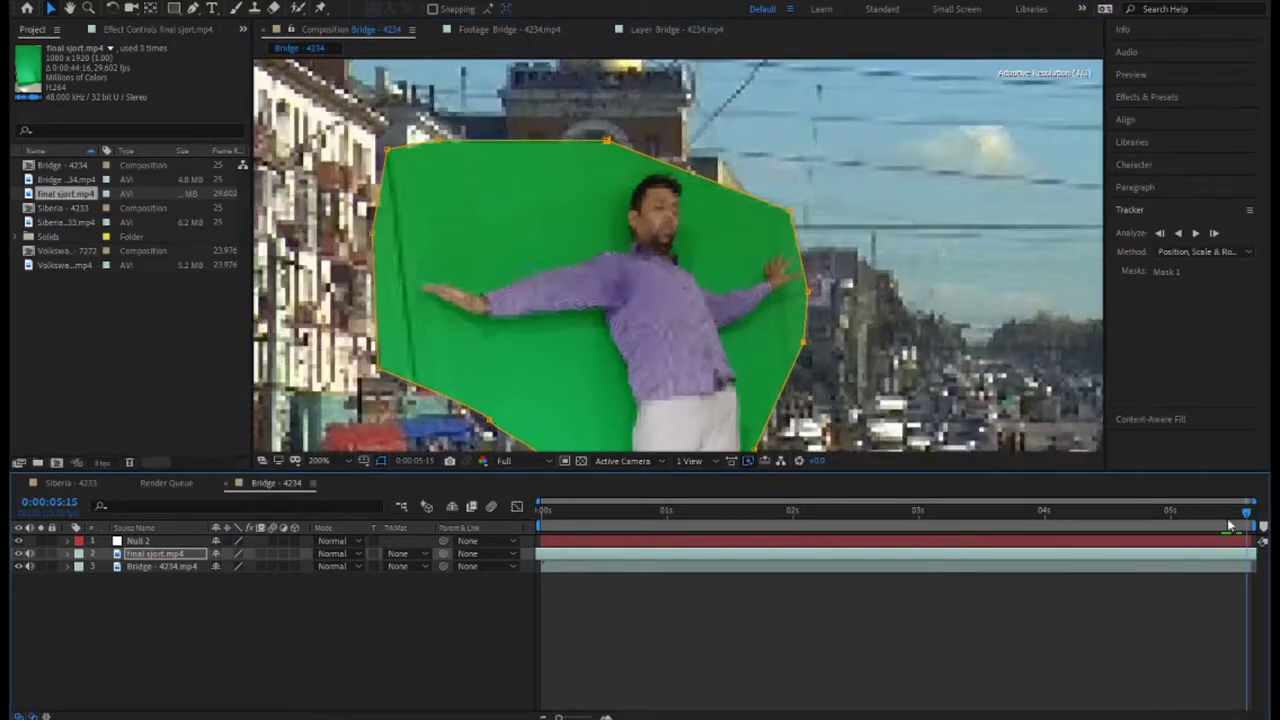
{"action": "left_click", "coordinate": [1156, 558]}
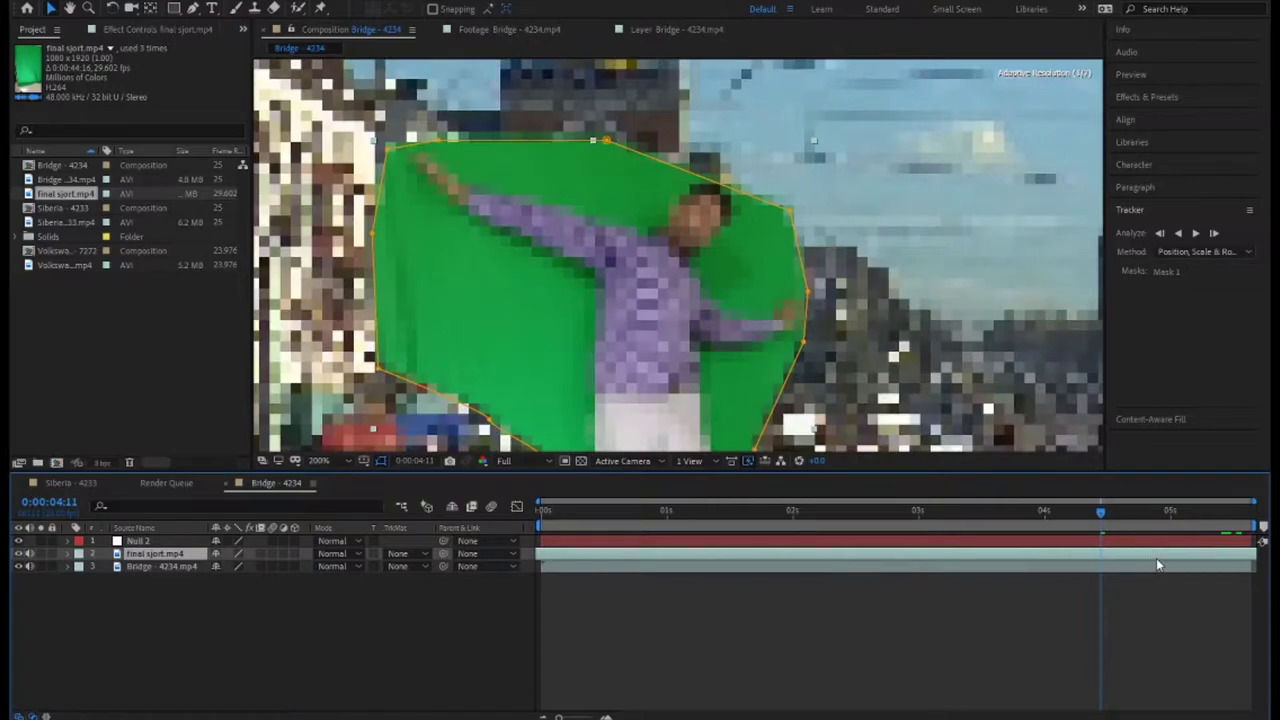
{"action": "left_click_drag", "start_coordinate": [603, 140], "coordinate": [662, 132]}
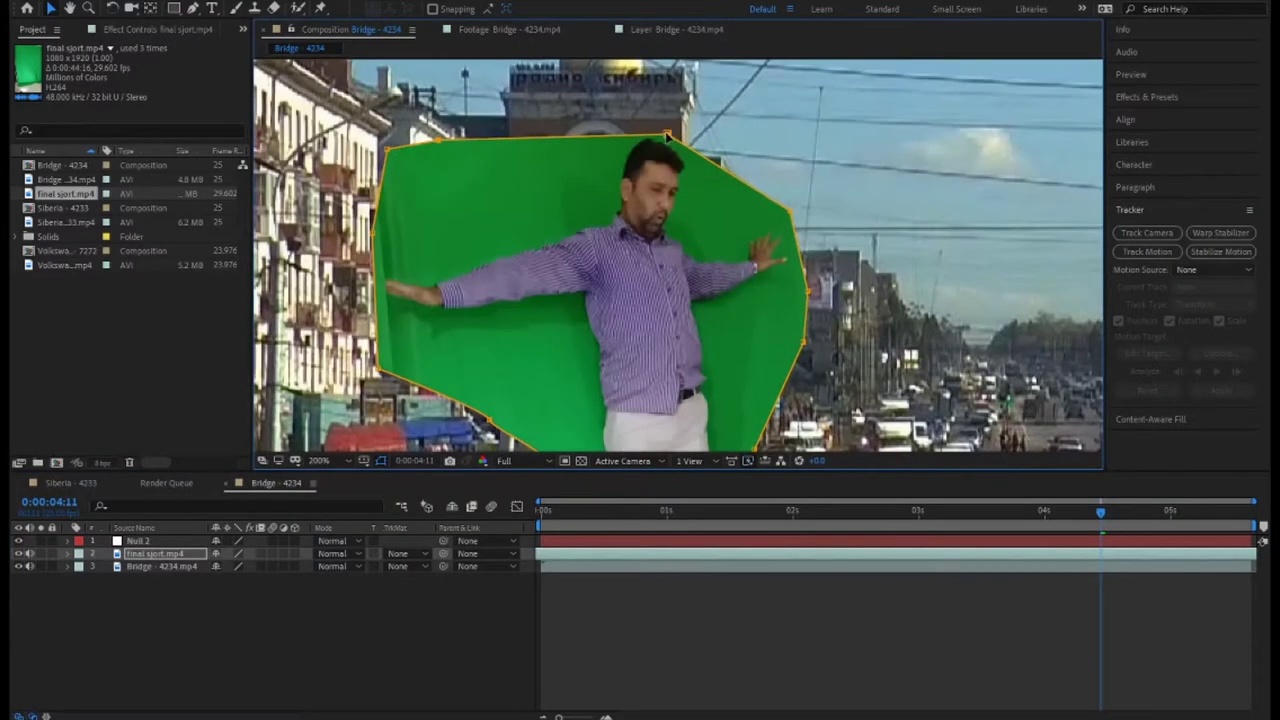
{"action": "key", "text": "space"}
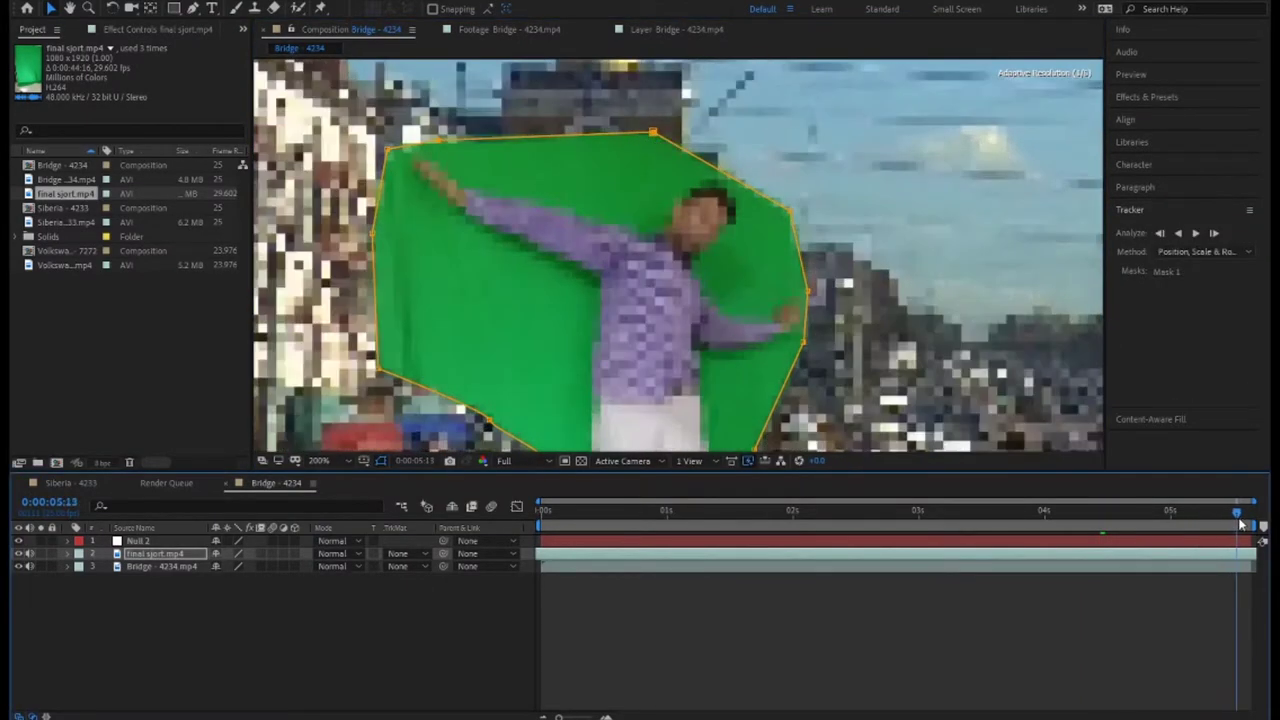
{"action": "left_click_drag", "start_coordinate": [607, 367], "coordinate": [755, 370]}
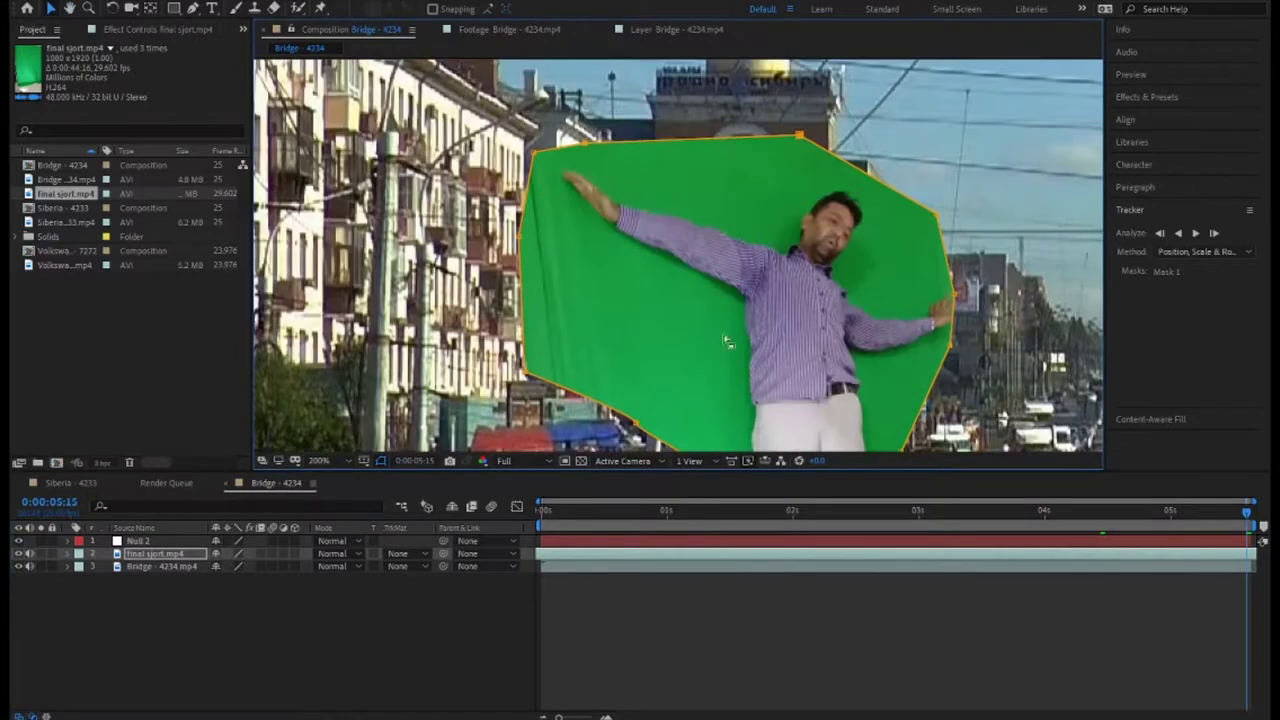
Step: At 0:00:04:04, rotate the green-screen layer slightly clockwise
{"action": "left_click_drag", "start_coordinate": [1246, 527], "coordinate": [517, 509]}
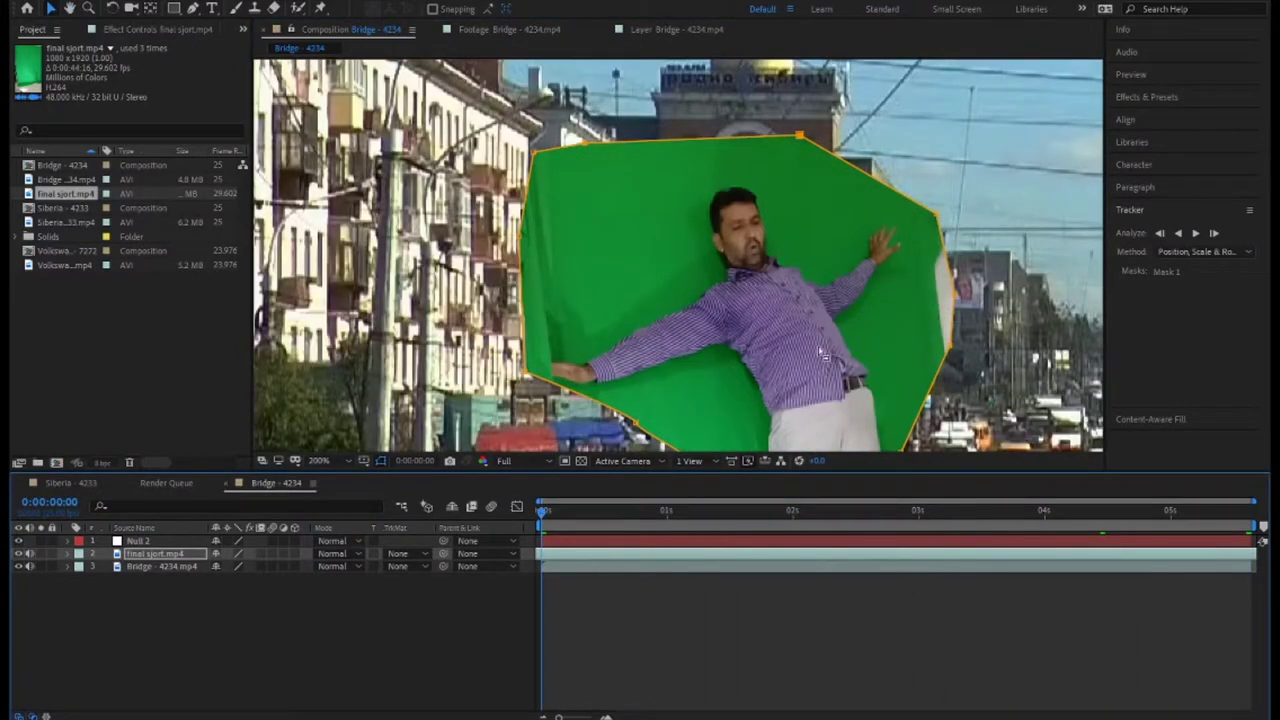
{"action": "left_click_drag", "start_coordinate": [672, 510], "coordinate": [1065, 510]}
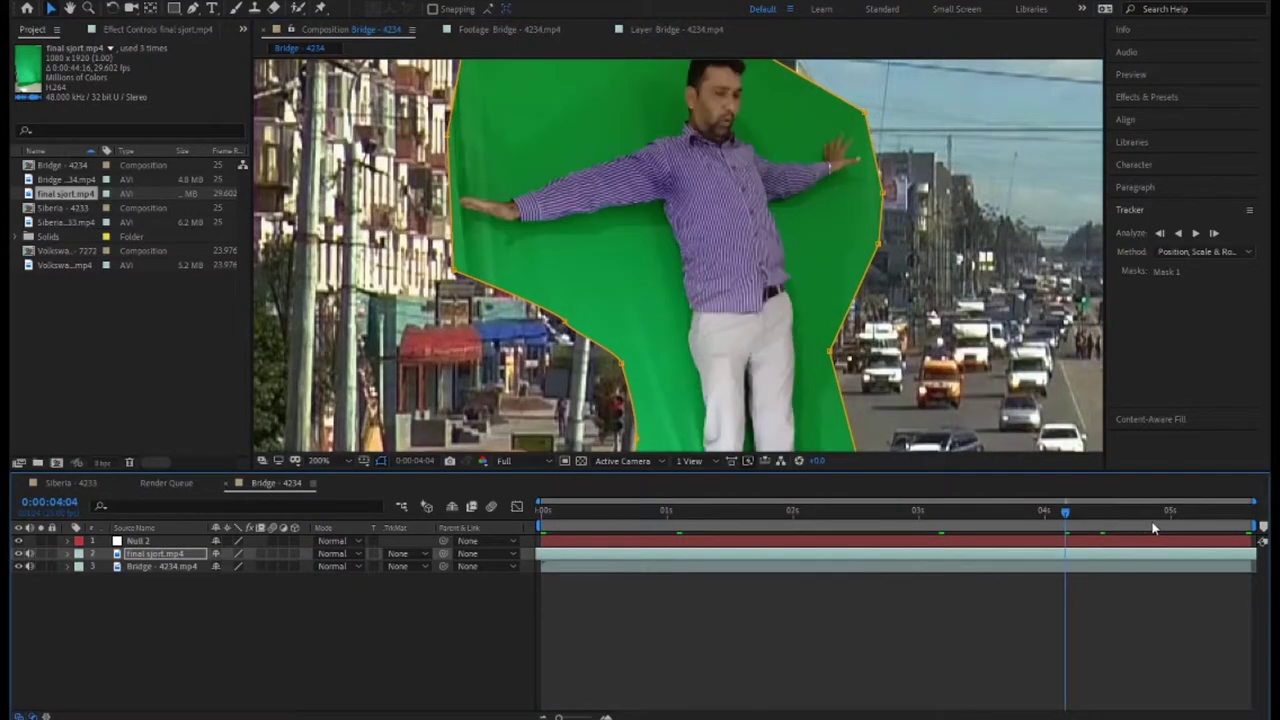
{"action": "left_click", "coordinate": [166, 558]}
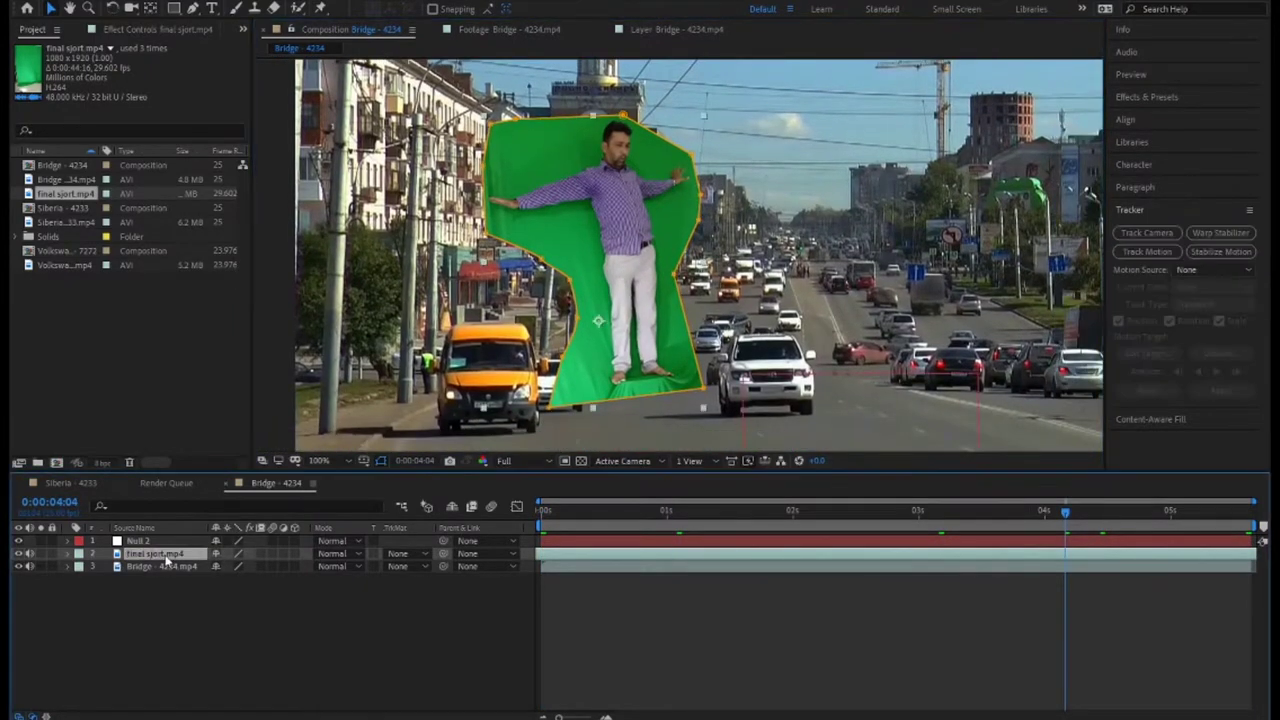
{"action": "left_click", "coordinate": [112, 8]}
{"action": "left_click_drag", "start_coordinate": [681, 222], "coordinate": [690, 236]}
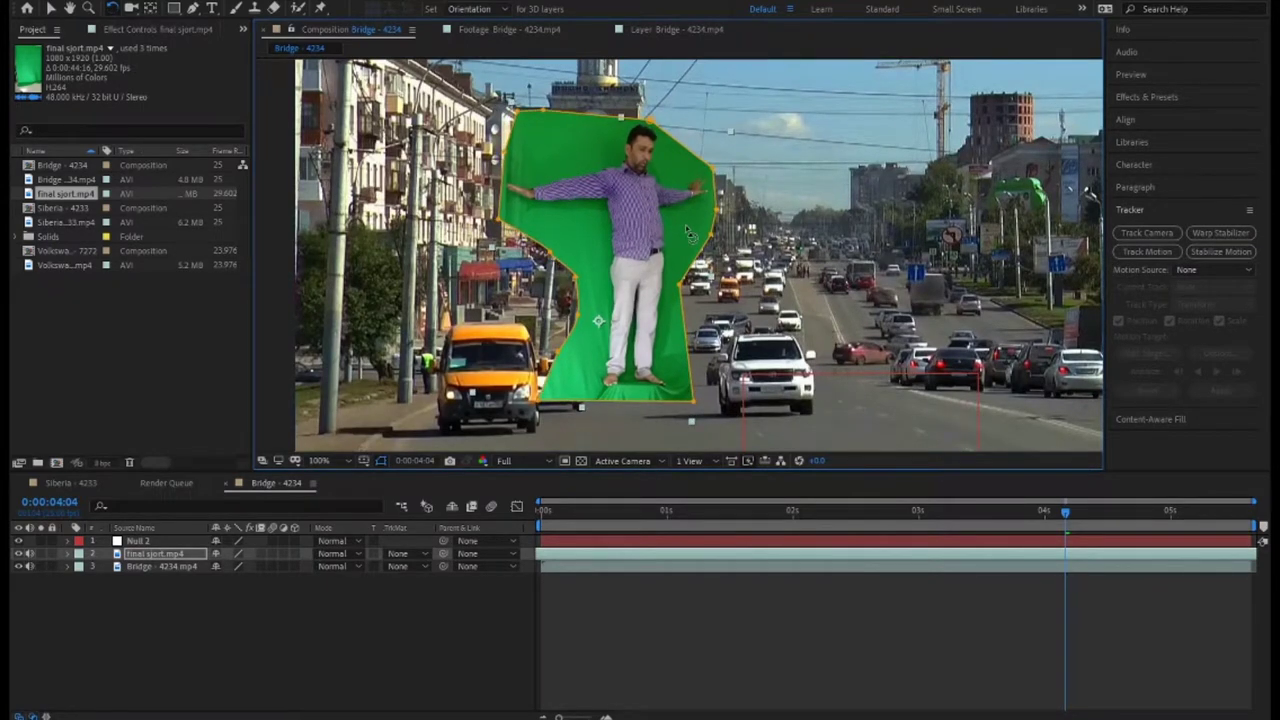
Step: Apply Selective Color with Greens Magenta at -100%, then duplicate the effect
{"action": "left_click", "coordinate": [175, 0]}
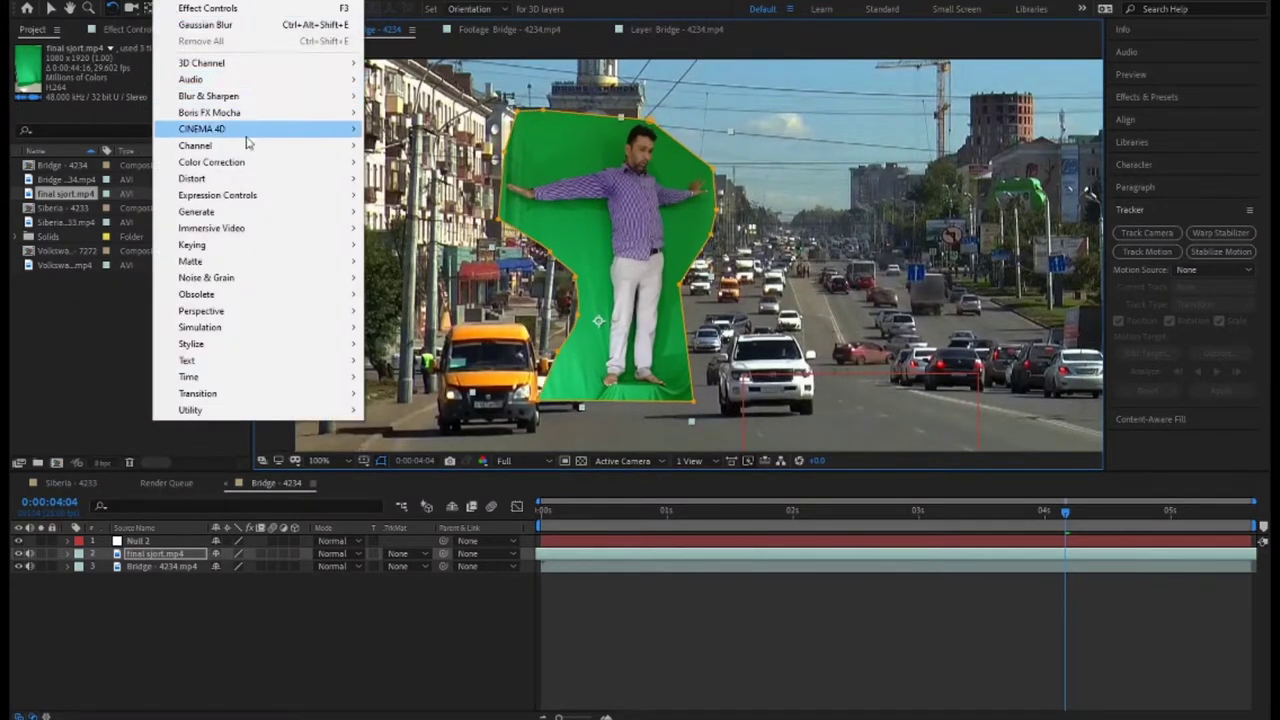
{"action": "mouse_move", "coordinate": [260, 162]}
{"action": "left_click", "coordinate": [453, 640]}
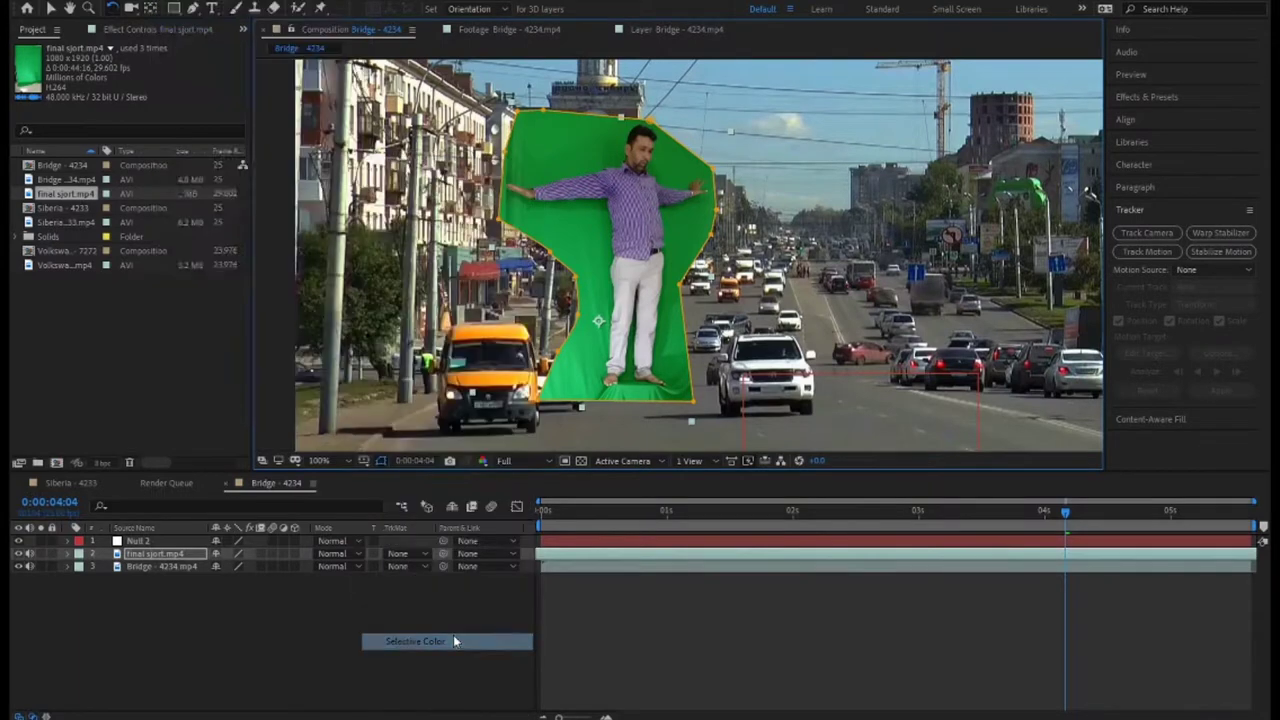
{"action": "left_click", "coordinate": [172, 74]}
{"action": "left_click", "coordinate": [172, 86]}
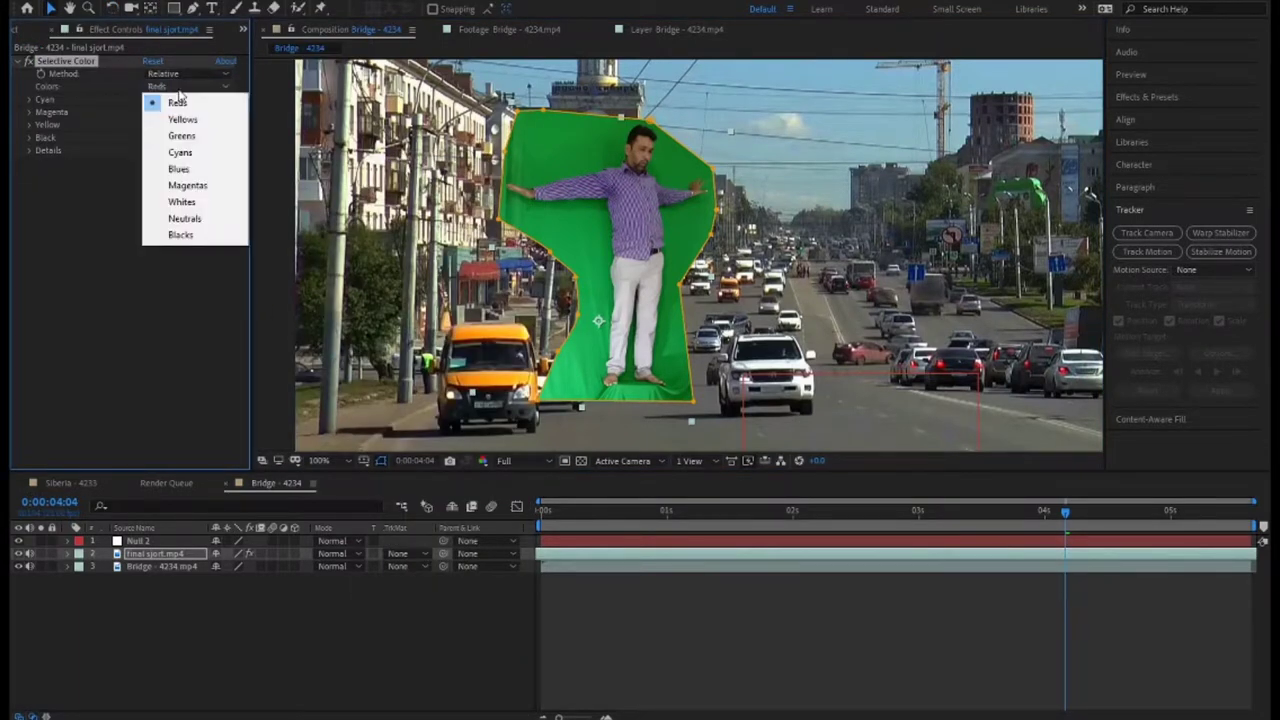
{"action": "left_click", "coordinate": [184, 137]}
{"action": "left_click_drag", "start_coordinate": [152, 111], "coordinate": [140, 111]}
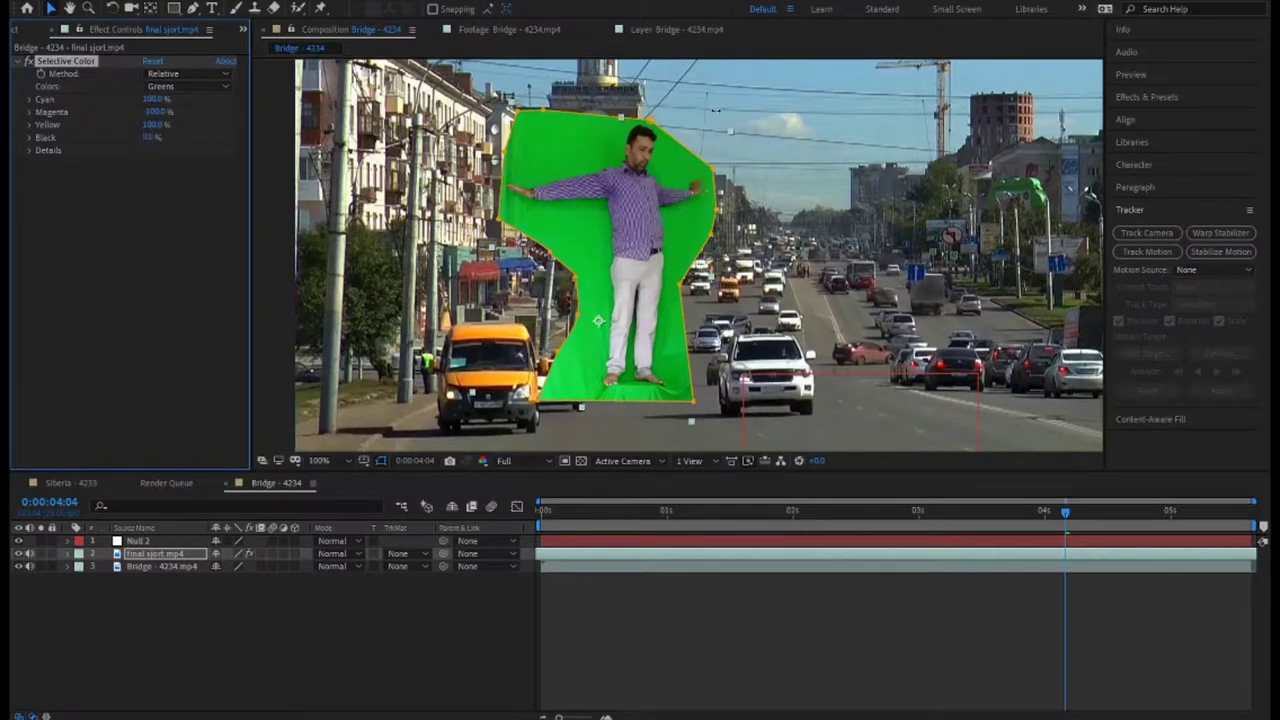
{"action": "right_click", "coordinate": [92, 66]}
{"action": "key", "text": "Escape"}
{"action": "key", "text": "ctrl+d"}
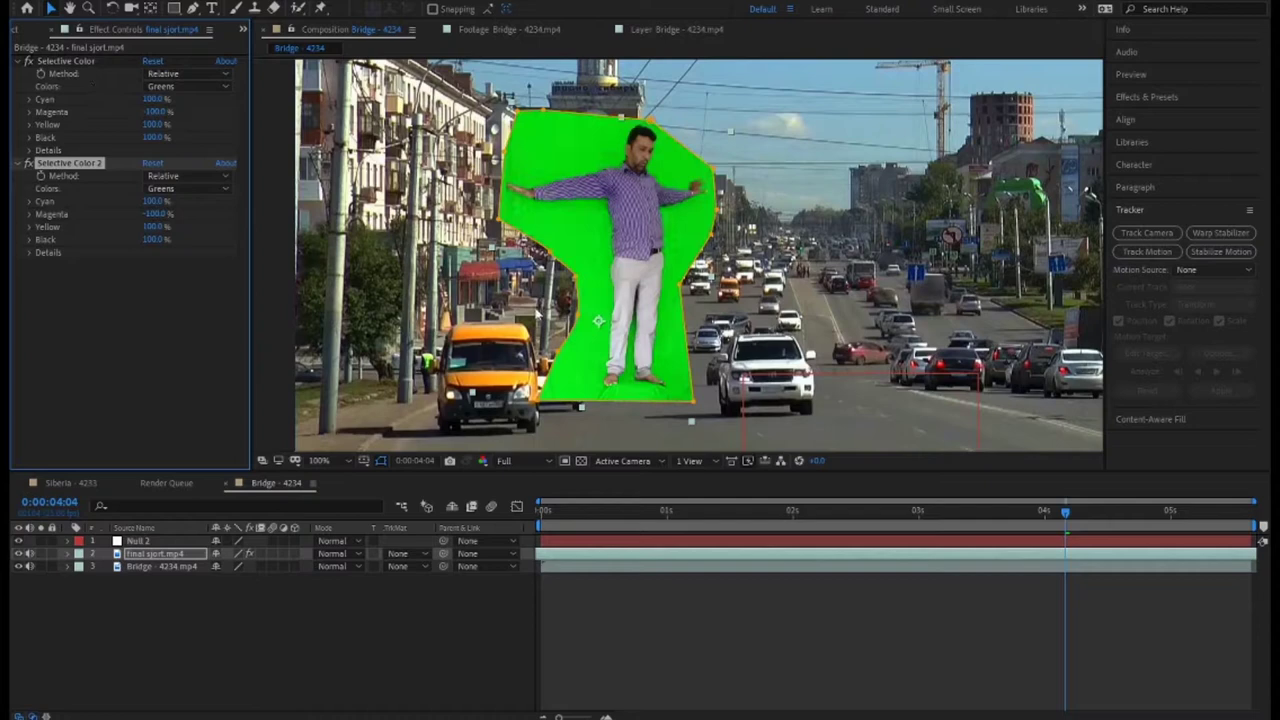
Step: Add Keylight (1.2) to the green-screen clip
{"action": "left_click", "coordinate": [210, 3]}
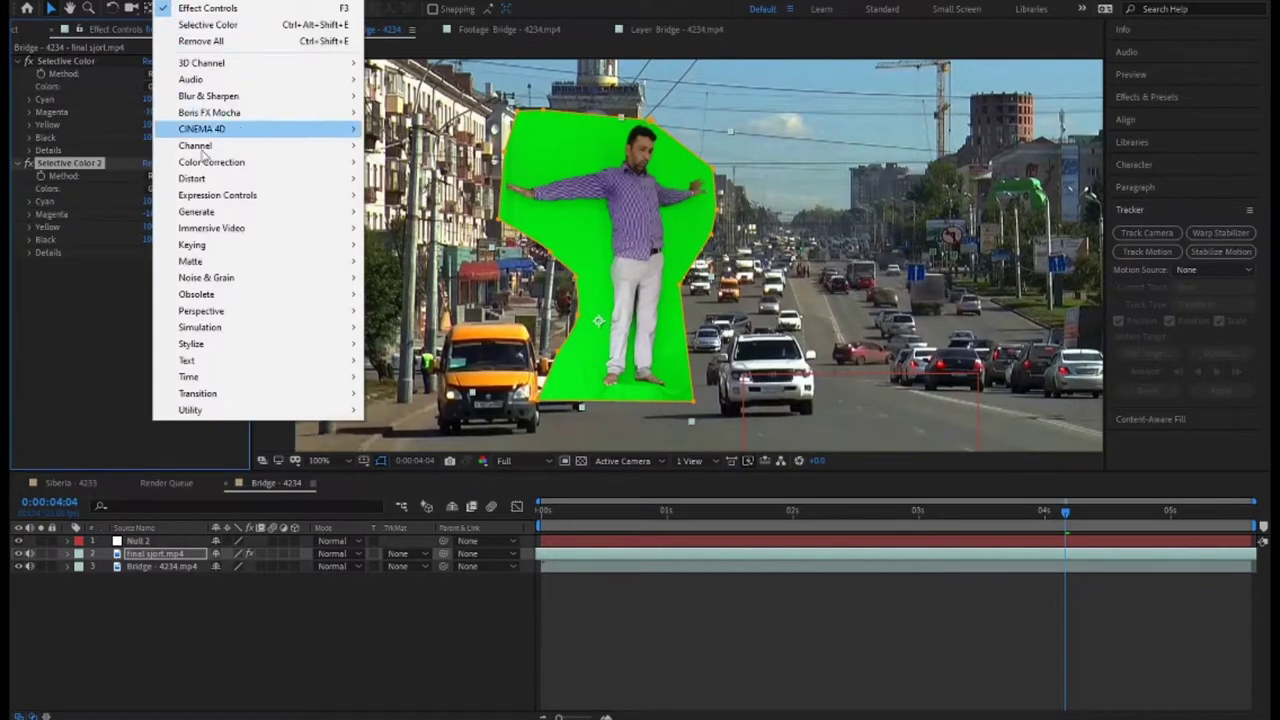
{"action": "mouse_move", "coordinate": [240, 245]}
{"action": "left_click", "coordinate": [456, 378]}
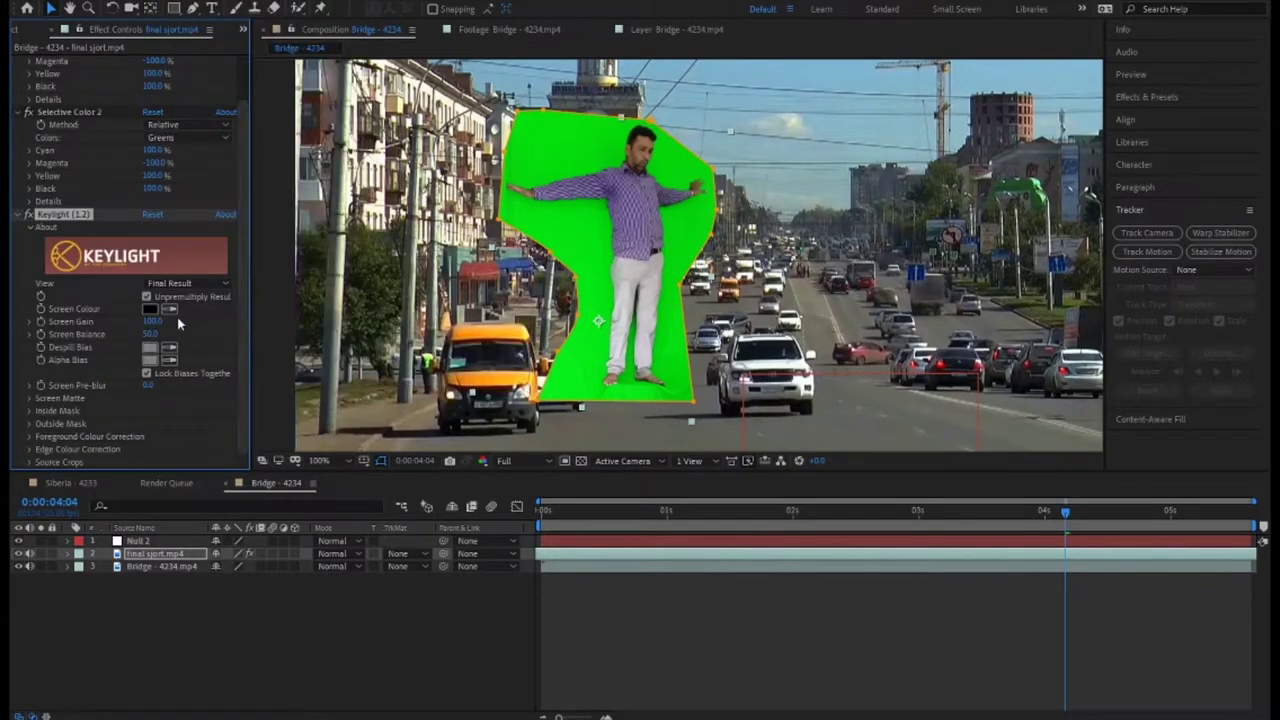
Step: Sample the green screen as Keylight's Screen Colour and set View to Screen Matte
{"action": "left_click", "coordinate": [597, 233]}
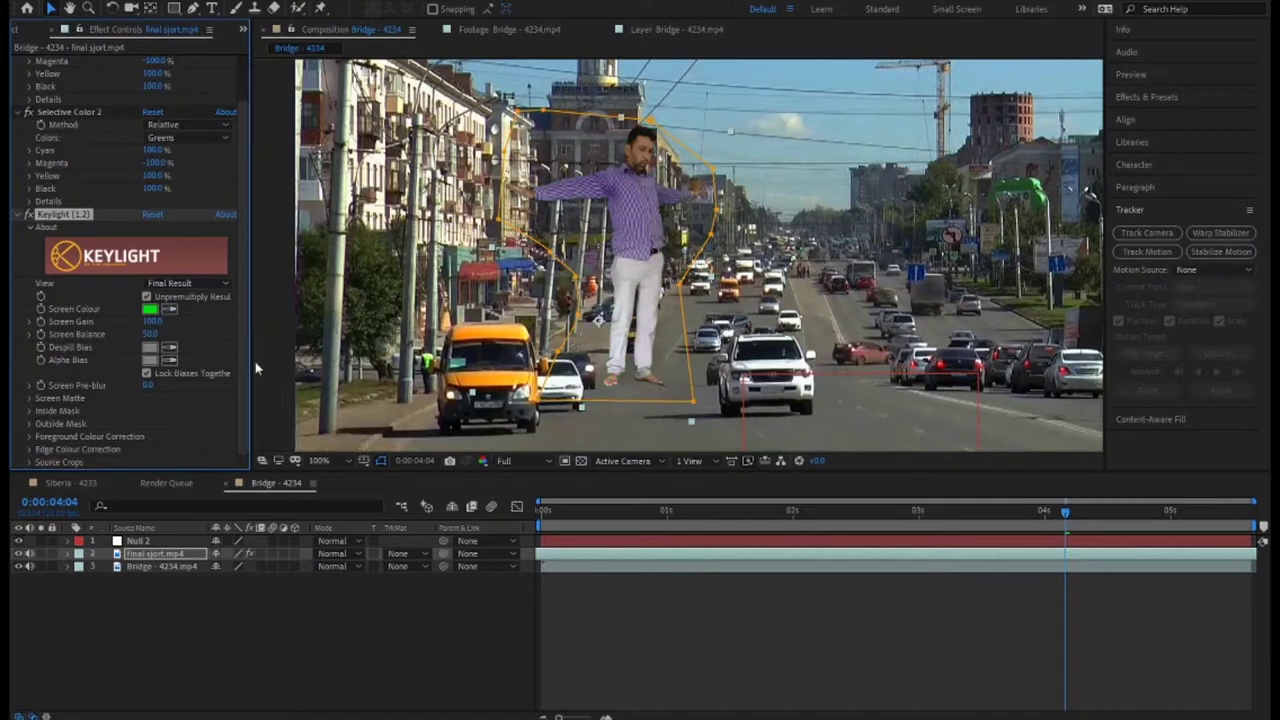
{"action": "left_click", "coordinate": [190, 283]}
{"action": "left_click", "coordinate": [216, 374]}
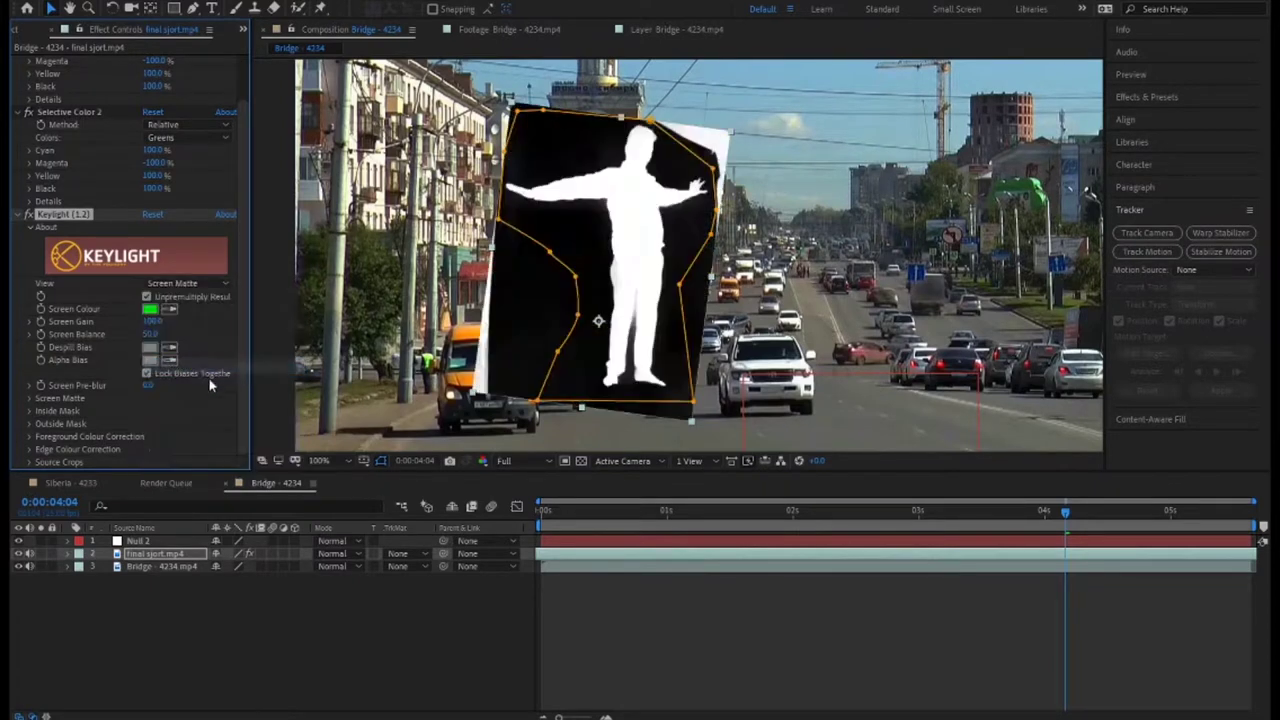
Step: Tune Screen Matte Clip White and Clip Rollback, then scrub to 0:00:04:13 to check the matte
{"action": "left_click", "coordinate": [29, 398]}
{"action": "scroll", "coordinate": [160, 352], "scroll_direction": "down", "scroll_amount": 3}
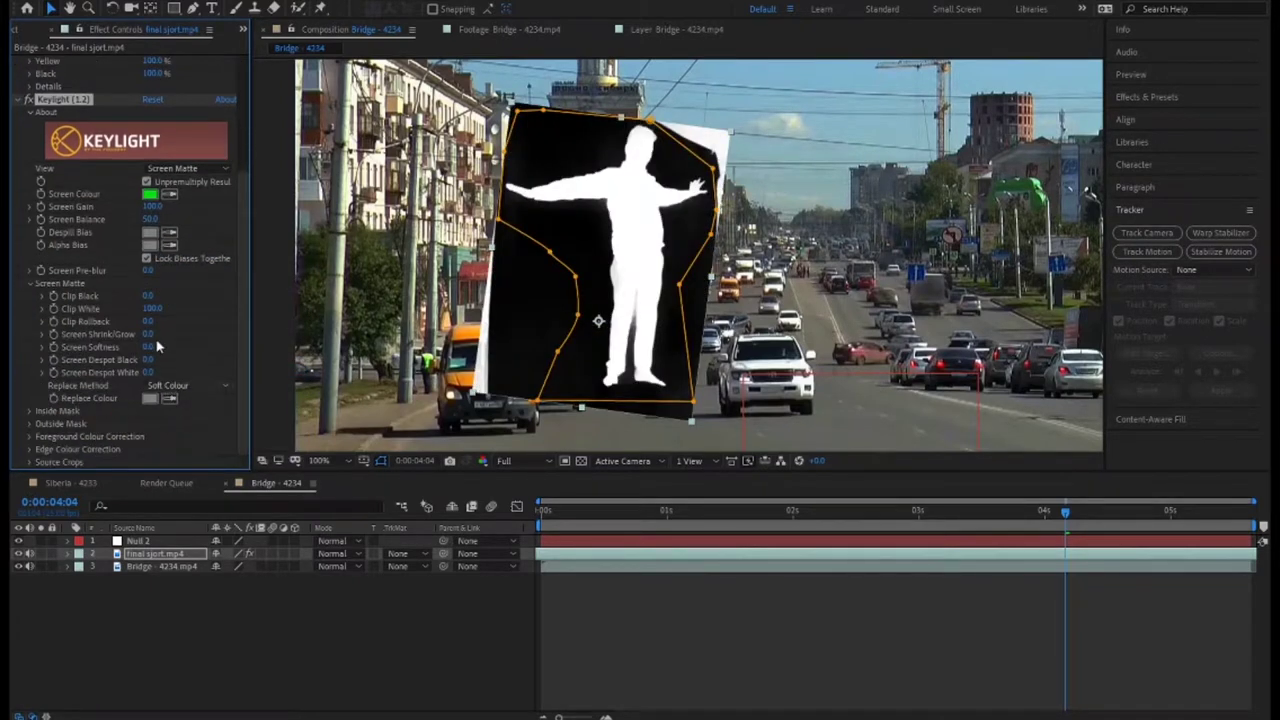
{"action": "mouse_move", "coordinate": [152, 308]}
{"action": "left_mouse_down"}
{"action": "mouse_move", "coordinate": [134, 311]}
{"action": "mouse_move", "coordinate": [170, 308]}
{"action": "mouse_move", "coordinate": [134, 322]}
{"action": "mouse_move", "coordinate": [233, 325]}
{"action": "left_mouse_up"}
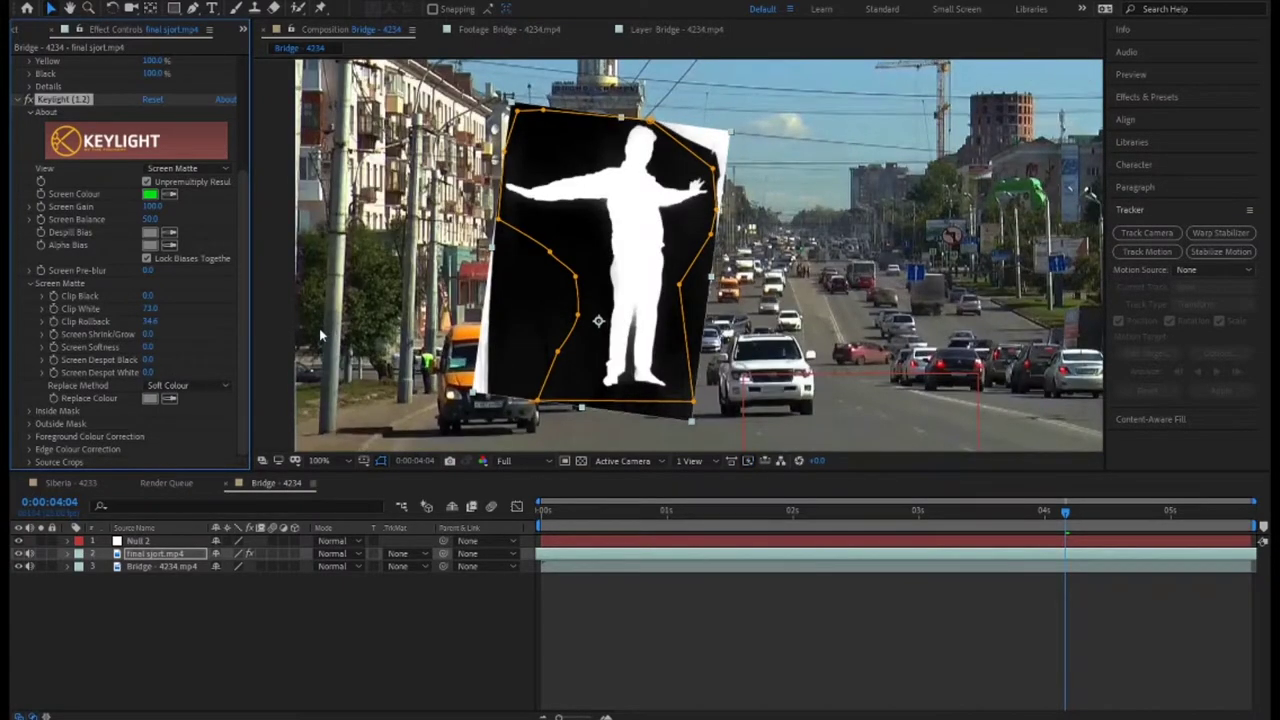
{"action": "left_click_drag", "start_coordinate": [170, 321], "coordinate": [233, 323]}
{"action": "mouse_move", "coordinate": [150, 308]}
{"action": "left_mouse_down"}
{"action": "mouse_move", "coordinate": [99, 308]}
{"action": "mouse_move", "coordinate": [167, 311]}
{"action": "left_mouse_up"}
{"action": "left_click", "coordinate": [776, 600]}
{"action": "left_click_drag", "start_coordinate": [677, 512], "coordinate": [1086, 510]}
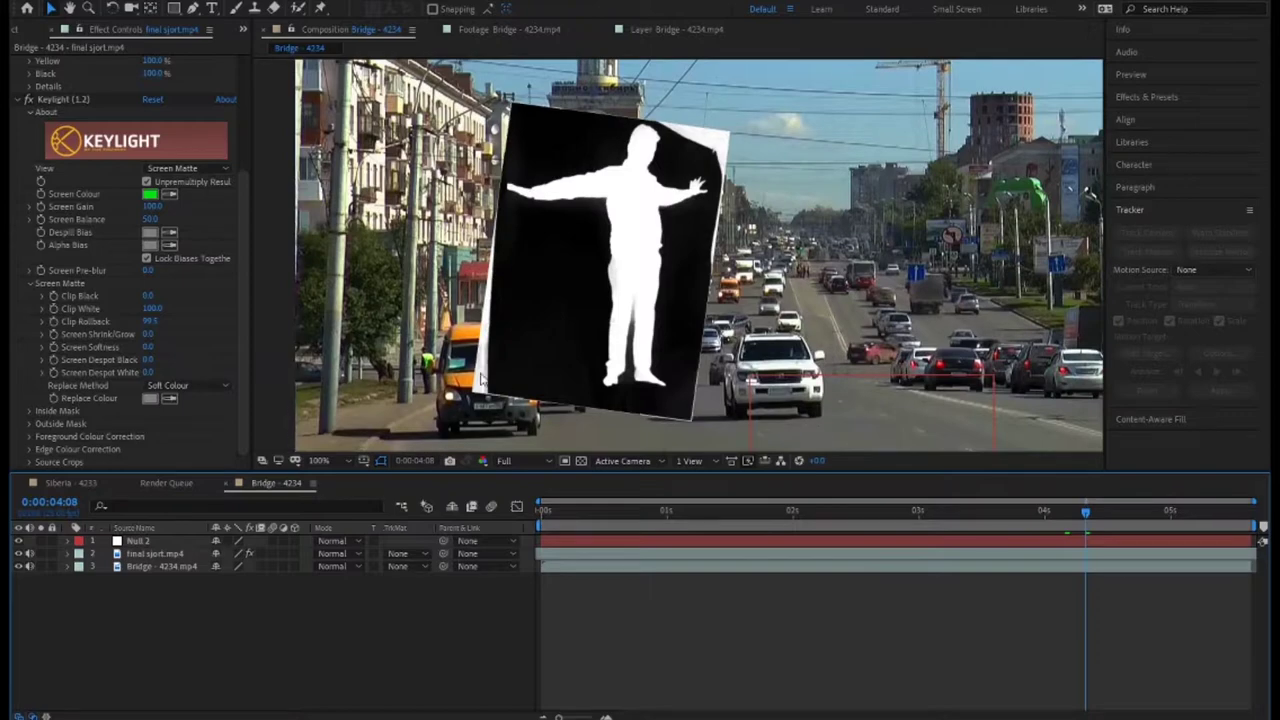
{"action": "left_click", "coordinate": [1110, 522]}
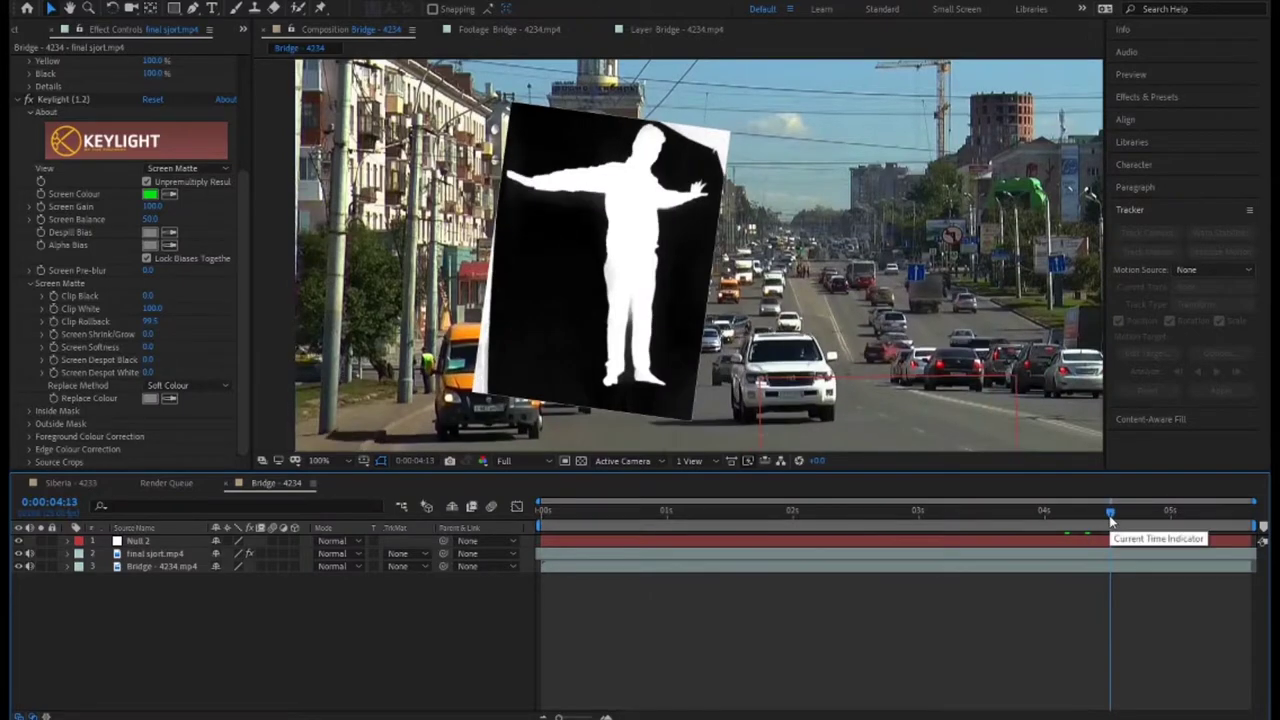
Step: Adjust a point of the keyed layer's mask and scrub back to check the matte
{"action": "left_click", "coordinate": [162, 543]}
{"action": "left_click", "coordinate": [150, 554]}
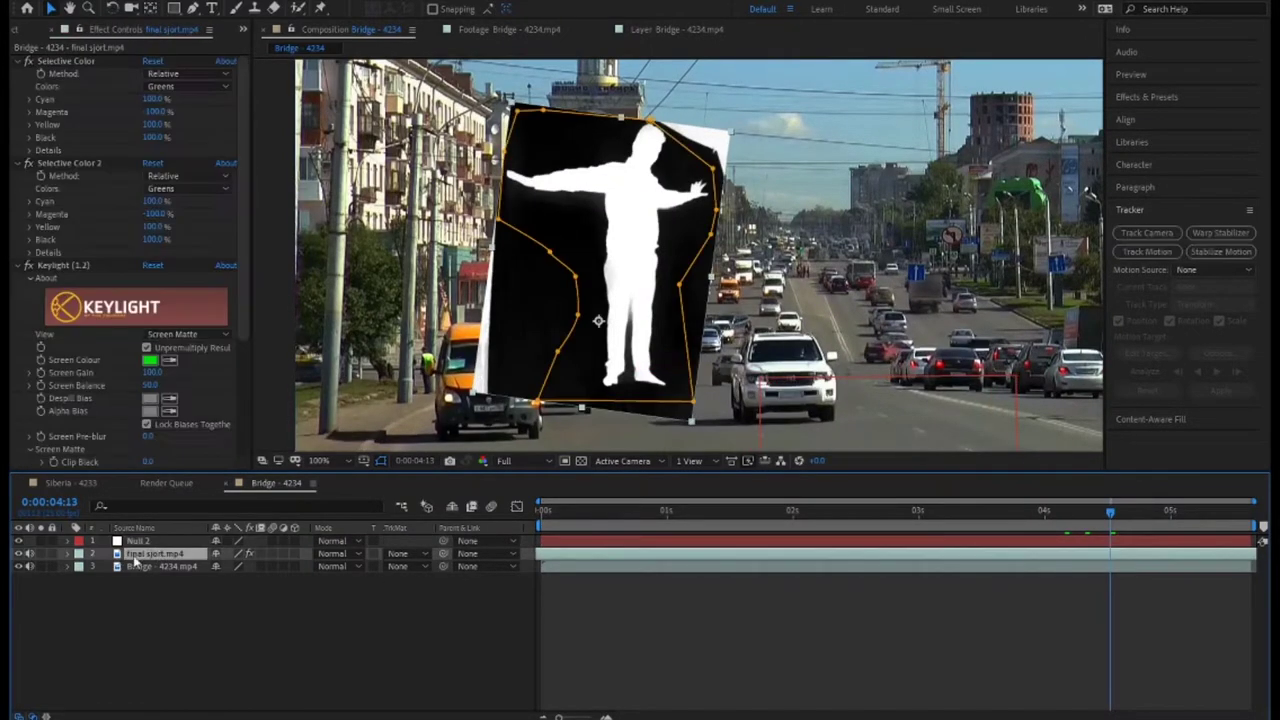
{"action": "left_click_drag", "start_coordinate": [500, 245], "coordinate": [502, 256]}
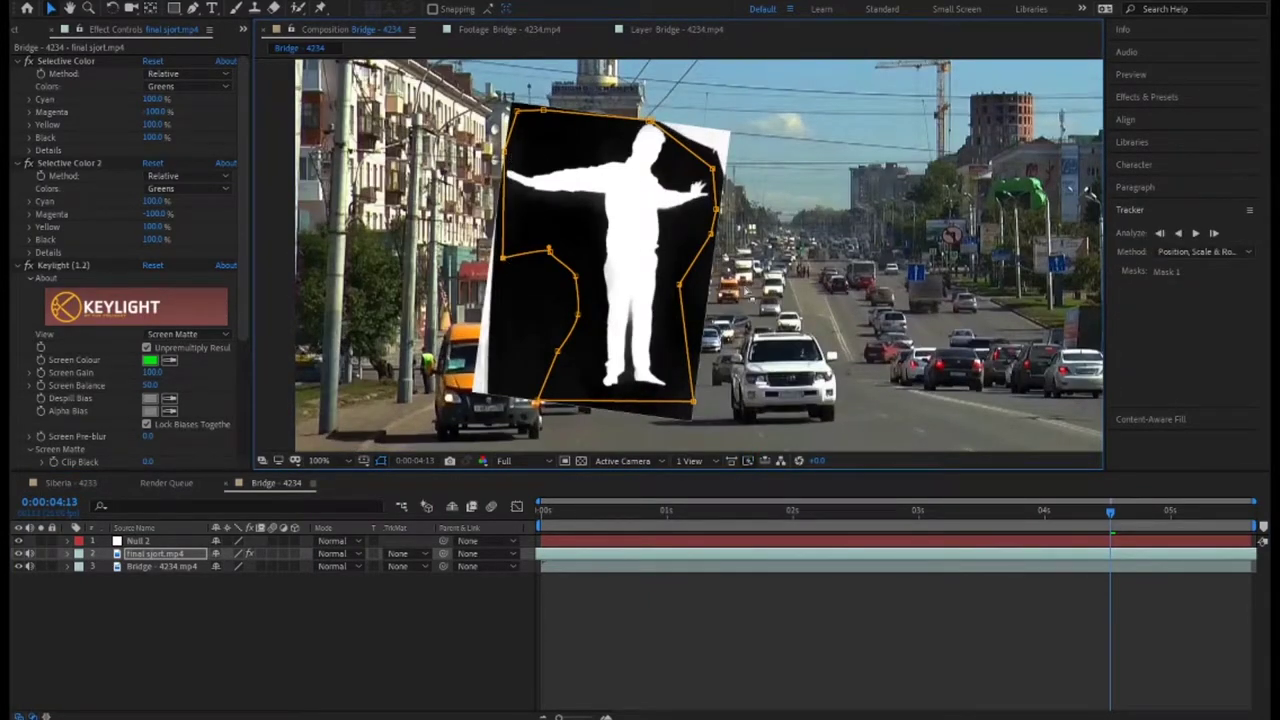
{"action": "left_click_drag", "start_coordinate": [1133, 518], "coordinate": [541, 520]}
Step: Change Keylight's View from Screen Matte to Final Result
{"action": "left_click", "coordinate": [190, 336]}
{"action": "left_click", "coordinate": [175, 518]}
{"action": "left_click", "coordinate": [809, 643]}
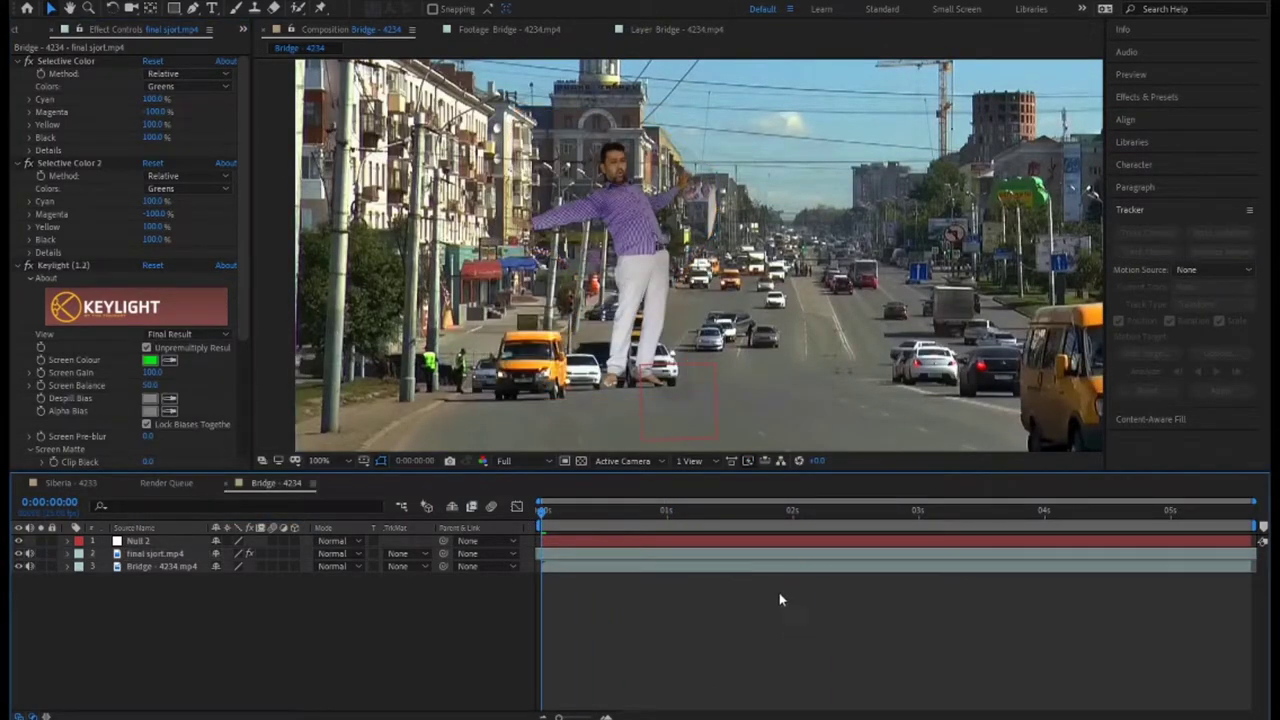
Step: At the clip's end, shrink the keyed man and place him on the white SUV's roof
{"action": "left_click_drag", "start_coordinate": [585, 518], "coordinate": [1252, 530]}
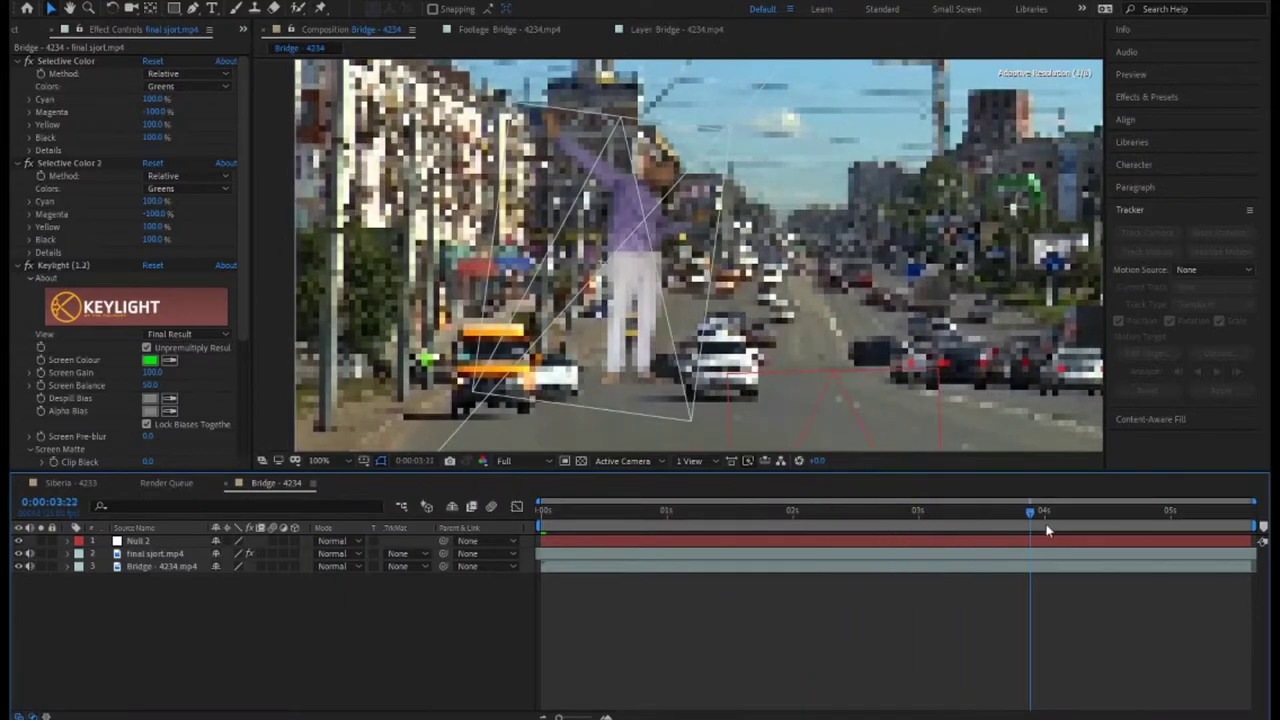
{"action": "left_click", "coordinate": [203, 554]}
{"action": "left_click_drag", "start_coordinate": [714, 145], "coordinate": [688, 188]}
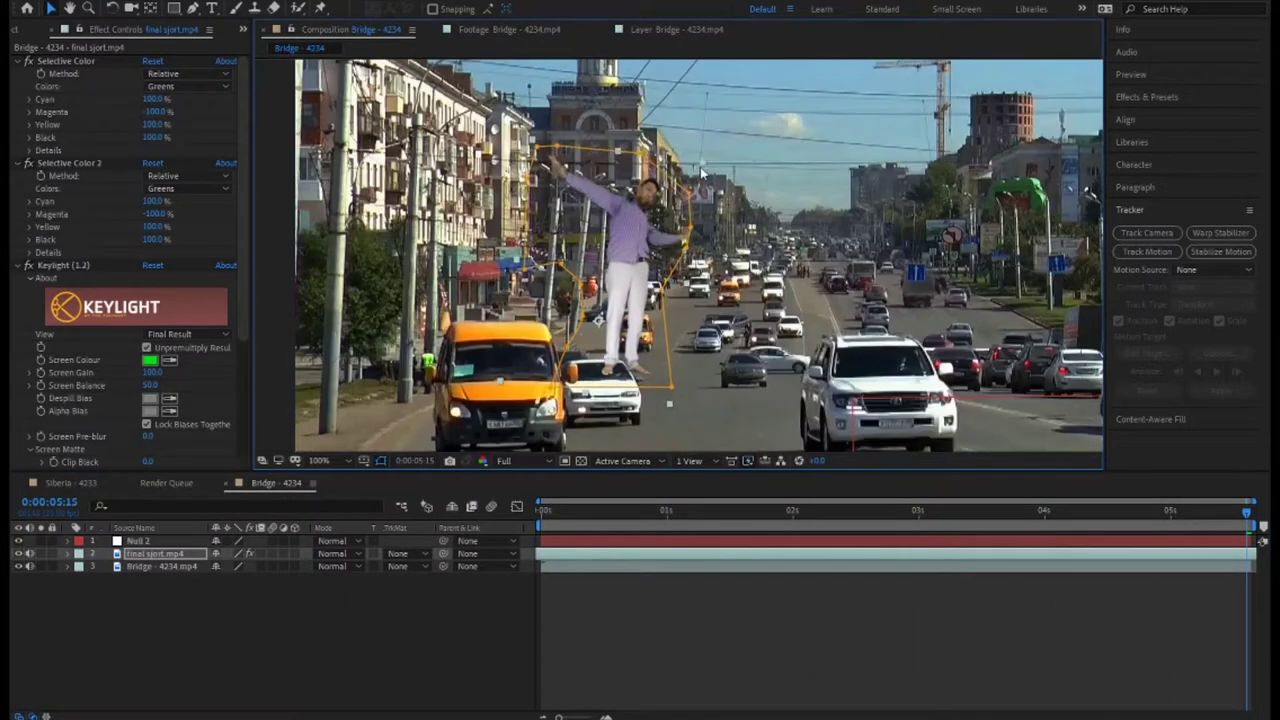
{"action": "left_click_drag", "start_coordinate": [621, 268], "coordinate": [871, 247]}
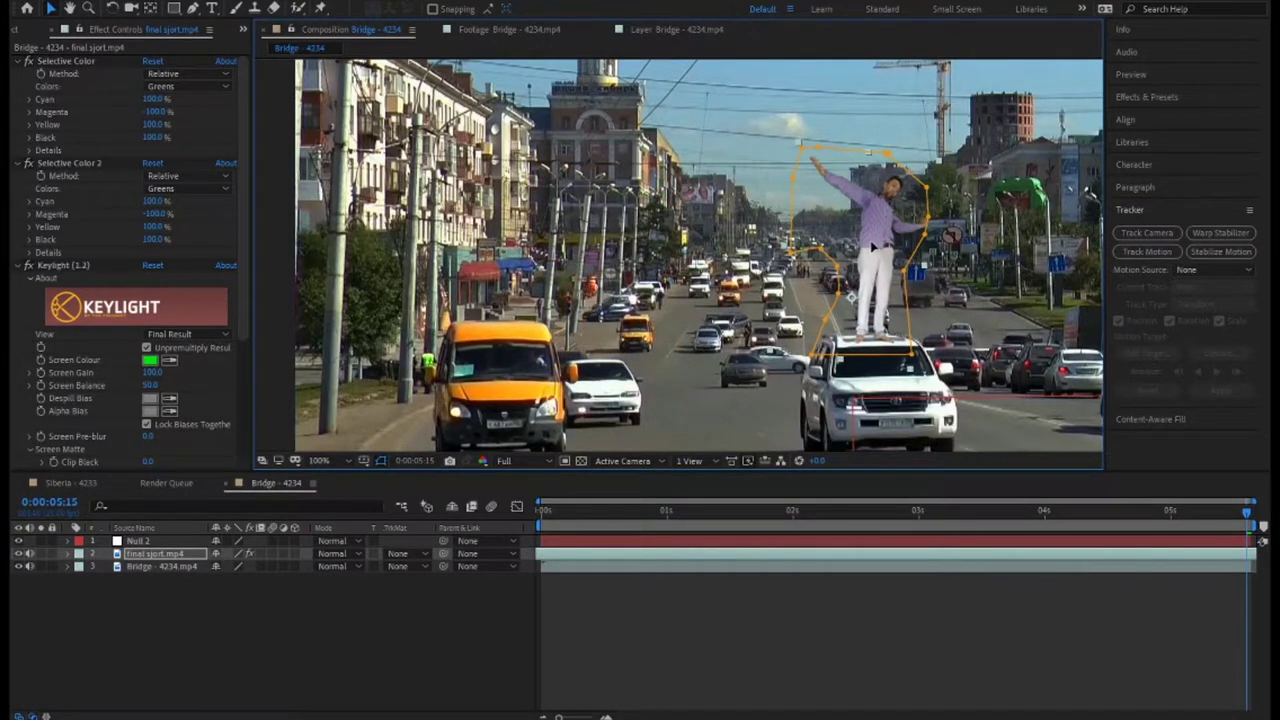
{"action": "mouse_move", "coordinate": [871, 247]}
{"action": "left_mouse_down"}
{"action": "mouse_move", "coordinate": [790, 360]}
{"action": "mouse_move", "coordinate": [722, 250]}
{"action": "left_mouse_up"}
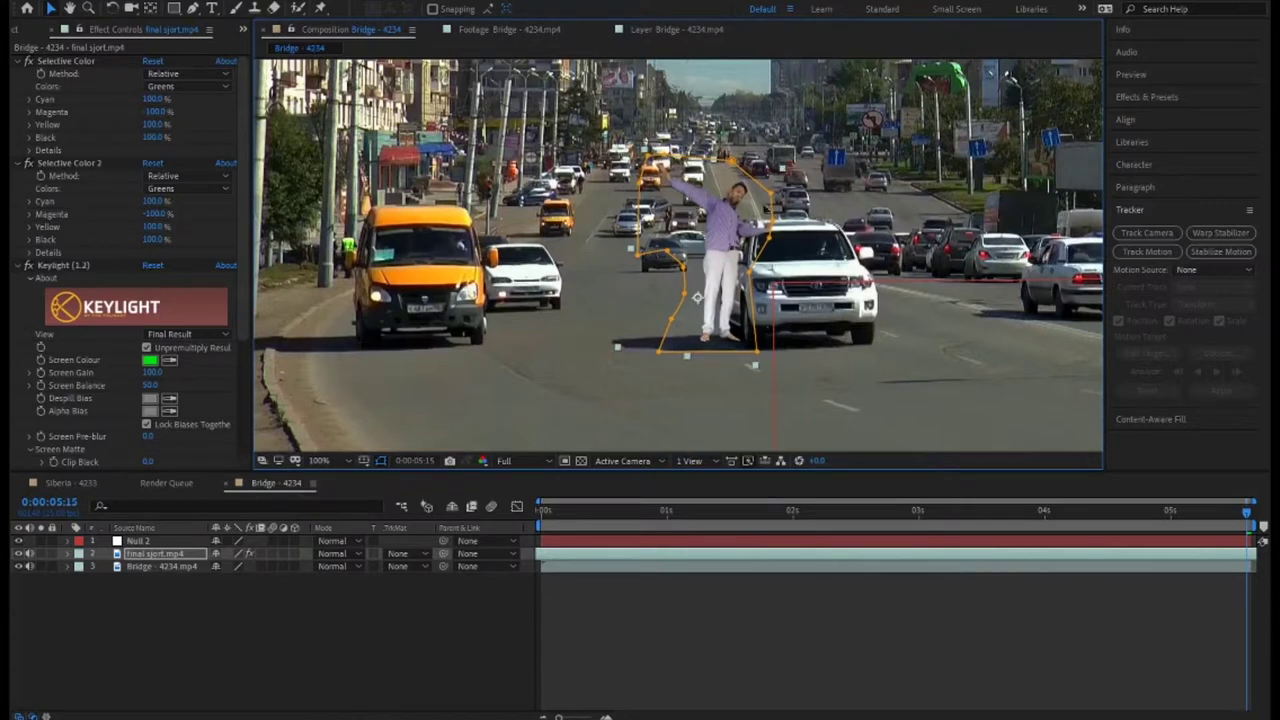
{"action": "mouse_move", "coordinate": [722, 255]}
{"action": "left_mouse_down"}
{"action": "mouse_move", "coordinate": [795, 140]}
{"action": "mouse_move", "coordinate": [657, 250]}
{"action": "left_mouse_up"}
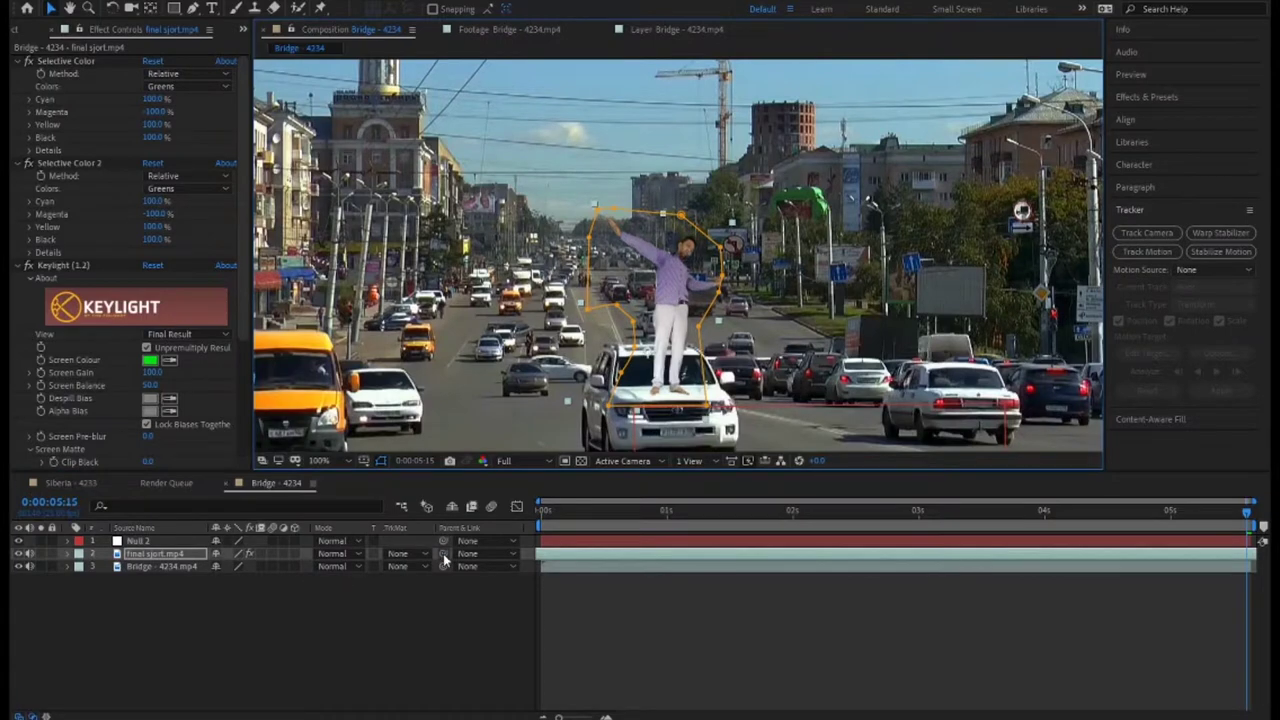
Step: Parent the final sjort.mp4 layer to Null 2 and scrub back to about 0:00:03:17
{"action": "left_click_drag", "start_coordinate": [443, 553], "coordinate": [137, 540]}
{"action": "left_click", "coordinate": [1225, 512]}
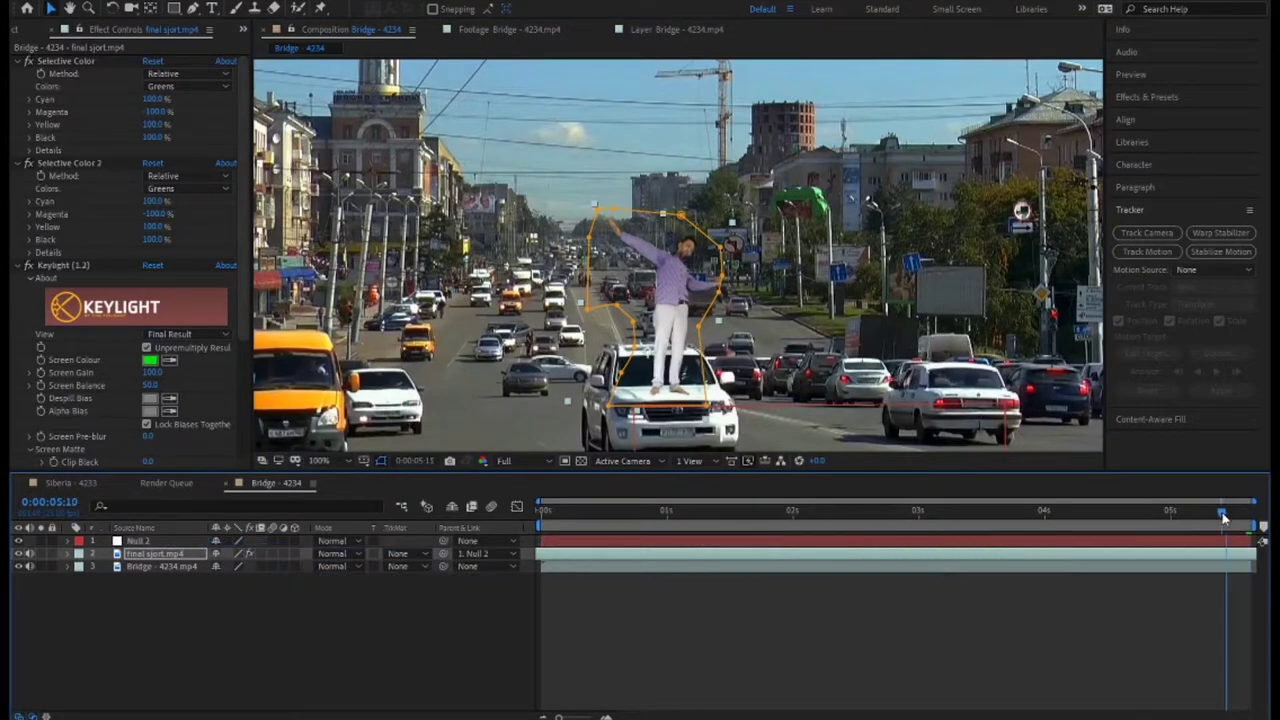
{"action": "left_click_drag", "start_coordinate": [1225, 512], "coordinate": [1004, 512]}
{"action": "left_click", "coordinate": [755, 685]}
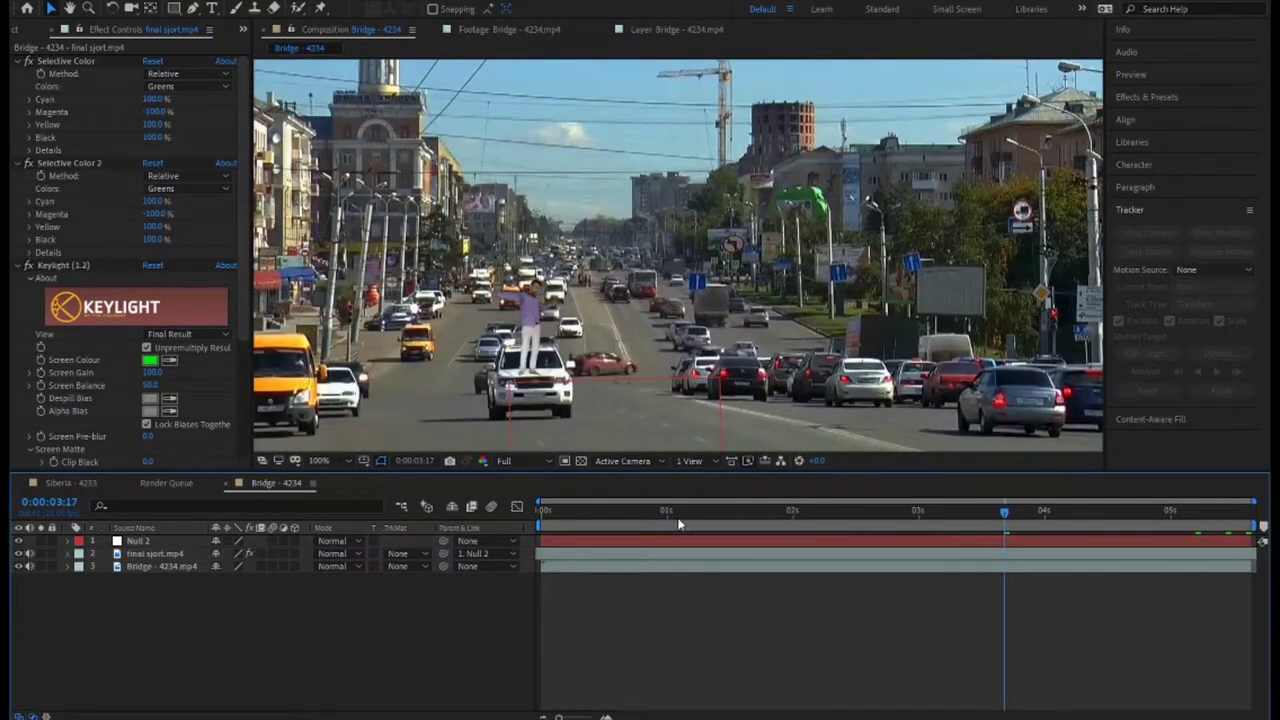
{"action": "key", "text": "Home"}
{"action": "key", "text": "space"}
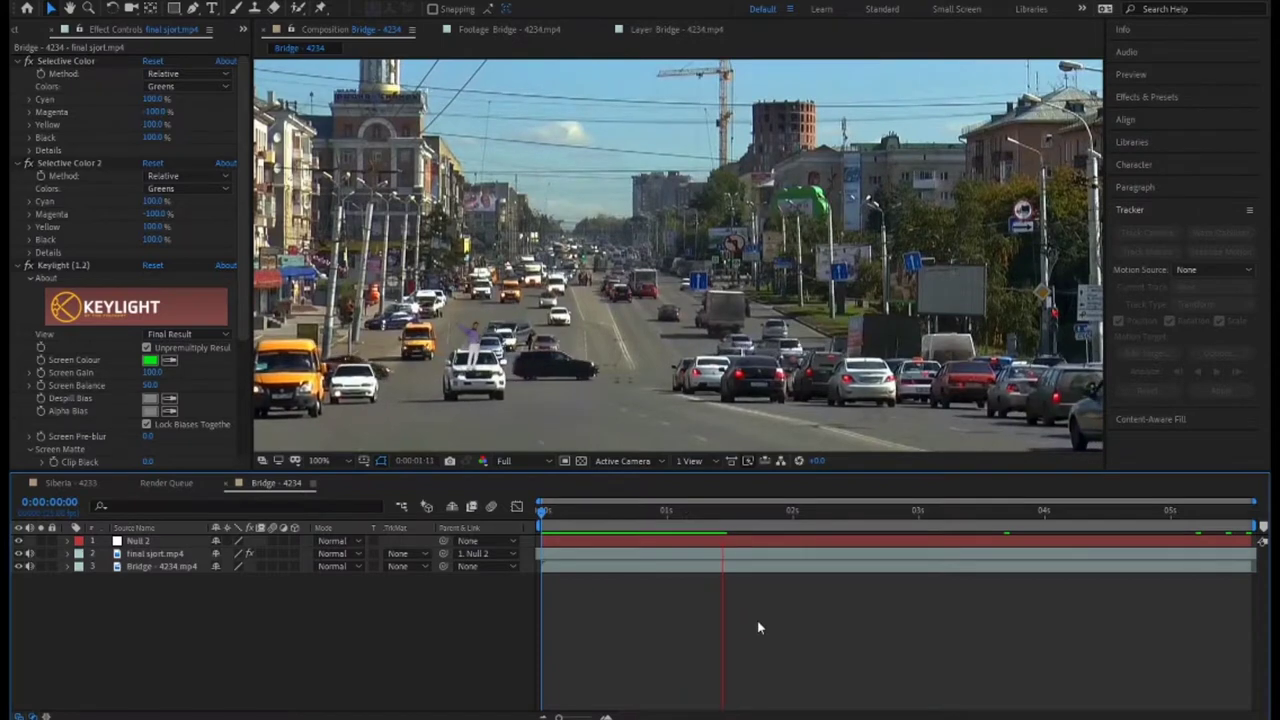
{"action": "key", "text": "space"}
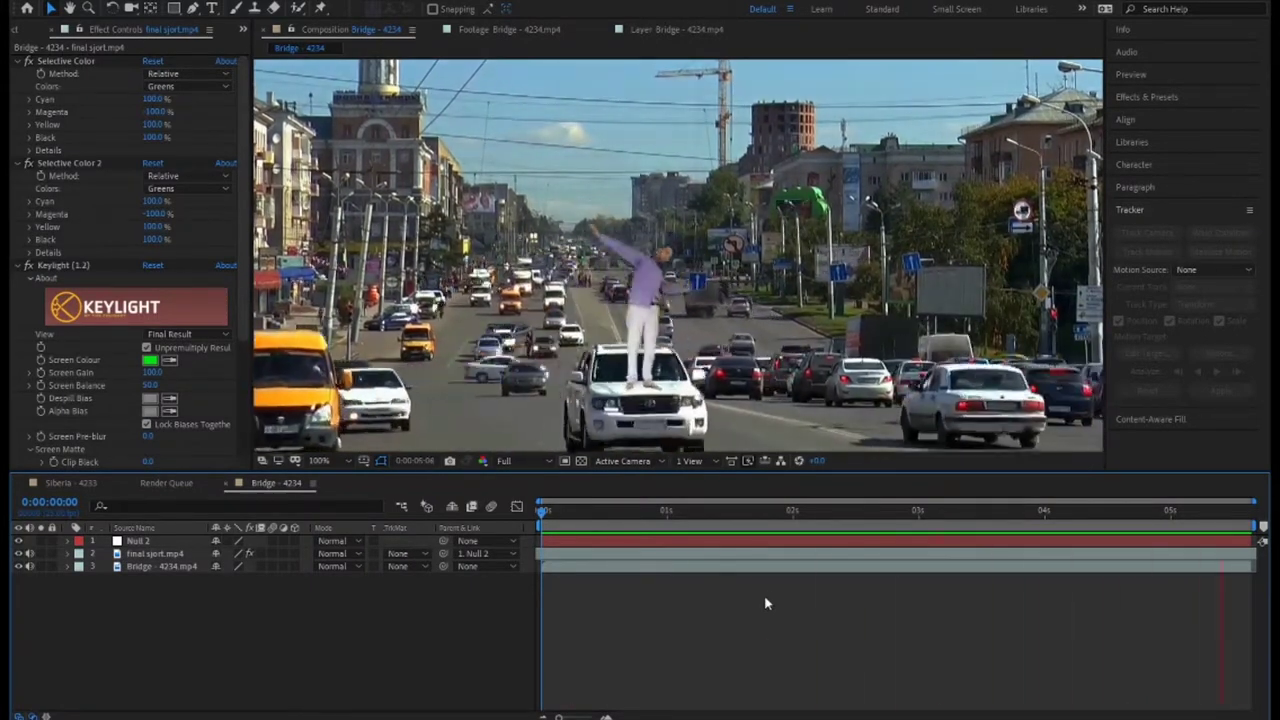
{"action": "key", "text": "space"}
{"action": "left_click", "coordinate": [159, 541]}
Step: Delete the Null 2 layer and the street layer's old Tracker 1
{"action": "key", "text": "Delete"}
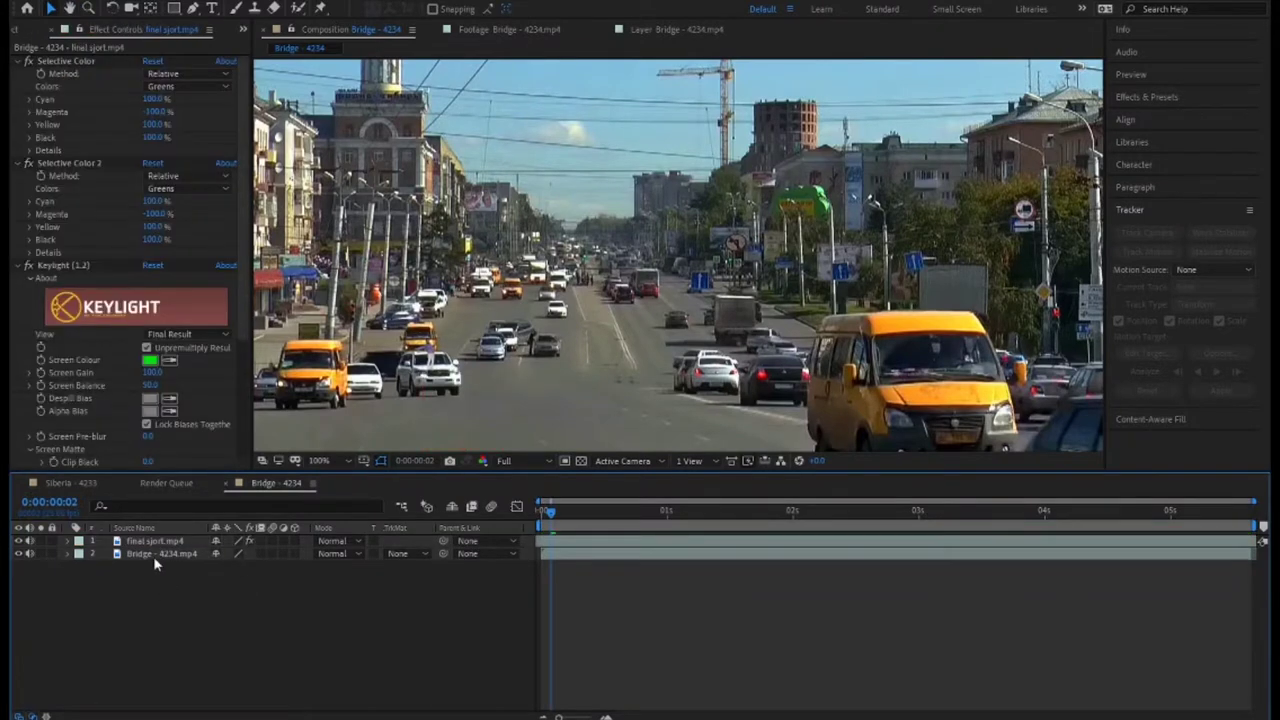
{"action": "left_click", "coordinate": [153, 554]}
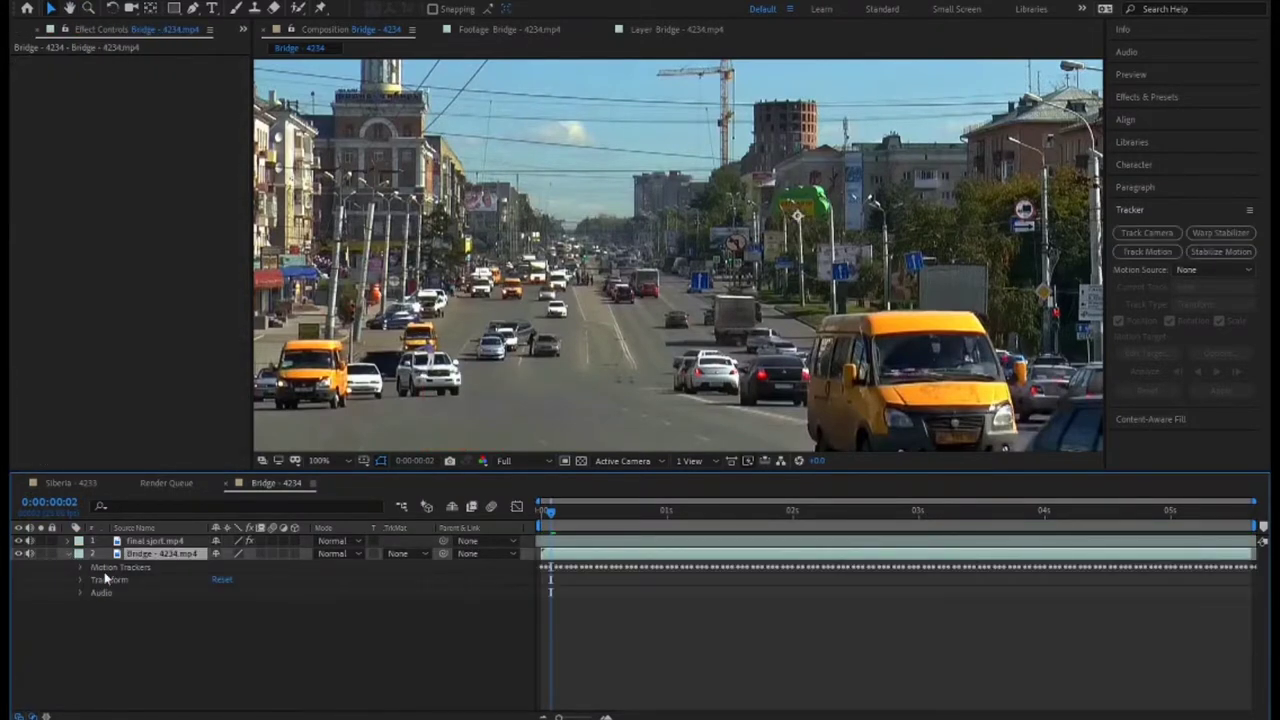
{"action": "left_click", "coordinate": [80, 567]}
{"action": "key", "text": "Delete"}
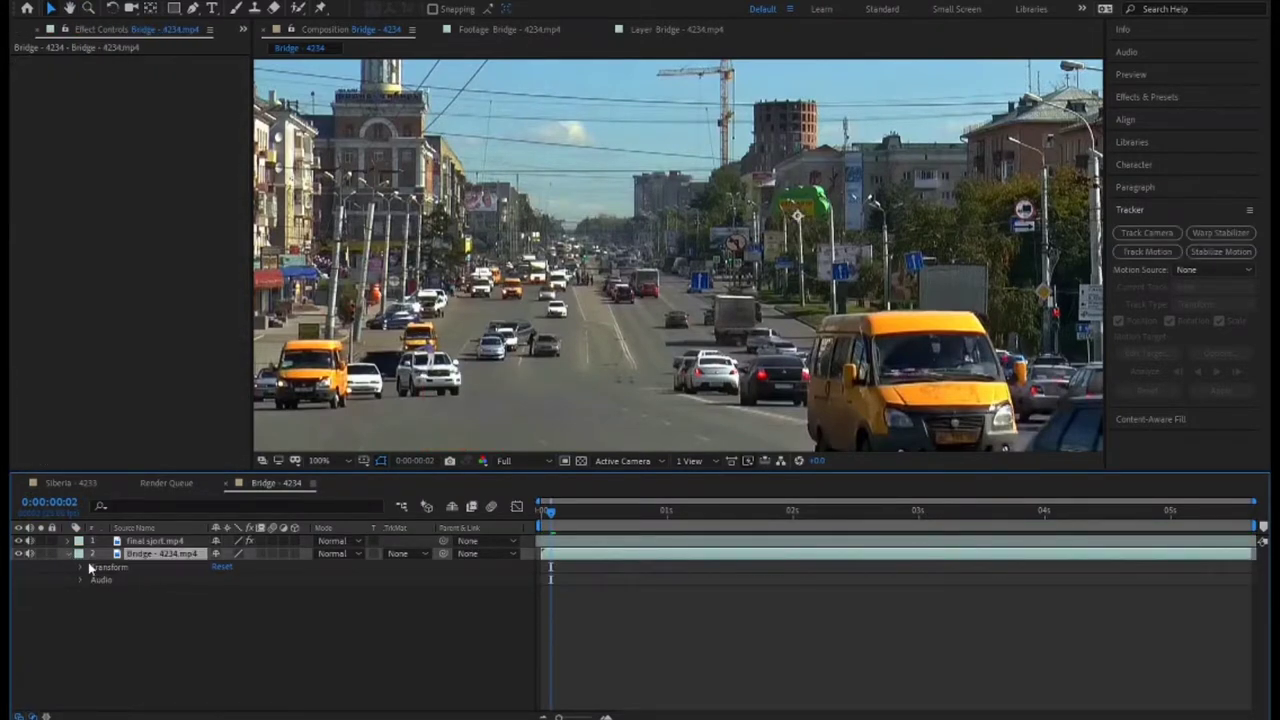
{"action": "left_click", "coordinate": [108, 611]}
{"action": "left_click", "coordinate": [69, 554]}
Step: Start a new motion track on the Bridge - 4234 layer at frame 0:00:03:20
{"action": "left_click", "coordinate": [300, 555]}
{"action": "left_click_drag", "start_coordinate": [698, 519], "coordinate": [1020, 510]}
{"action": "scroll", "coordinate": [595, 344], "scroll_direction": "up", "scroll_amount": 2}
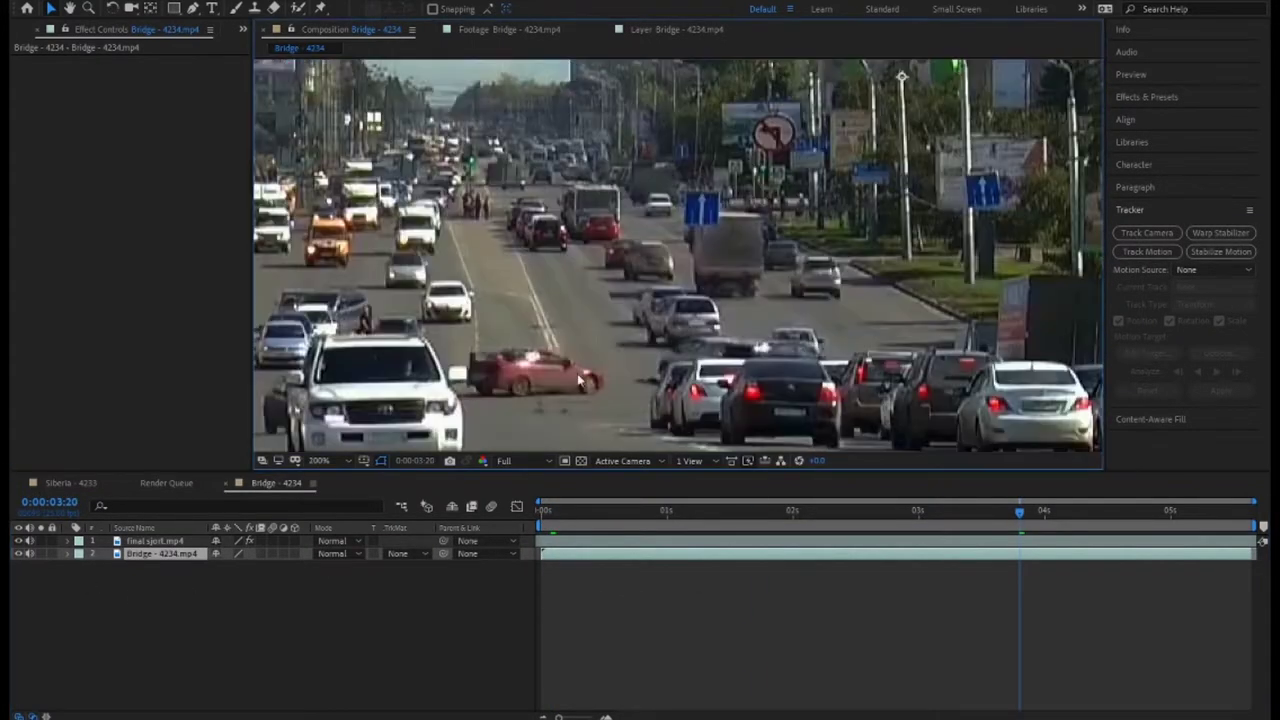
{"action": "left_click_drag", "start_coordinate": [595, 344], "coordinate": [808, 265]}
{"action": "left_click", "coordinate": [1147, 252]}
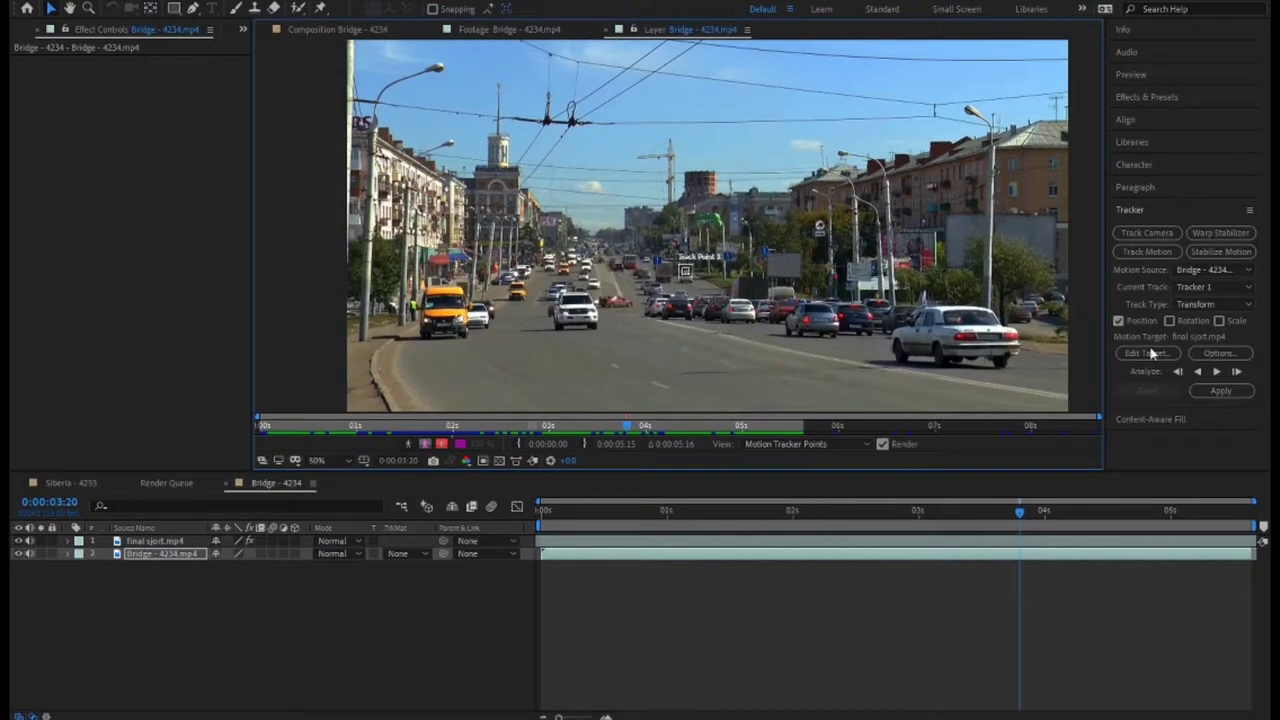
Step: Place Track Points 1 and 2 on the white SUV's headlight and grille
{"action": "scroll", "coordinate": [751, 342], "scroll_direction": "up", "scroll_amount": 2}
{"action": "left_click_drag", "start_coordinate": [760, 338], "coordinate": [796, 254]}
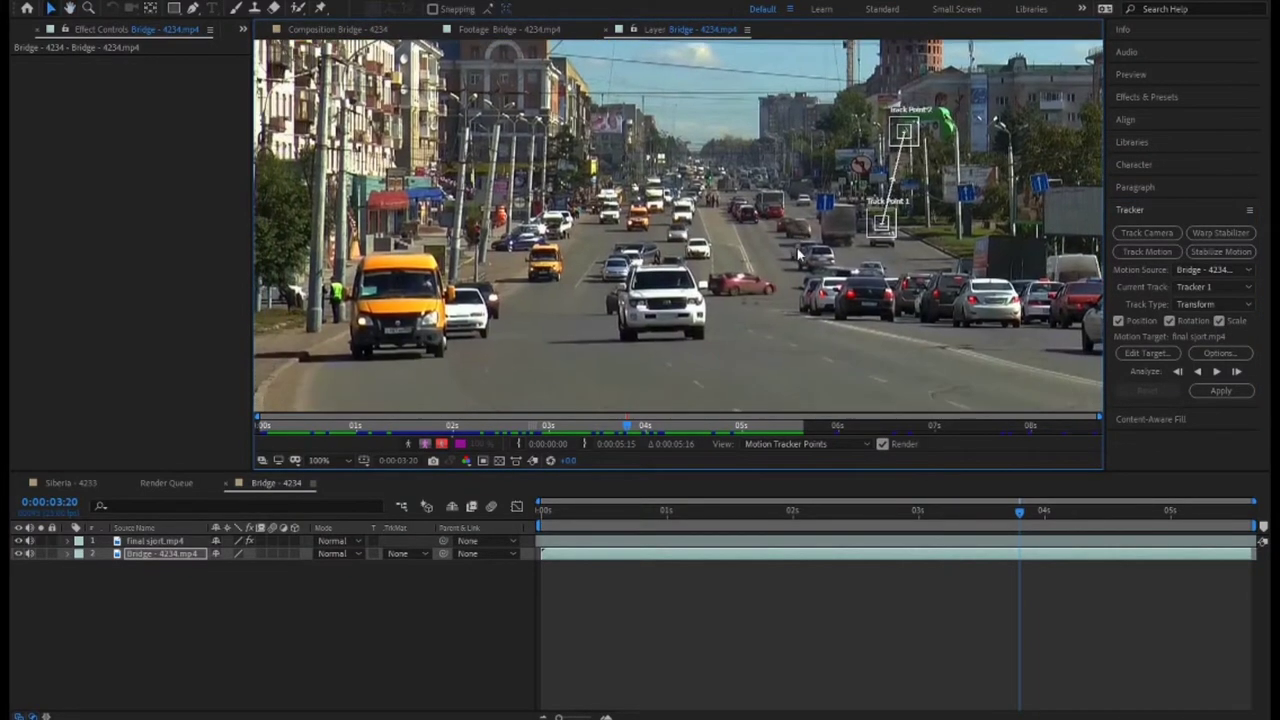
{"action": "scroll", "coordinate": [815, 276], "scroll_direction": "up", "scroll_amount": 3}
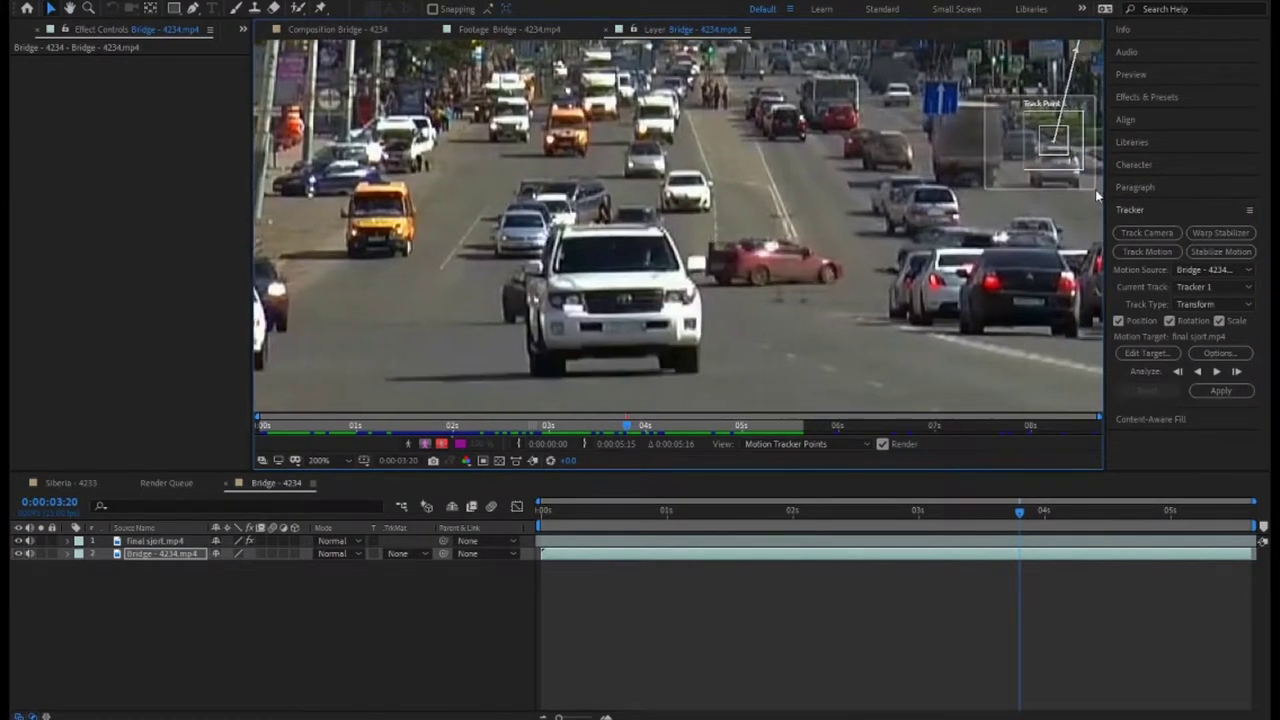
{"action": "left_click_drag", "start_coordinate": [960, 183], "coordinate": [612, 288]}
{"action": "scroll", "coordinate": [822, 316], "scroll_direction": "down", "scroll_amount": 4}
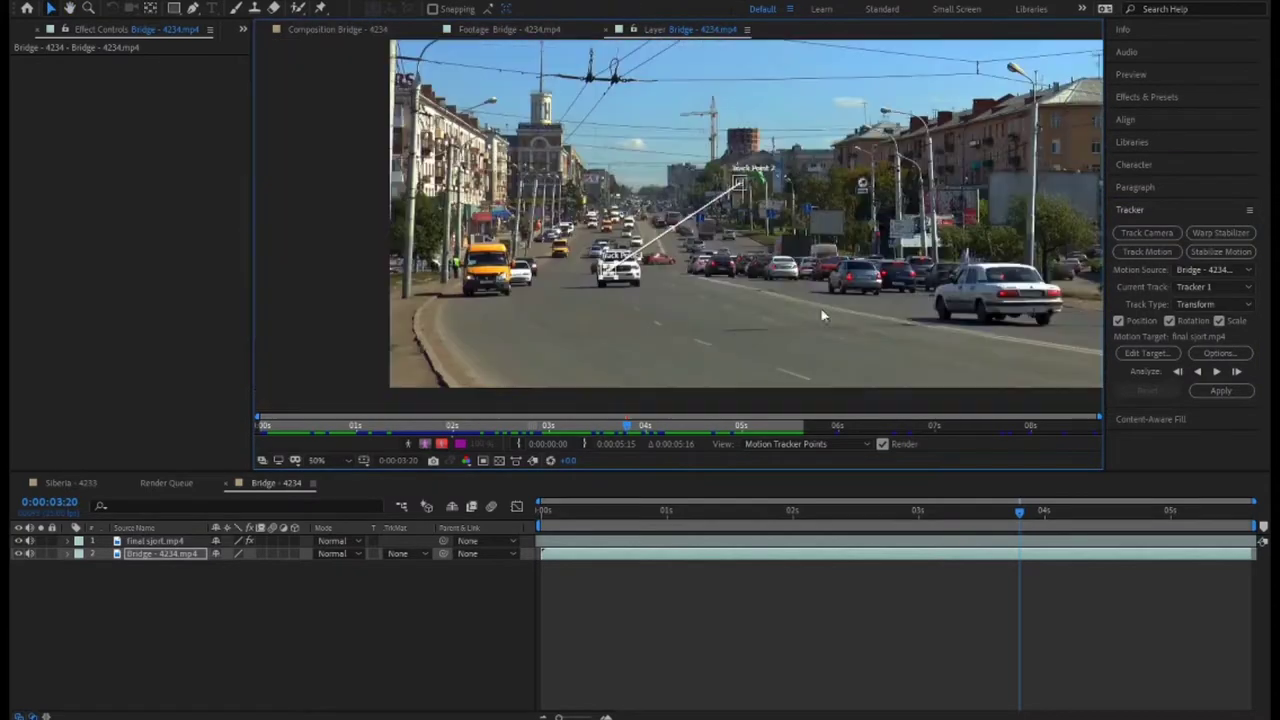
{"action": "scroll", "coordinate": [790, 204], "scroll_direction": "up", "scroll_amount": 2}
{"action": "left_click_drag", "start_coordinate": [450, 385], "coordinate": [488, 375]}
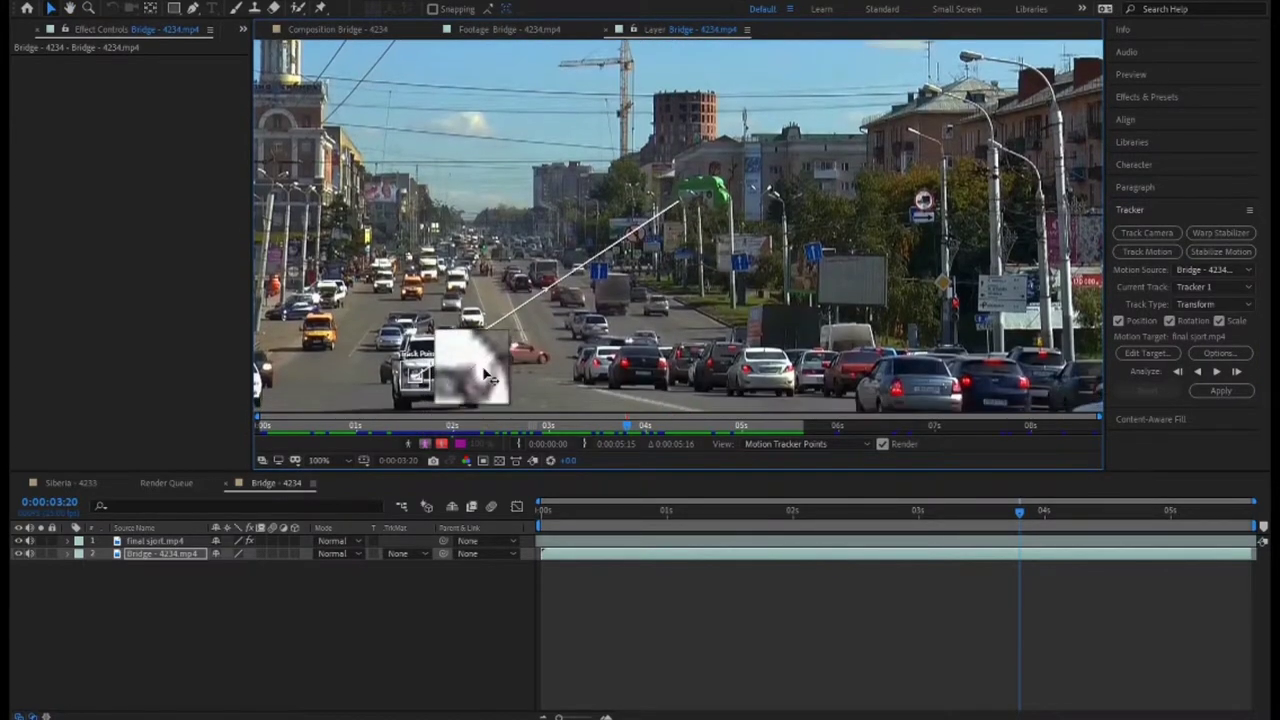
{"action": "scroll", "coordinate": [791, 319], "scroll_direction": "up", "scroll_amount": 2}
{"action": "scroll", "coordinate": [791, 319], "scroll_direction": "up", "scroll_amount": 2}
{"action": "scroll", "coordinate": [791, 319], "scroll_direction": "up", "scroll_amount": 2}
{"action": "scroll", "coordinate": [780, 320], "scroll_direction": "down", "scroll_amount": 2}
{"action": "left_click_drag", "start_coordinate": [705, 243], "coordinate": [577, 253]}
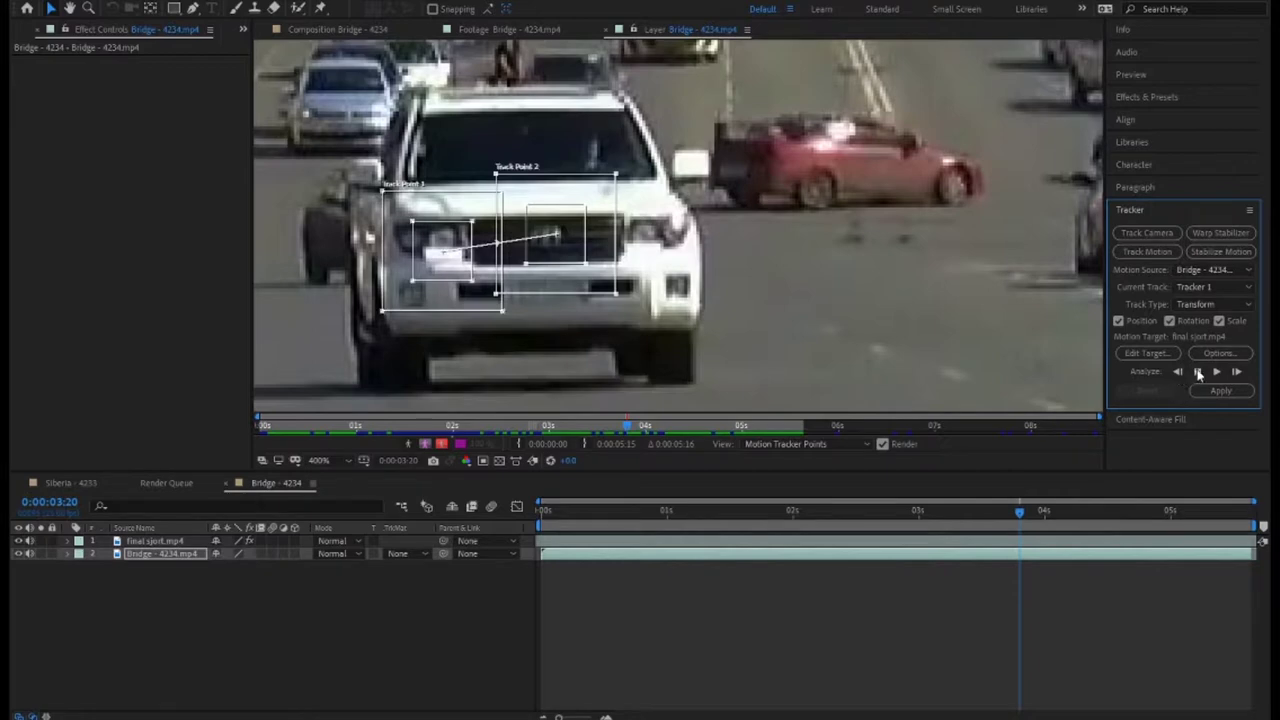
Step: After a failed backward track, reset and reposition both track points on the SUV's sides
{"action": "left_click", "coordinate": [1199, 372]}
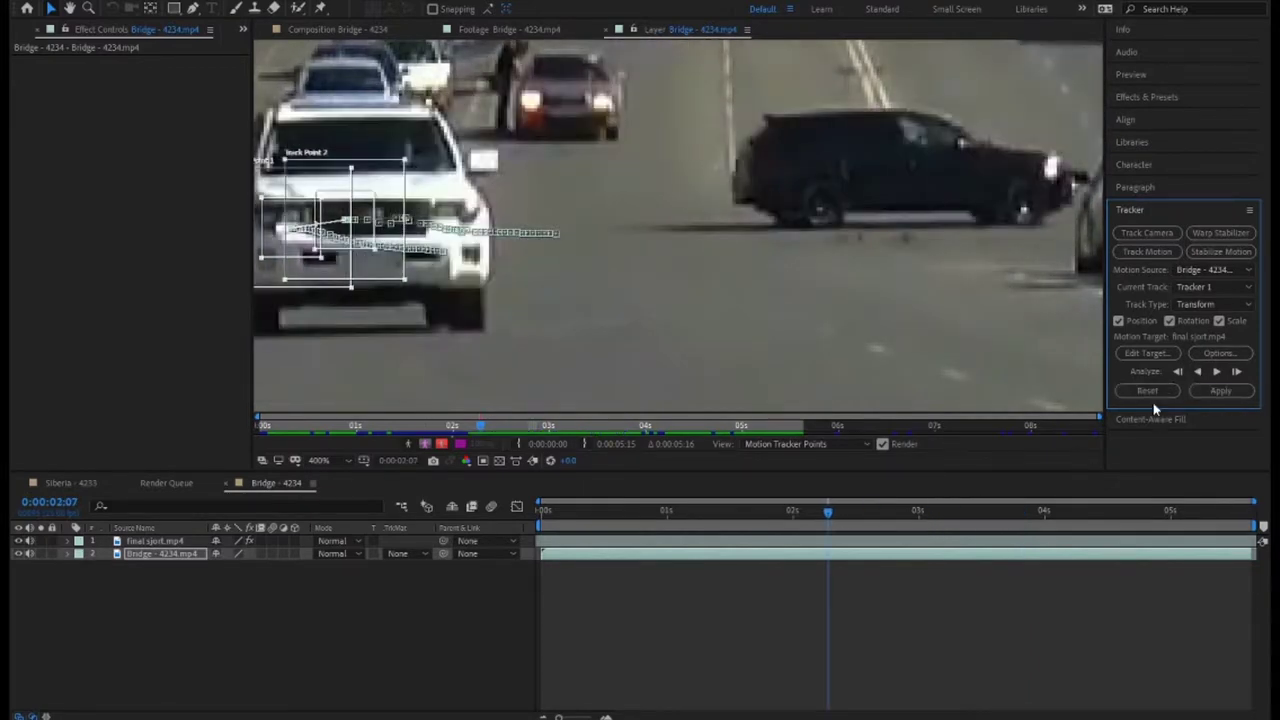
{"action": "left_click", "coordinate": [1147, 391]}
{"action": "left_click_drag", "start_coordinate": [884, 197], "coordinate": [963, 186]}
{"action": "left_click_drag", "start_coordinate": [774, 377], "coordinate": [338, 168]}
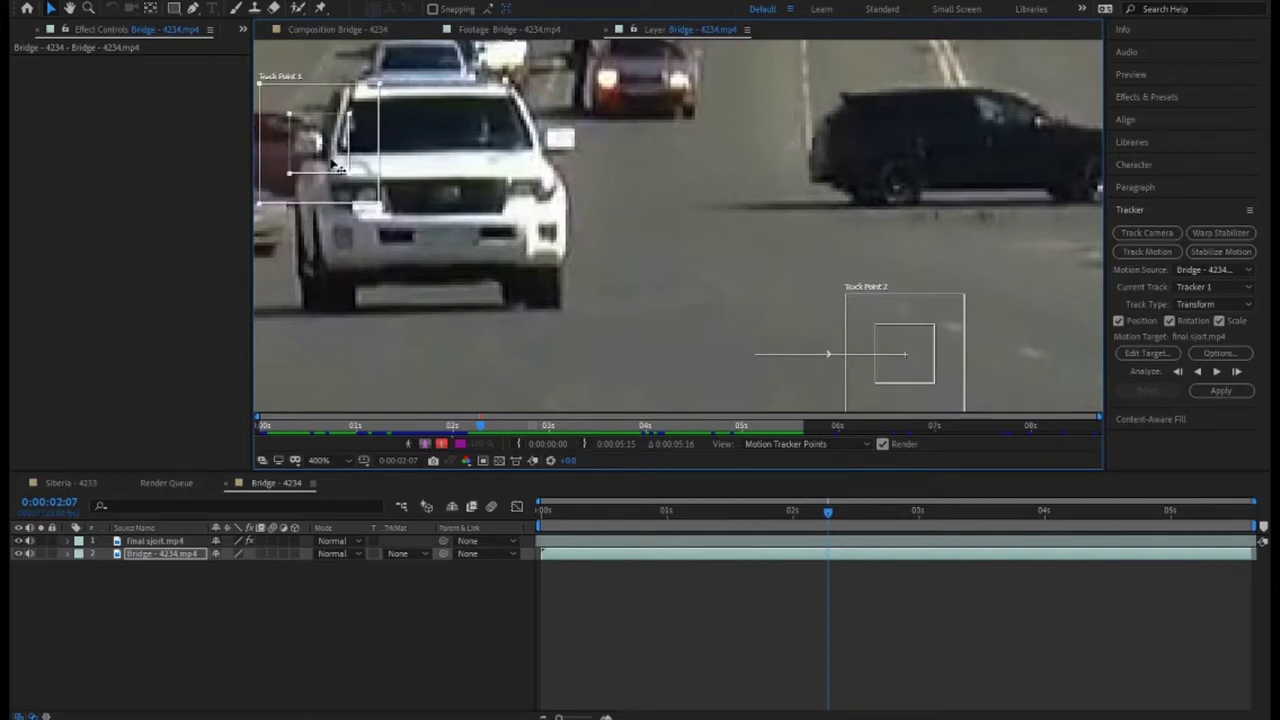
{"action": "scroll", "coordinate": [932, 325], "scroll_direction": "down", "scroll_amount": 1}
{"action": "left_click_drag", "start_coordinate": [932, 325], "coordinate": [576, 102]}
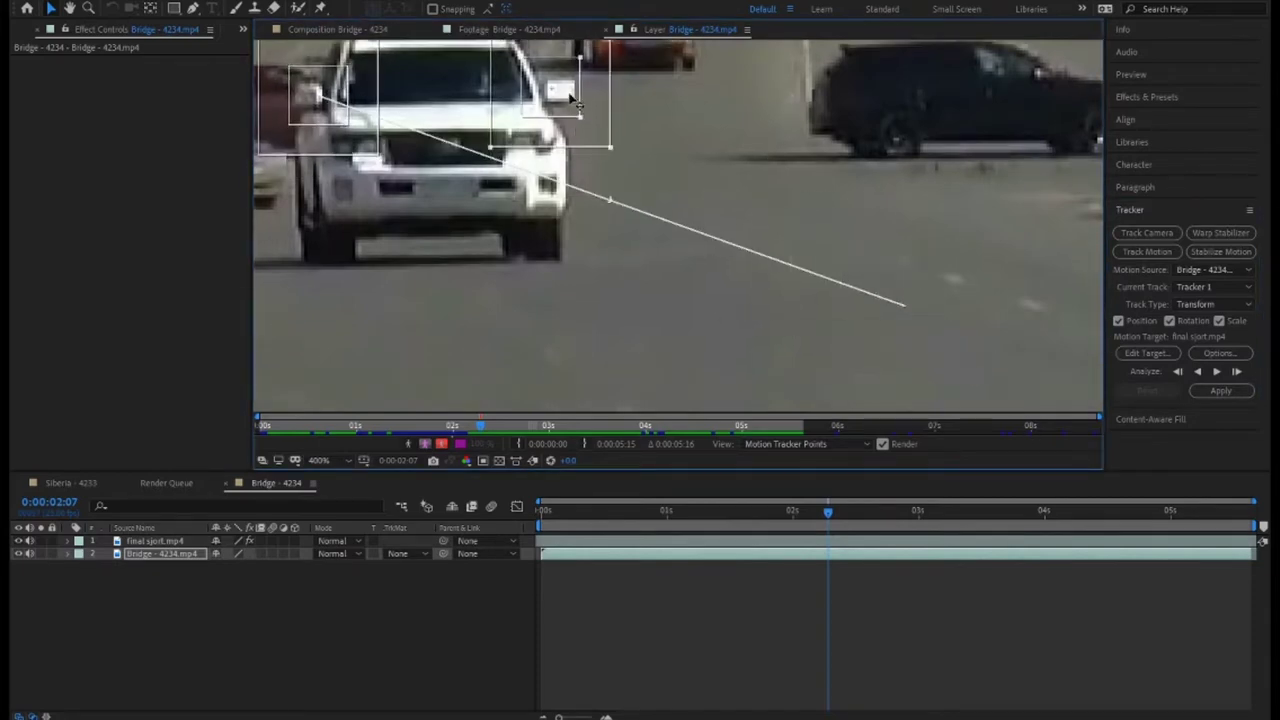
{"action": "left_click_drag", "start_coordinate": [565, 185], "coordinate": [575, 205]}
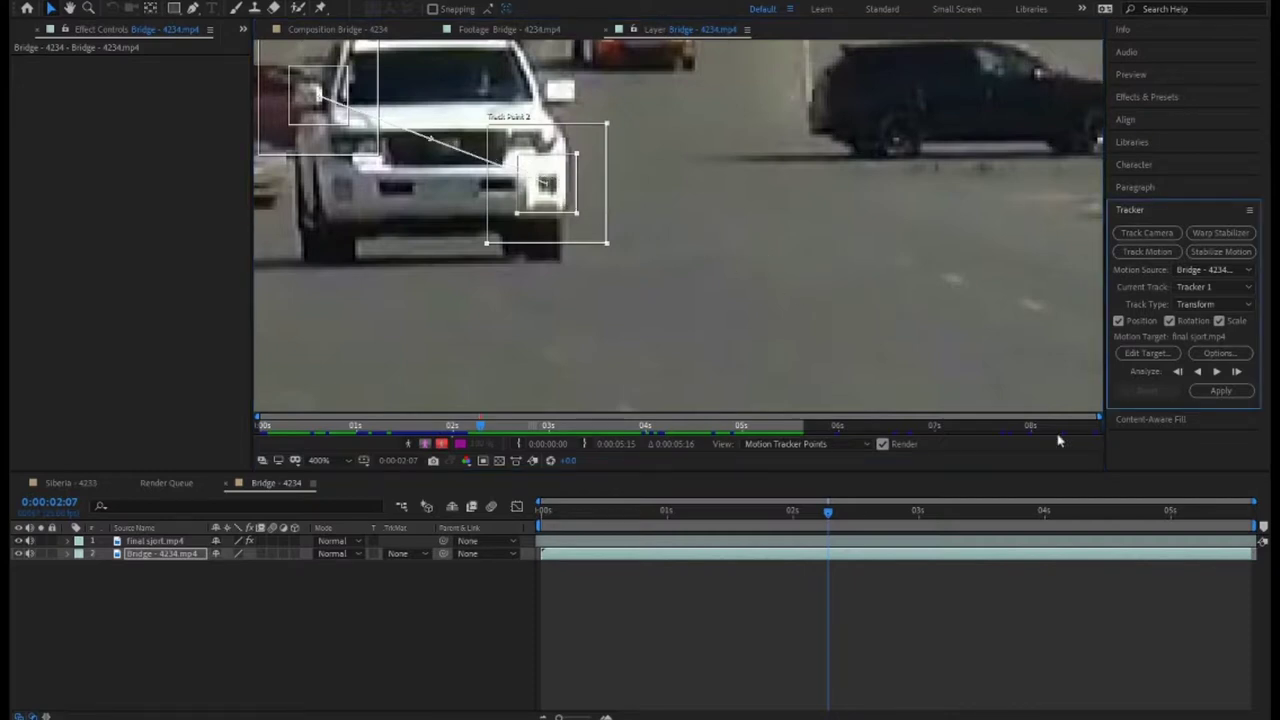
Step: Analyze the two-point track backward and forward through the footage, up to 5:15
{"action": "left_click", "coordinate": [1195, 372]}
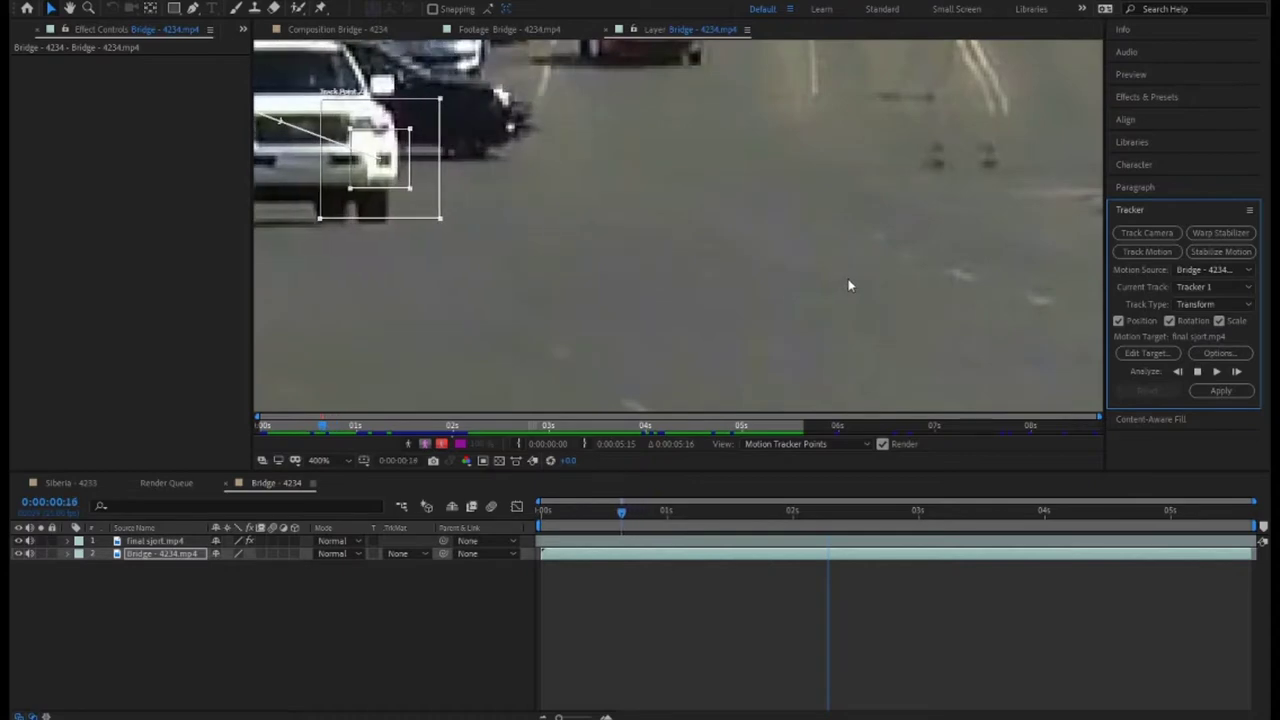
{"action": "left_click", "coordinate": [1195, 372]}
{"action": "scroll", "coordinate": [829, 290], "scroll_direction": "down", "scroll_amount": 2}
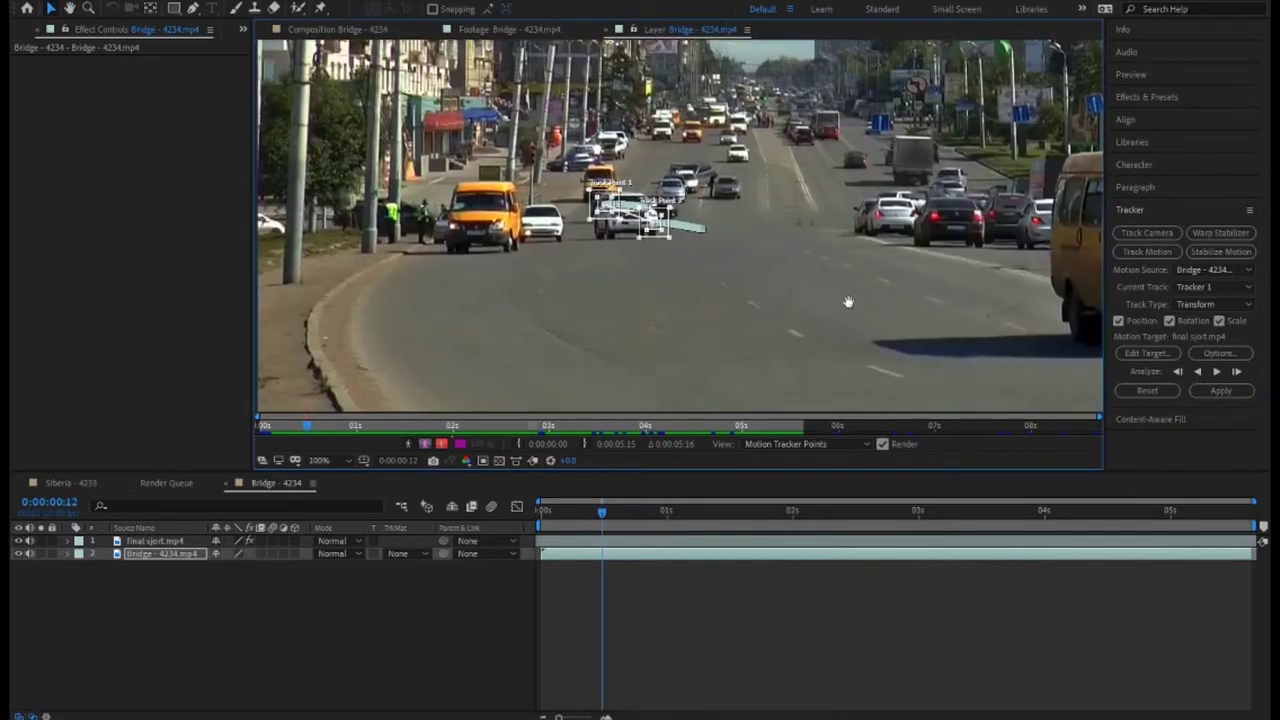
{"action": "left_click", "coordinate": [1198, 372]}
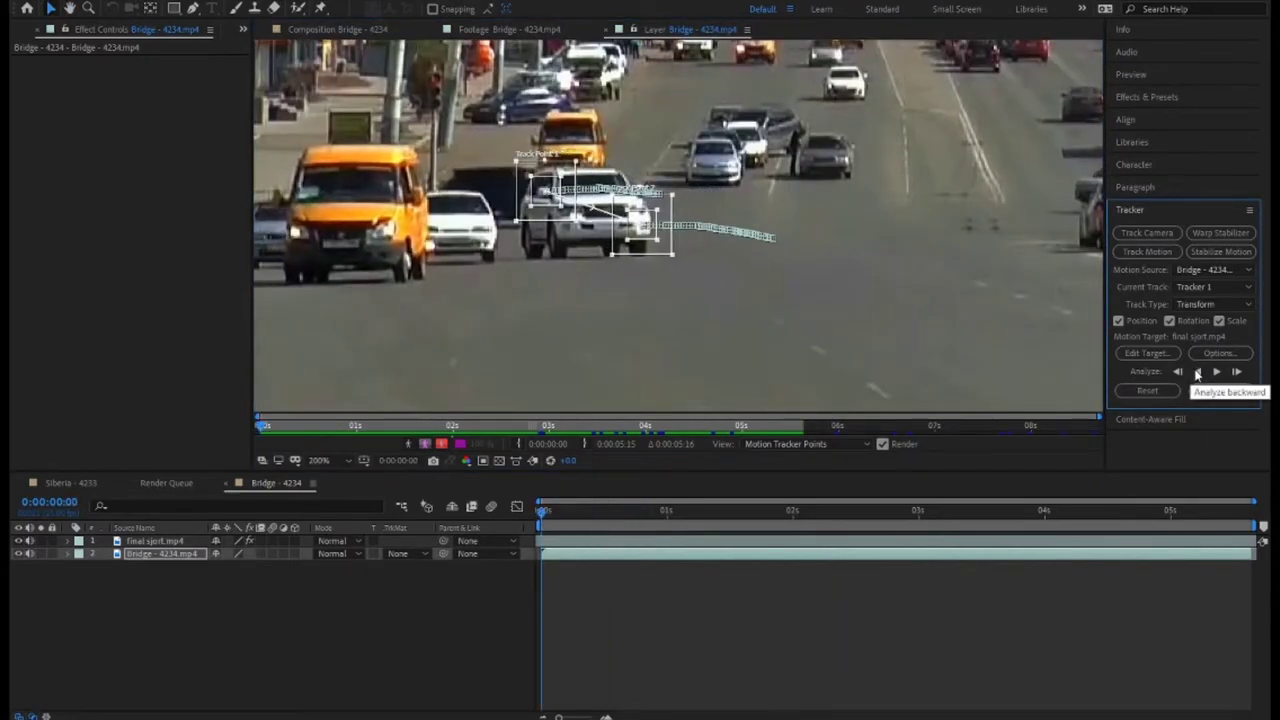
{"action": "left_click", "coordinate": [1217, 372]}
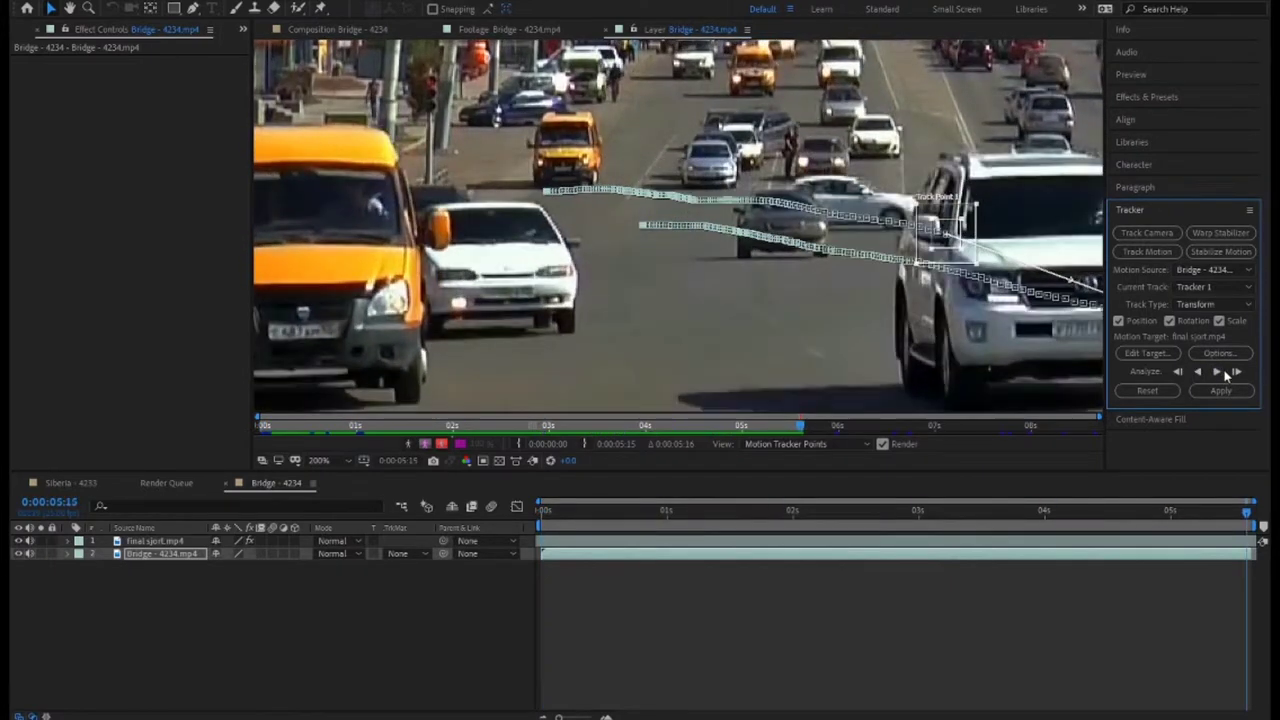
{"action": "scroll", "coordinate": [574, 245], "scroll_direction": "up", "scroll_amount": 3}
{"action": "scroll", "coordinate": [574, 245], "scroll_direction": "down", "scroll_amount": 2}
{"action": "scroll", "coordinate": [574, 245], "scroll_direction": "up", "scroll_amount": 2}
{"action": "scroll", "coordinate": [675, 258], "scroll_direction": "down", "scroll_amount": 4}
{"action": "scroll", "coordinate": [675, 258], "scroll_direction": "down", "scroll_amount": 4}
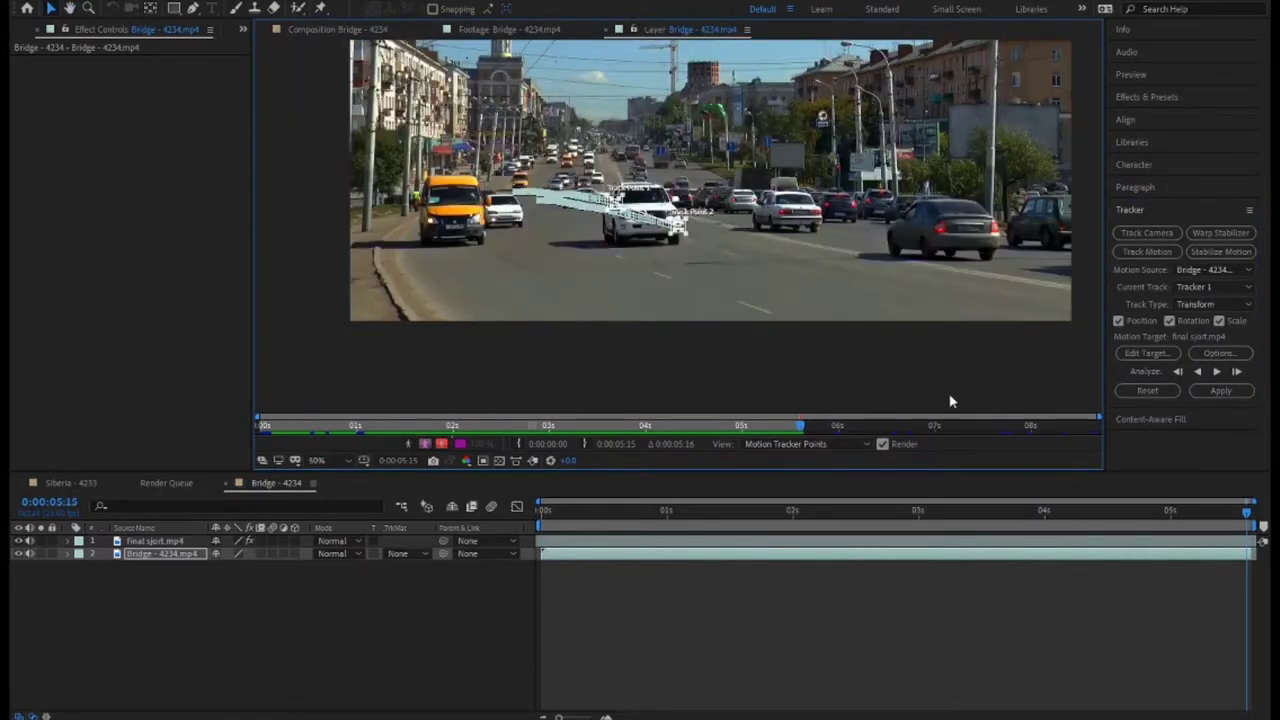
{"action": "left_click", "coordinate": [1198, 372]}
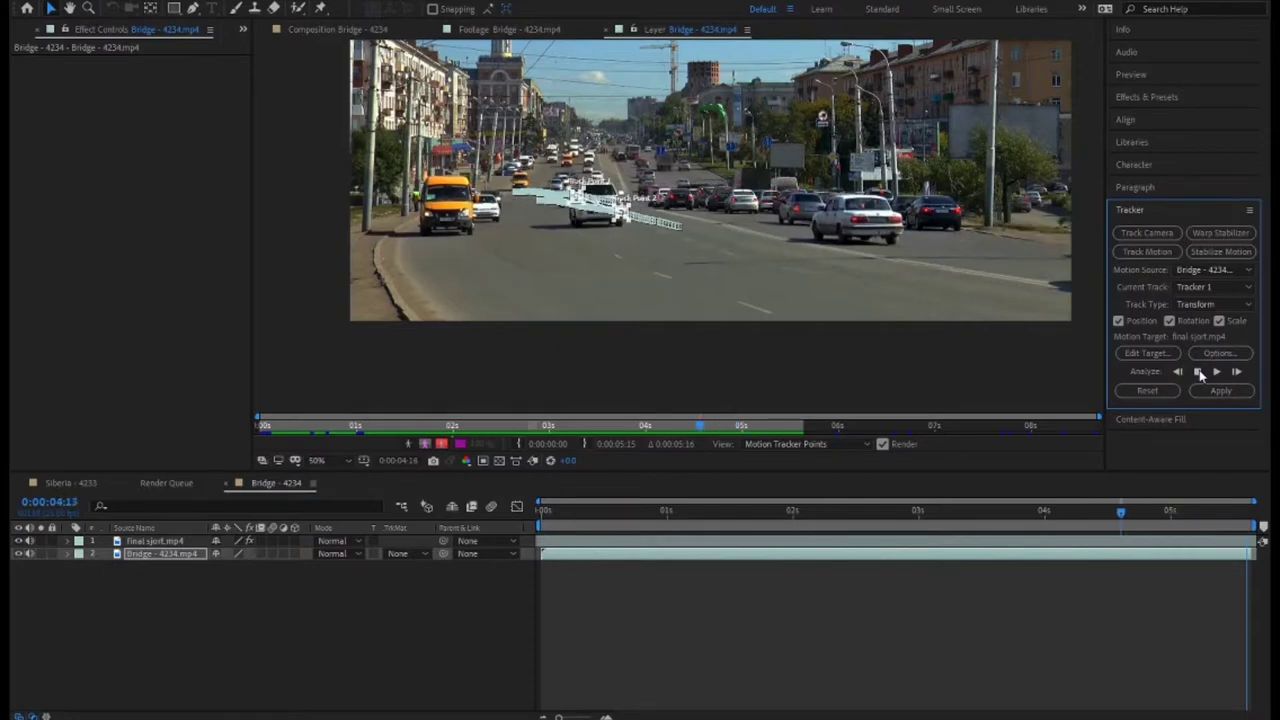
{"action": "left_click", "coordinate": [1198, 372]}
Step: Return to frame 0:00:00:00 and preview the footage to check the track
{"action": "left_click_drag", "start_coordinate": [897, 513], "coordinate": [541, 510]}
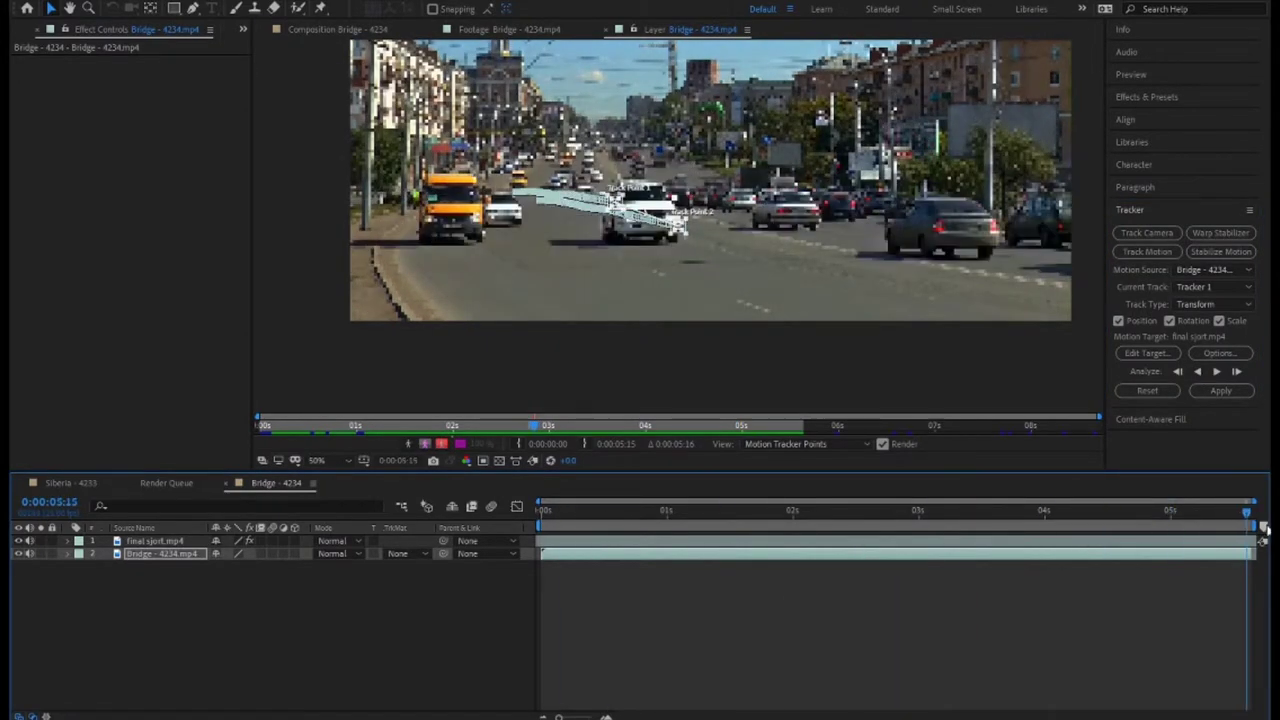
{"action": "key", "text": "space"}
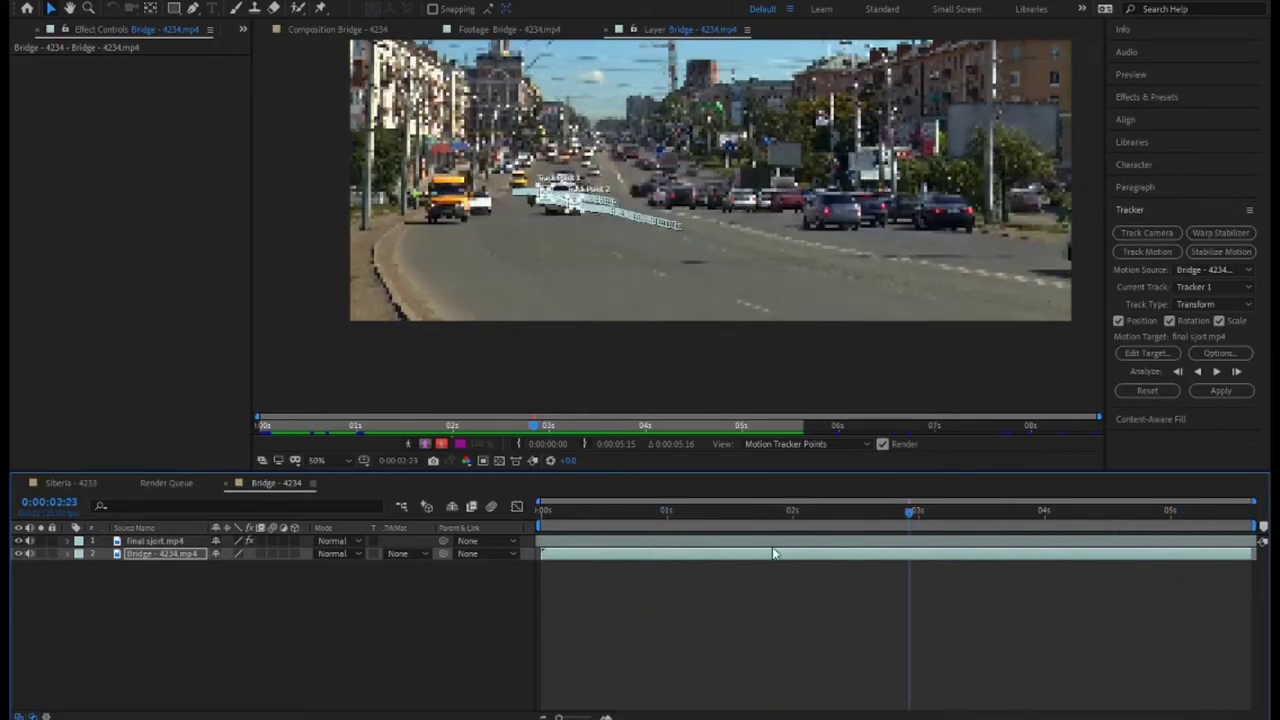
{"action": "key", "text": "space"}
{"action": "left_click", "coordinate": [800, 425]}
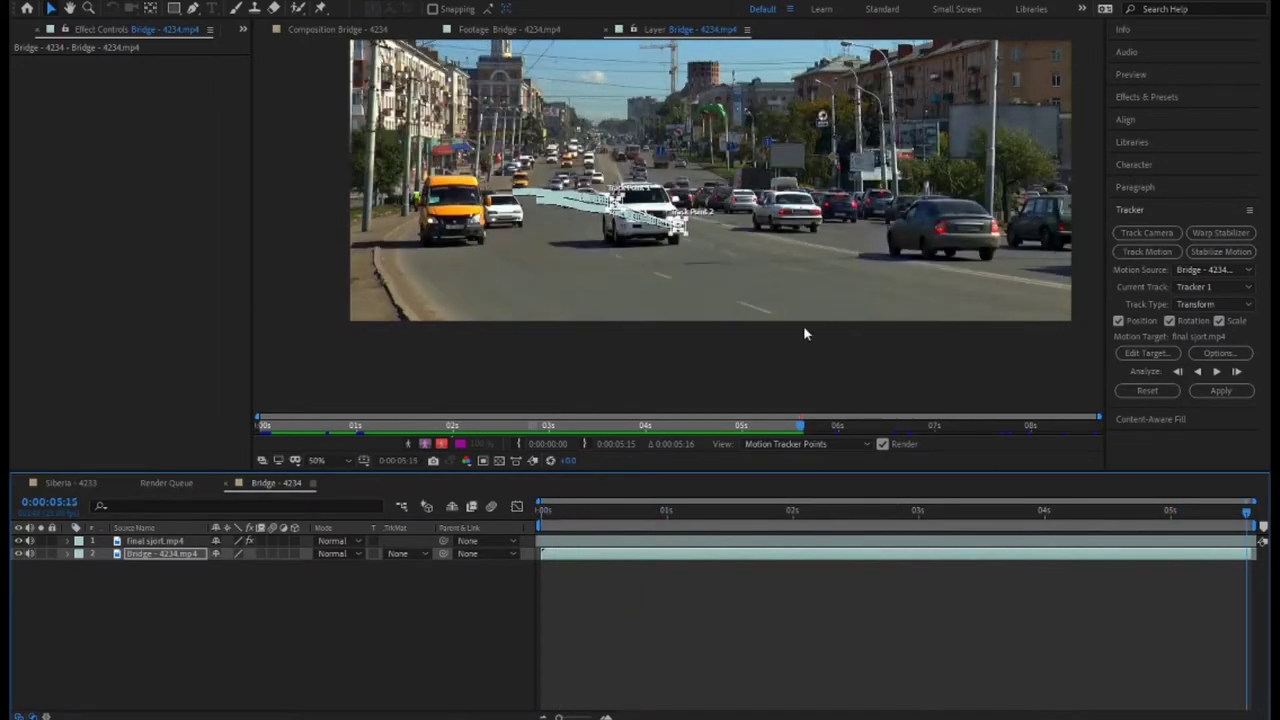
{"action": "left_click", "coordinate": [541, 512]}
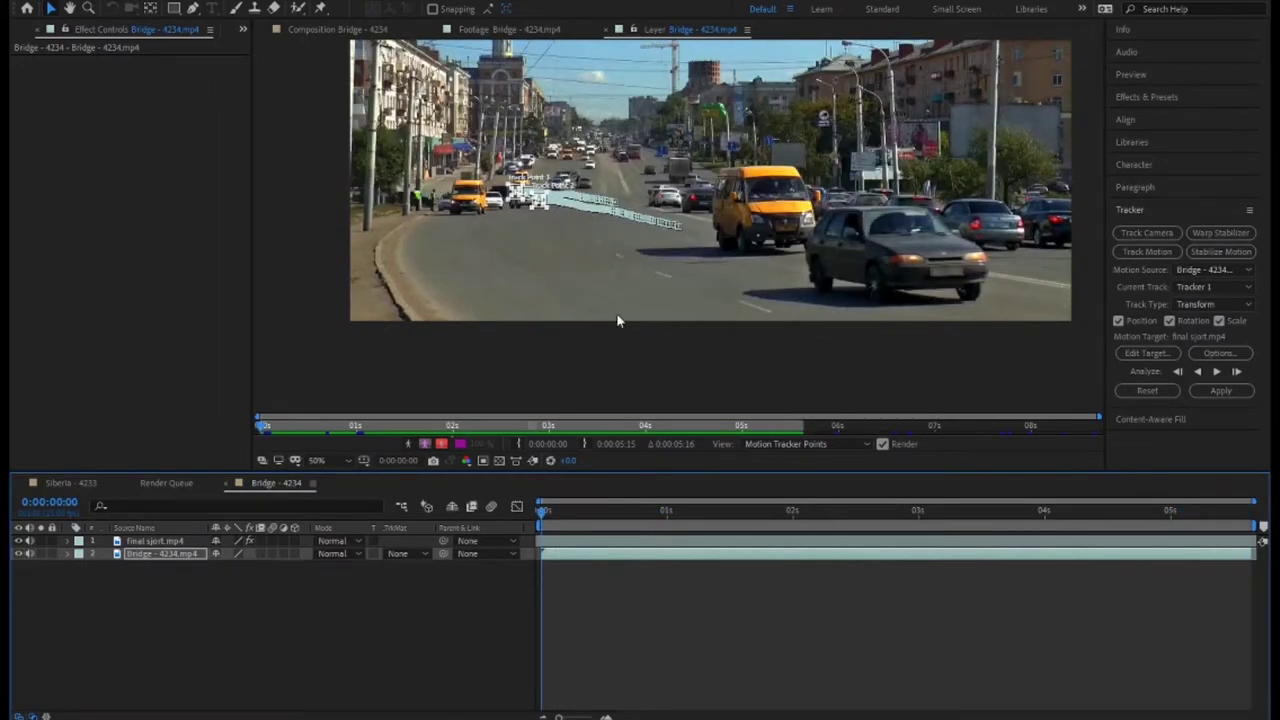
Step: Reset the track, move both track points onto the yellow van, and analyze forward and backward
{"action": "left_click", "coordinate": [1146, 391]}
{"action": "scroll", "coordinate": [643, 286], "scroll_direction": "up", "scroll_amount": 2}
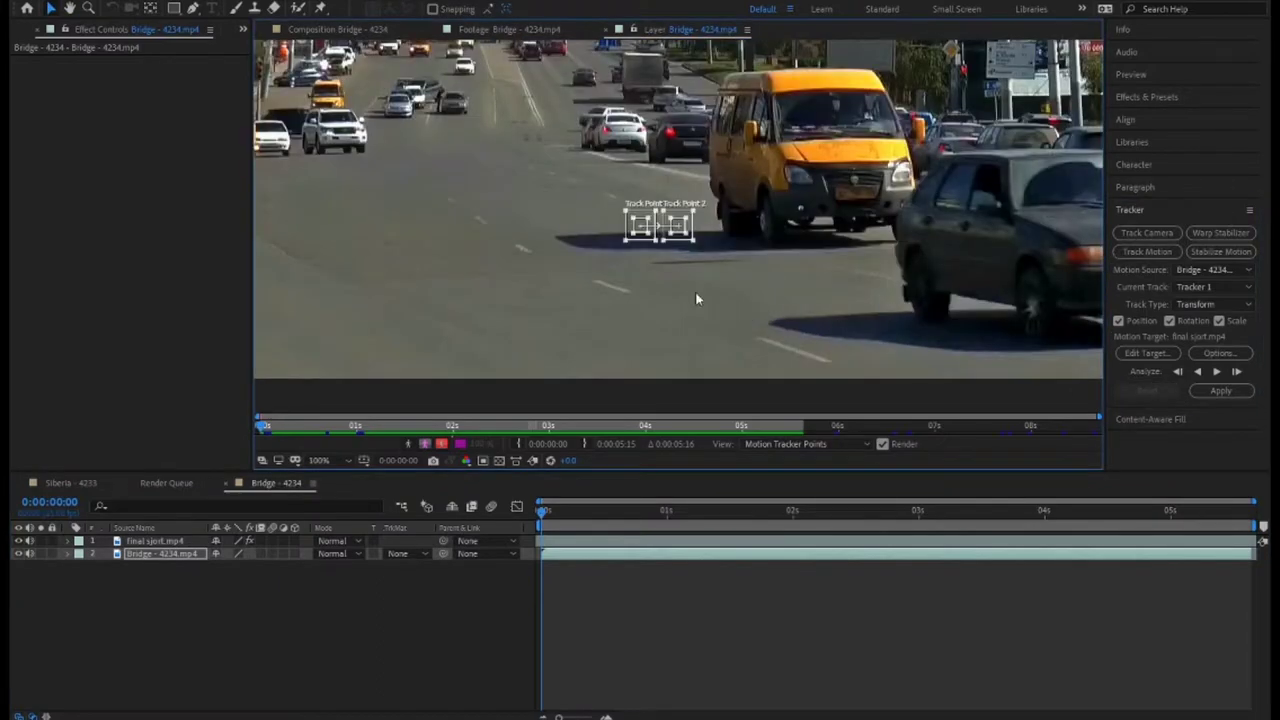
{"action": "scroll", "coordinate": [803, 310], "scroll_direction": "left", "scroll_amount": 3}
{"action": "left_click_drag", "start_coordinate": [558, 510], "coordinate": [323, 495]}
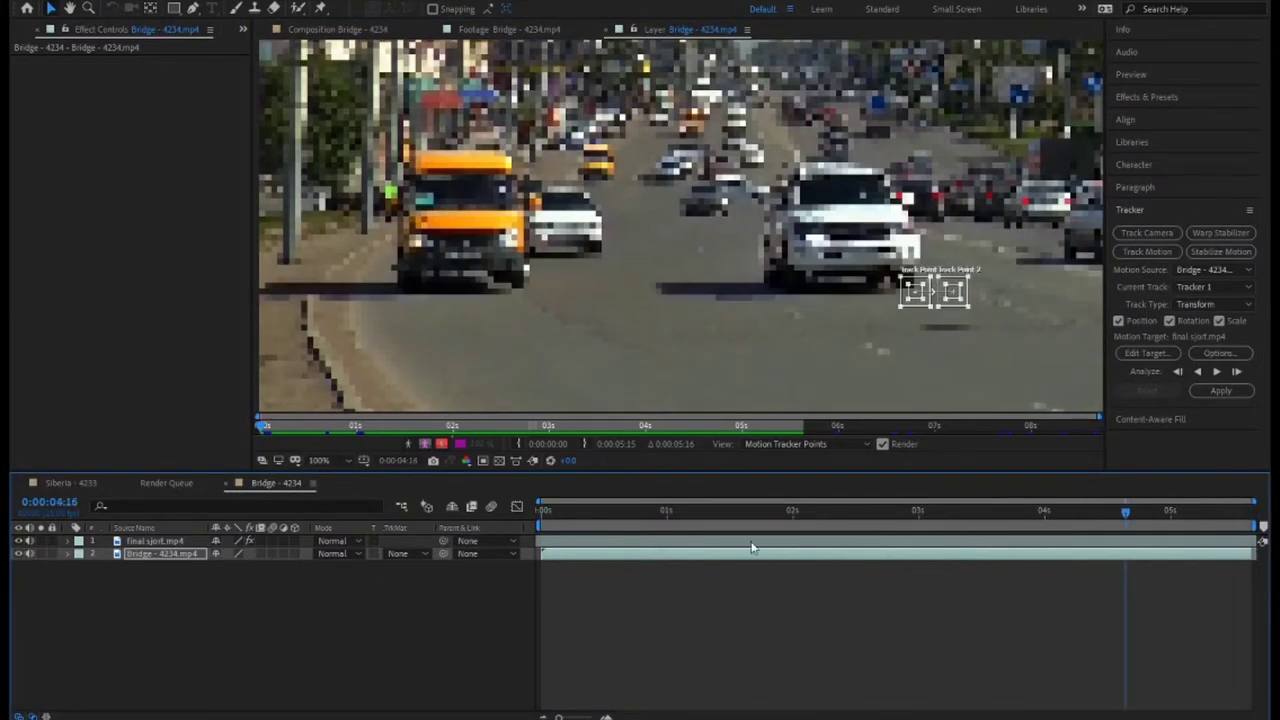
{"action": "mouse_move", "coordinate": [913, 297]}
{"action": "left_mouse_down"}
{"action": "mouse_move", "coordinate": [465, 218]}
{"action": "mouse_move", "coordinate": [528, 226]}
{"action": "left_mouse_up"}
{"action": "left_click_drag", "start_coordinate": [951, 290], "coordinate": [528, 214]}
{"action": "left_click", "coordinate": [1217, 372]}
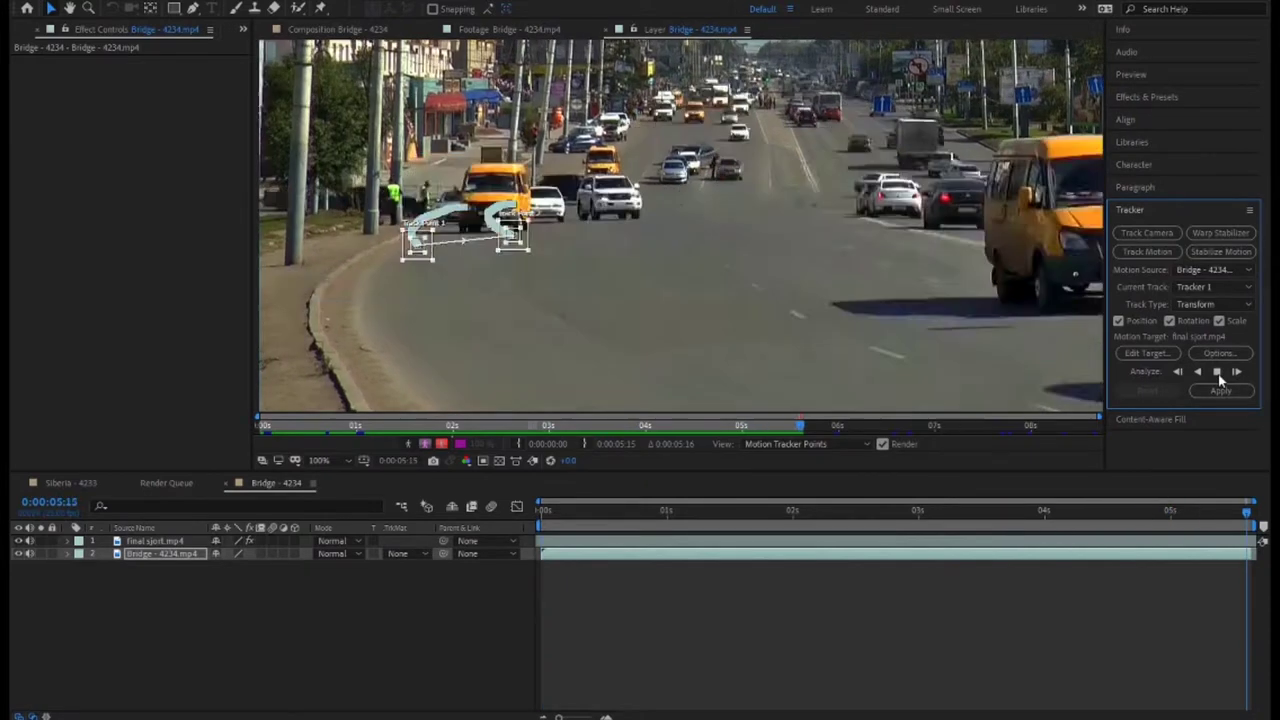
{"action": "left_click", "coordinate": [1198, 372]}
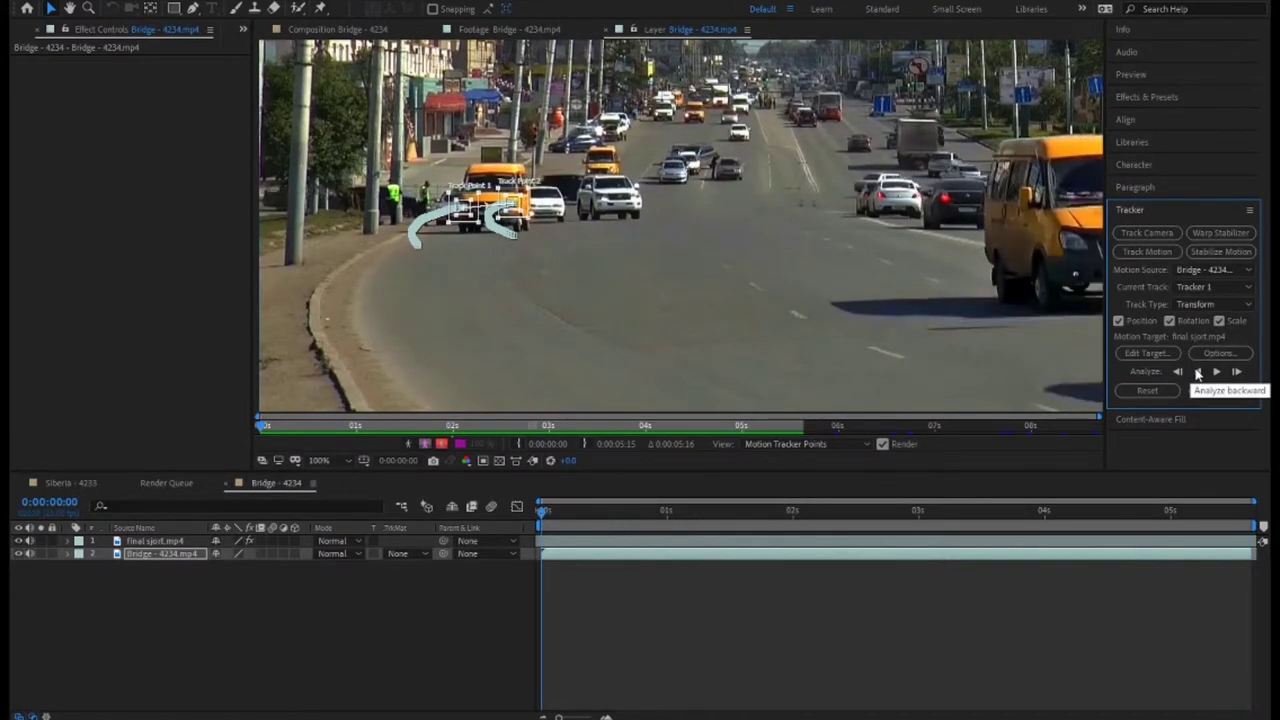
Step: Add a new null object, Null 3, at the top of the layer stack
{"action": "right_click", "coordinate": [306, 630]}
{"action": "mouse_move", "coordinate": [340, 457]}
{"action": "left_click", "coordinate": [530, 550]}
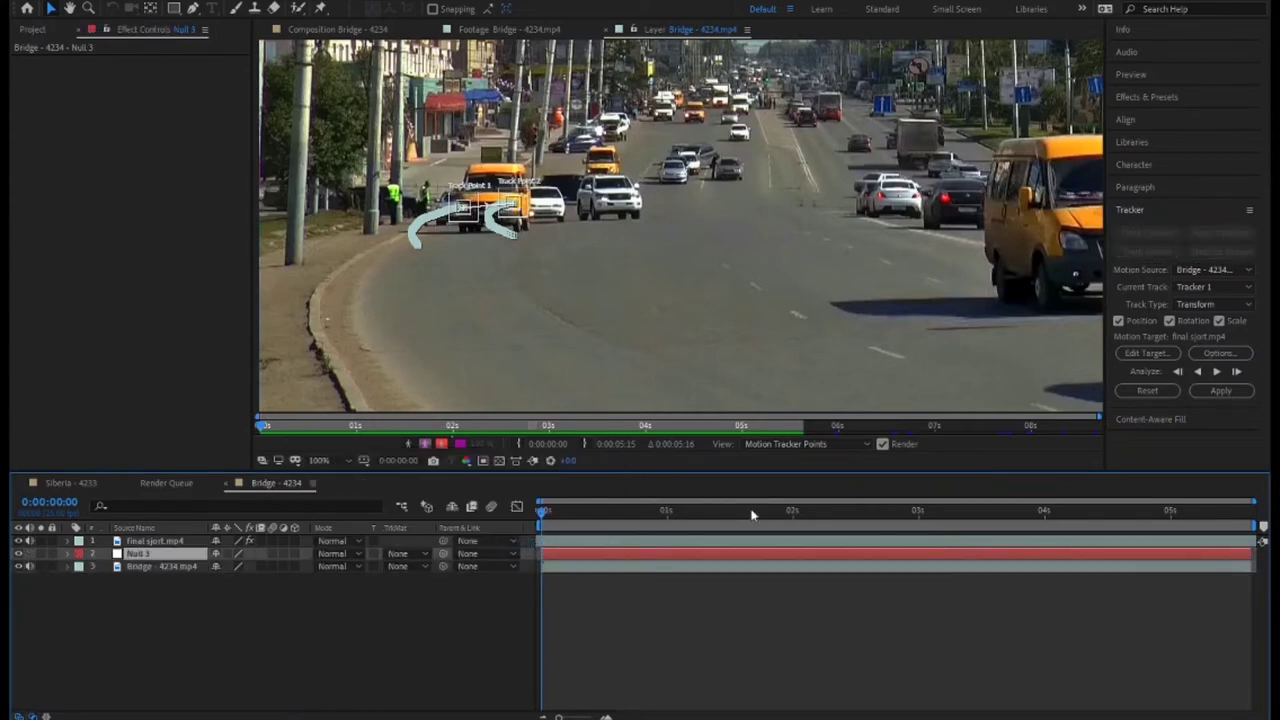
{"action": "left_click_drag", "start_coordinate": [176, 558], "coordinate": [382, 538]}
Step: Apply the van's tracking data to Null 3 and parent final sjort.mp4 to it
{"action": "left_click", "coordinate": [1219, 392]}
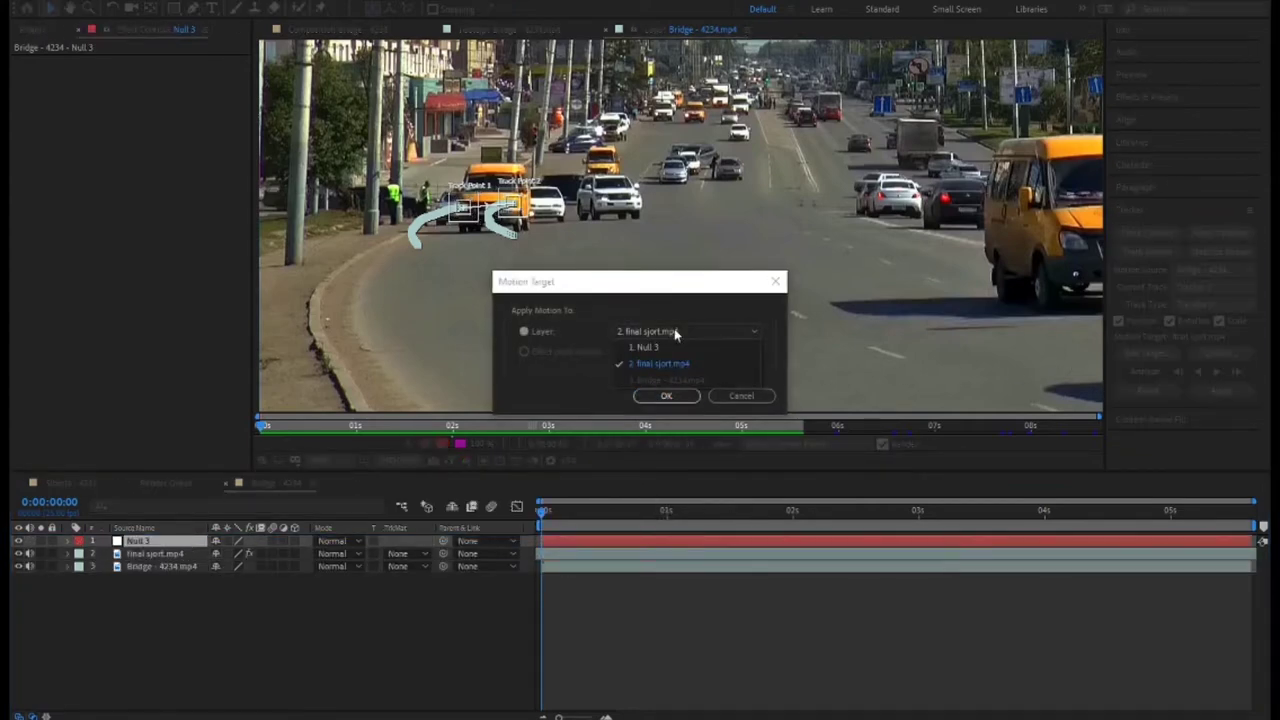
{"action": "left_click", "coordinate": [675, 347]}
{"action": "left_click", "coordinate": [666, 395]}
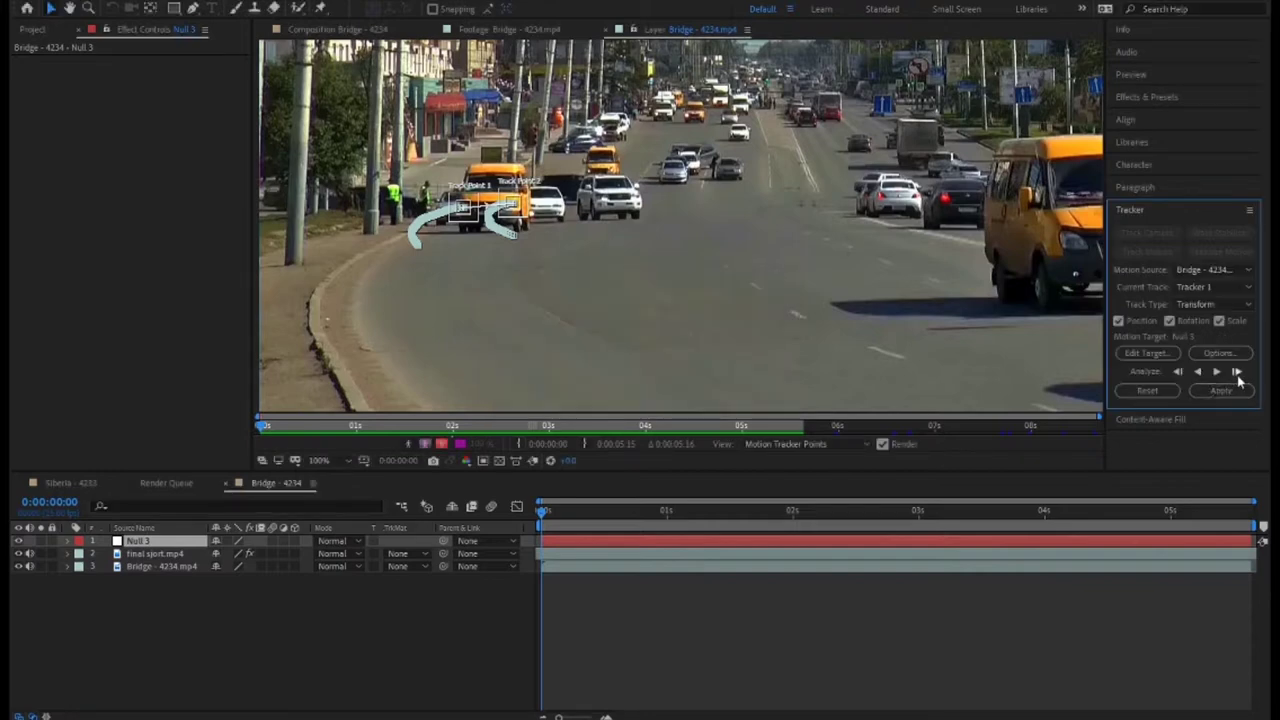
{"action": "left_click", "coordinate": [1222, 390]}
{"action": "left_click", "coordinate": [623, 368]}
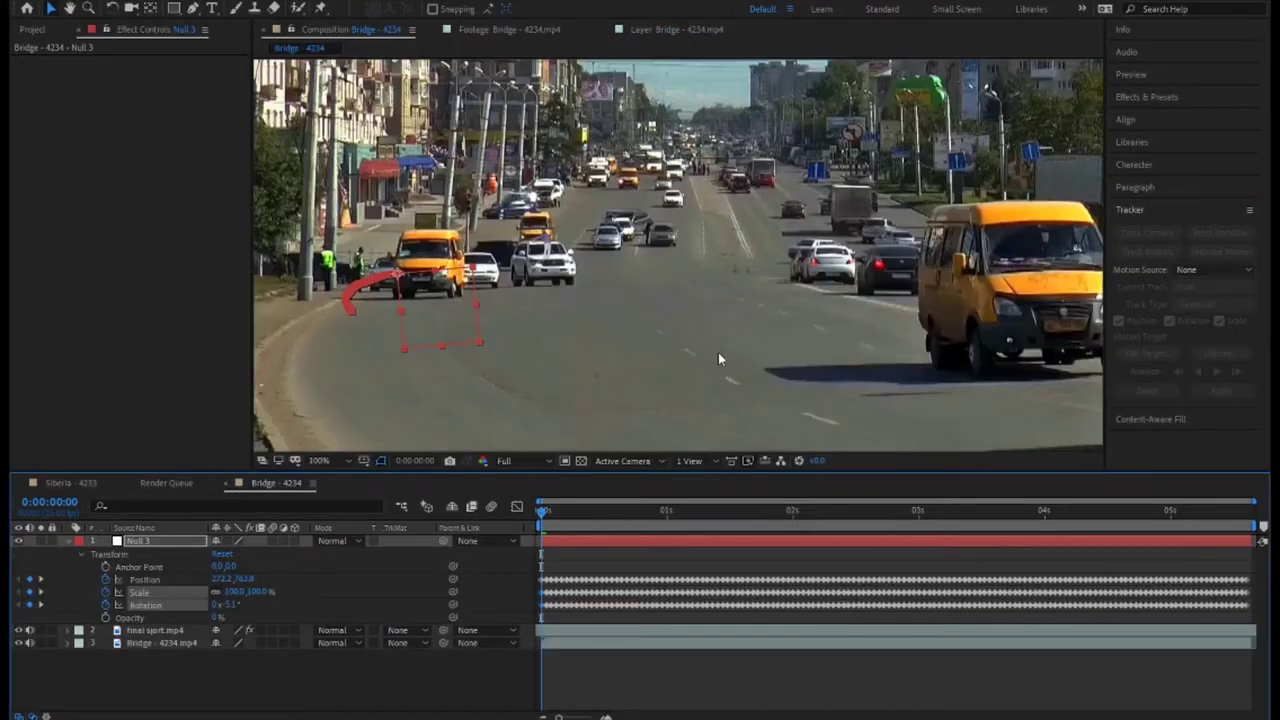
{"action": "left_click_drag", "start_coordinate": [443, 630], "coordinate": [186, 546]}
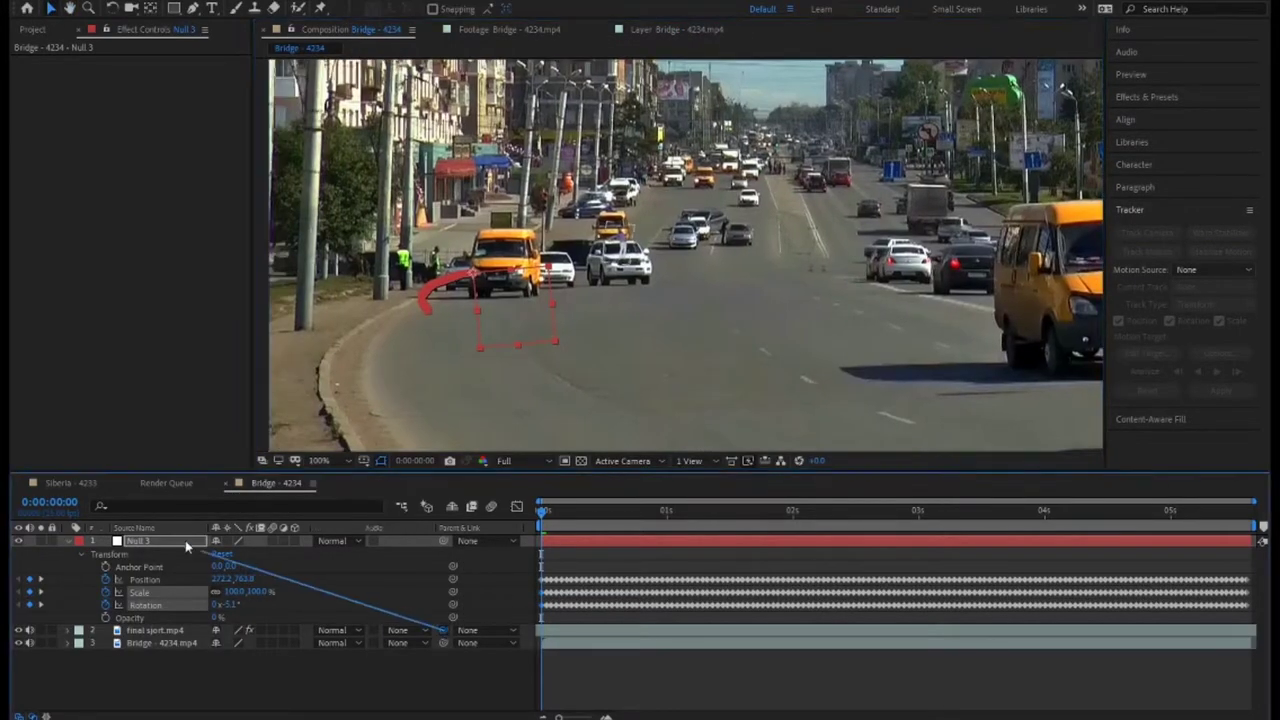
{"action": "left_click", "coordinate": [644, 349]}
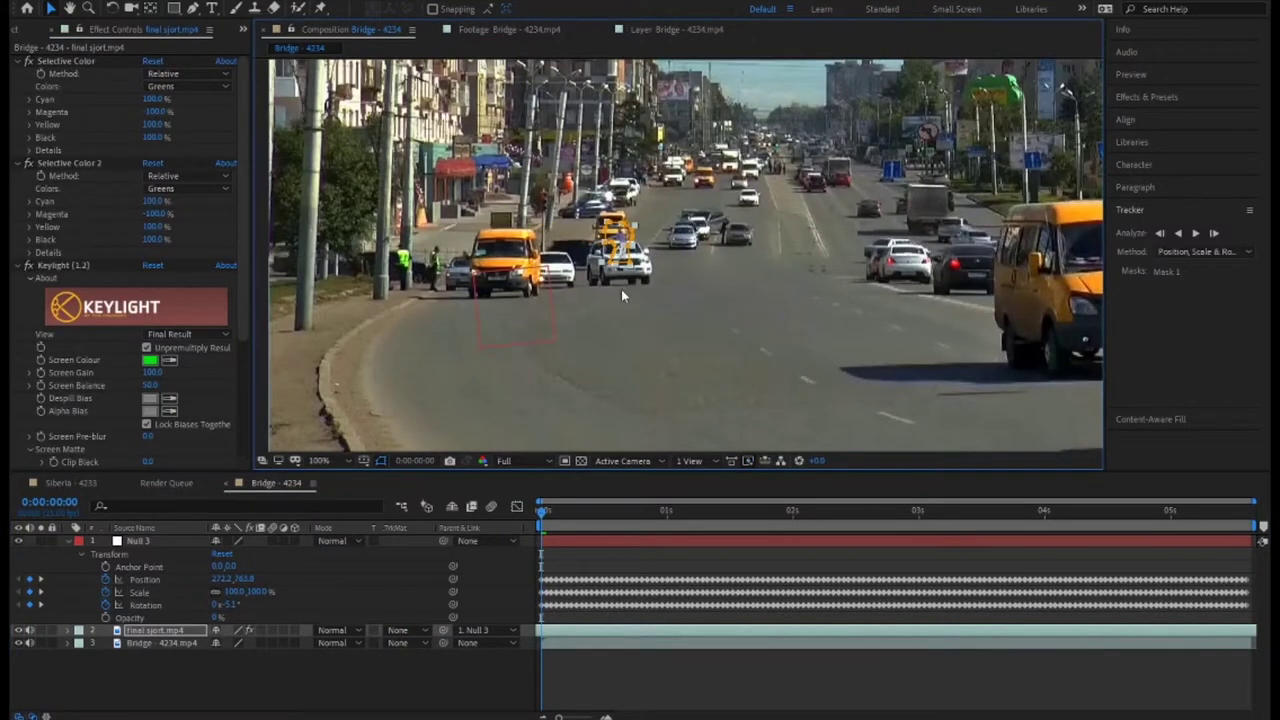
{"action": "left_click", "coordinate": [70, 544]}
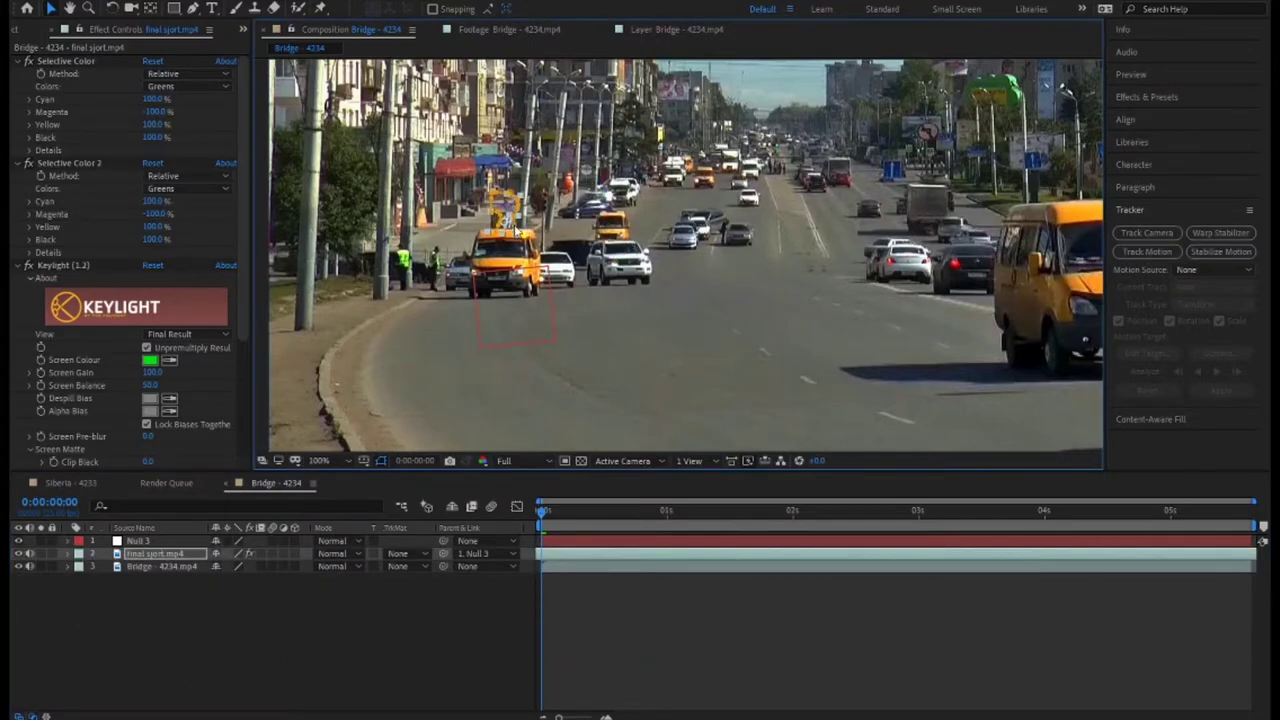
{"action": "scroll", "coordinate": [490, 200], "scroll_direction": "up", "scroll_amount": 2}
{"action": "scroll", "coordinate": [490, 200], "scroll_direction": "up", "scroll_amount": 2}
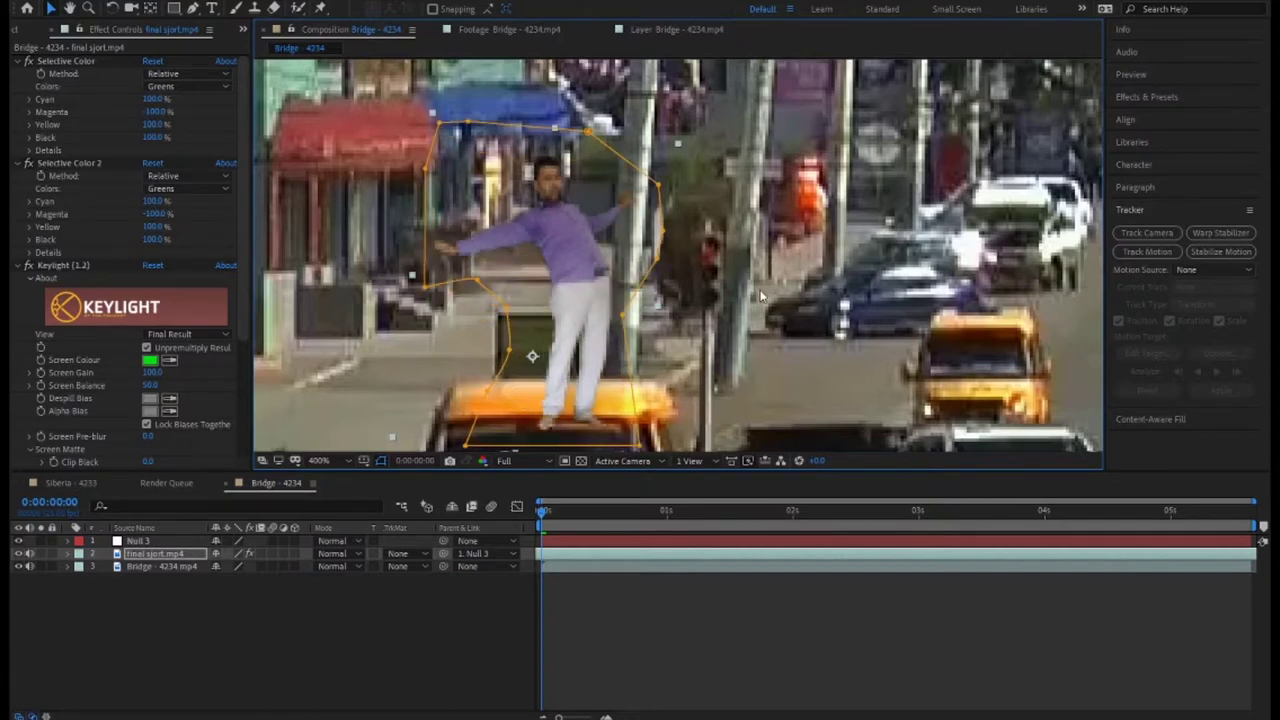
{"action": "scroll", "coordinate": [695, 272], "scroll_direction": "down", "scroll_amount": 4}
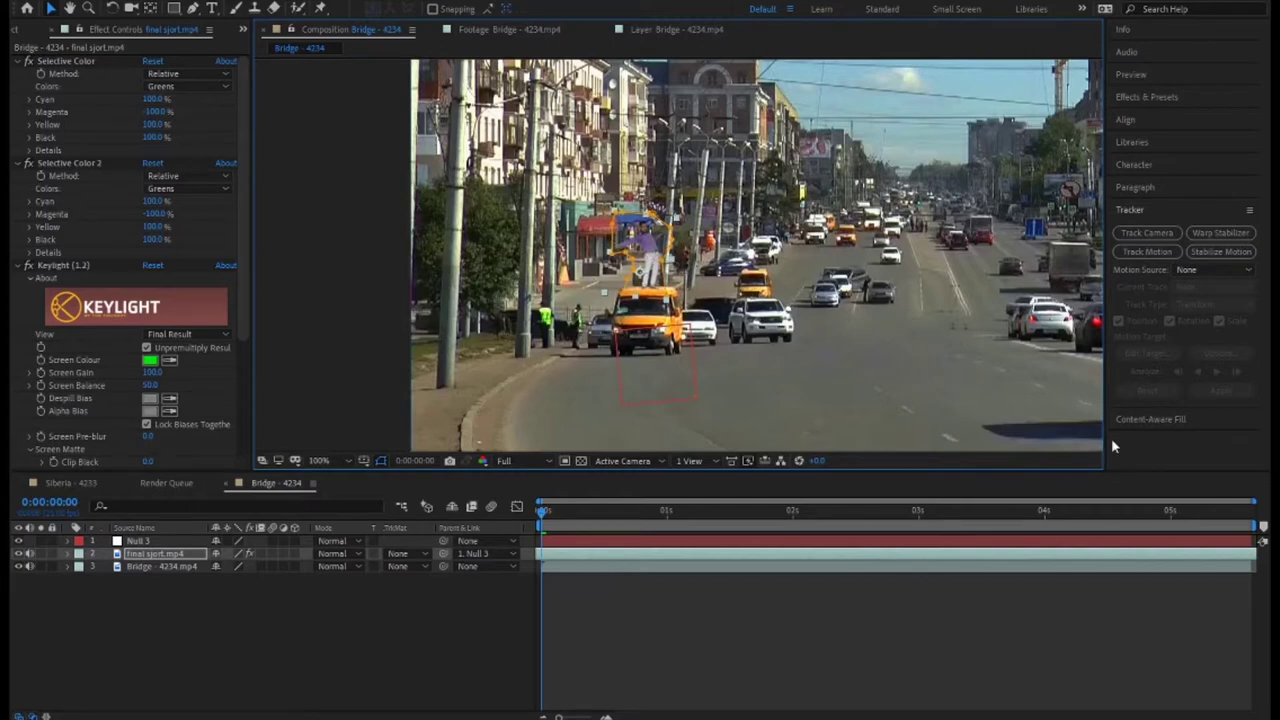
{"action": "key", "text": "space"}
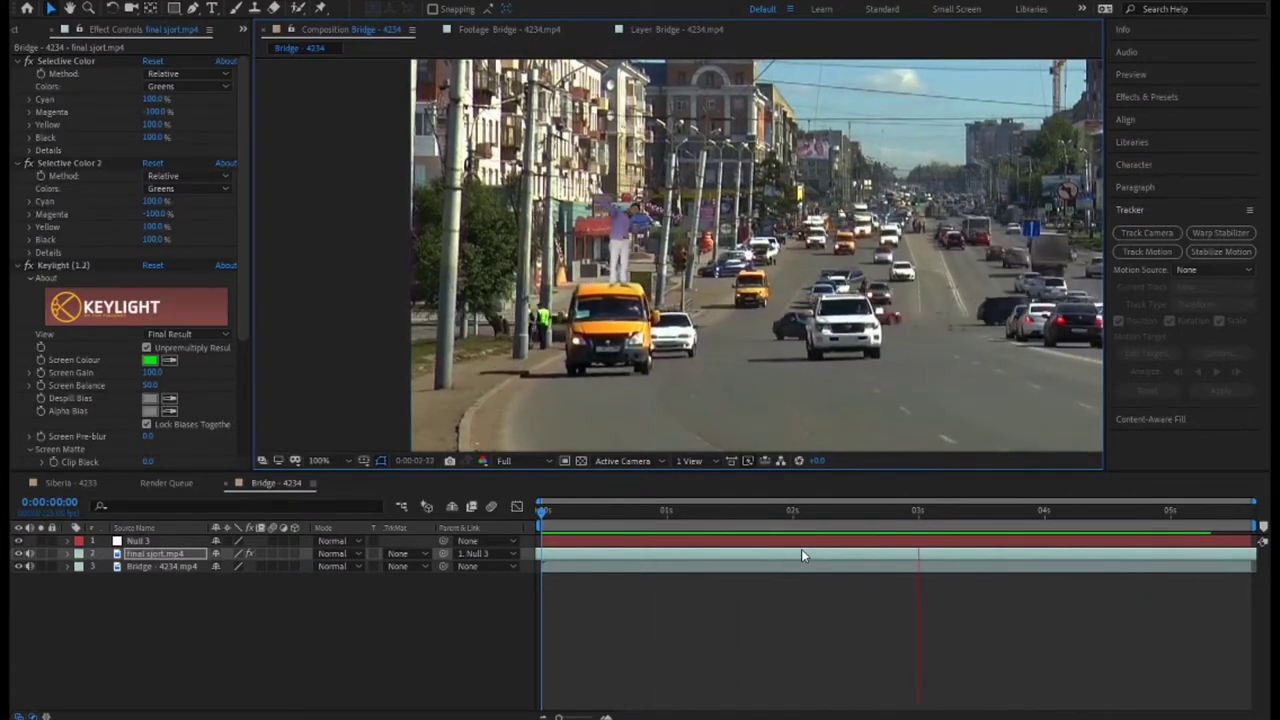
{"action": "key", "text": "space"}
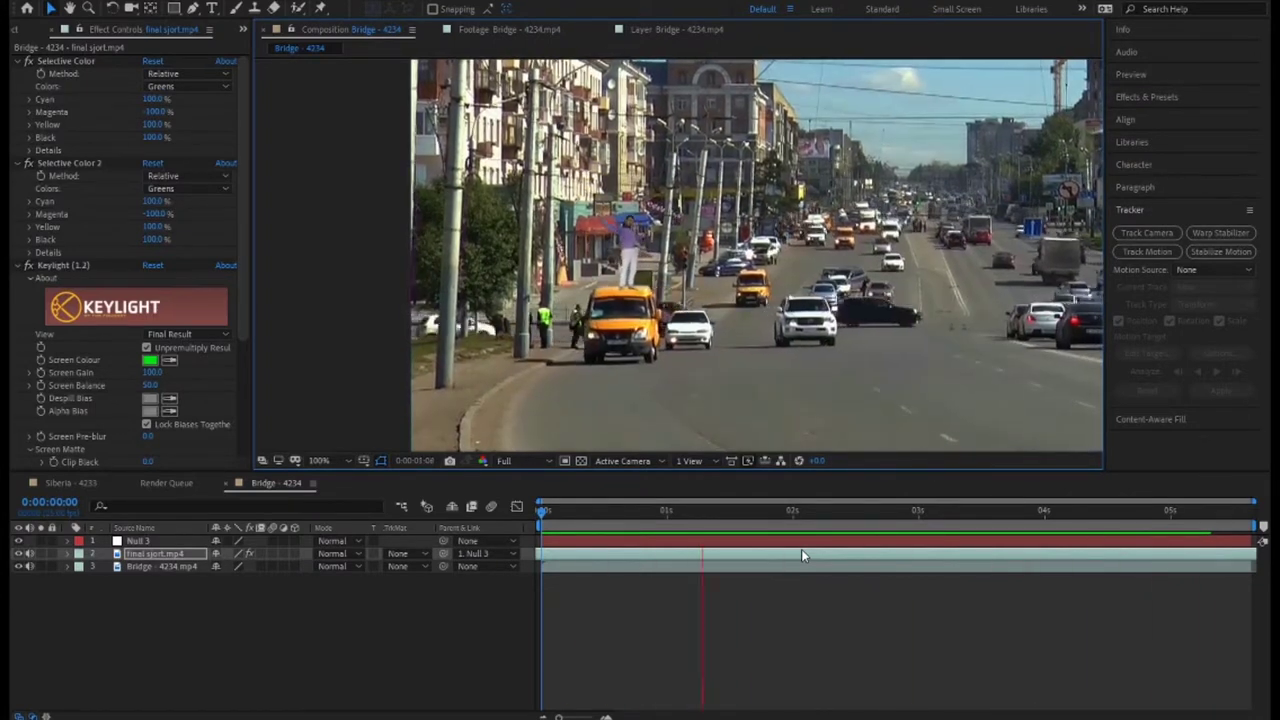
{"action": "left_click", "coordinate": [632, 254]}
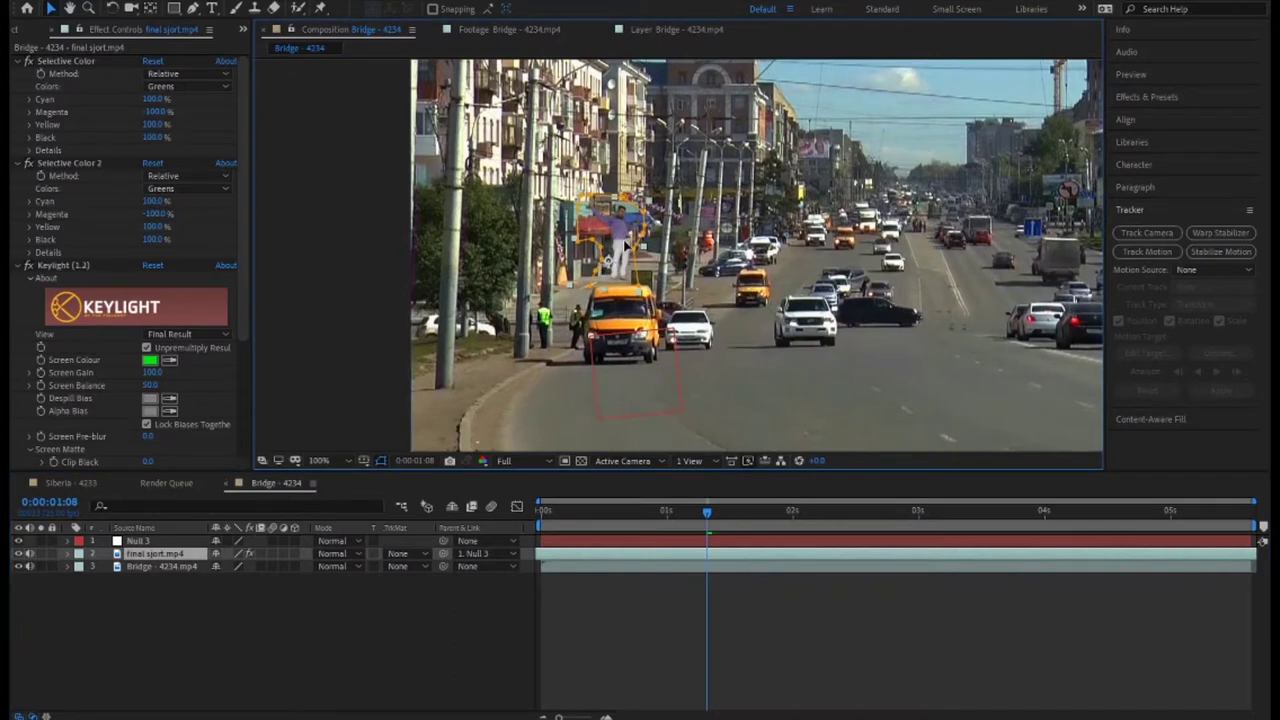
{"action": "left_click_drag", "start_coordinate": [779, 492], "coordinate": [465, 512]}
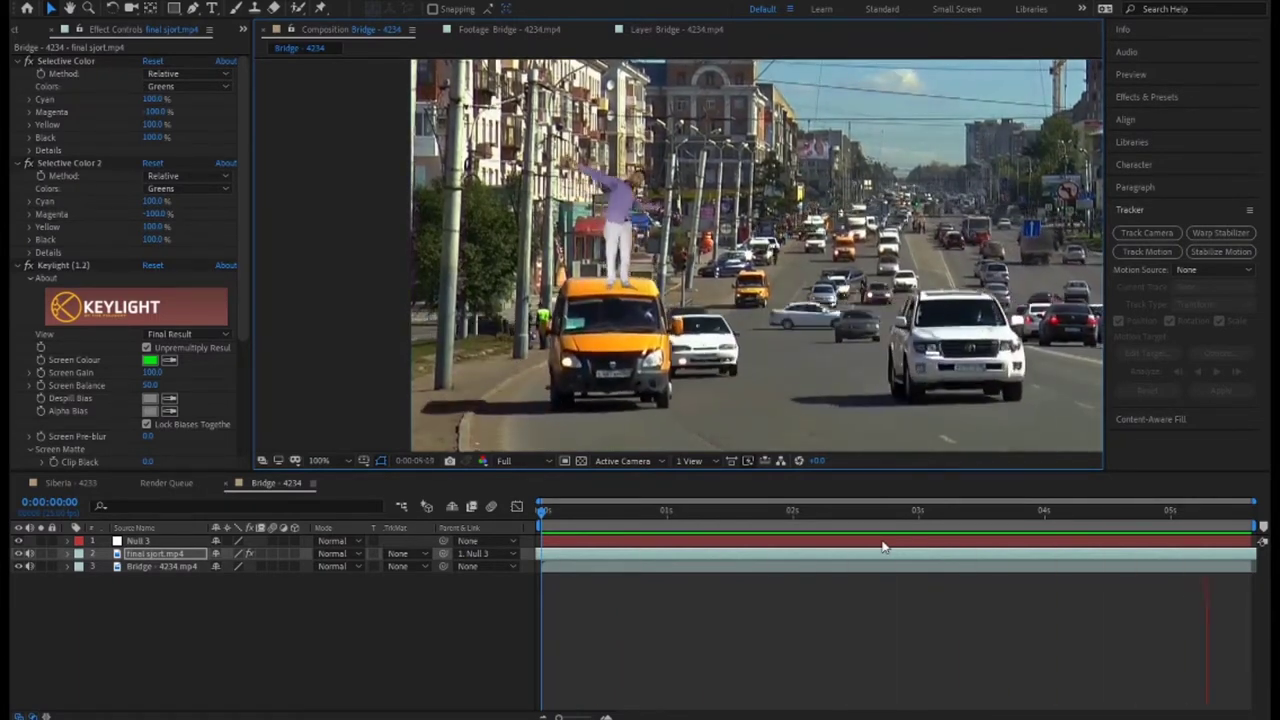
{"action": "key", "text": "space"}
{"action": "key", "text": "space"}
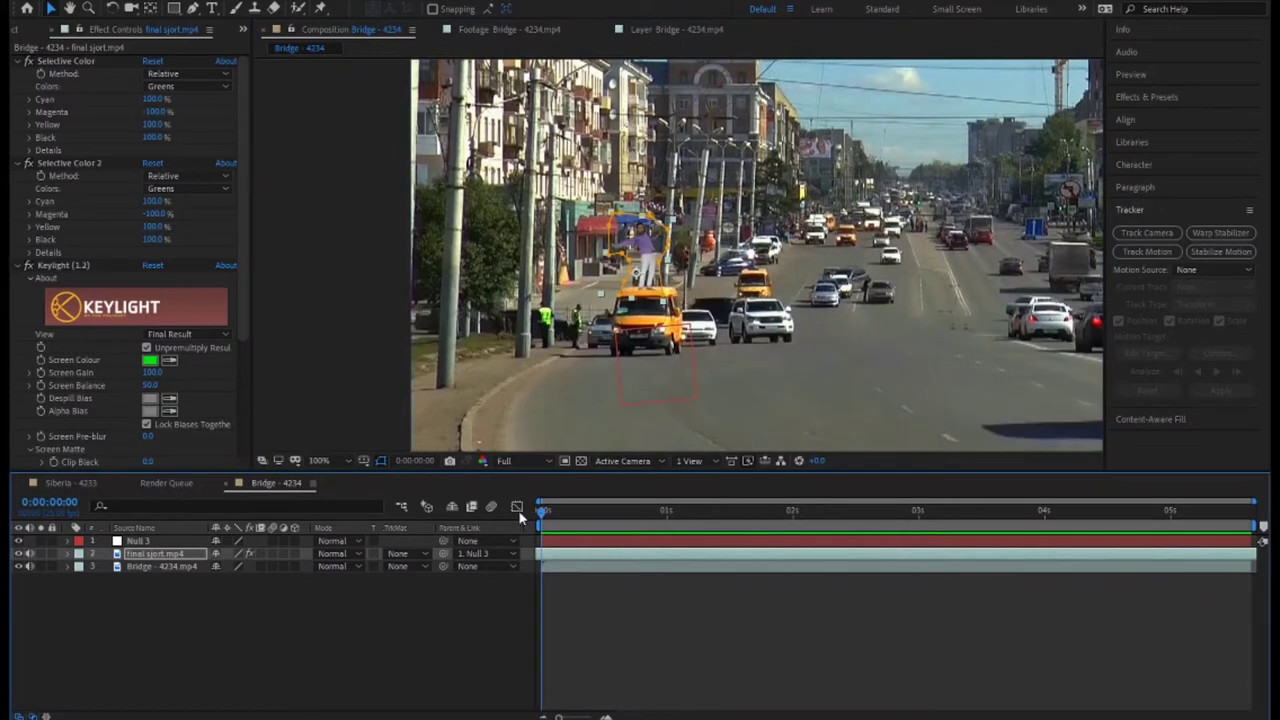
{"action": "key", "text": "space"}
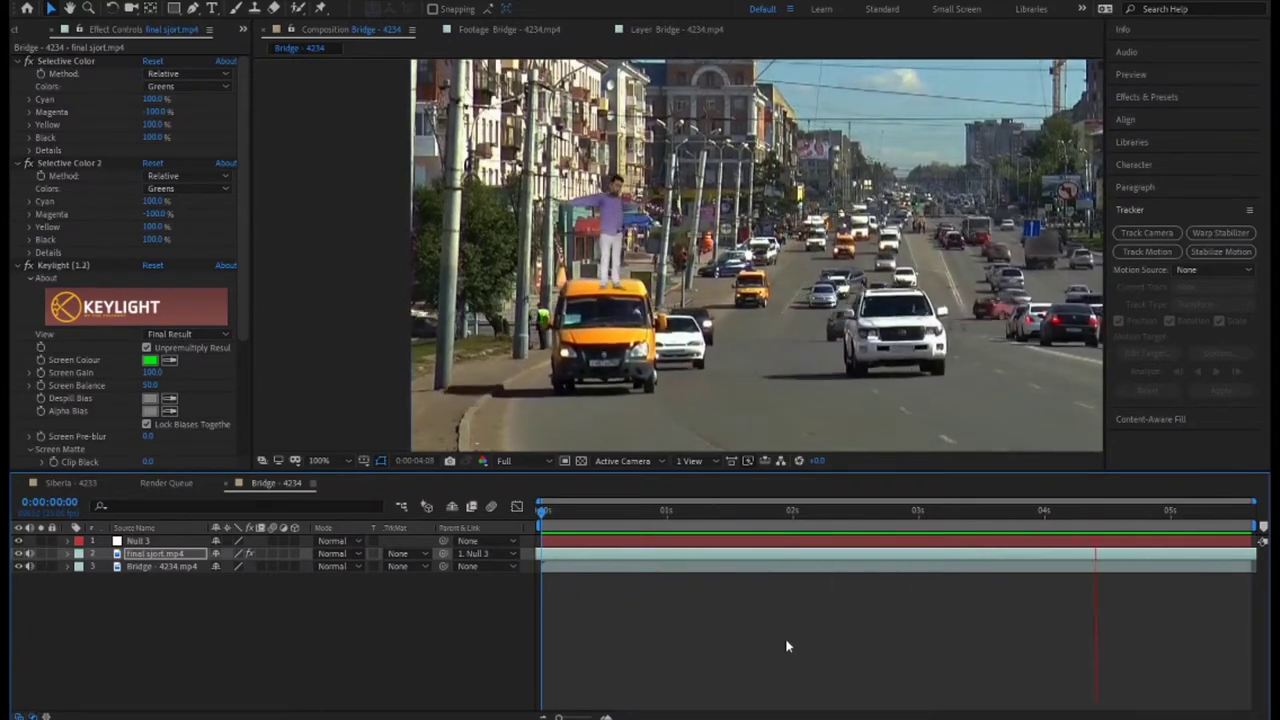
Step: Stop the preview and duplicate the final sjort.mp4 layer for the shadow
{"action": "left_click", "coordinate": [786, 646]}
{"action": "left_click", "coordinate": [177, 556]}
{"action": "key", "text": "ctrl+d"}
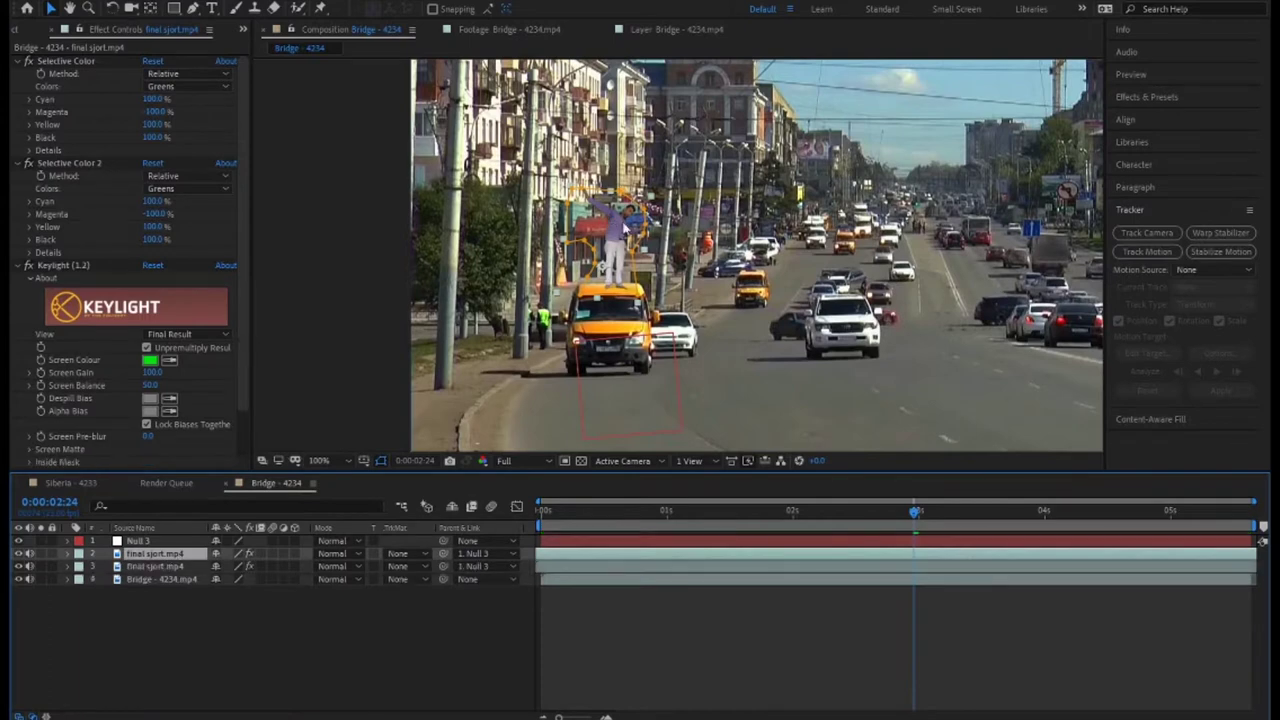
{"action": "left_click", "coordinate": [114, 10]}
{"action": "key", "text": "Return"}
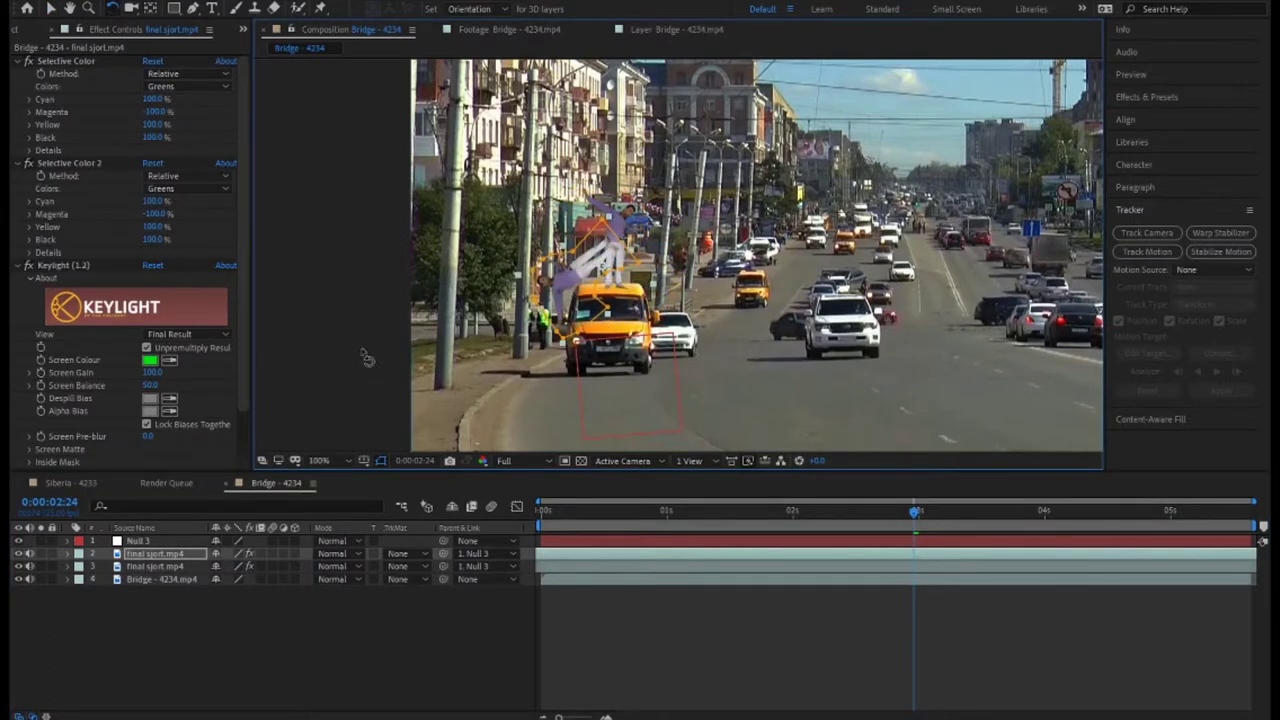
{"action": "left_click", "coordinate": [51, 9]}
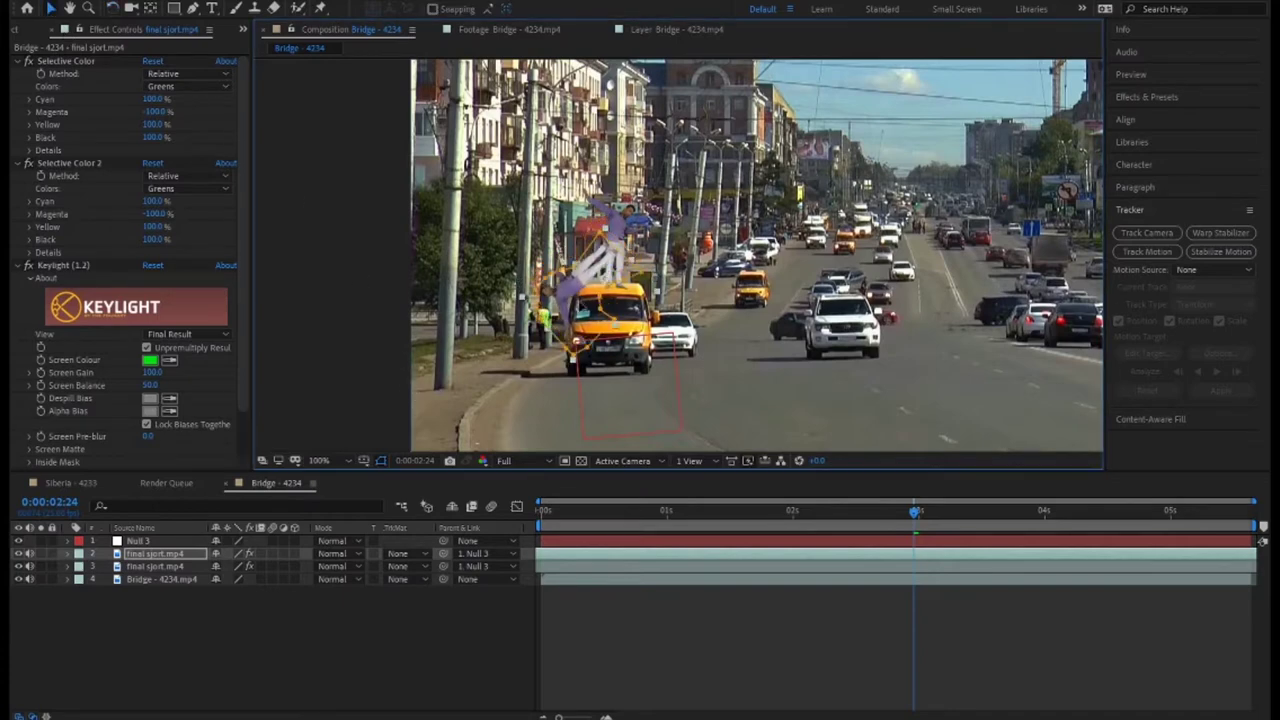
Step: Rotate the duplicate figure down toward the road beneath the van
{"action": "left_click", "coordinate": [114, 10]}
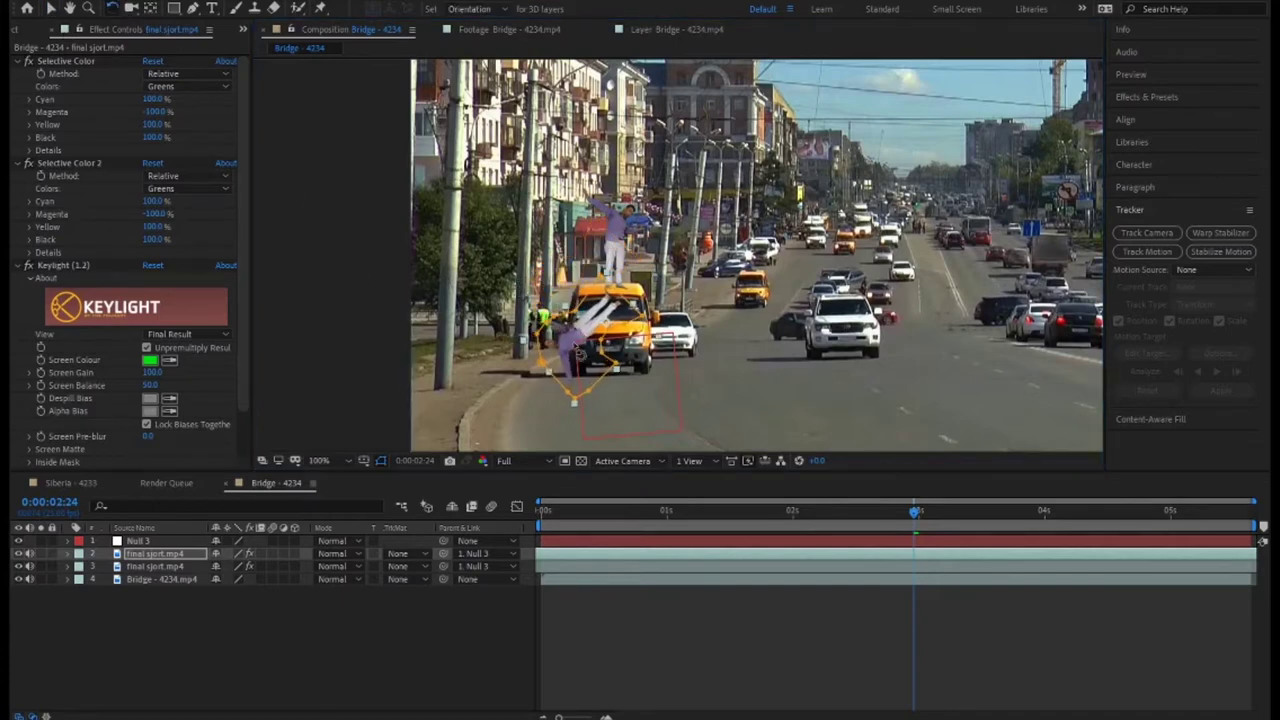
{"action": "left_click_drag", "start_coordinate": [582, 357], "coordinate": [580, 370]}
{"action": "key", "text": "v"}
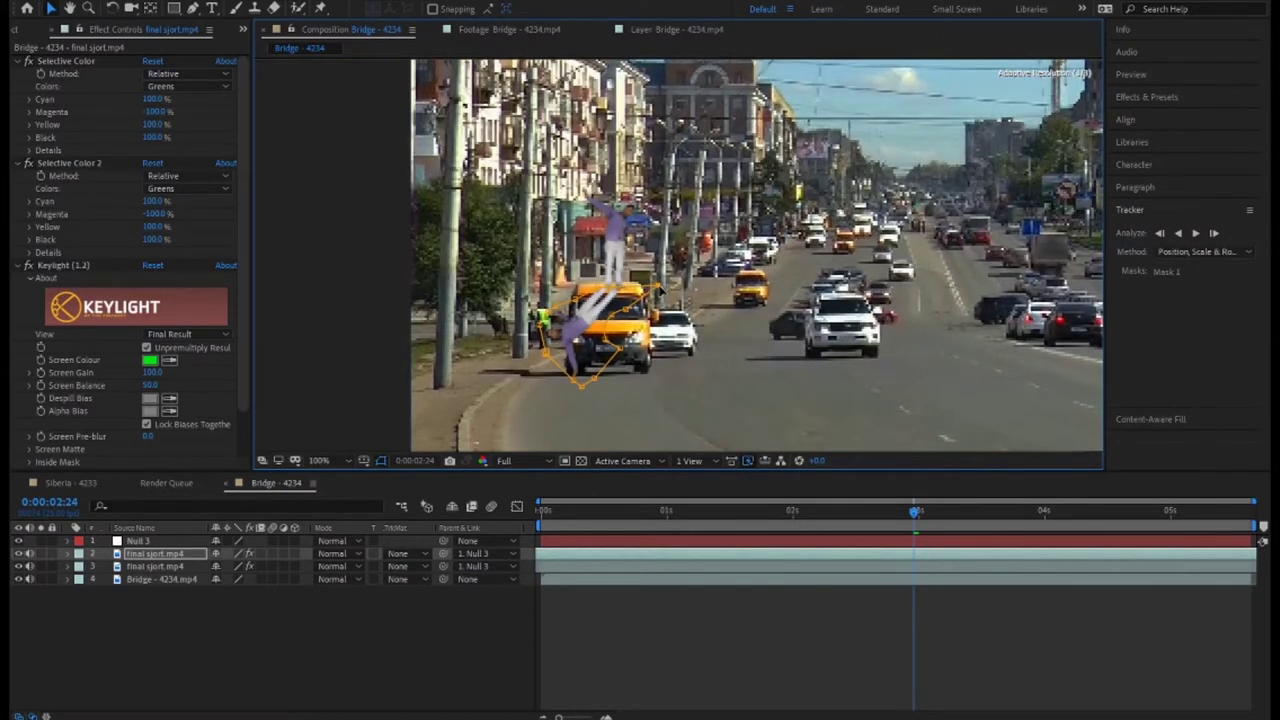
{"action": "left_click", "coordinate": [715, 643]}
{"action": "left_click", "coordinate": [577, 338]}
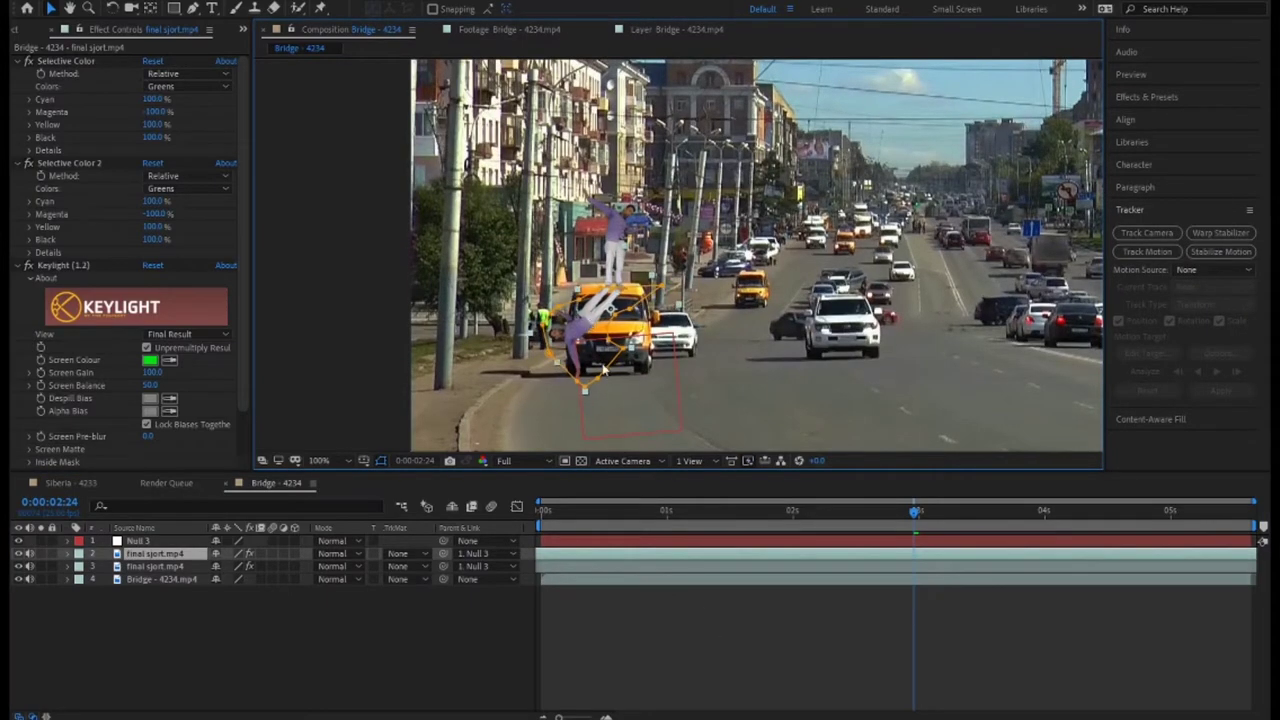
Step: Inspect the shadow layer's mask and move the time to frame 7 near the start
{"action": "left_click", "coordinate": [709, 634]}
{"action": "scroll", "coordinate": [650, 222], "scroll_direction": "up", "scroll_amount": 2}
{"action": "scroll", "coordinate": [650, 222], "scroll_direction": "up", "scroll_amount": 2}
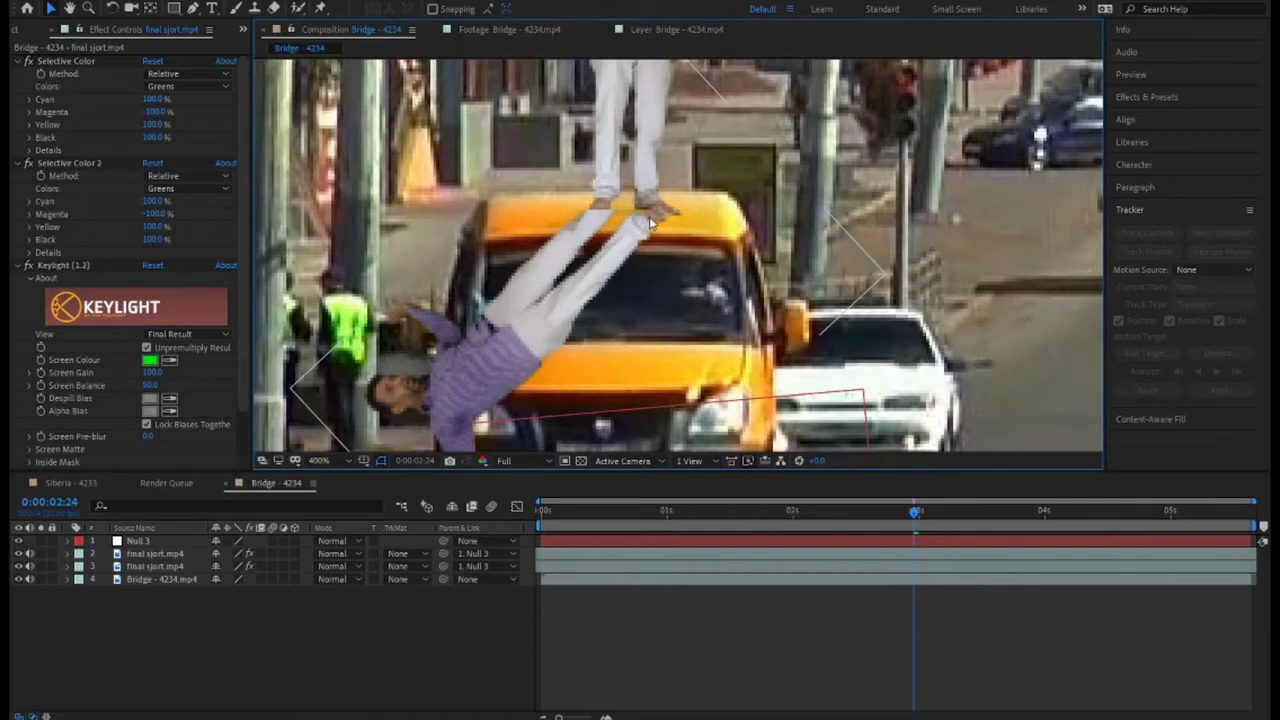
{"action": "left_click", "coordinate": [650, 222]}
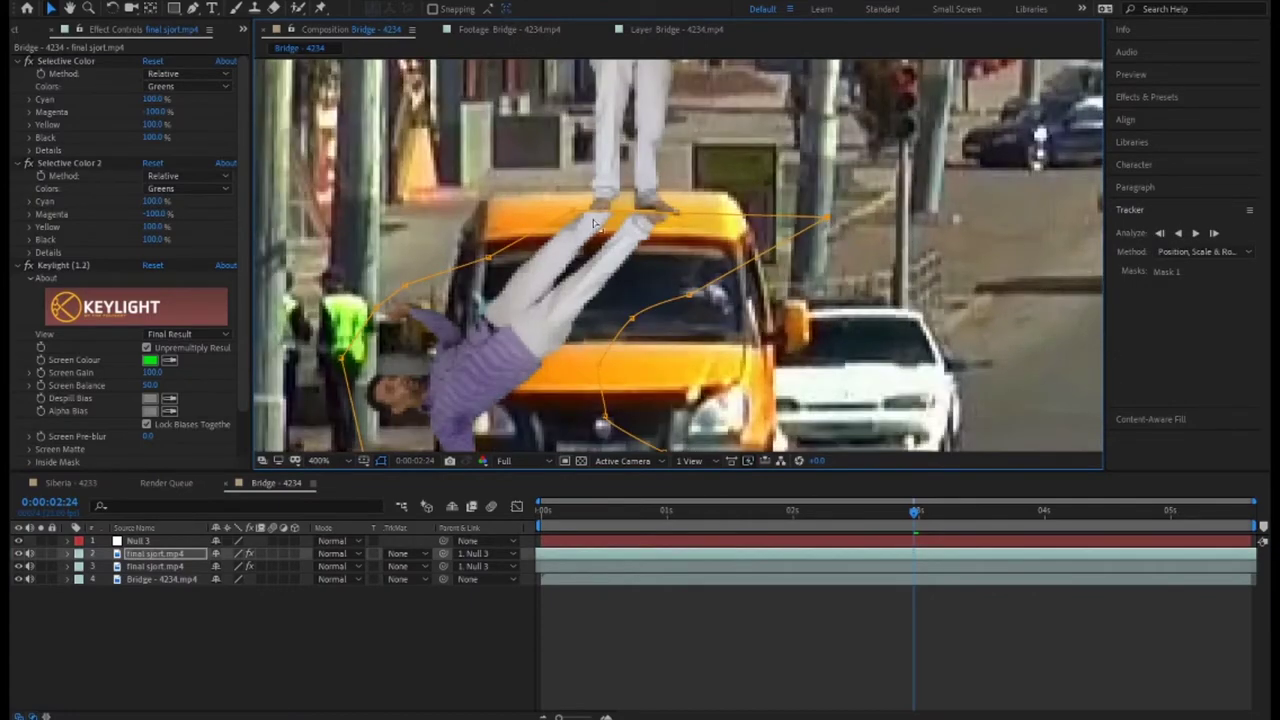
{"action": "scroll", "coordinate": [573, 214], "scroll_direction": "down", "scroll_amount": 1}
{"action": "scroll", "coordinate": [610, 297], "scroll_direction": "down", "scroll_amount": 1}
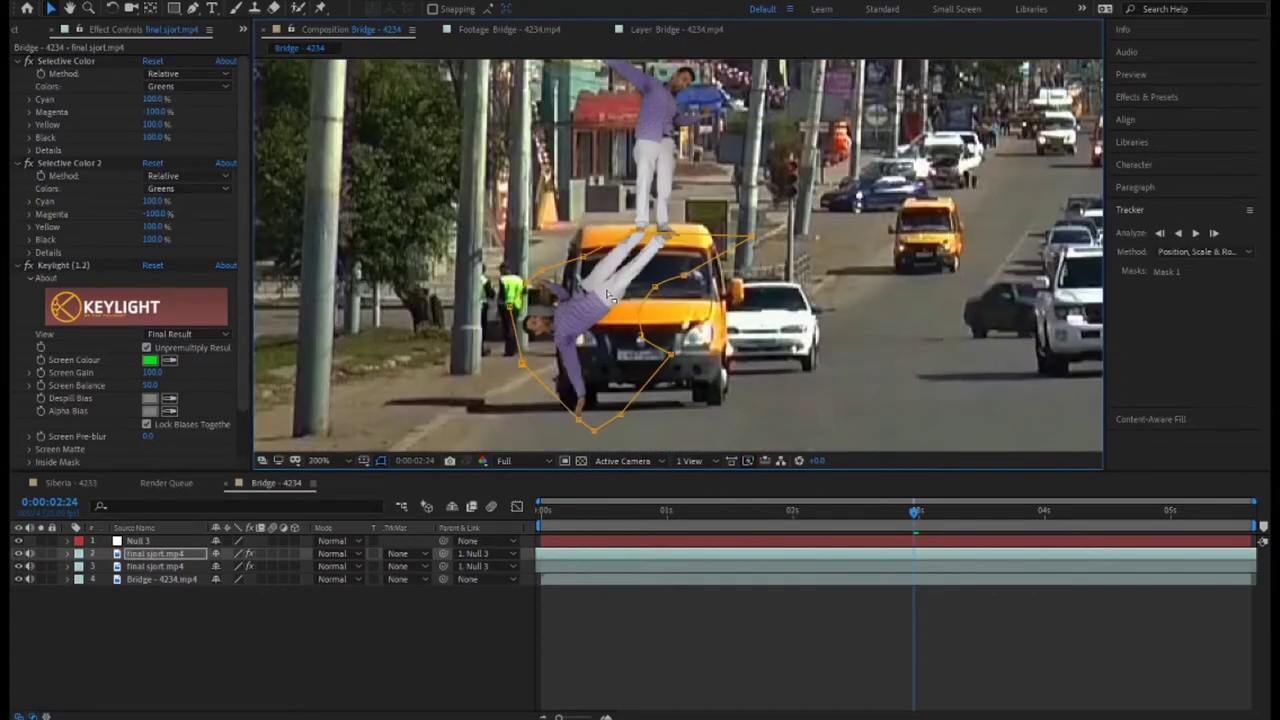
{"action": "left_click", "coordinate": [760, 646]}
{"action": "left_click_drag", "start_coordinate": [757, 510], "coordinate": [580, 510]}
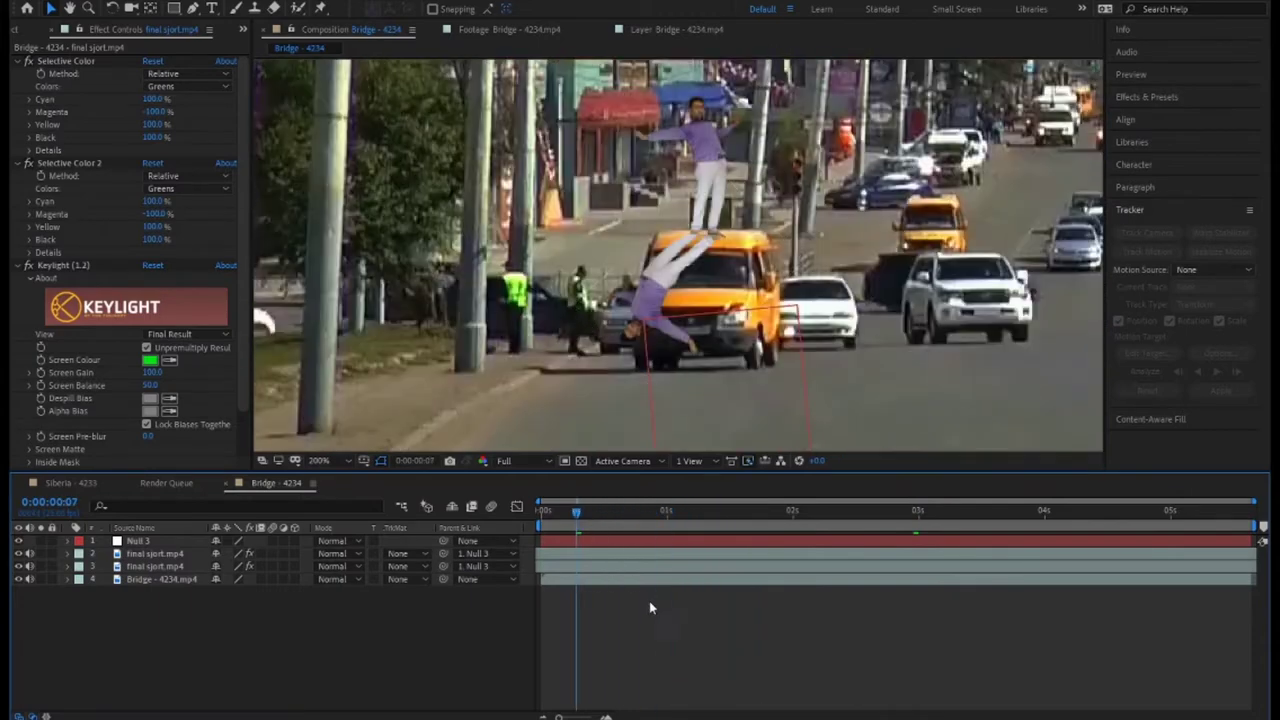
Step: Lower the shadow layer's Opacity to about 56%
{"action": "left_click", "coordinate": [163, 554]}
{"action": "key", "text": "t"}
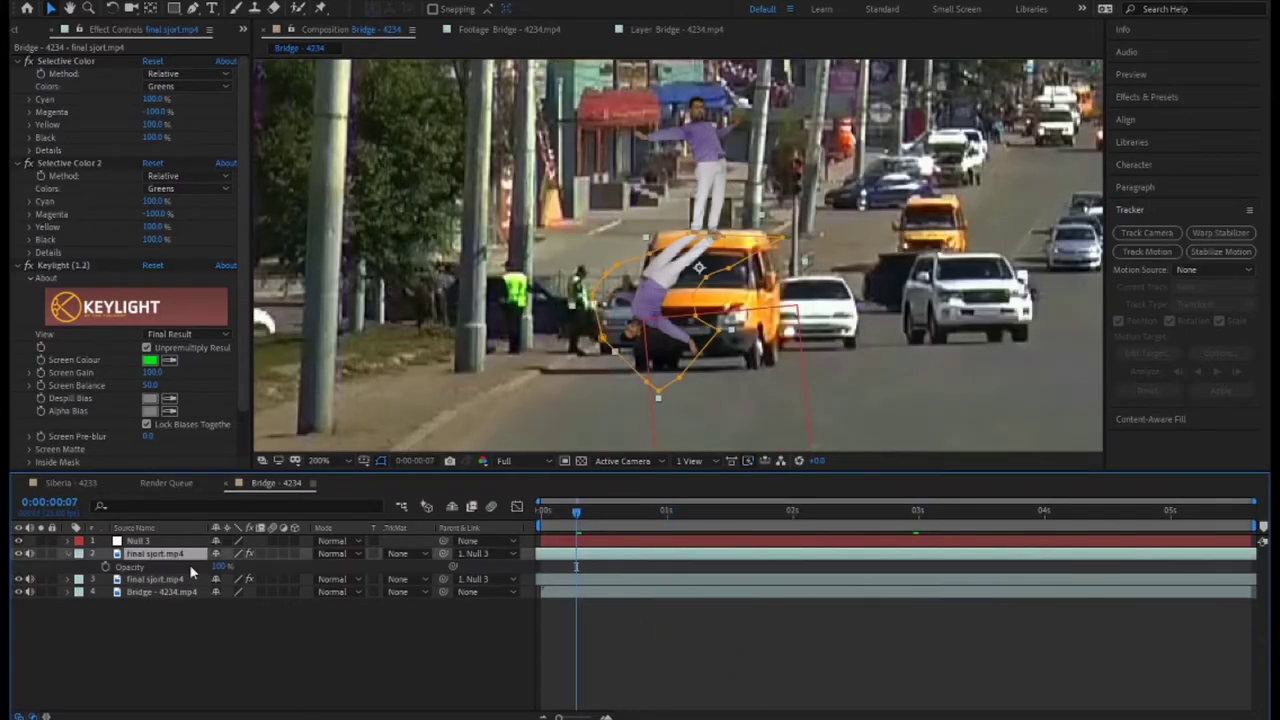
{"action": "left_click_drag", "start_coordinate": [216, 566], "coordinate": [190, 566]}
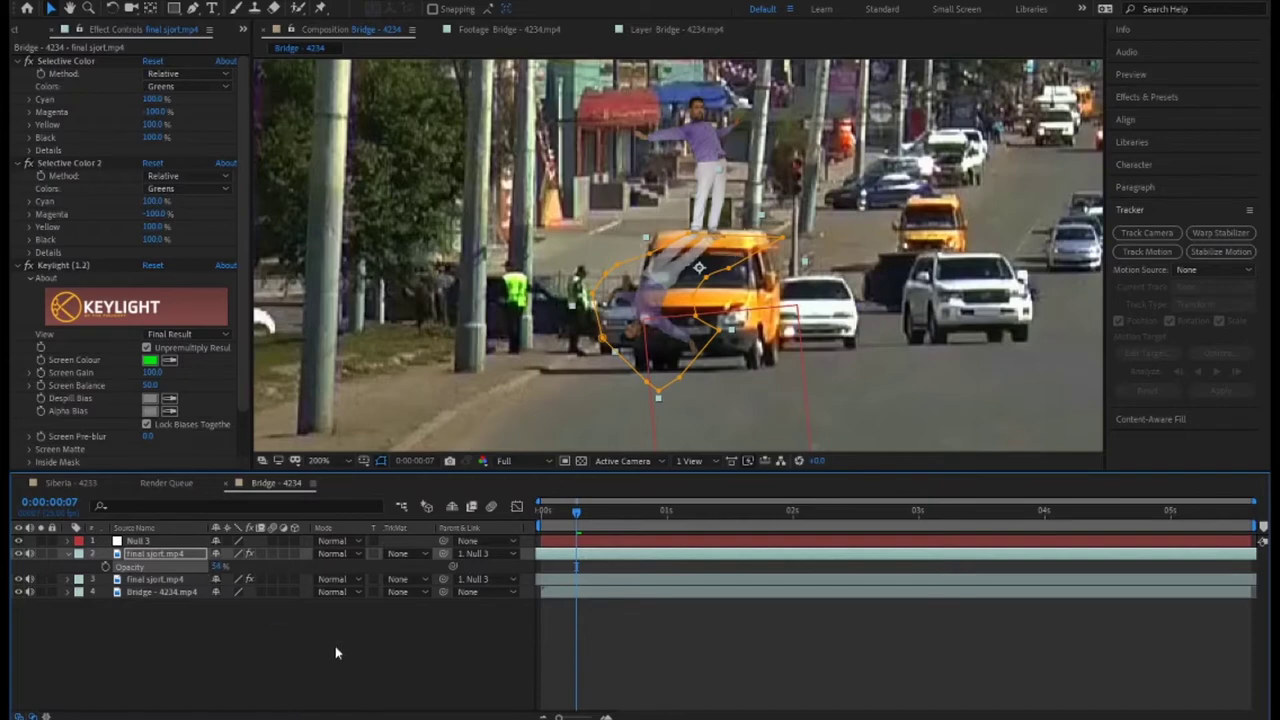
{"action": "left_click", "coordinate": [190, 0]}
{"action": "mouse_move", "coordinate": [257, 165]}
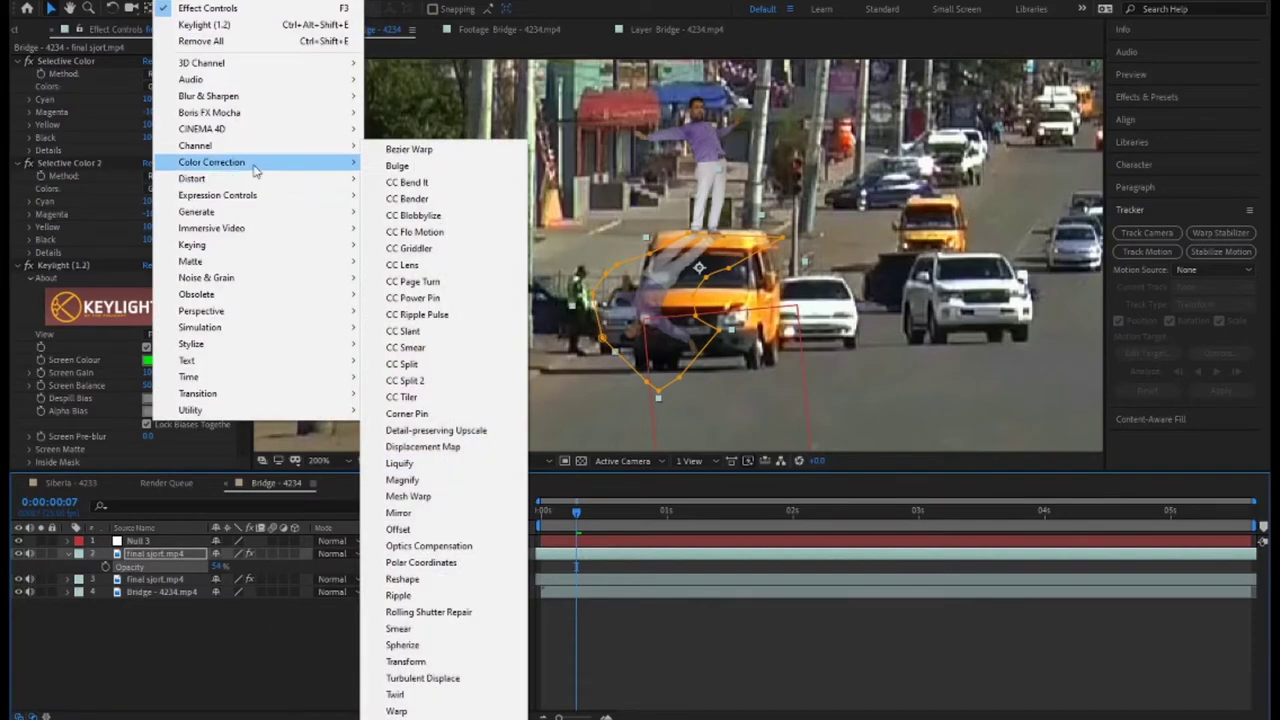
Step: Add a Tint effect to the shadow layer with Map White To set to black (000000)
{"action": "left_click", "coordinate": [438, 674]}
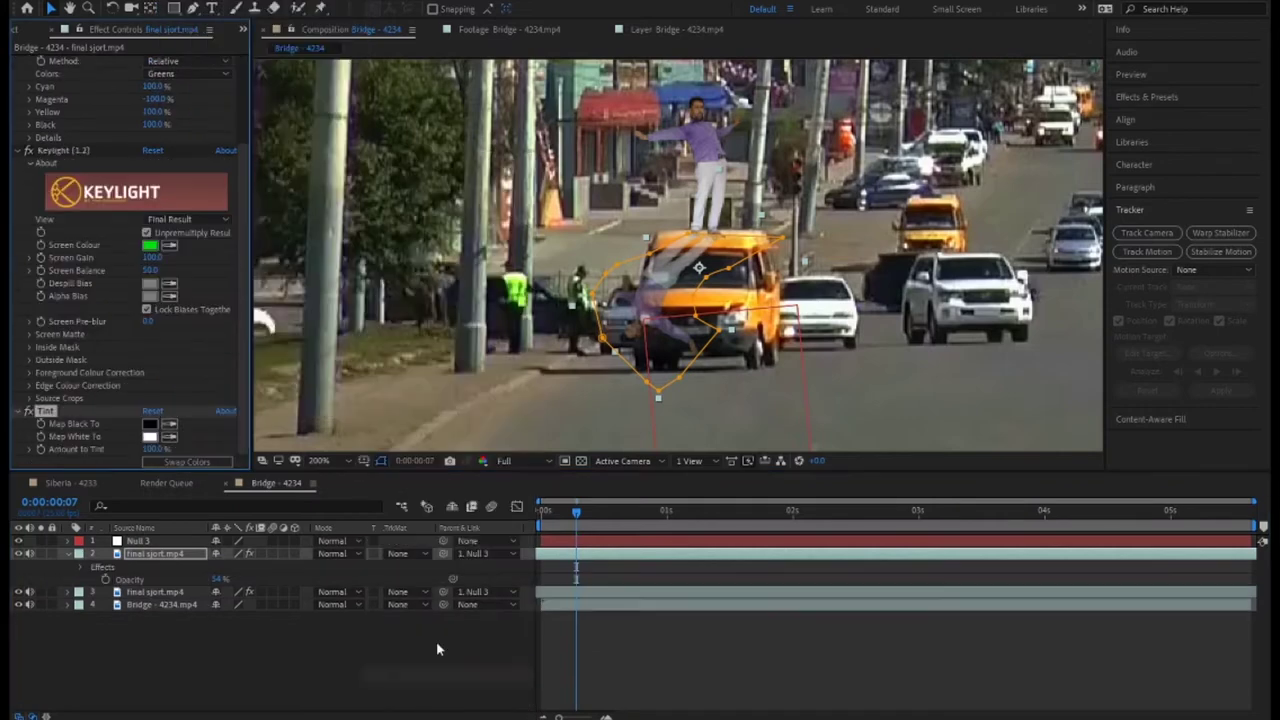
{"action": "left_click", "coordinate": [150, 437]}
{"action": "type", "text": "000000"}
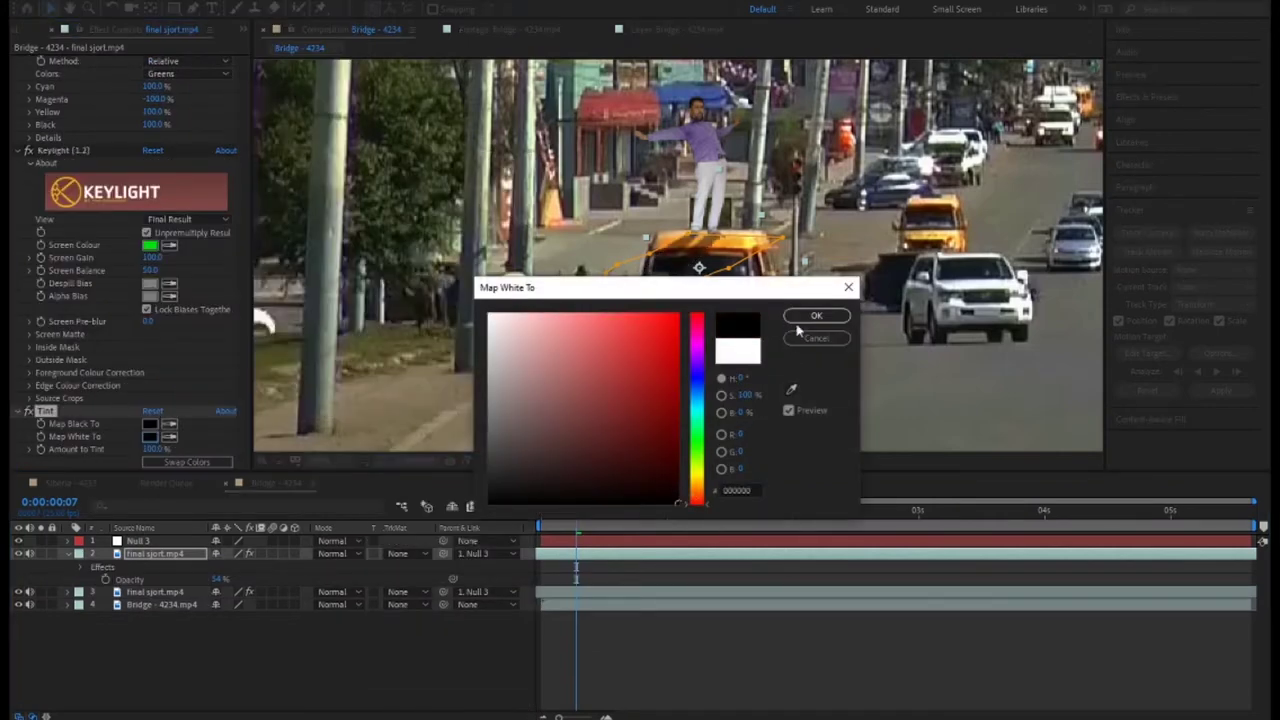
{"action": "key", "text": "Return"}
Step: Add a Gaussian Blur with Blurriness 50 to the shadow and review the result
{"action": "left_click", "coordinate": [452, 661]}
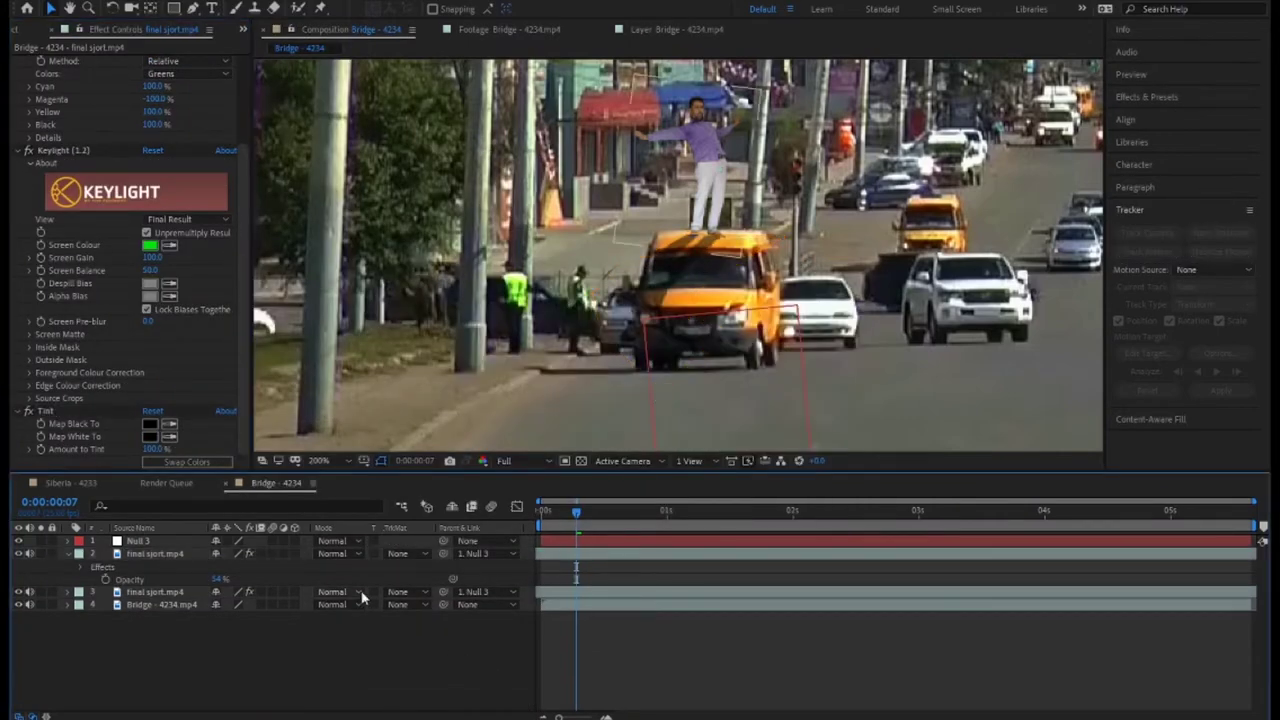
{"action": "left_click", "coordinate": [155, 556]}
{"action": "left_click", "coordinate": [173, 4]}
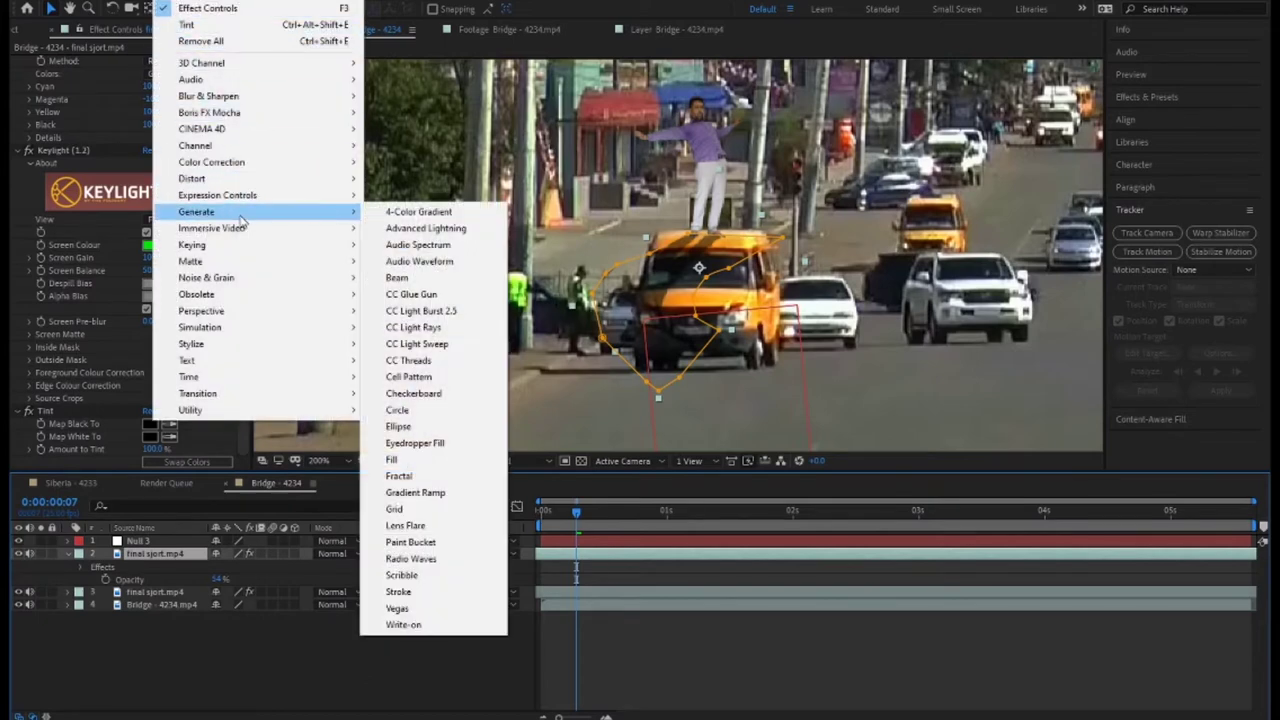
{"action": "mouse_move", "coordinate": [228, 100]}
{"action": "left_click", "coordinate": [400, 281]}
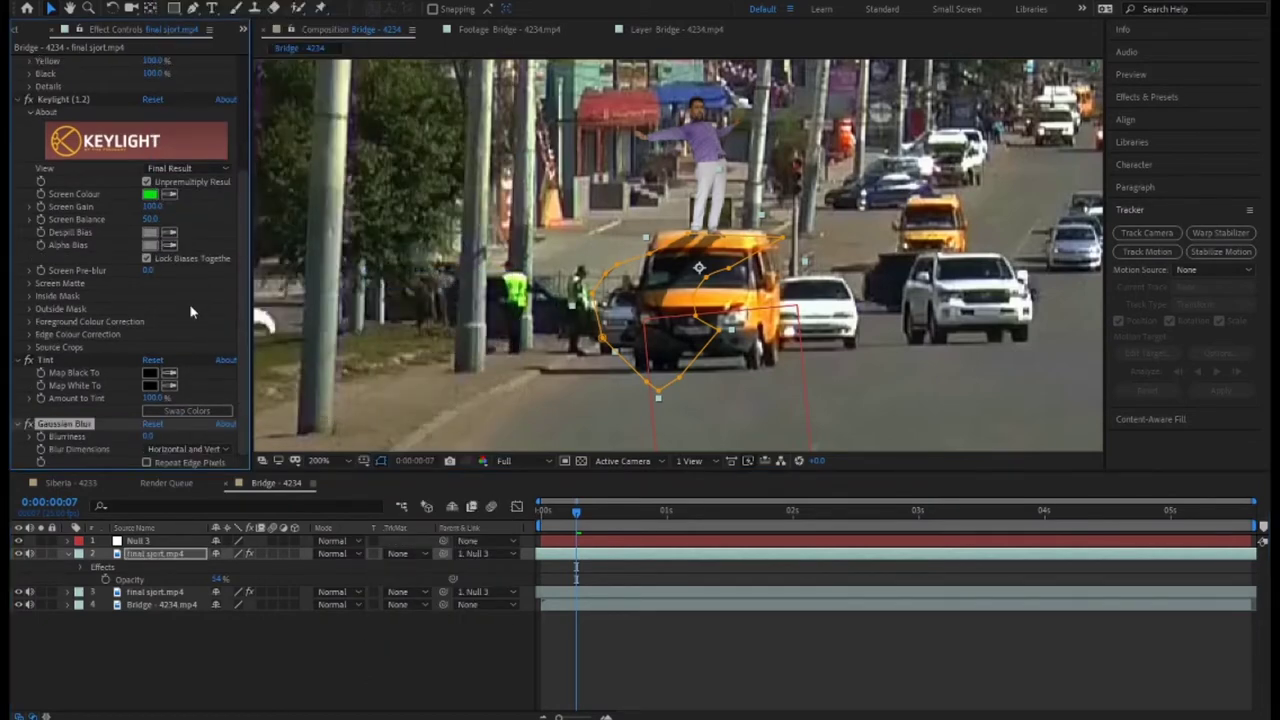
{"action": "left_click_drag", "start_coordinate": [175, 437], "coordinate": [240, 449]}
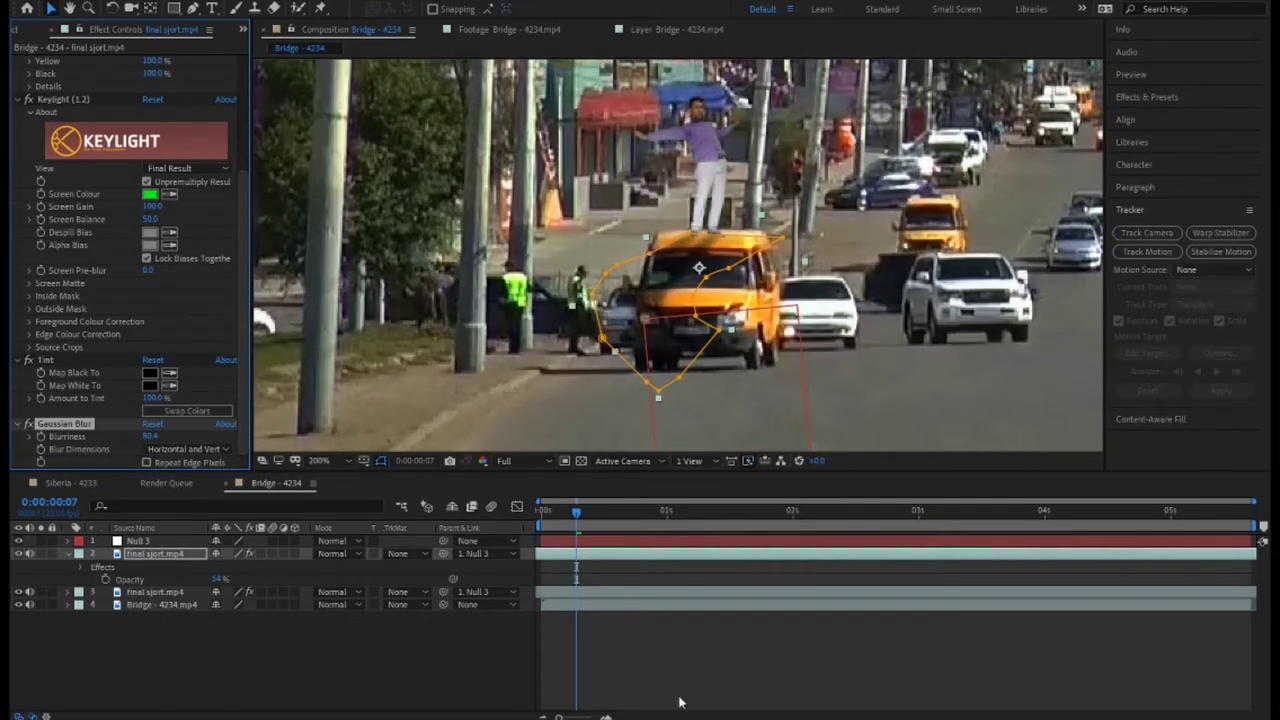
{"action": "left_click", "coordinate": [685, 621]}
{"action": "left_click", "coordinate": [150, 438]}
{"action": "left_click", "coordinate": [625, 660]}
{"action": "left_click", "coordinate": [146, 442]}
{"action": "left_click", "coordinate": [648, 660]}
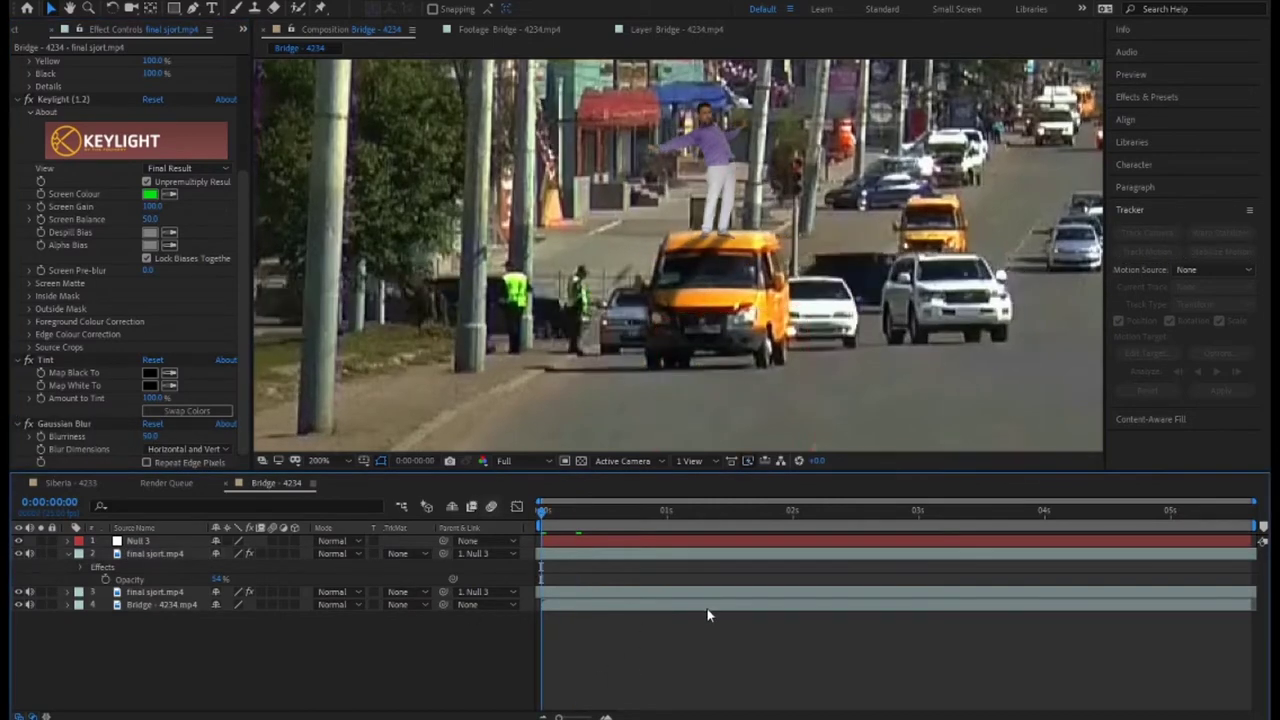
{"action": "scroll", "coordinate": [814, 257], "scroll_direction": "down", "scroll_amount": 2}
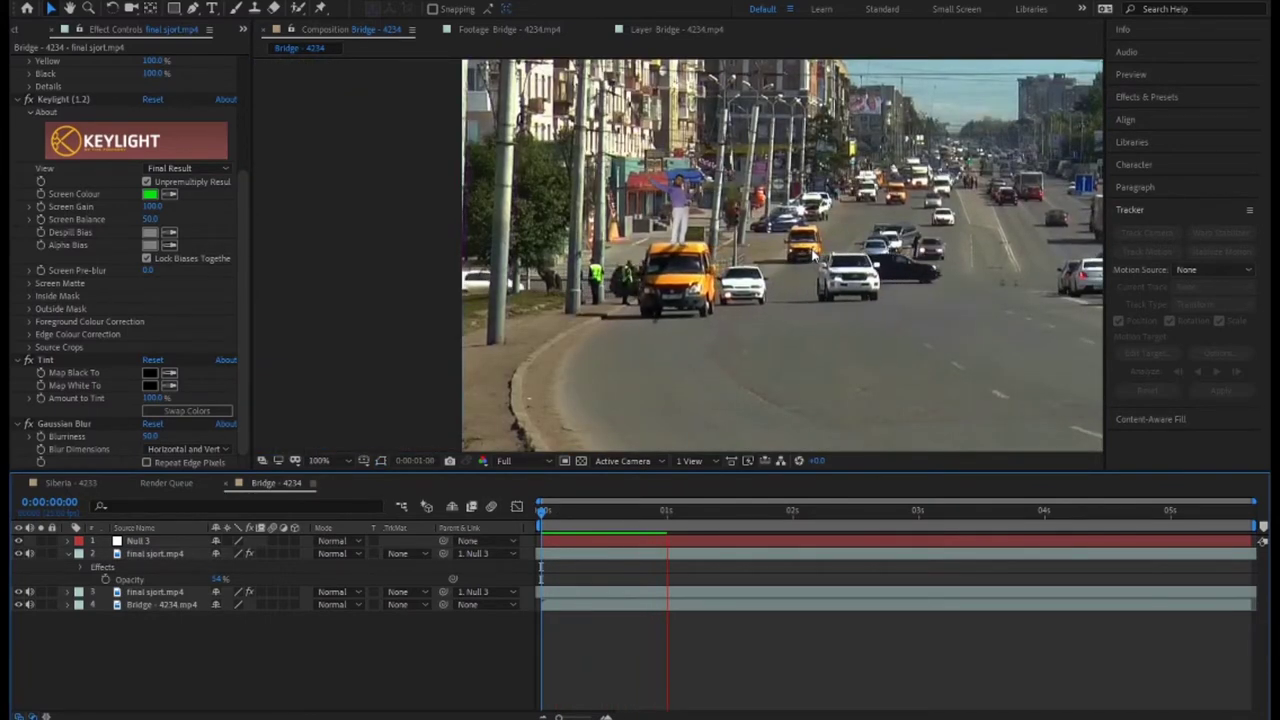
{"action": "scroll", "coordinate": [812, 256], "scroll_direction": "down", "scroll_amount": 1}
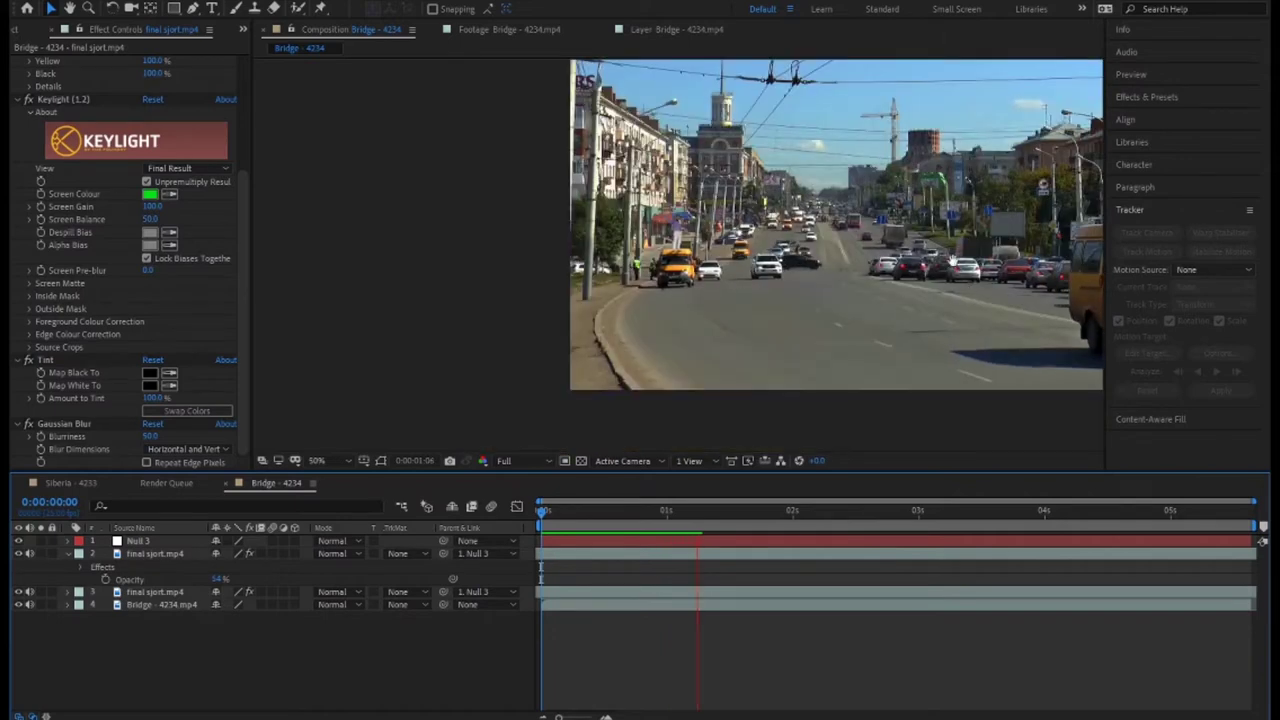
{"action": "scroll", "coordinate": [731, 294], "scroll_direction": "up", "scroll_amount": 1}
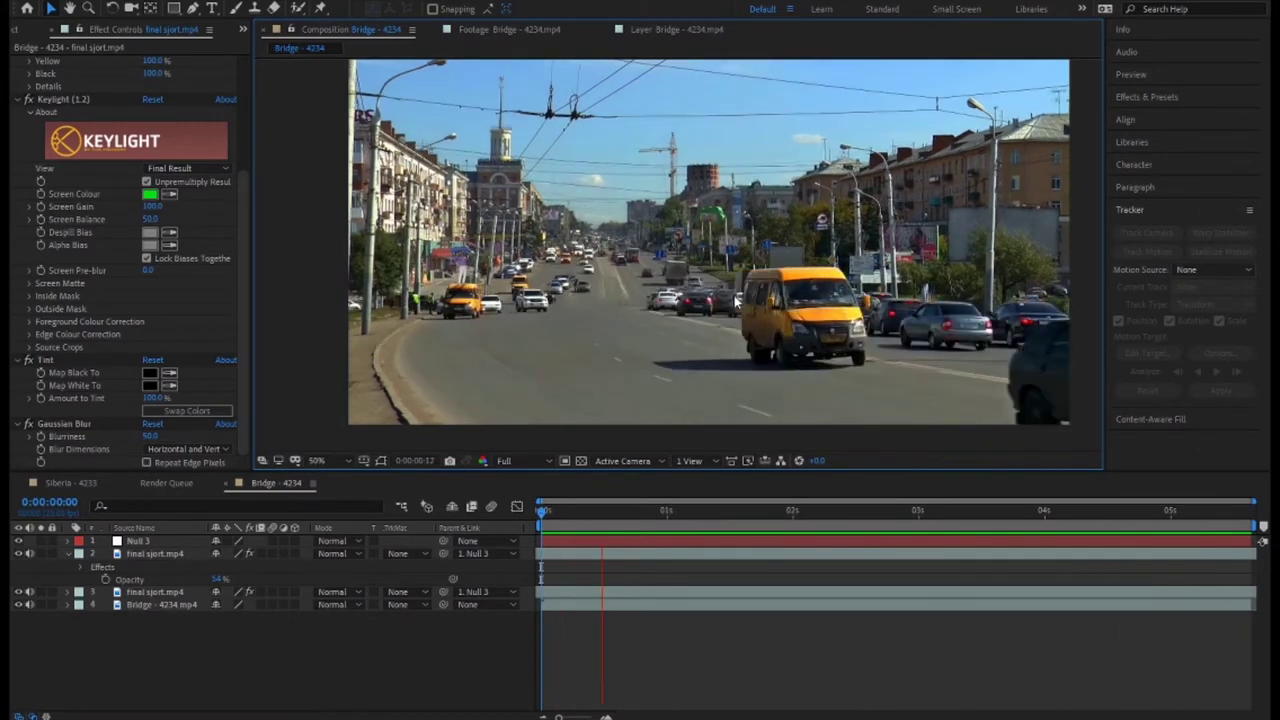
Step: Drag the shadow mask's vertices around the van's front, then return to the first frame
{"action": "key", "text": "space"}
{"action": "left_click", "coordinate": [148, 555]}
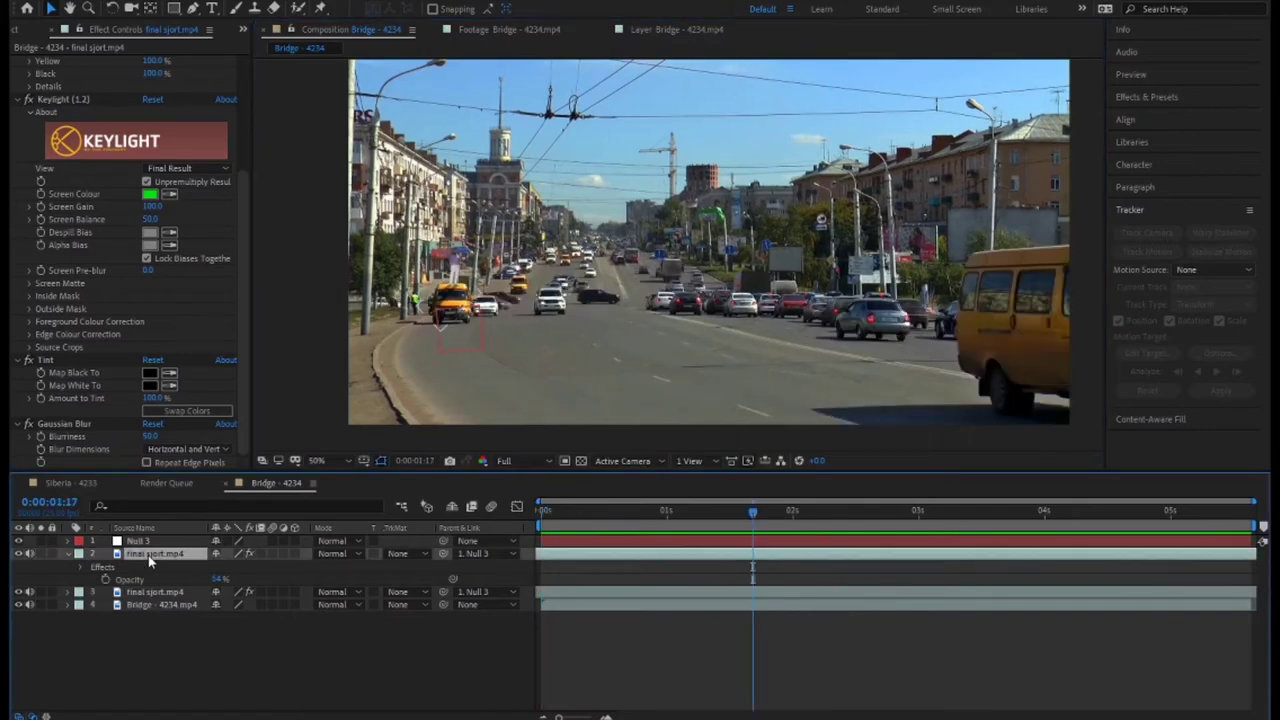
{"action": "key", "text": "period"}
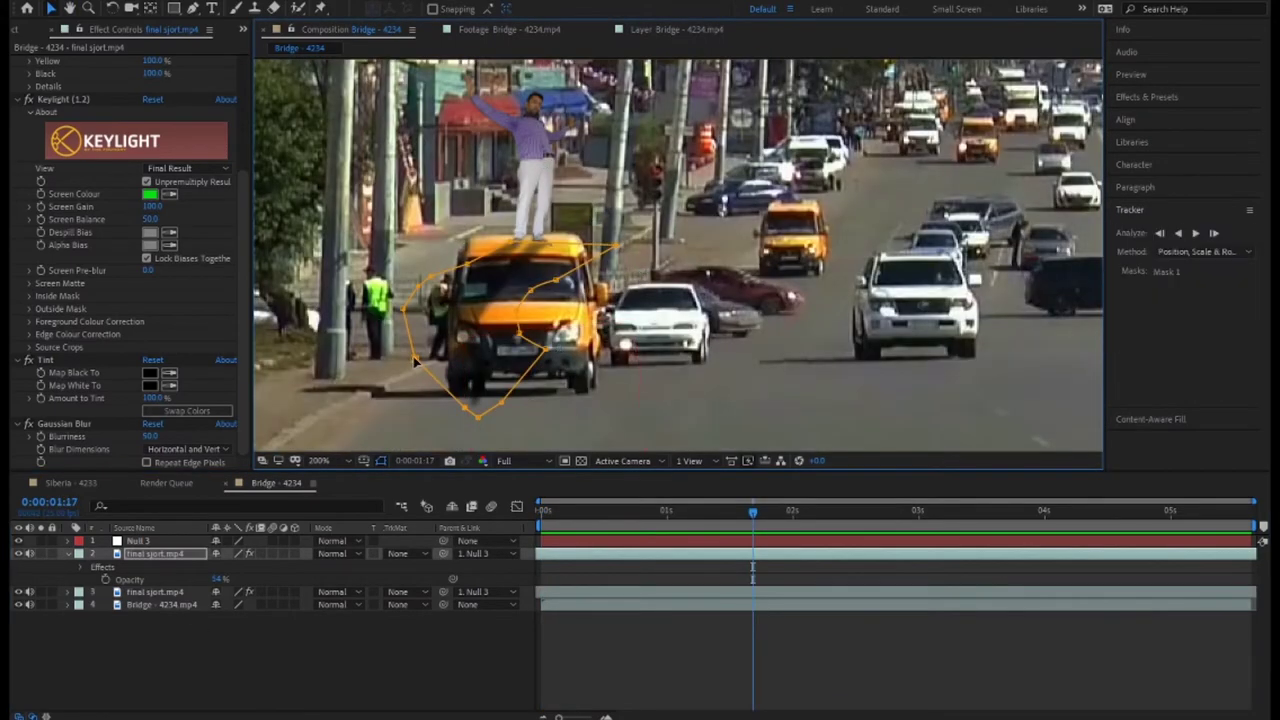
{"action": "left_click_drag", "start_coordinate": [455, 313], "coordinate": [463, 270]}
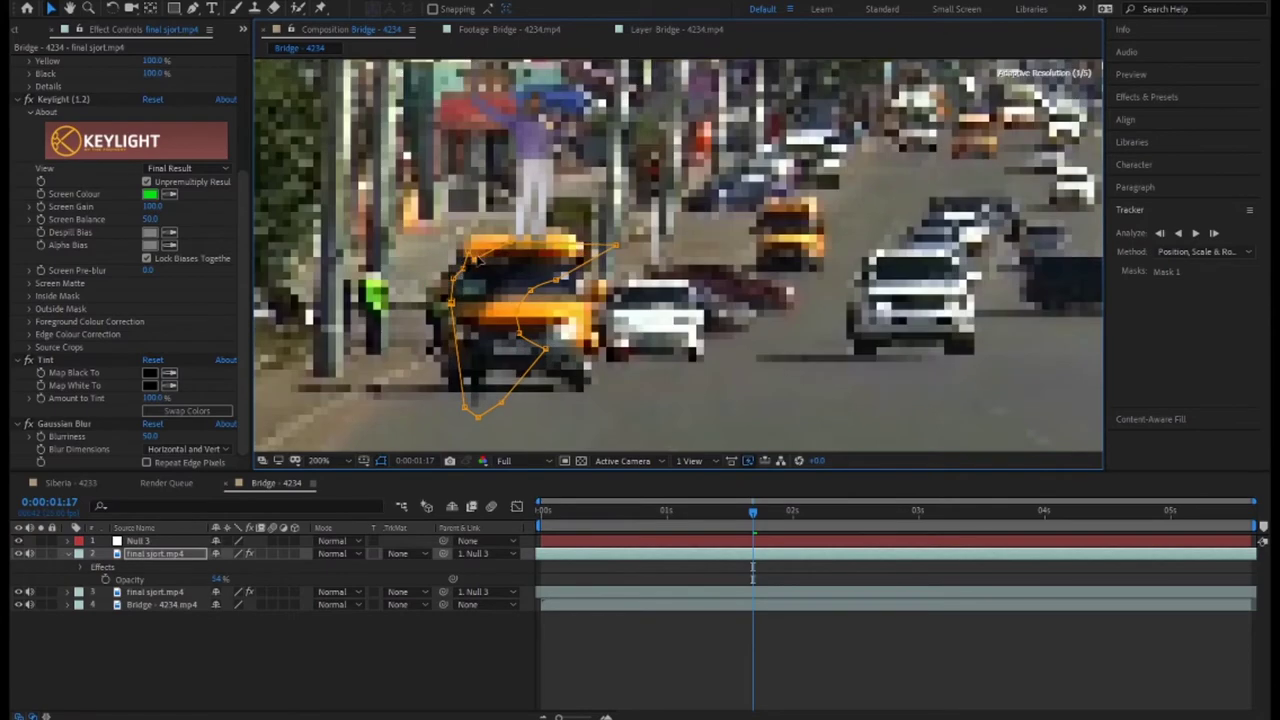
{"action": "left_click_drag", "start_coordinate": [478, 414], "coordinate": [465, 403]}
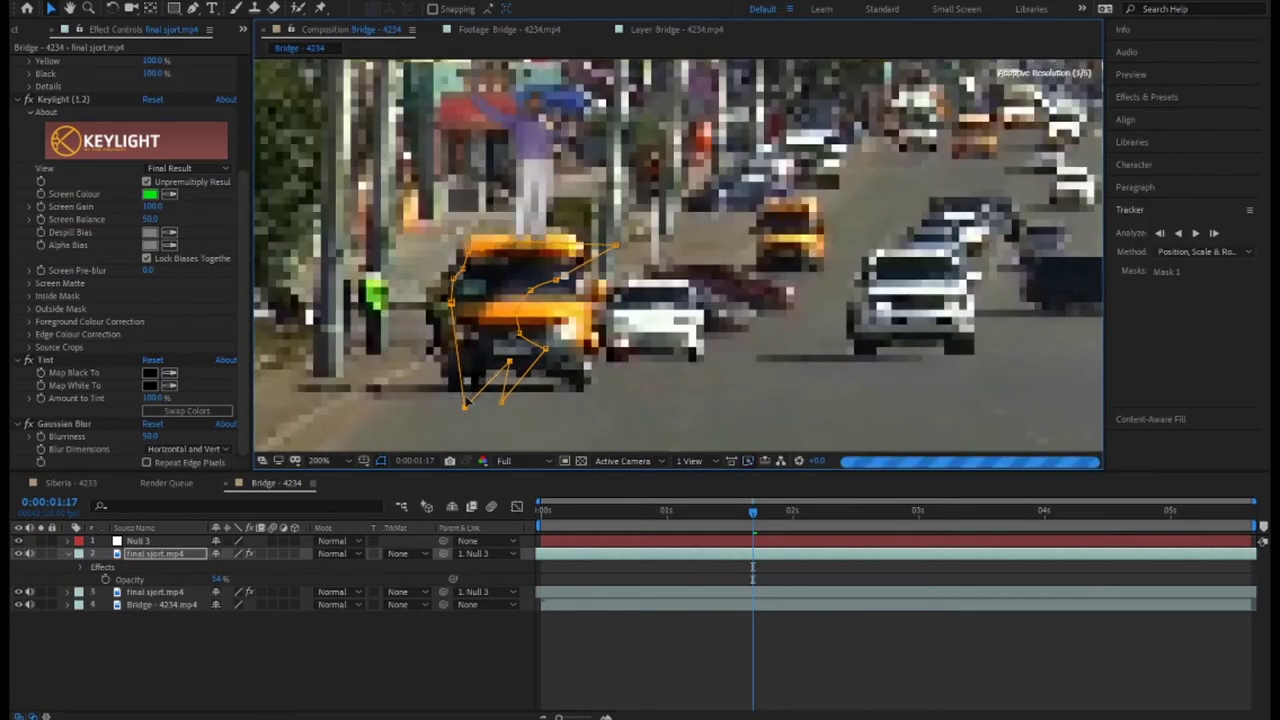
{"action": "key", "text": "Home"}
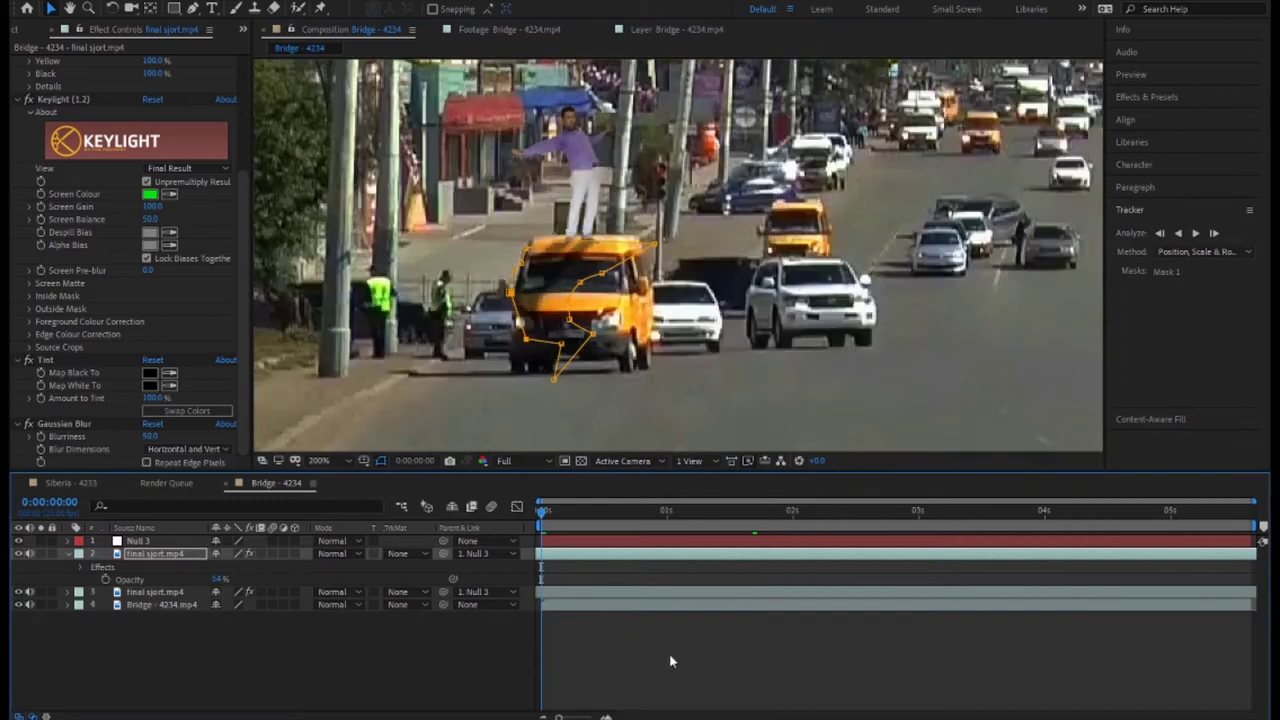
{"action": "left_click", "coordinate": [691, 669]}
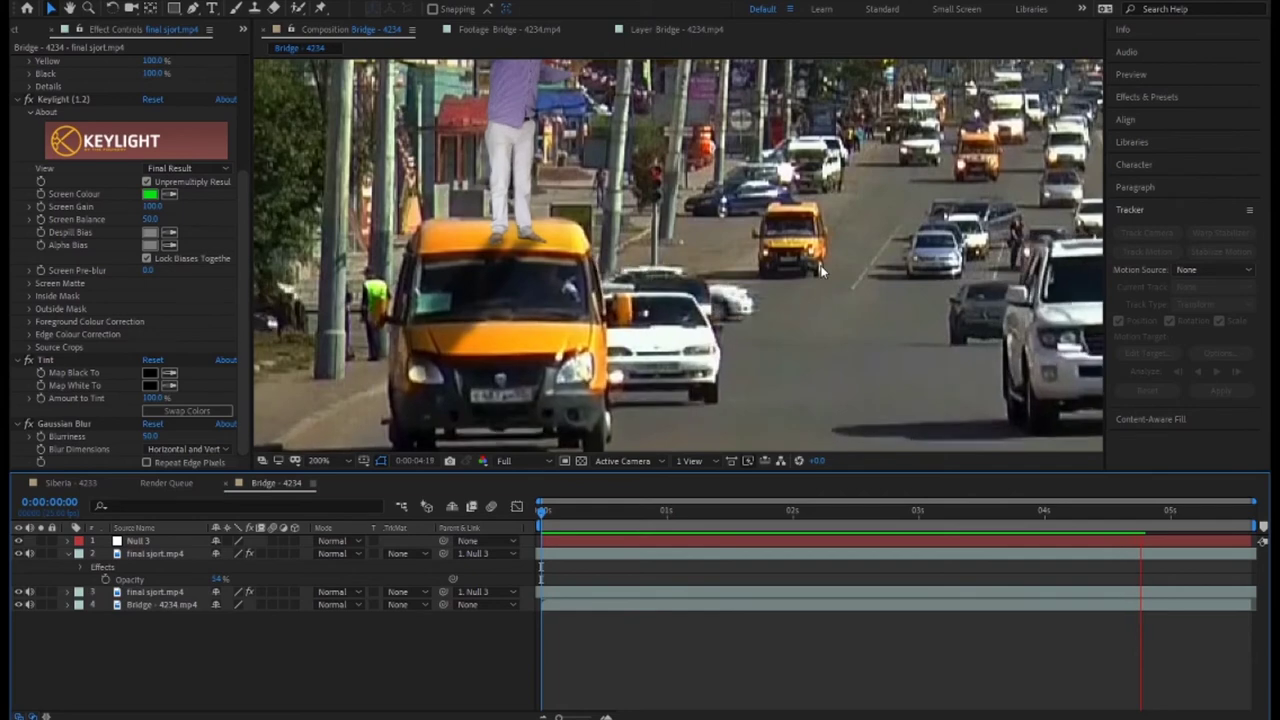
{"action": "scroll", "coordinate": [820, 270], "scroll_direction": "down", "scroll_amount": 1}
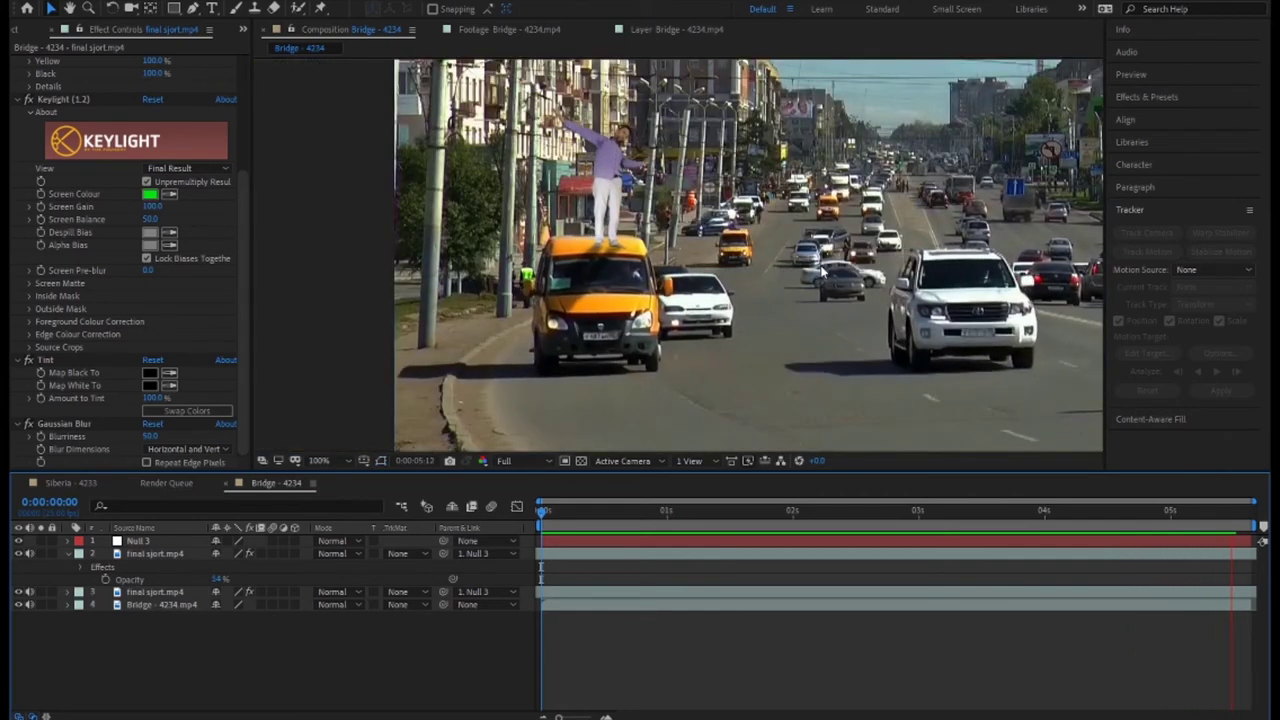
{"action": "scroll", "coordinate": [820, 268], "scroll_direction": "down", "scroll_amount": 1}
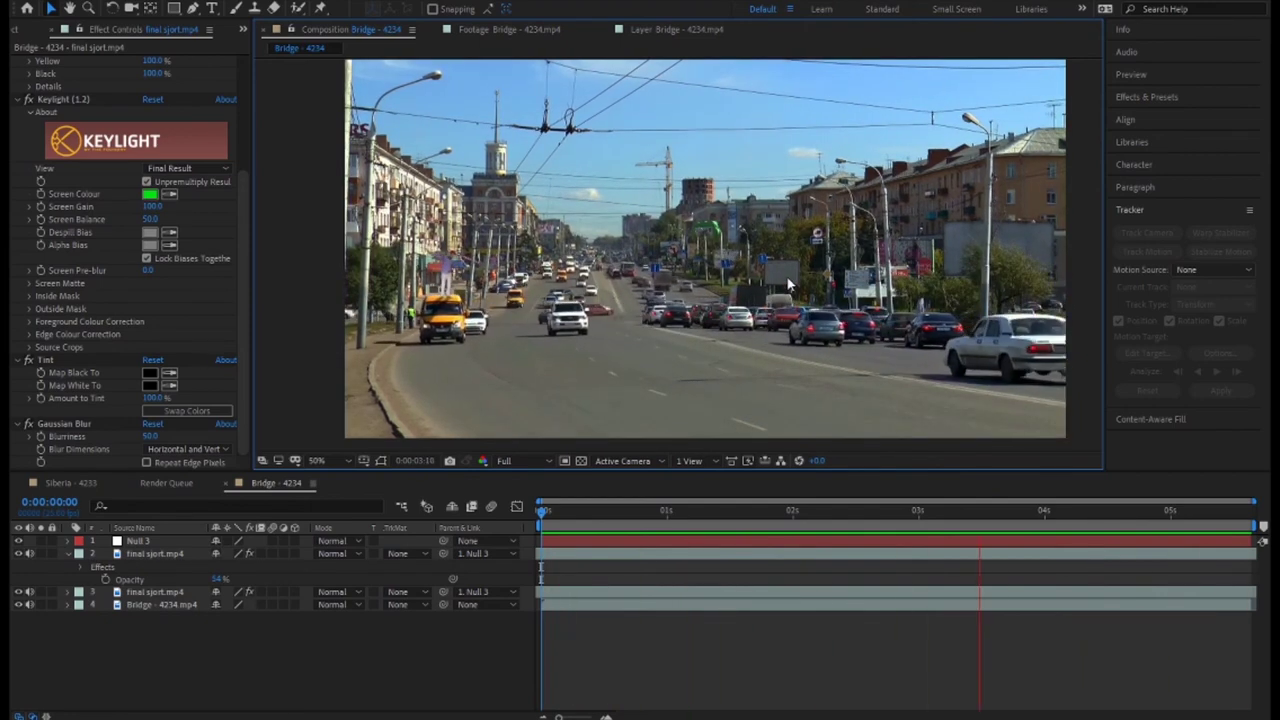
Step: Open the Composition menu to add the Bridge composition to the Render Queue
{"action": "left_click", "coordinate": [100, 0]}
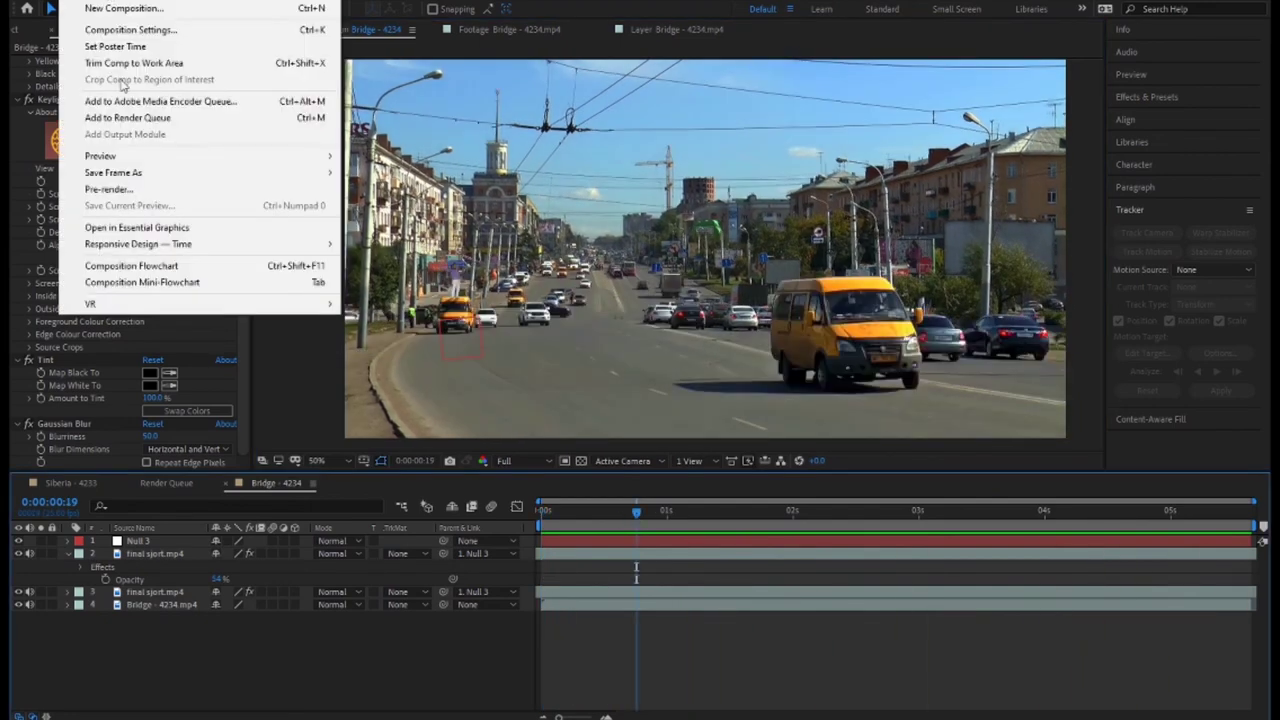